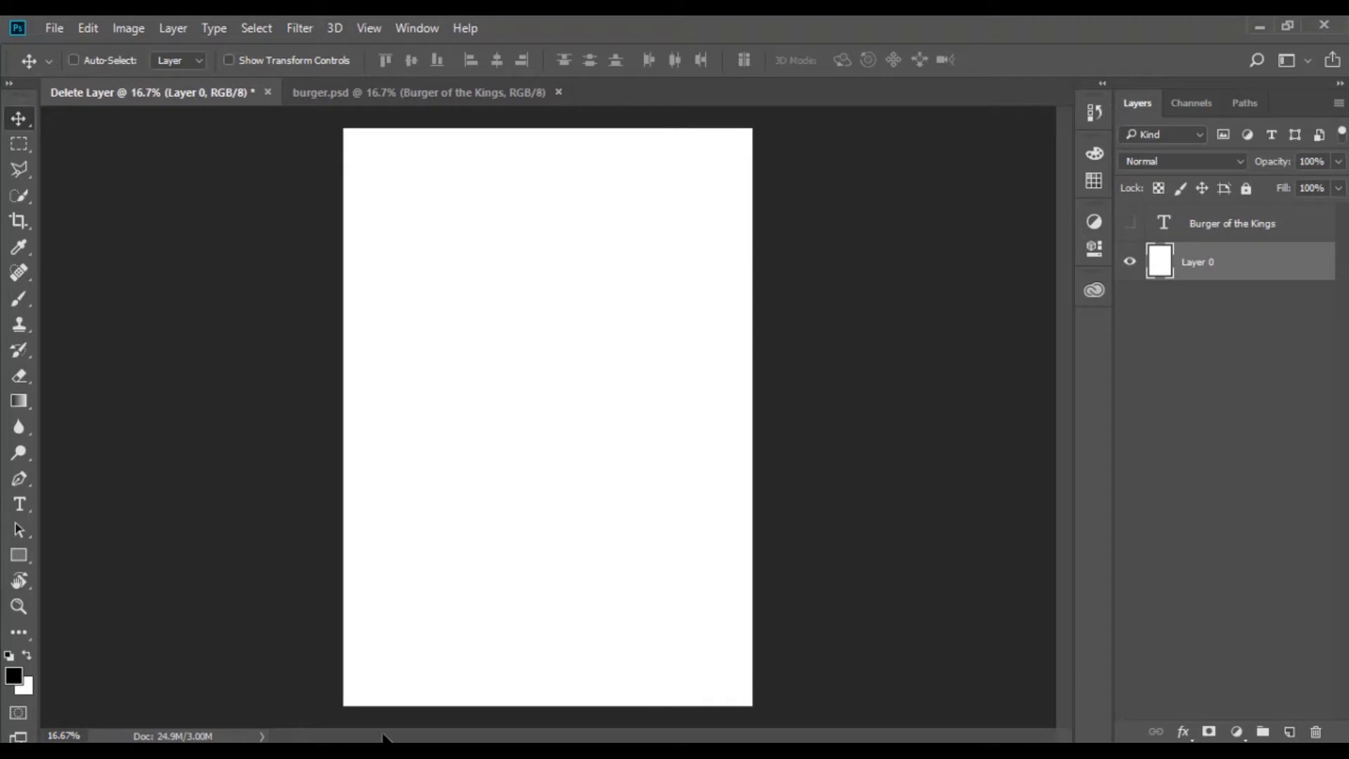
- Set the foreground colour to orange ff9600 and fill Layer 0 with it
left_click(14, 676)
left_click(701, 408)
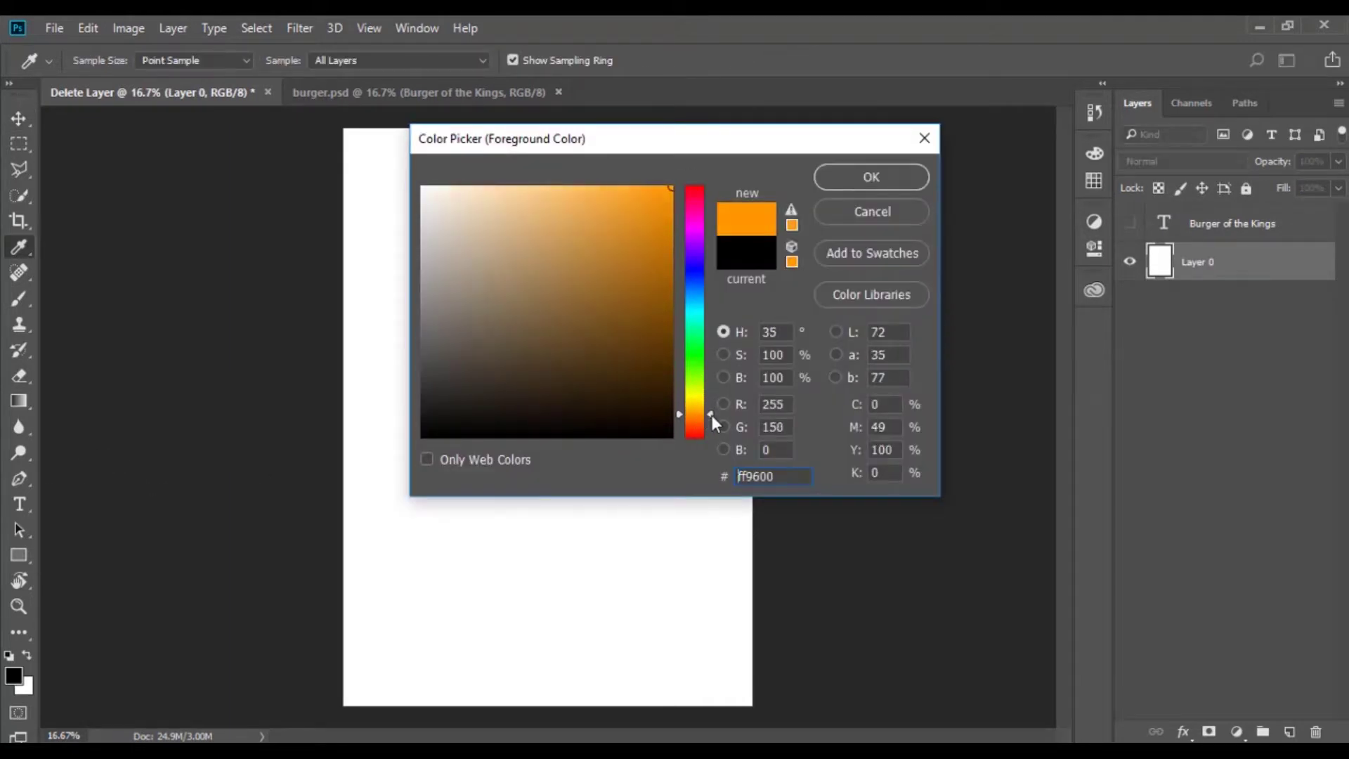
left_click(832, 184)
key("ctrl+BackSpace")
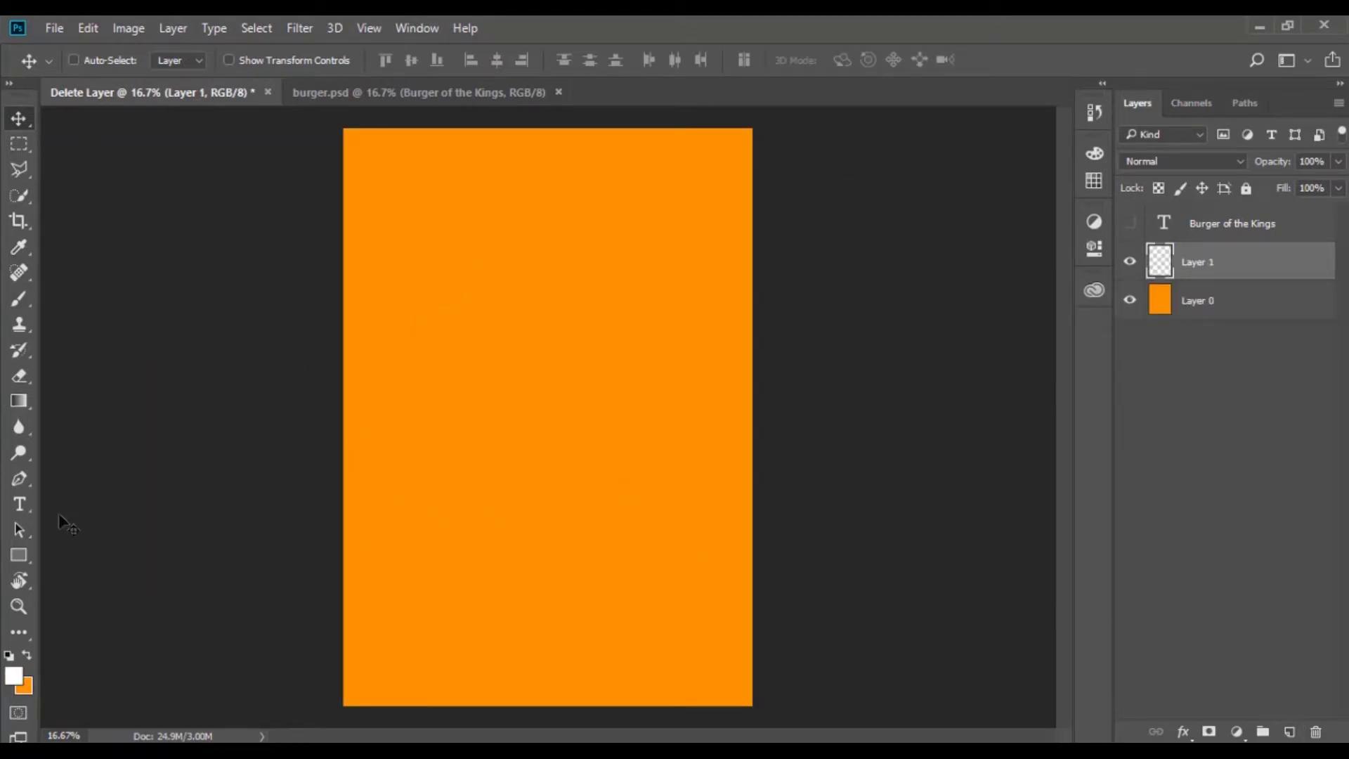
- Fill Layer 1 with solid black and add a white layer mask to it
key("alt+BackSpace")
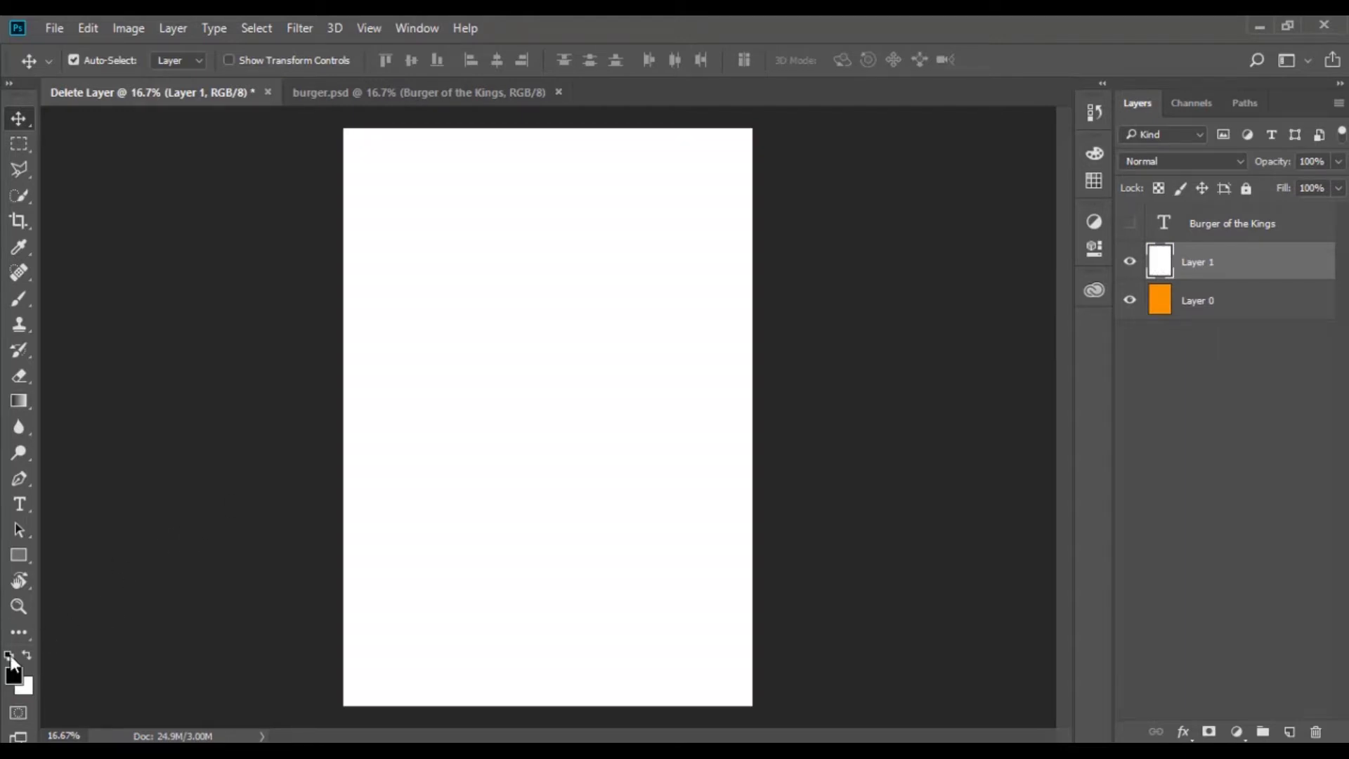
key("ctrl+z")
key("ctrl+BackSpace")
left_click(1209, 731)
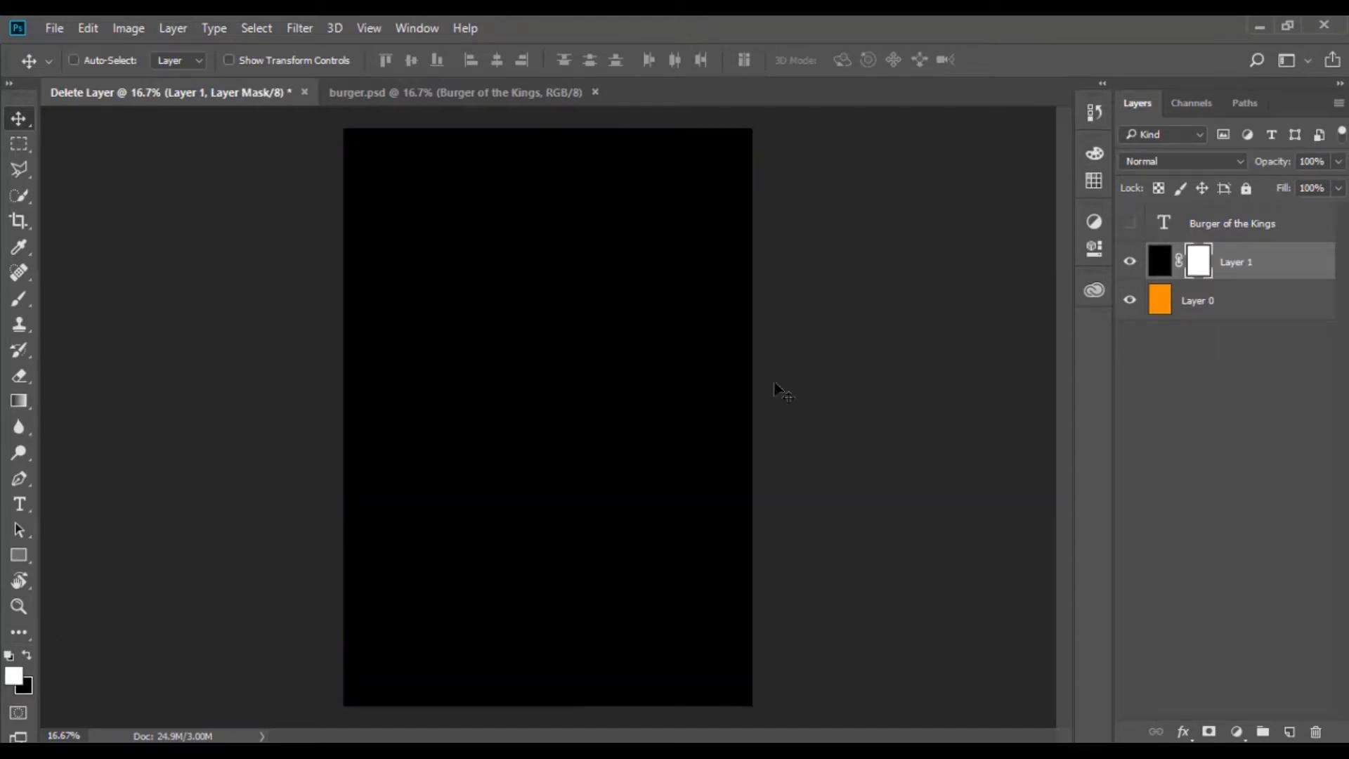
- Draw a wide radial black-to-transparent gradient on the mask and set Layer 1 opacity to 40%
left_click(30, 406)
left_click(146, 61)
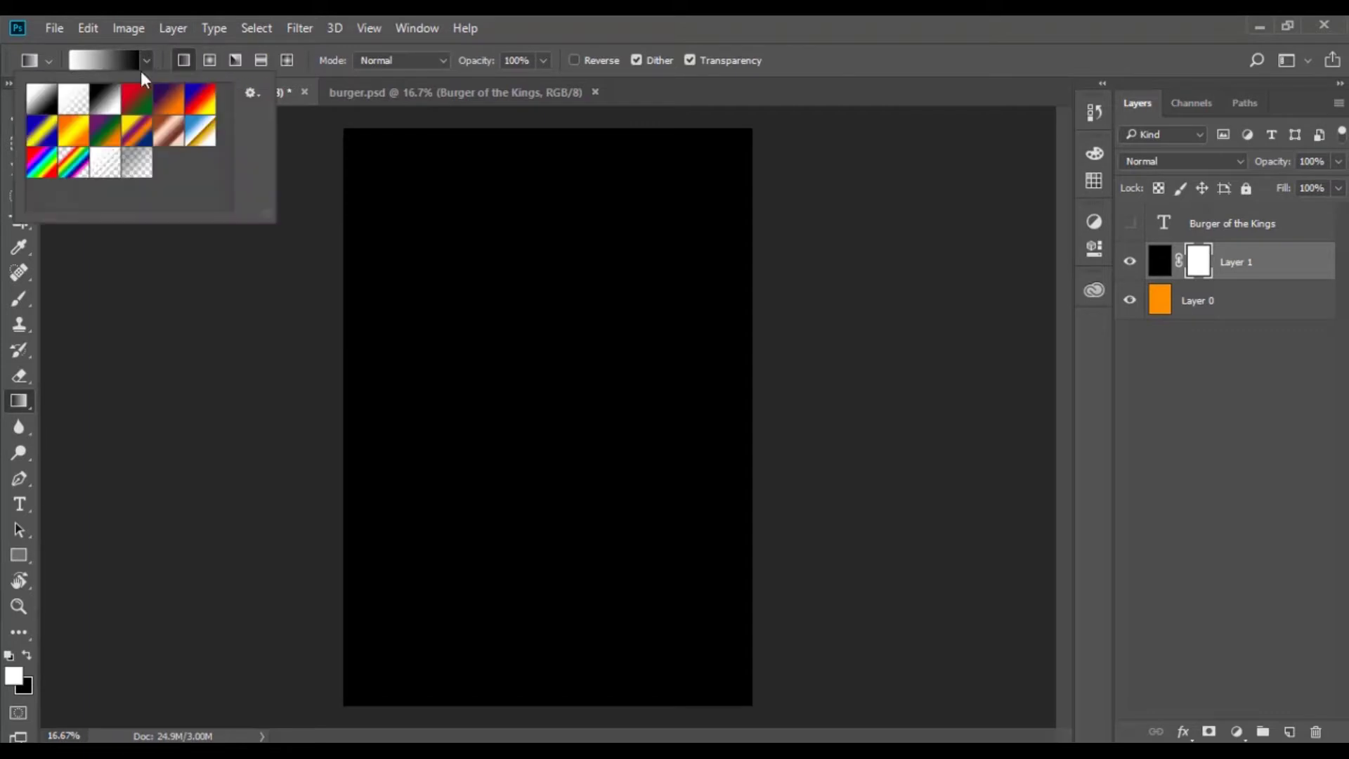
left_click(28, 658)
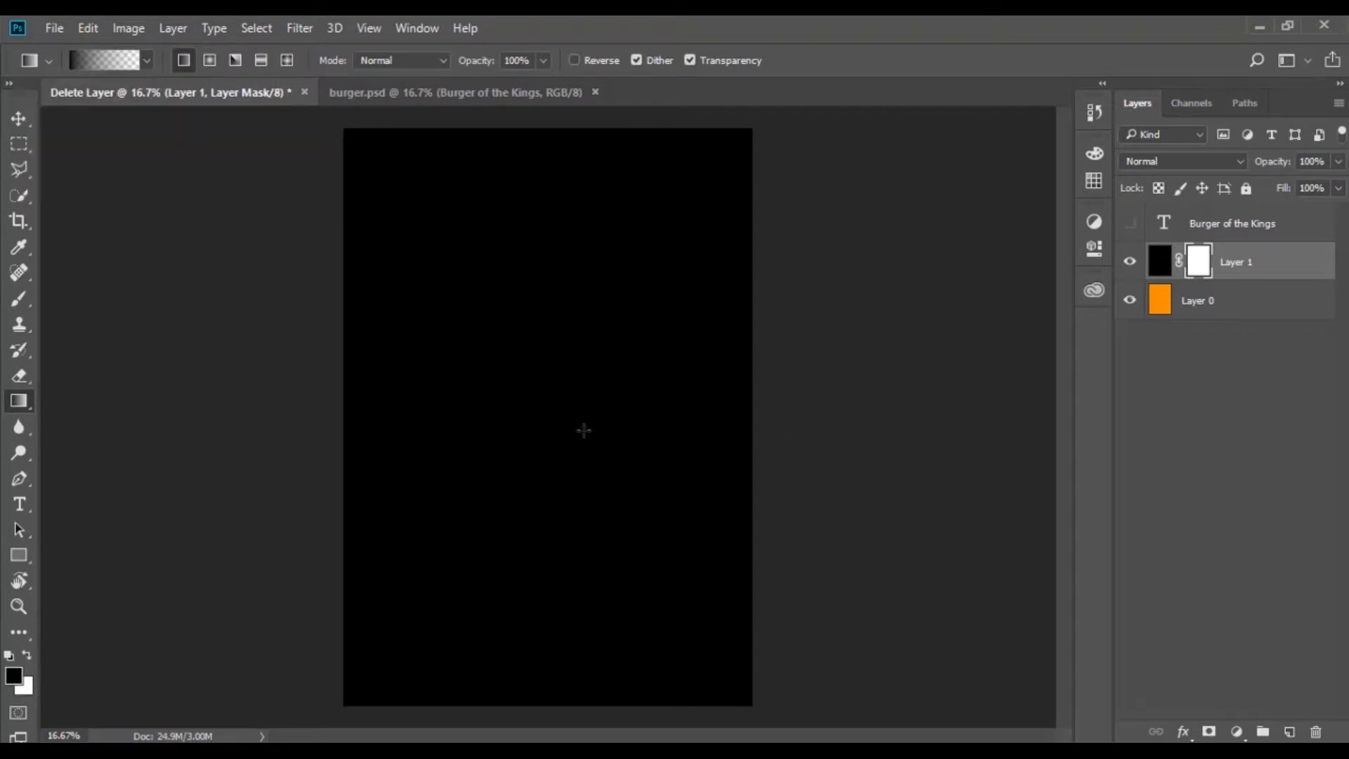
left_click_drag(549, 407, 805, 488)
key("ctrl+z")
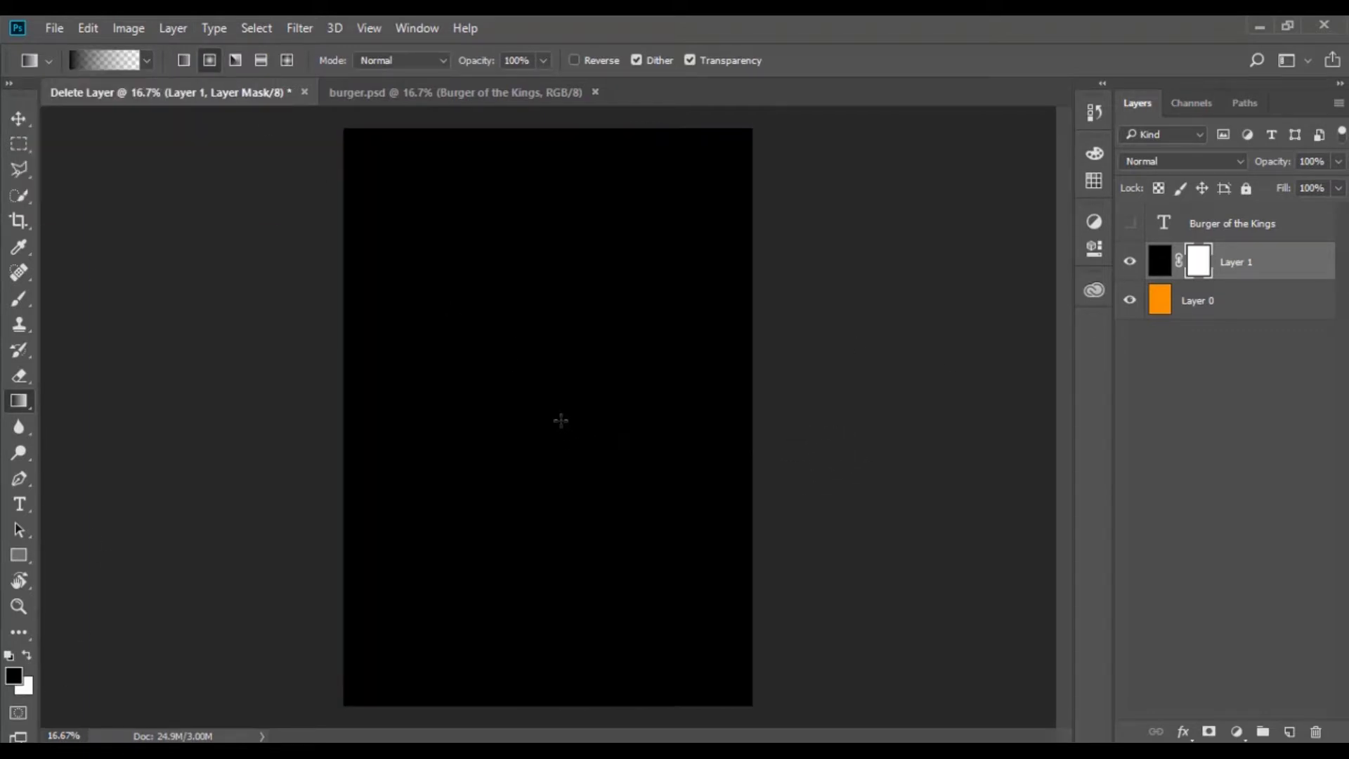
left_click_drag(561, 421, 807, 572)
left_click_drag(564, 420, 573, 657)
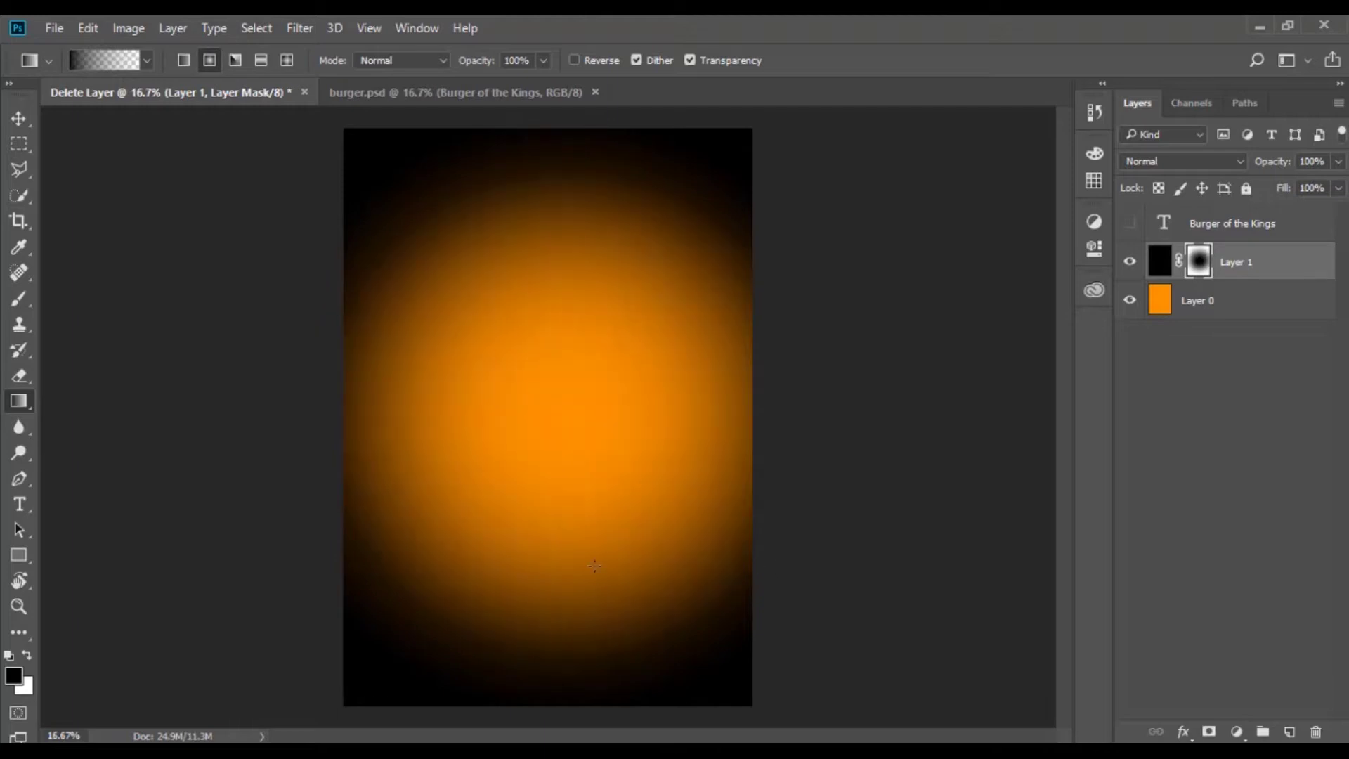
key("ctrl+z")
left_click_drag(553, 407, 570, 654)
left_click_drag(1272, 161, 1284, 164)
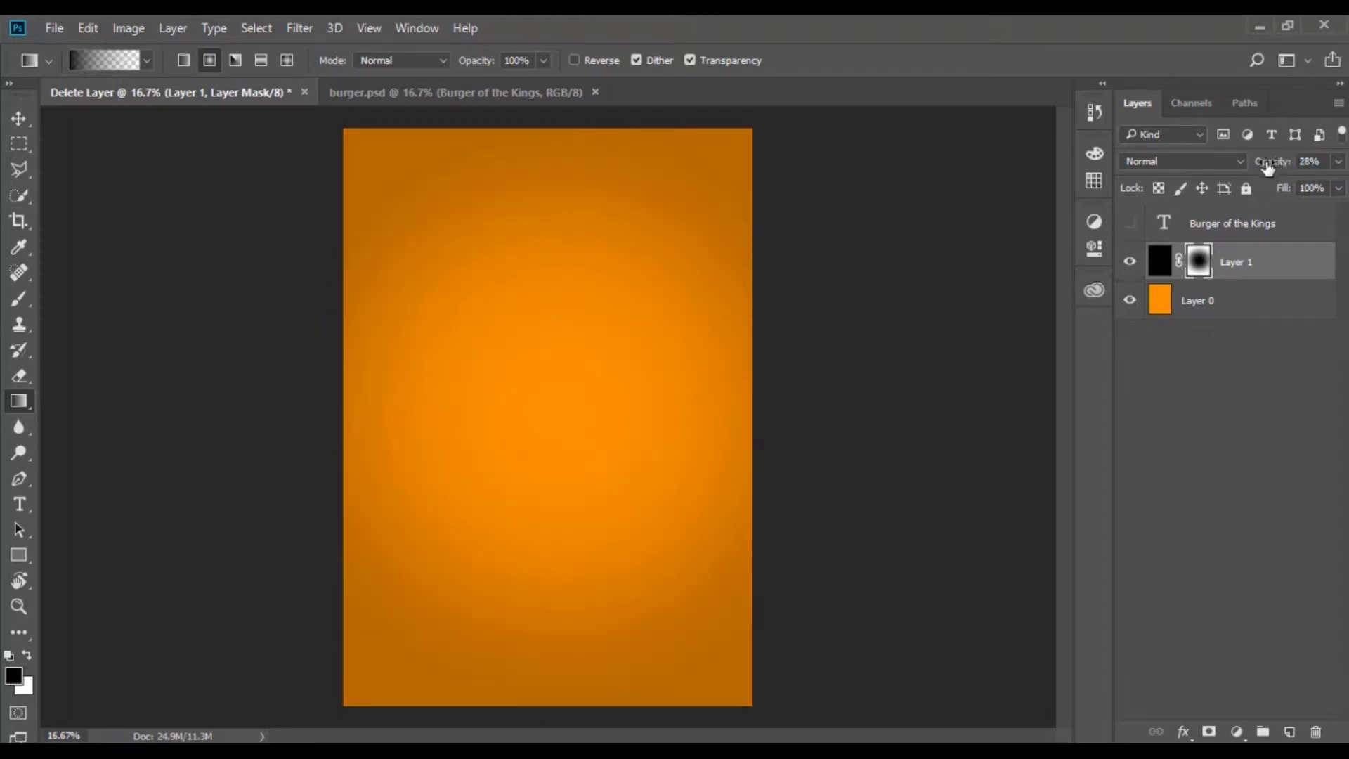
type("40")
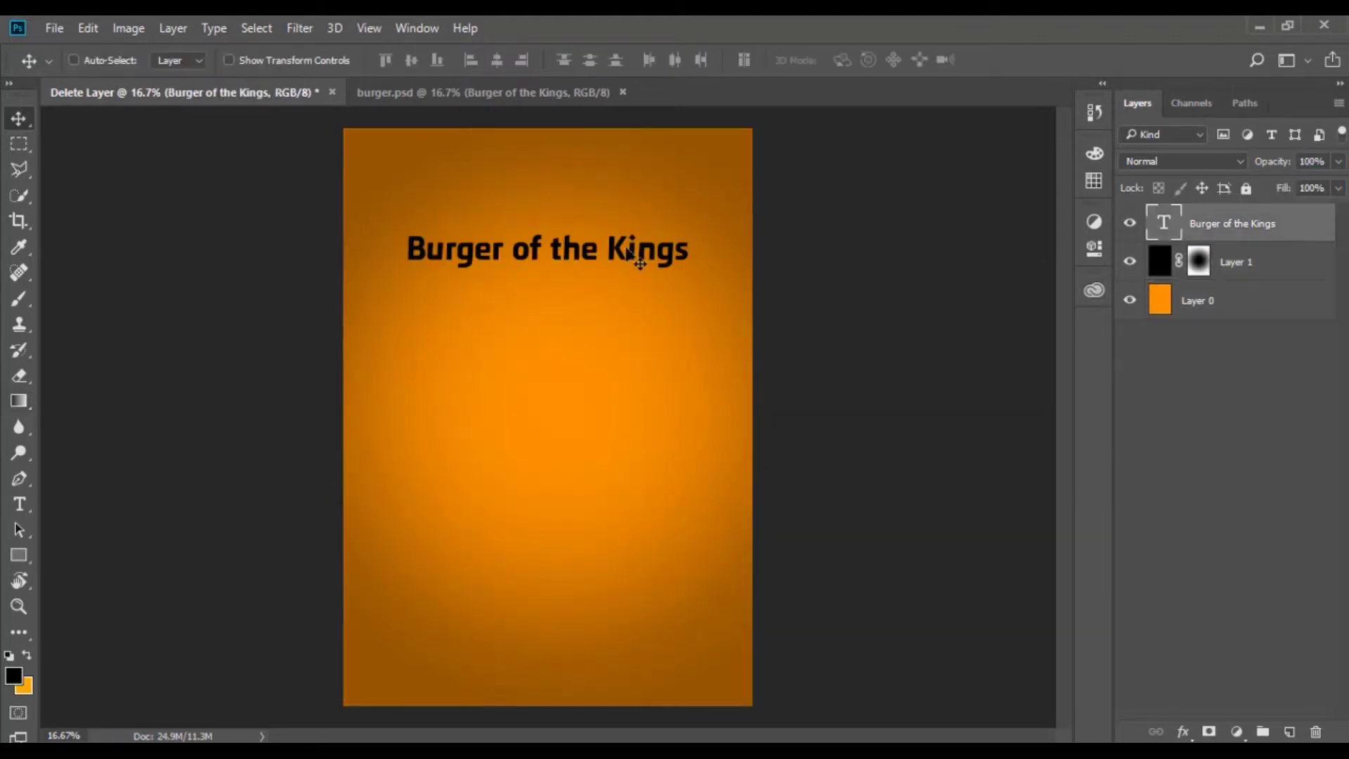
- Split the title so 'Burger' is its own text layer above 'of the Kings'
key("BackSpace")
key("BackSpace")
key("BackSpace")
key("BackSpace")
key("Escape")
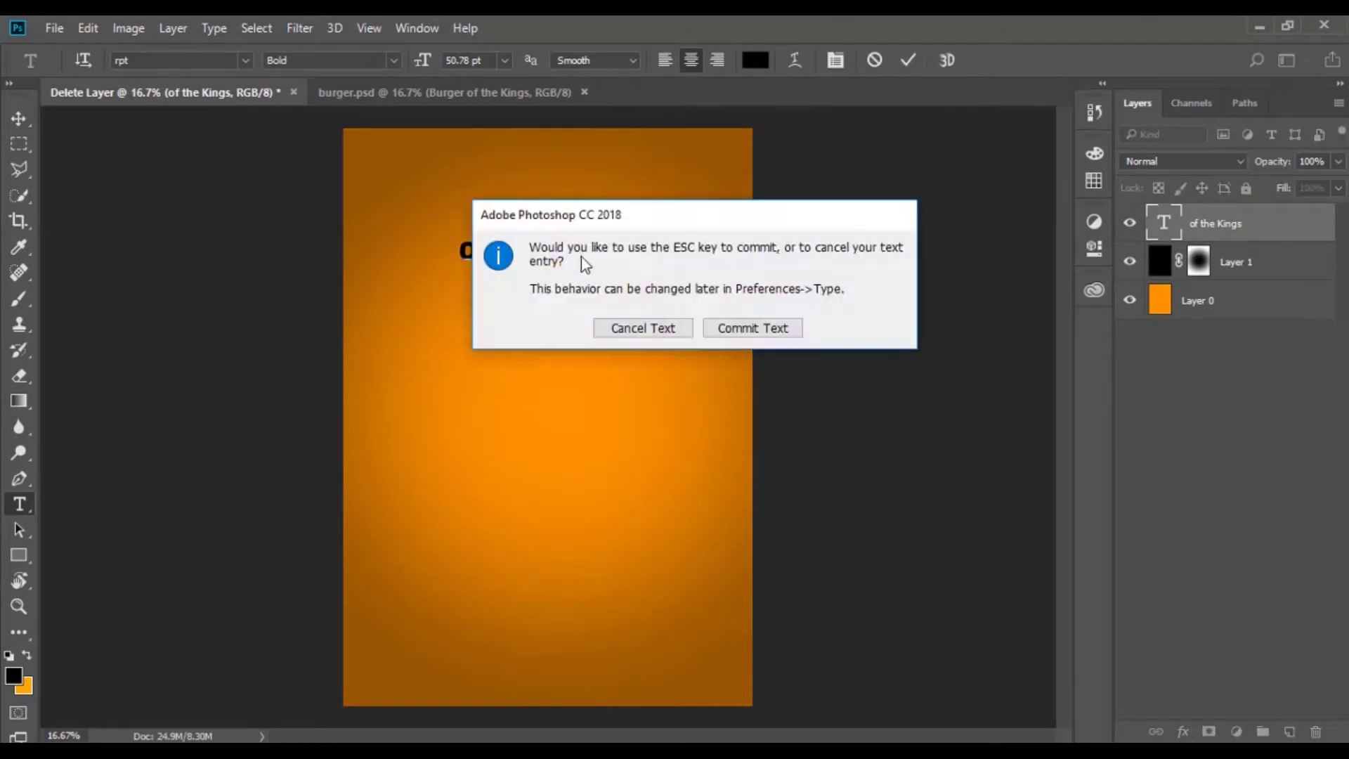
key("Return")
mouse_move(610, 285)
left_mouse_down()
mouse_move(610, 267)
mouse_move(685, 305)
mouse_move(582, 300)
left_mouse_up()
type("Burger")
key("ctrl+Return")
- Free Transform Burger larger and 'of the Kings' smaller
key("ctrl+t")
key("Return")
left_click(548, 280, "ctrl")
key("ctrl+t")
key("Return")
- Adjust 'of the Kings' letter spacing back to 0 and add a space after 'the'
key("t")
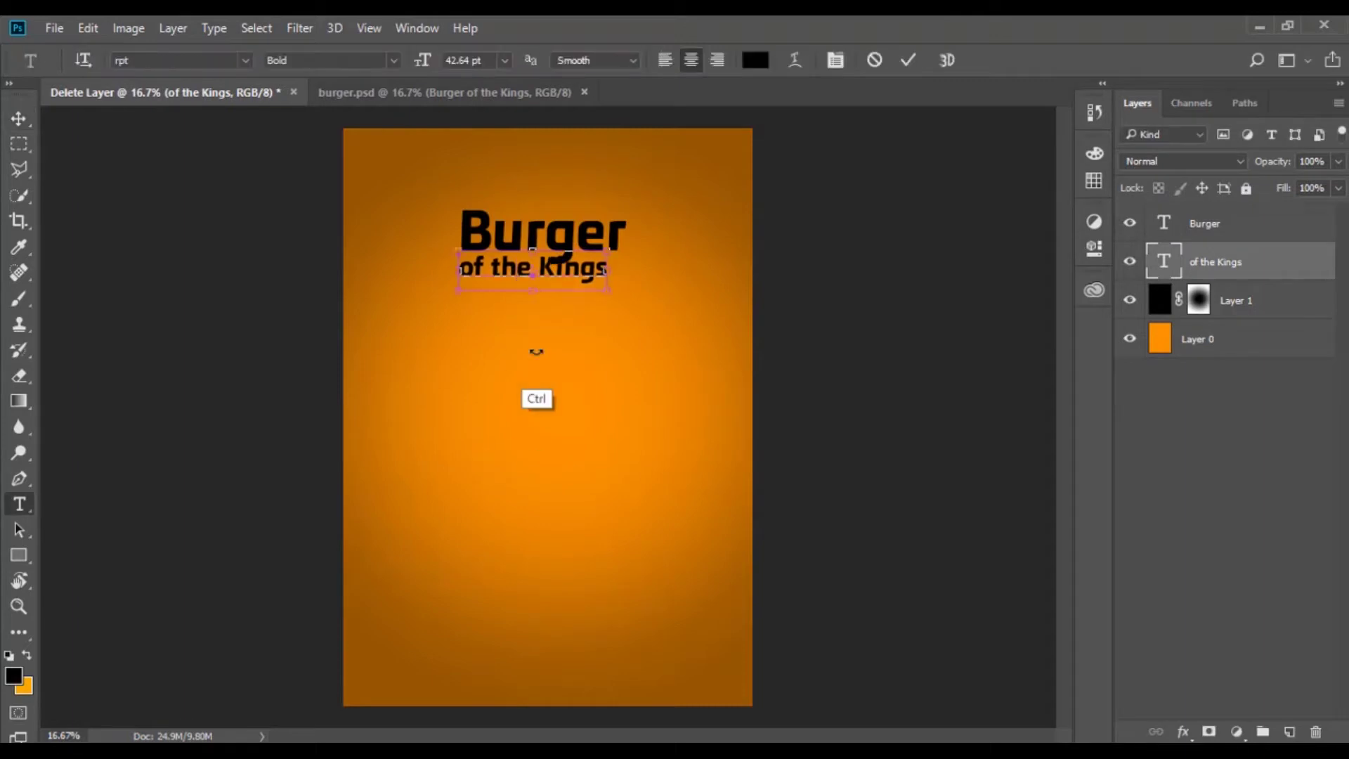
triple_click(534, 267)
key("ctrl+t")
left_click(1009, 225)
type("100")
key("Return")
type("60")
key("Return")
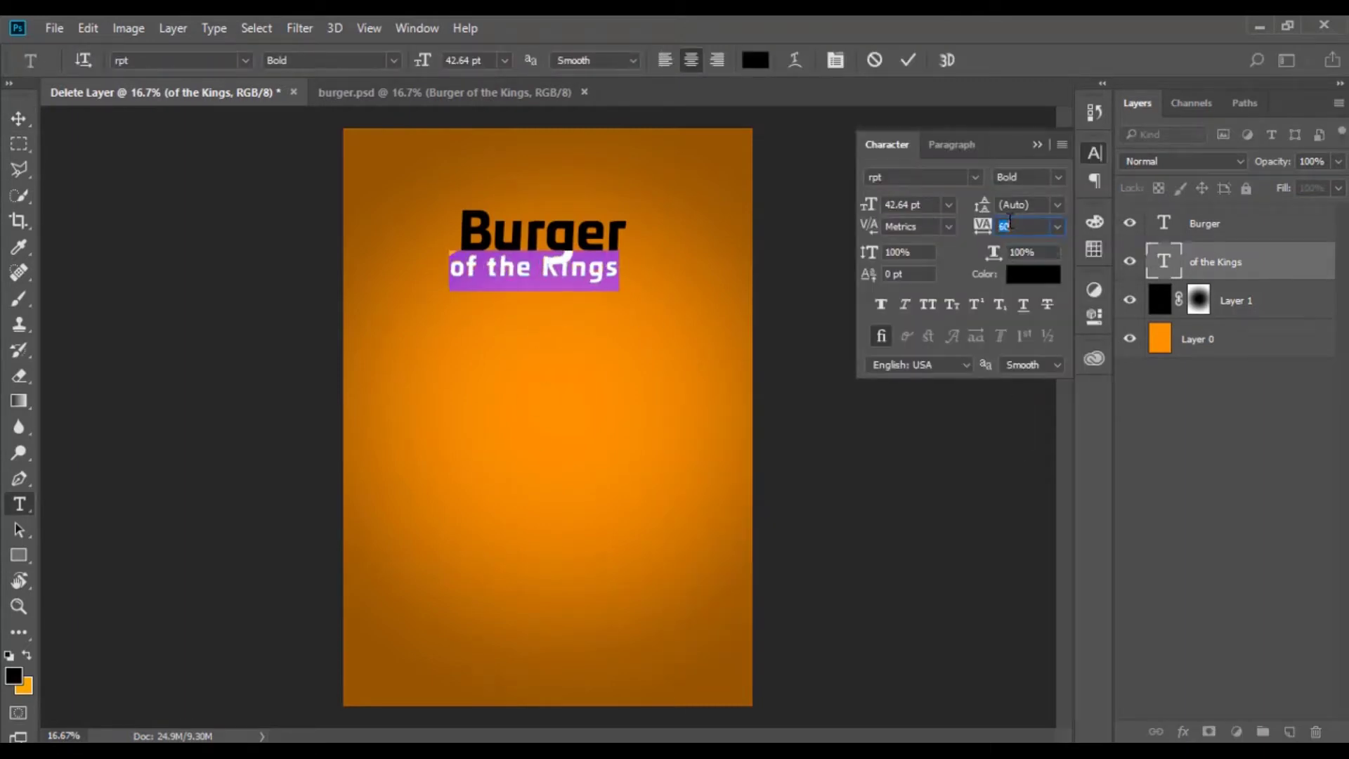
key("Return")
left_click(526, 274)
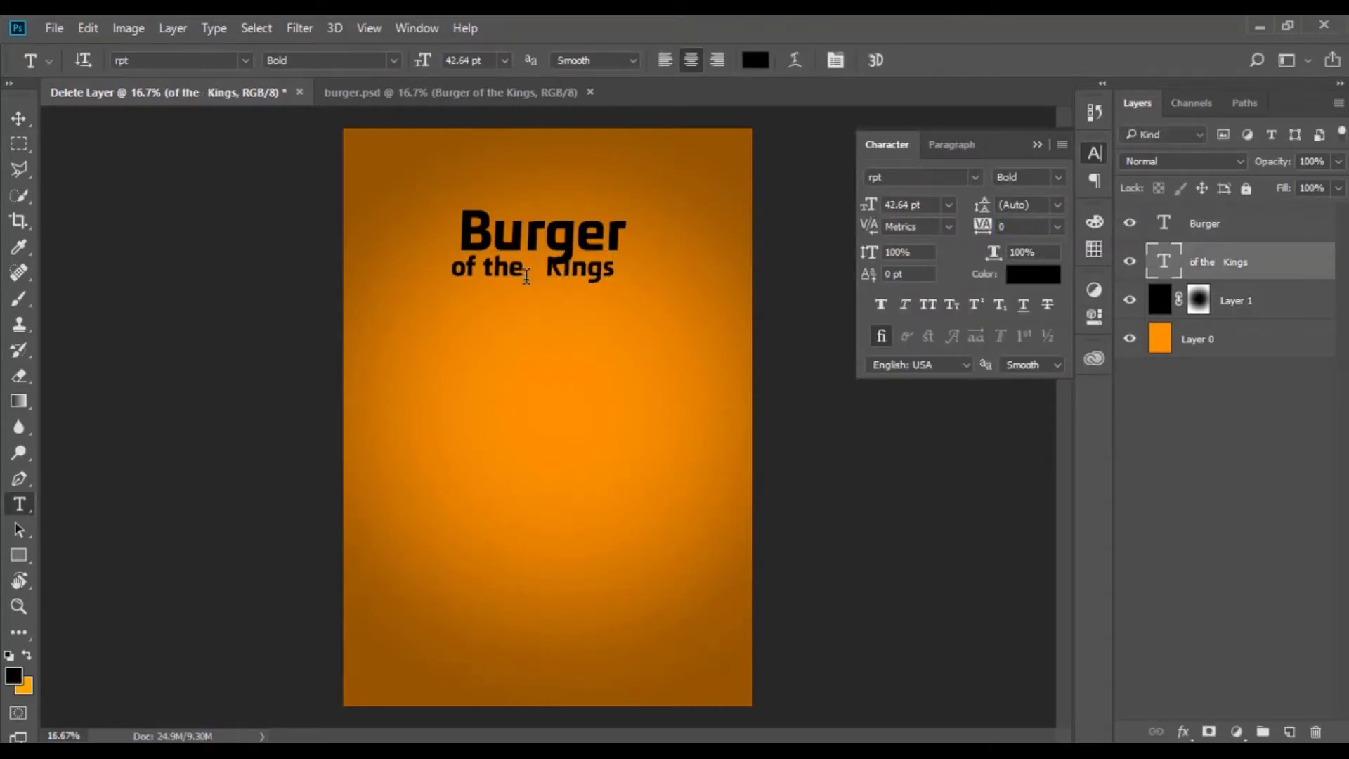
- Give the Burger text tracking 40 and make it All Caps as BURGER
double_click(534, 232)
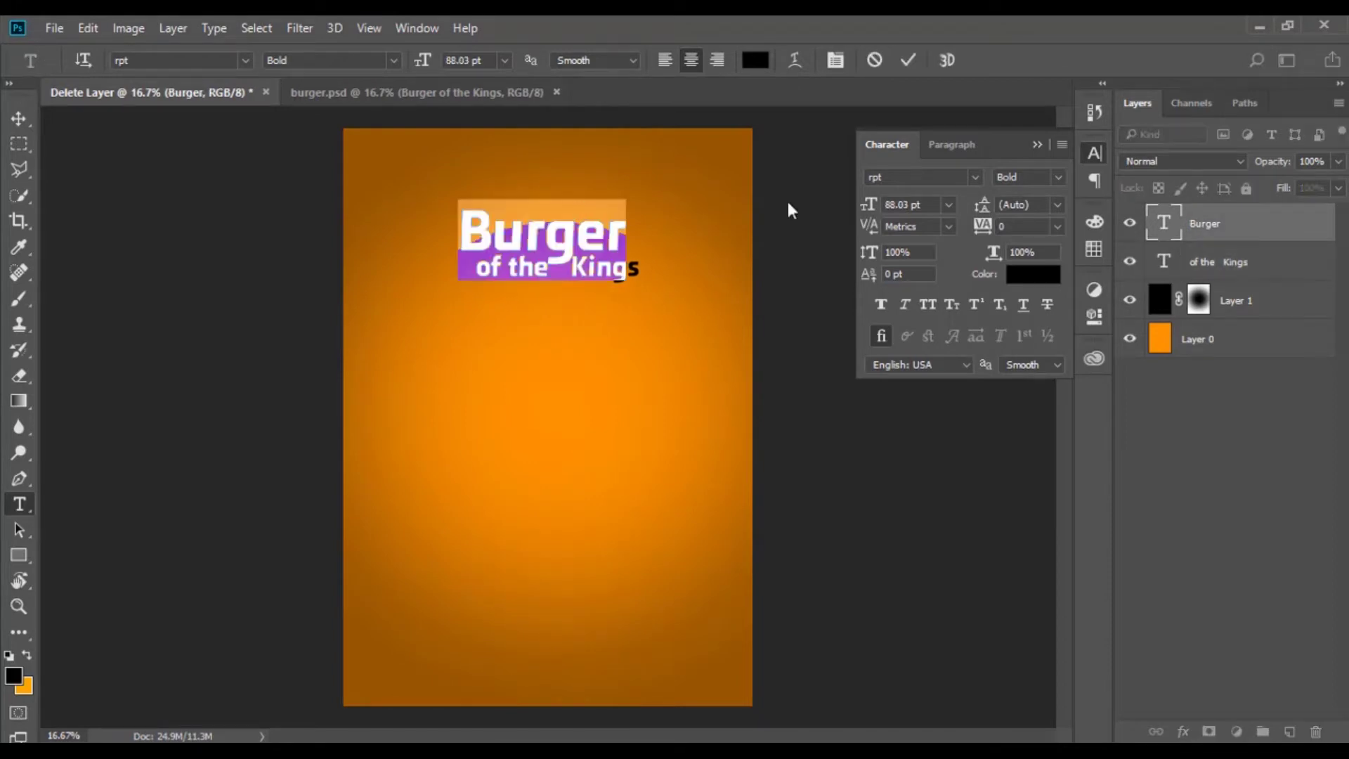
left_click(1012, 226)
type("40")
key("Return")
left_click(927, 304)
key("ctrl+Return")
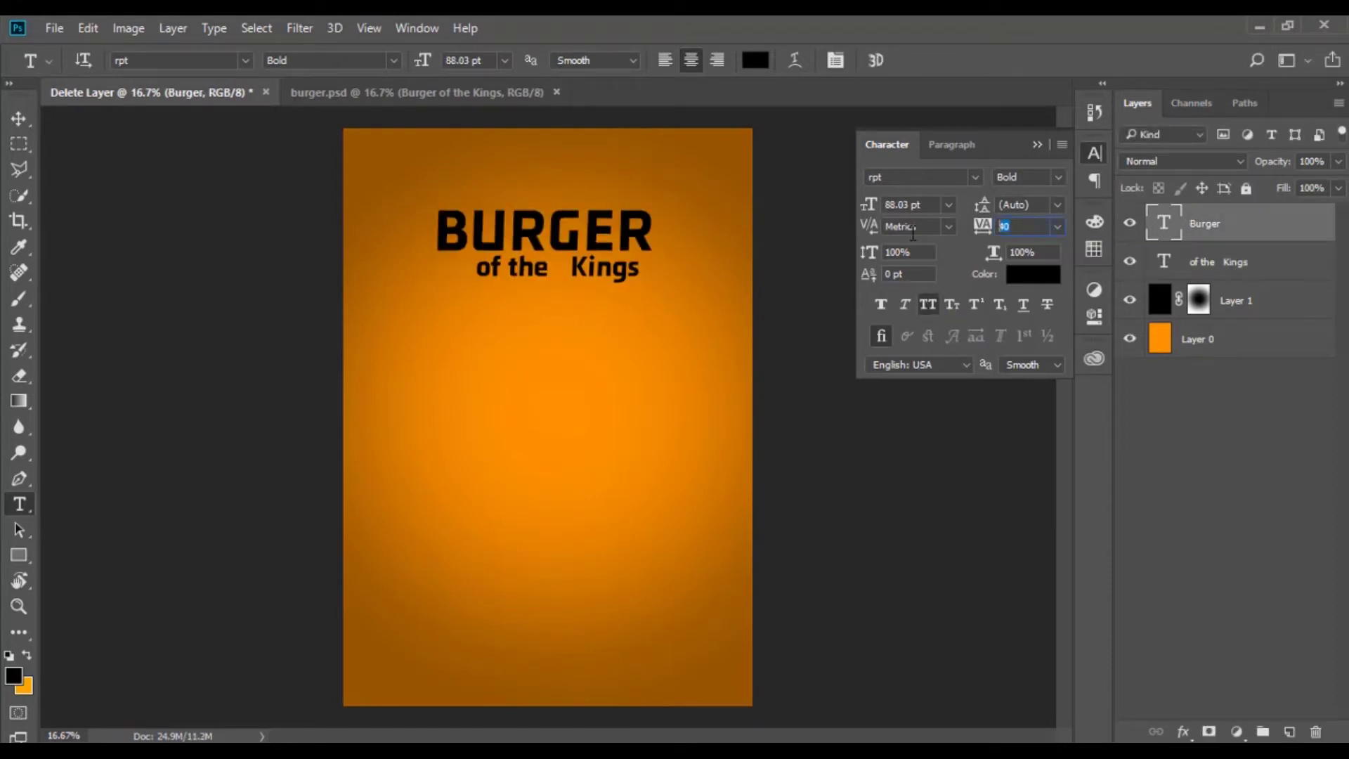
- Scale 'of the Kings' to about BURGER's width and shift it under BURGER
left_click(551, 277, "ctrl")
key("ctrl+t")
left_click_drag(485, 289, 444, 300)
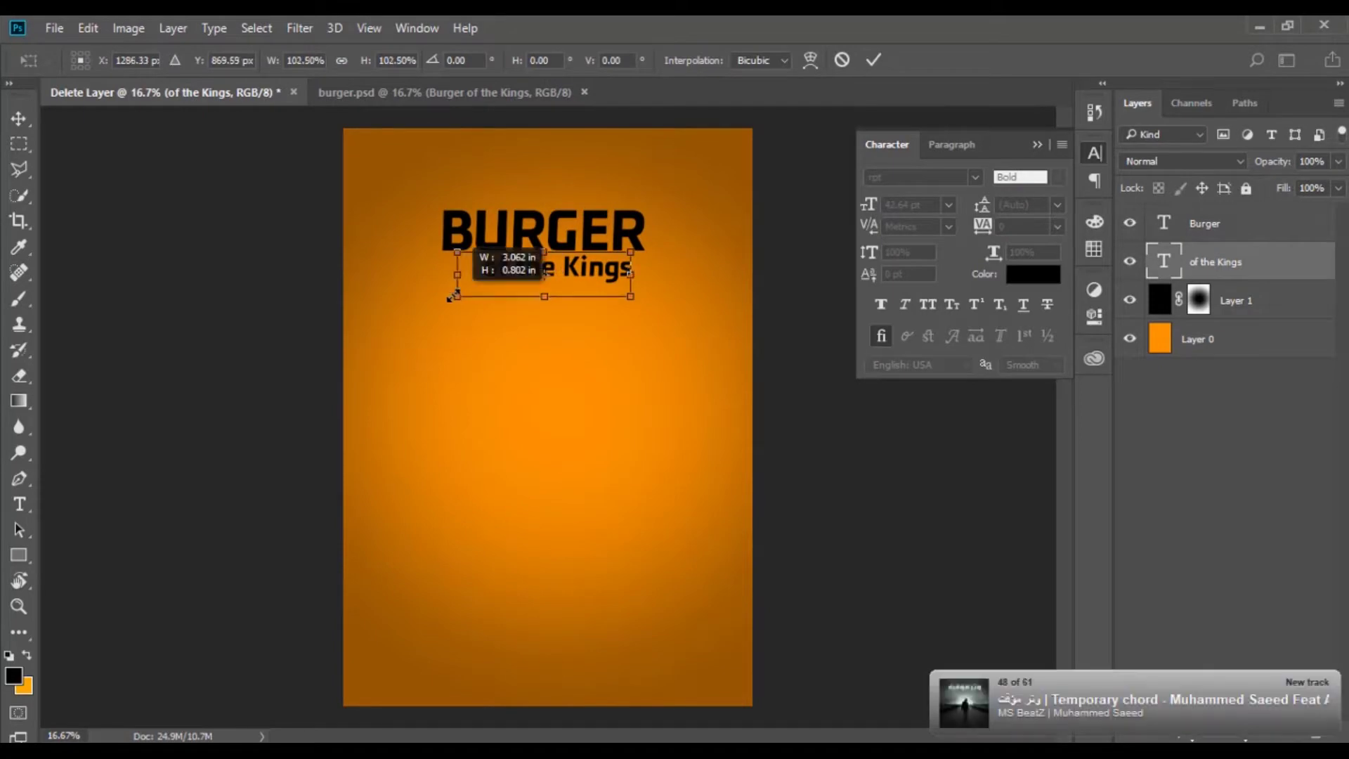
left_click_drag(631, 251, 641, 249)
key("Return")
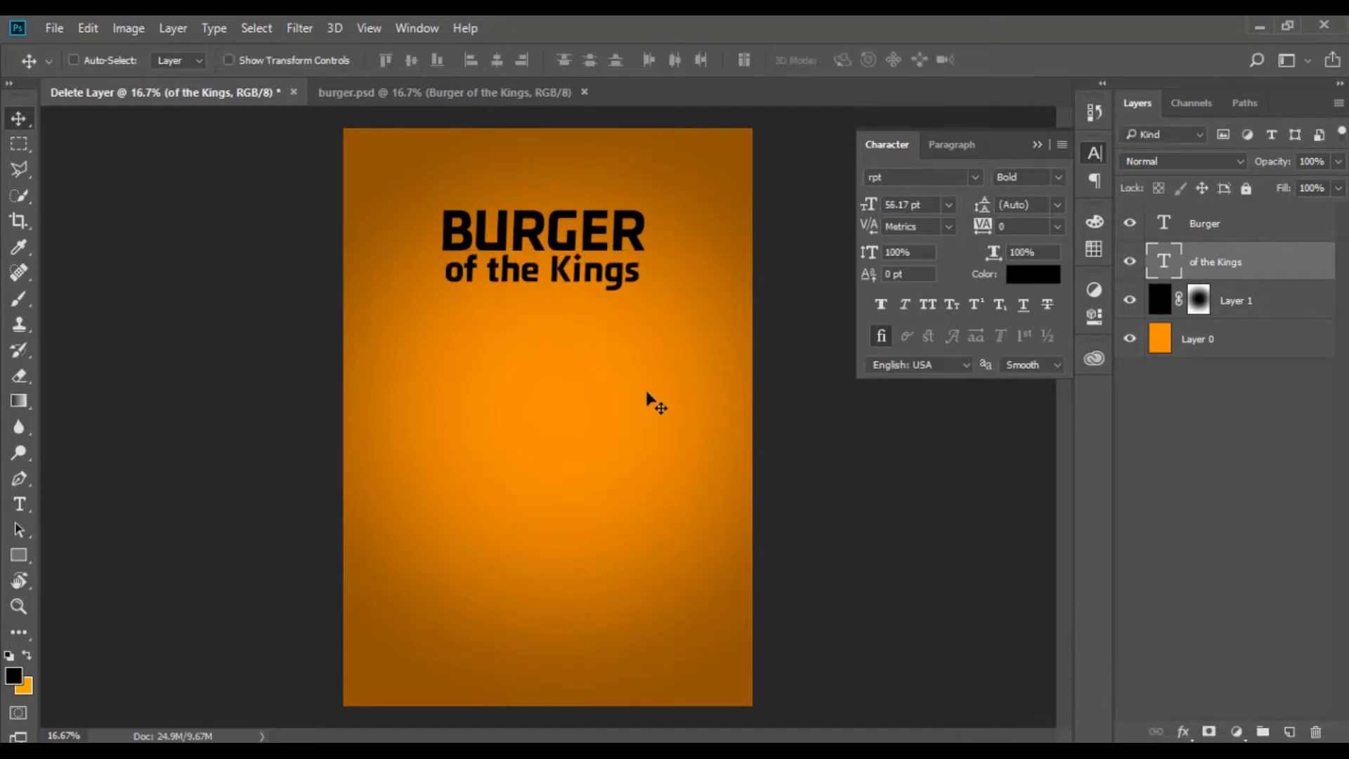
key("ctrl+t")
- Drag the fast-food icon file from Explorer into the poster
key("alt+Tab")
left_click(336, 287)
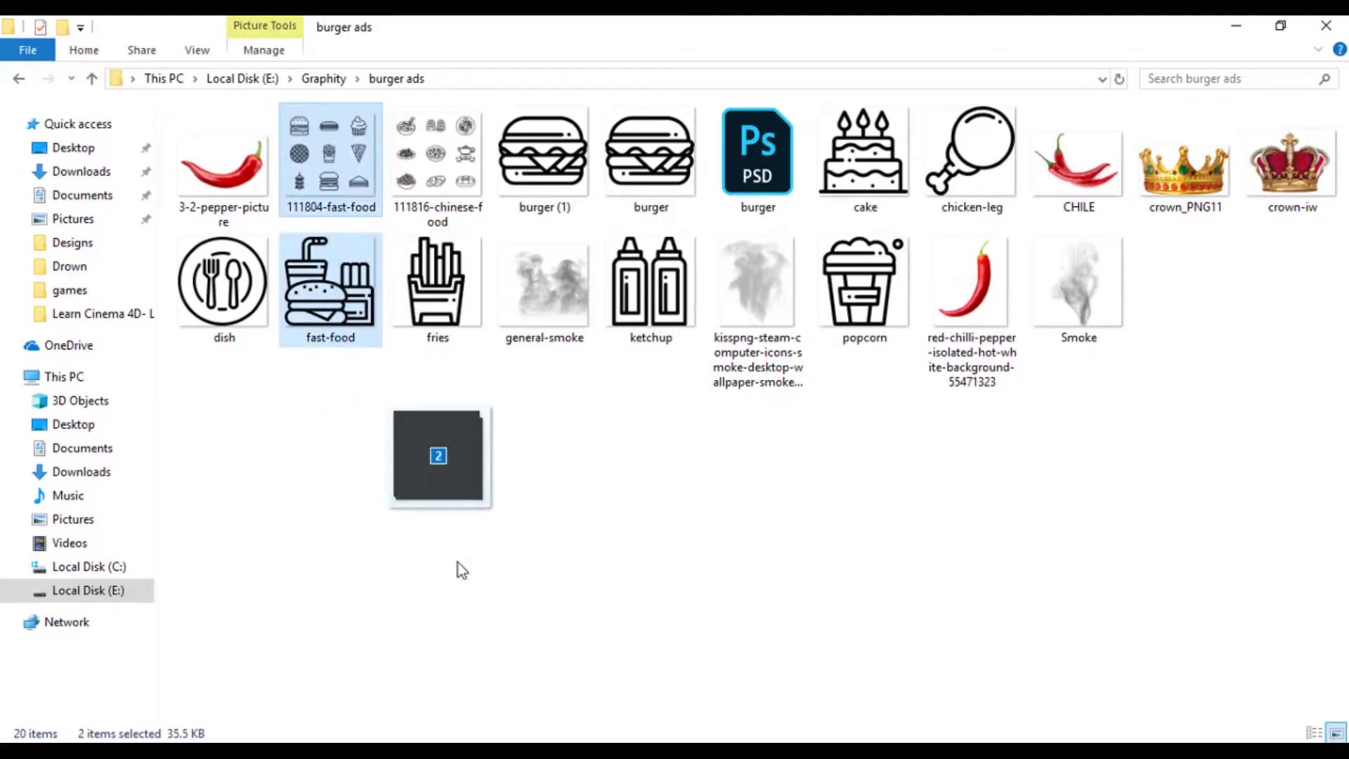
left_click_drag(335, 287, 498, 514)
- Place the fast-food icons, hide the duplicate icon layer, and shrink the 111804-fast-food icons
key("Return")
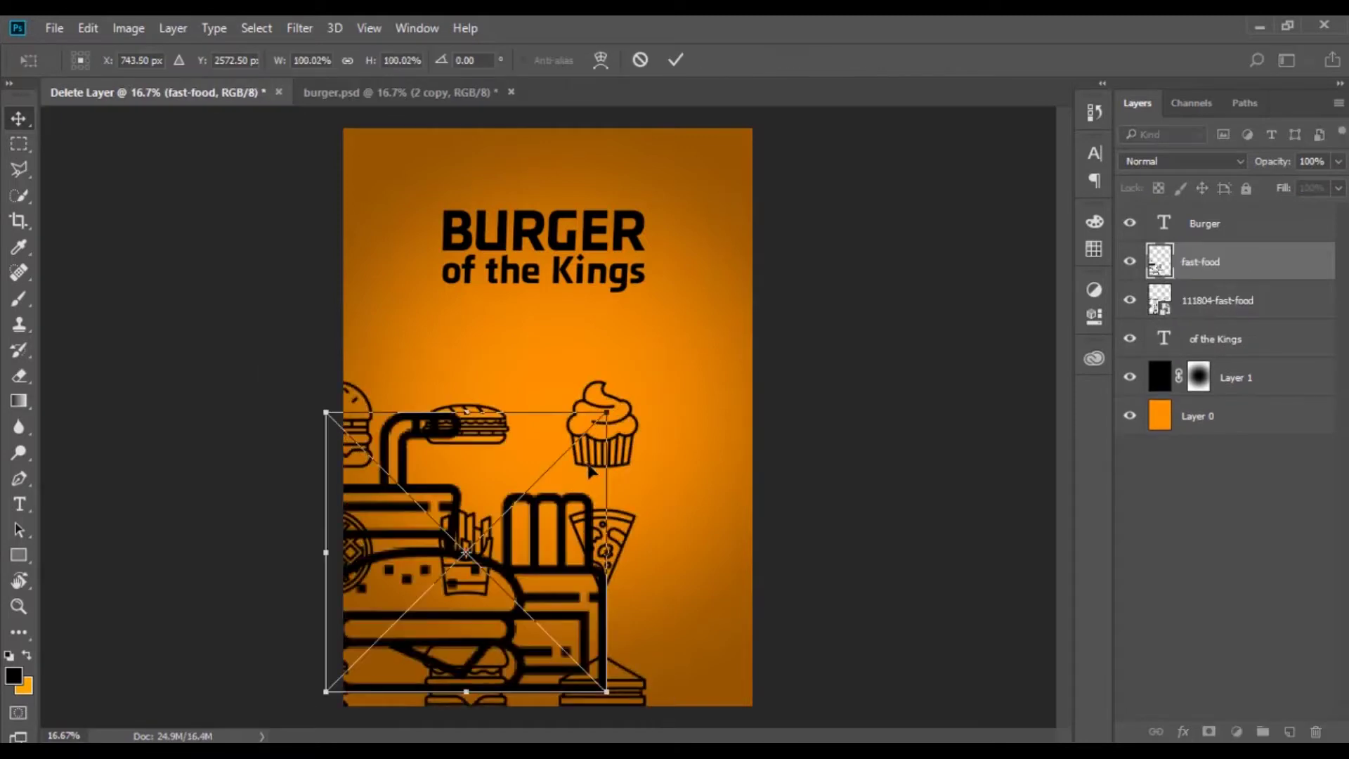
key("Return")
left_click(1130, 262)
left_click(1222, 300)
left_click_drag(589, 475, 667, 390)
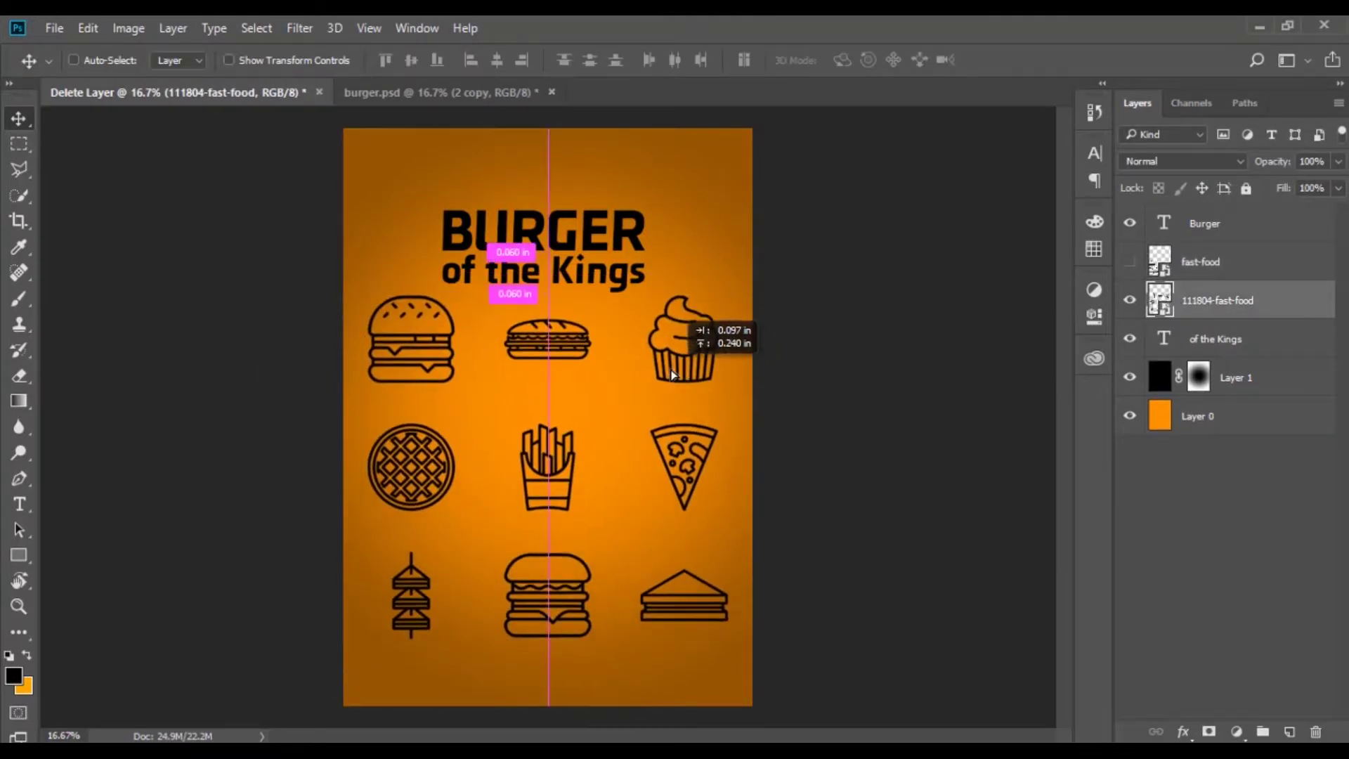
key("ctrl+t")
mouse_move(699, 280)
left_mouse_down()
mouse_move(639, 411)
mouse_move(487, 361)
left_mouse_up()
key("Return")
key("ctrl+t")
key("Return")
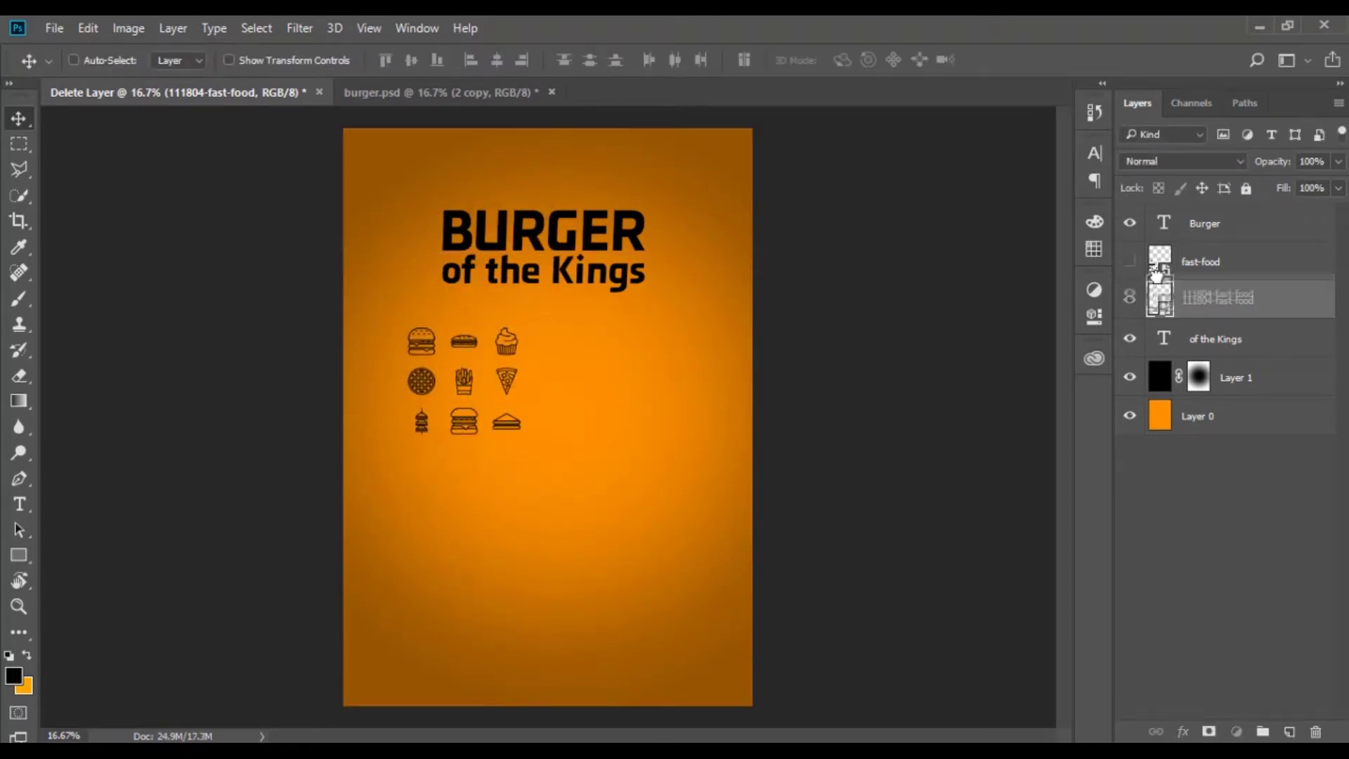
- Hide the title layers, repeat the icon block into a twelve-row grid, and merge the copies
left_click_drag(1158, 274, 1158, 211)
left_click(1130, 261)
left_click(1130, 339)
mouse_move(541, 380)
left_mouse_down()
mouse_move(497, 200)
mouse_move(569, 223)
mouse_move(696, 223)
mouse_move(681, 326)
left_mouse_up()
key("ctrl+e")
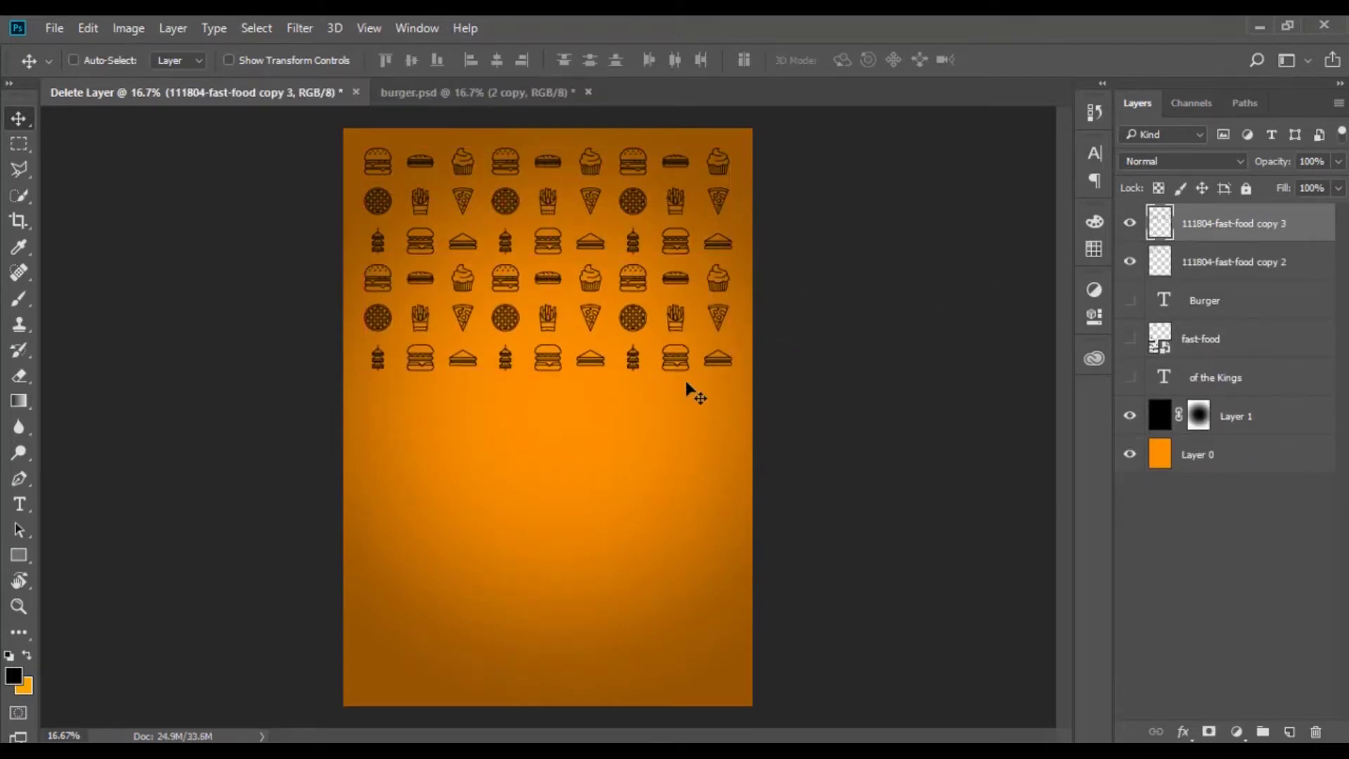
left_click_drag(696, 394, 819, 461)
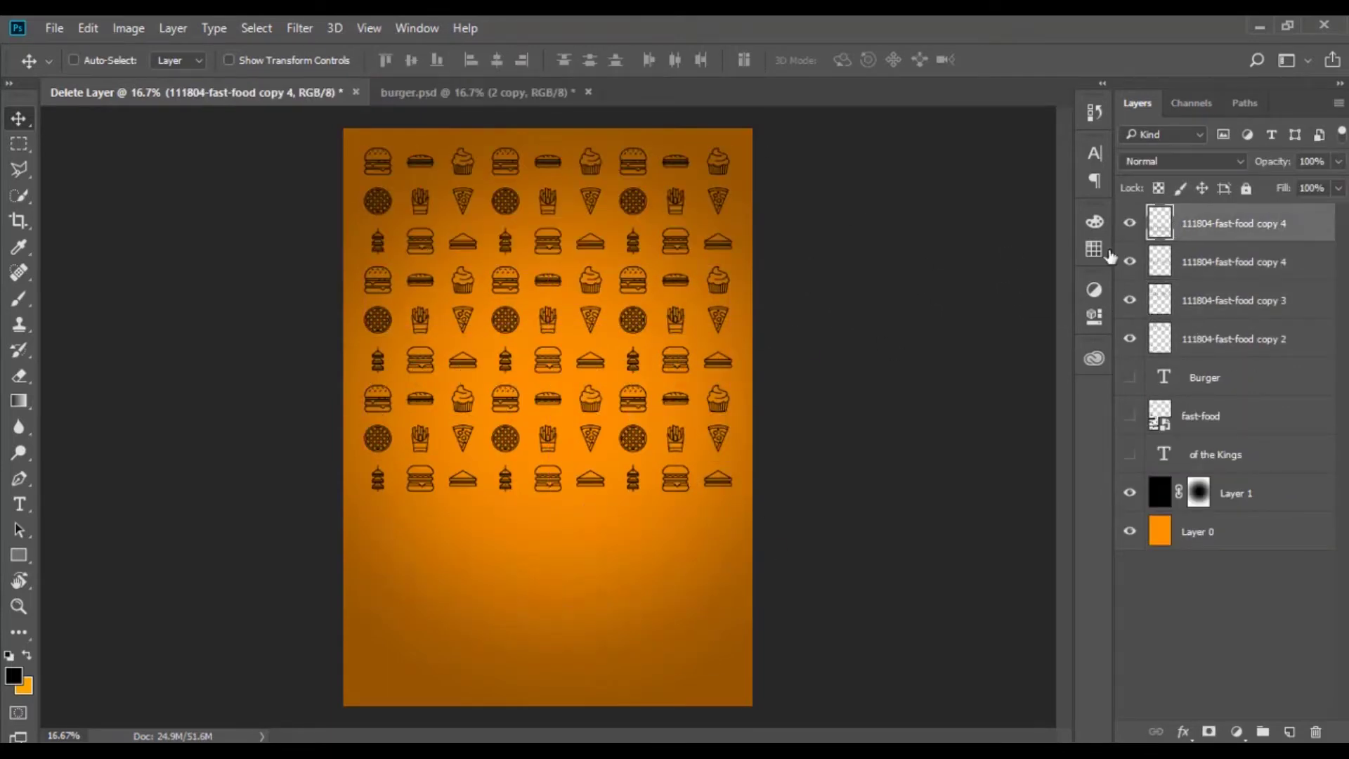
left_click_drag(700, 499, 699, 619)
key("m")
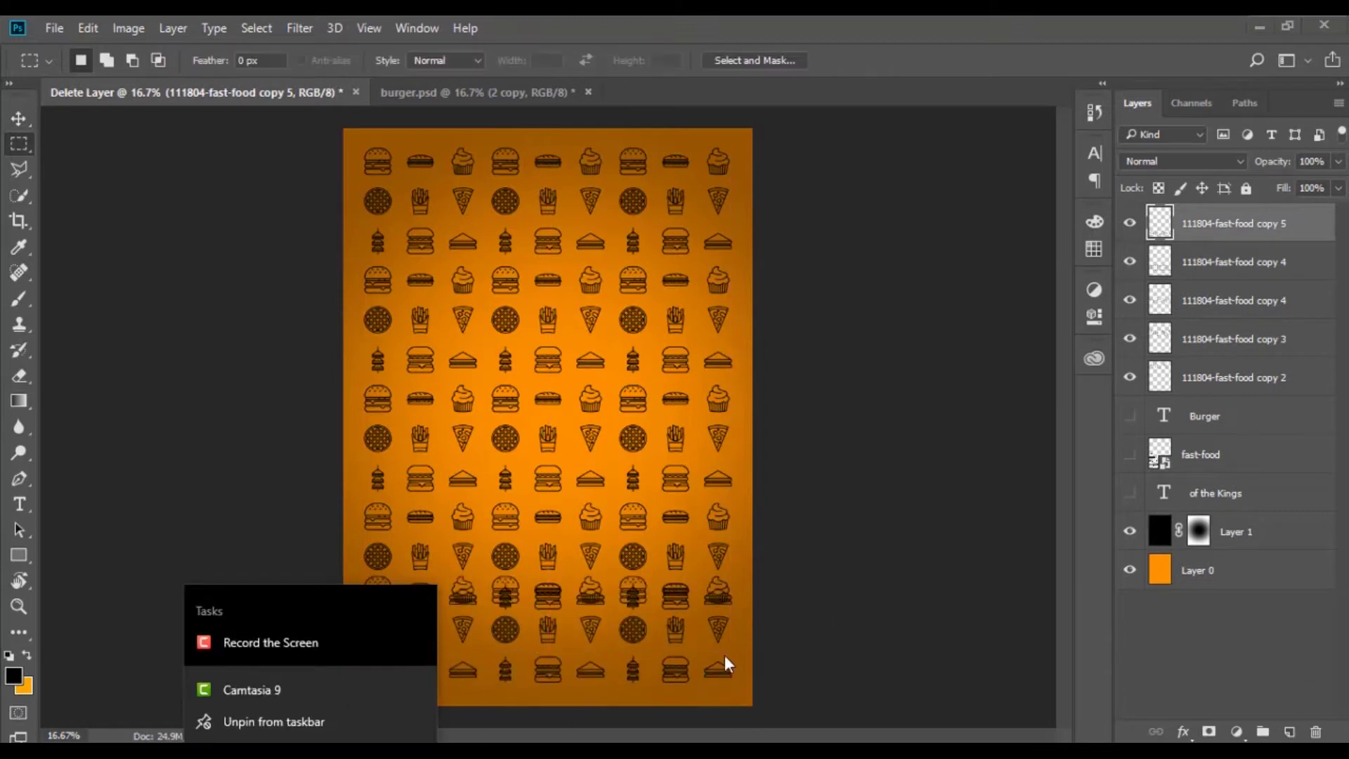
left_click(280, 703)
key("v")
left_click_drag(664, 610, 658, 647)
key("ctrl+e")
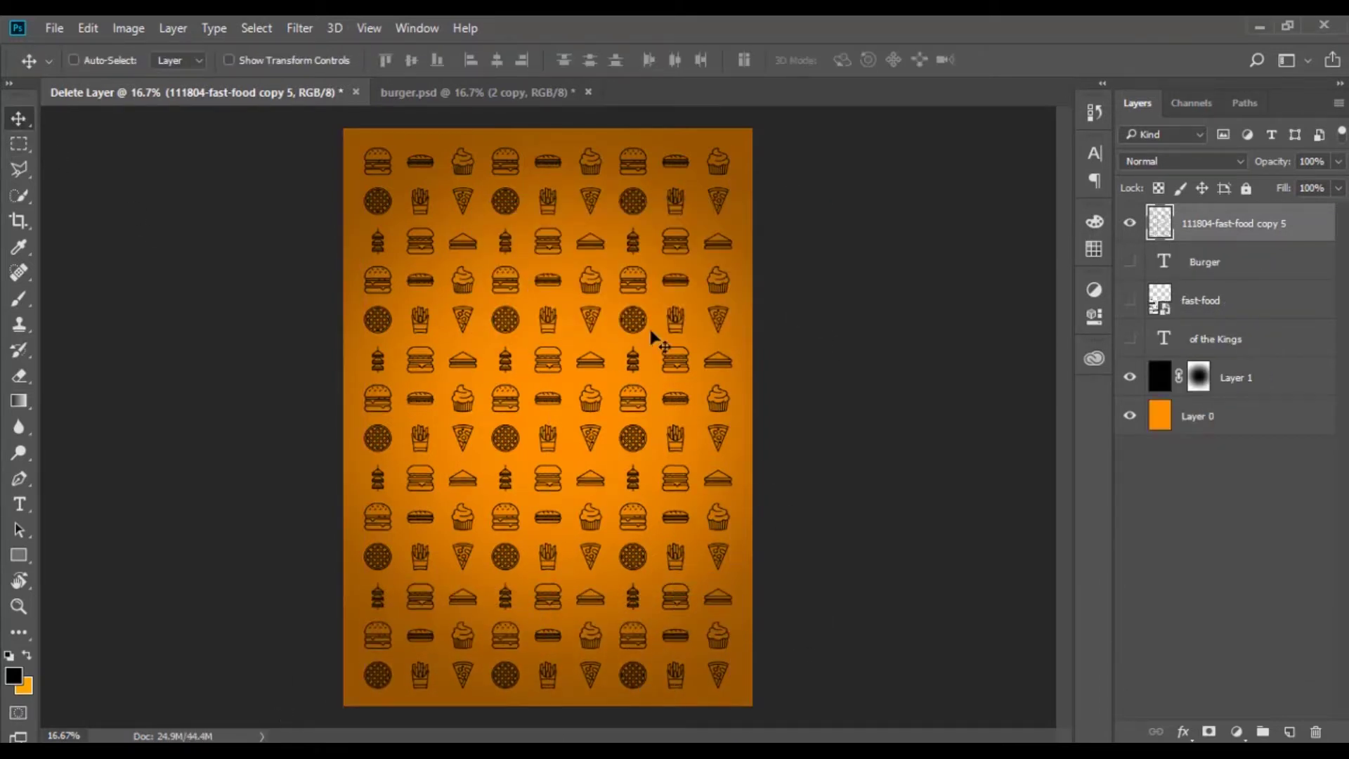
- Try Multiply and Screen blend modes on the pattern and lower its opacity to 10%
left_click(1240, 161)
left_click(1157, 225)
left_click(1180, 160)
left_click(1160, 296)
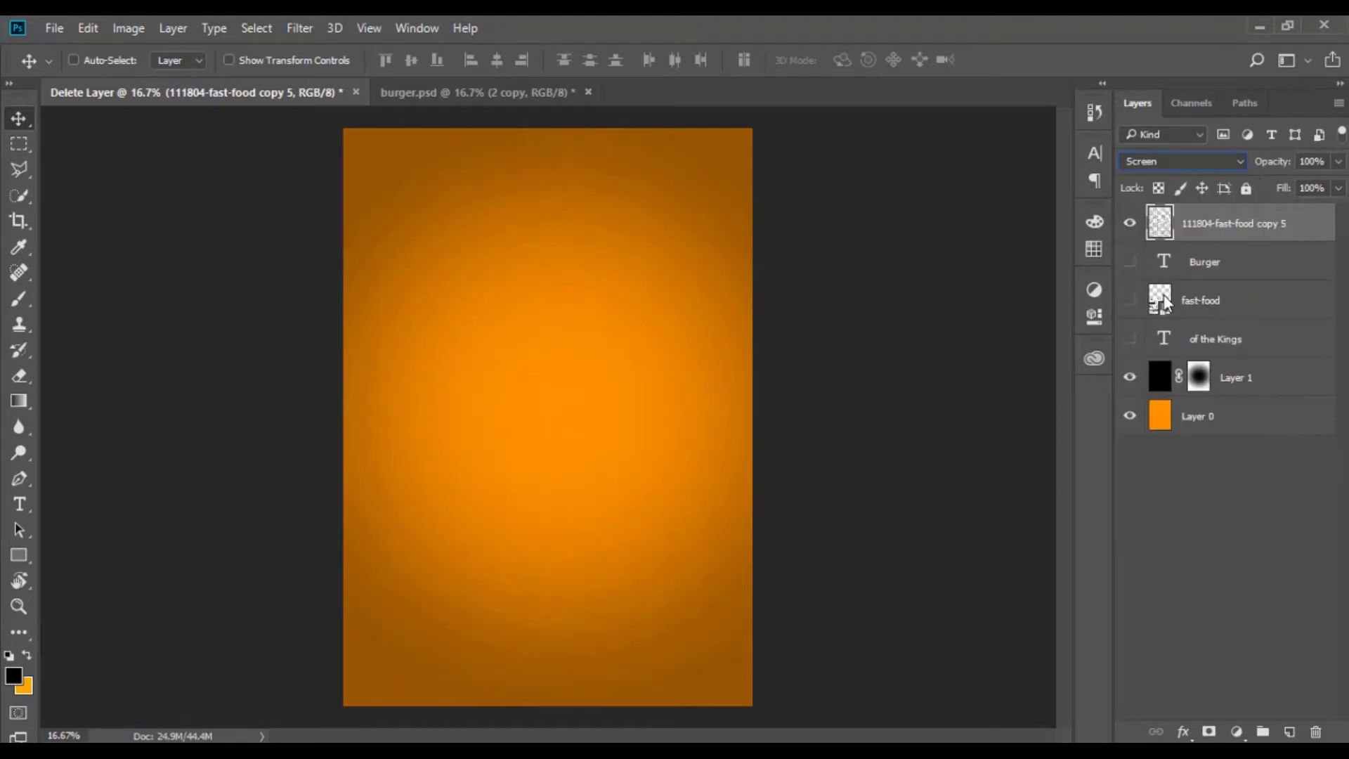
left_click(1158, 161)
left_click(1153, 178)
key("0")
key("0")
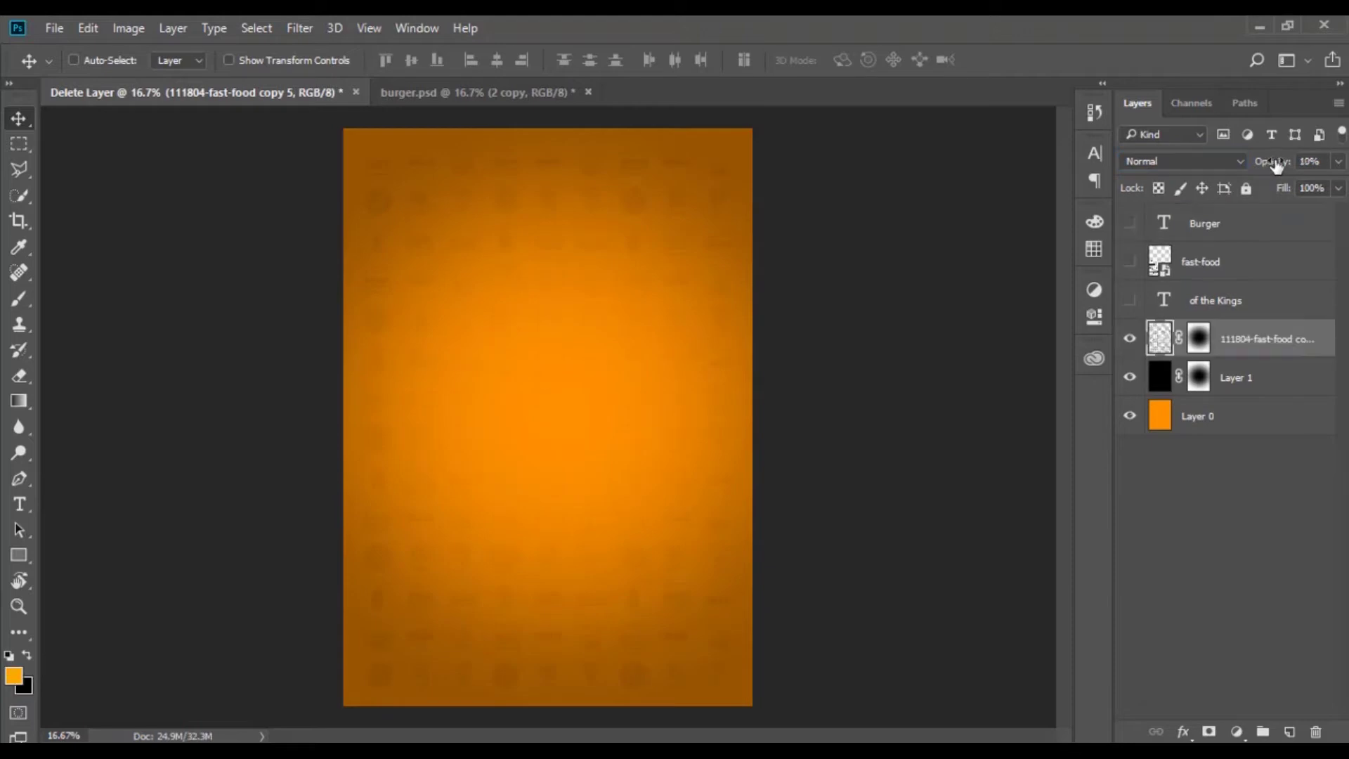
- Show the title layers again and place a burger photo below the title
left_click(1130, 223)
left_click(1130, 300)
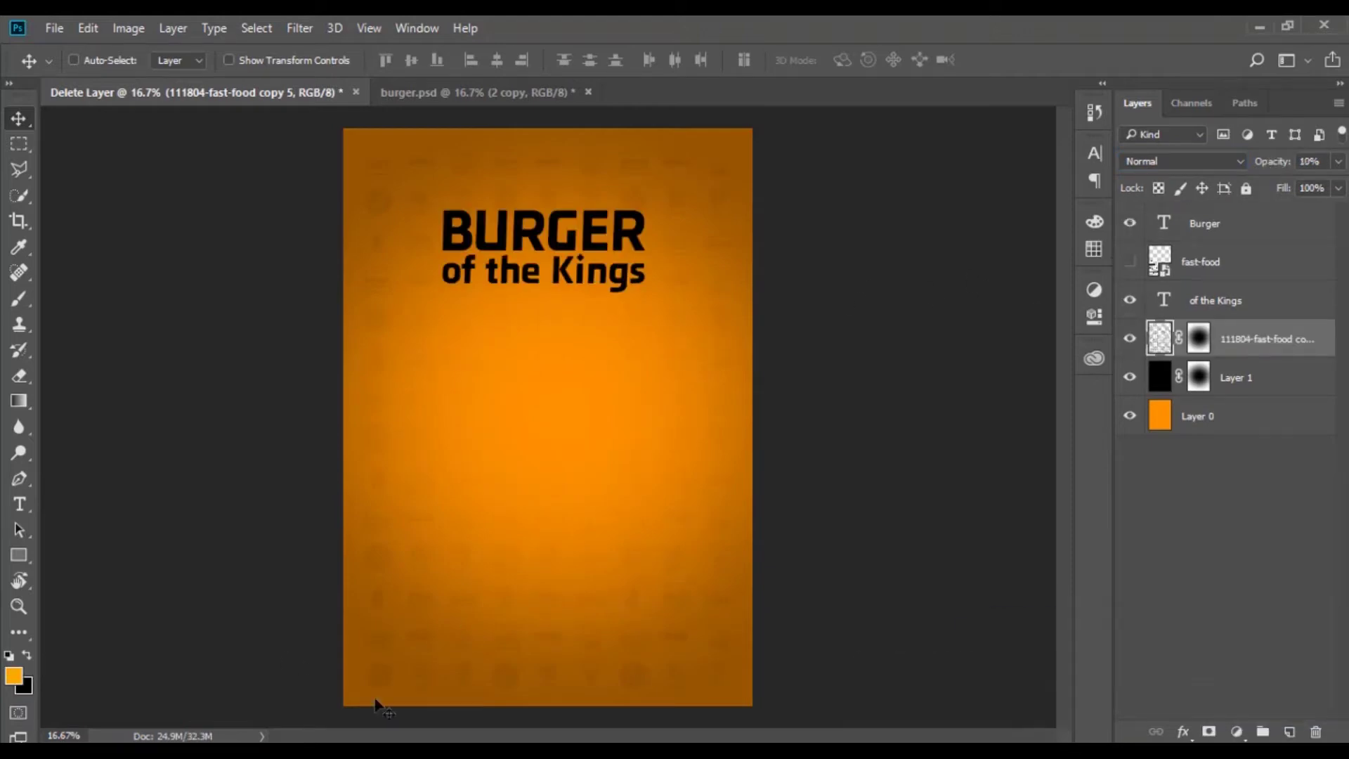
left_click(1259, 26)
left_click_drag(852, 600, 504, 533)
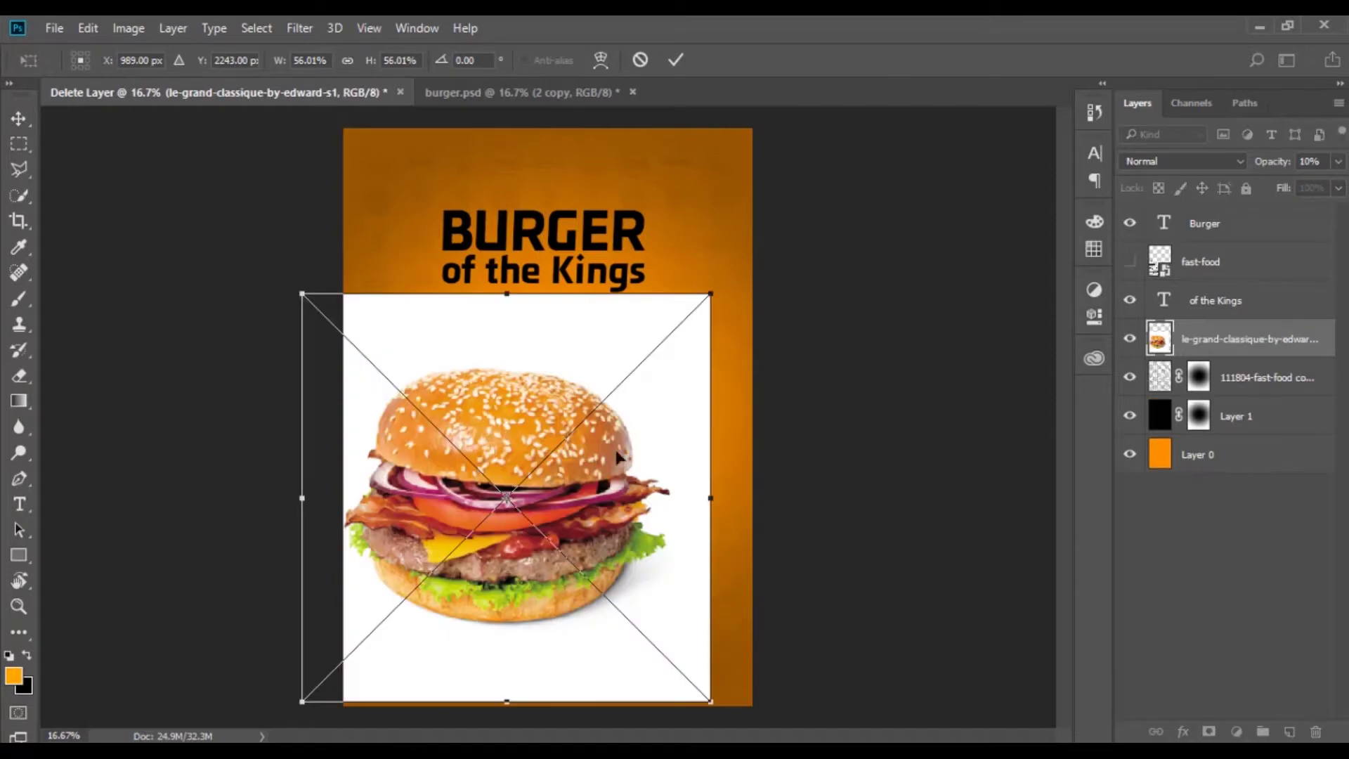
mouse_move(619, 453)
left_mouse_down()
mouse_move(671, 432)
mouse_move(651, 441)
left_mouse_up()
key("Return")
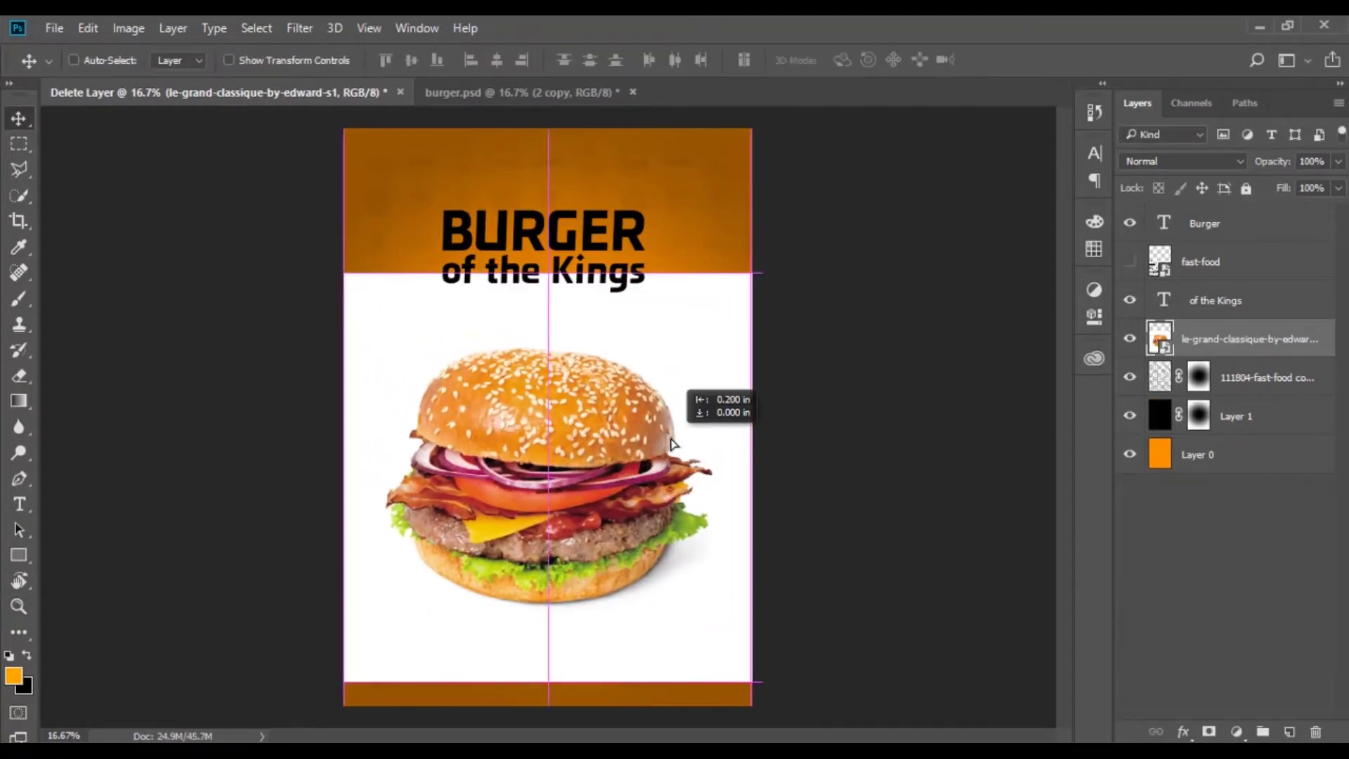
- Zoom in on the burger and select it using Quick Selection plus Magic Wand
key("z")
left_click(425, 367)
left_click(425, 366)
left_click(19, 195)
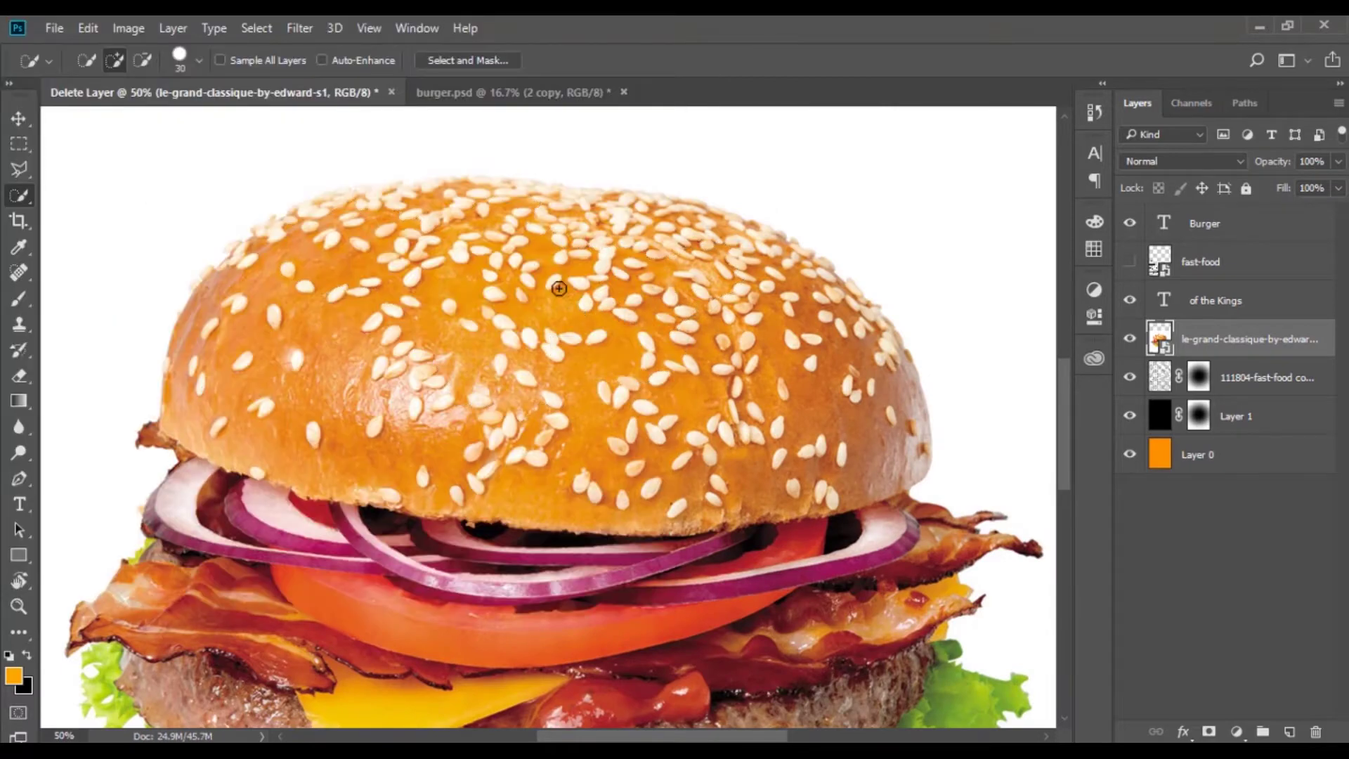
key("shift+w")
left_click(446, 201)
scroll(798, 391, "down", 10)
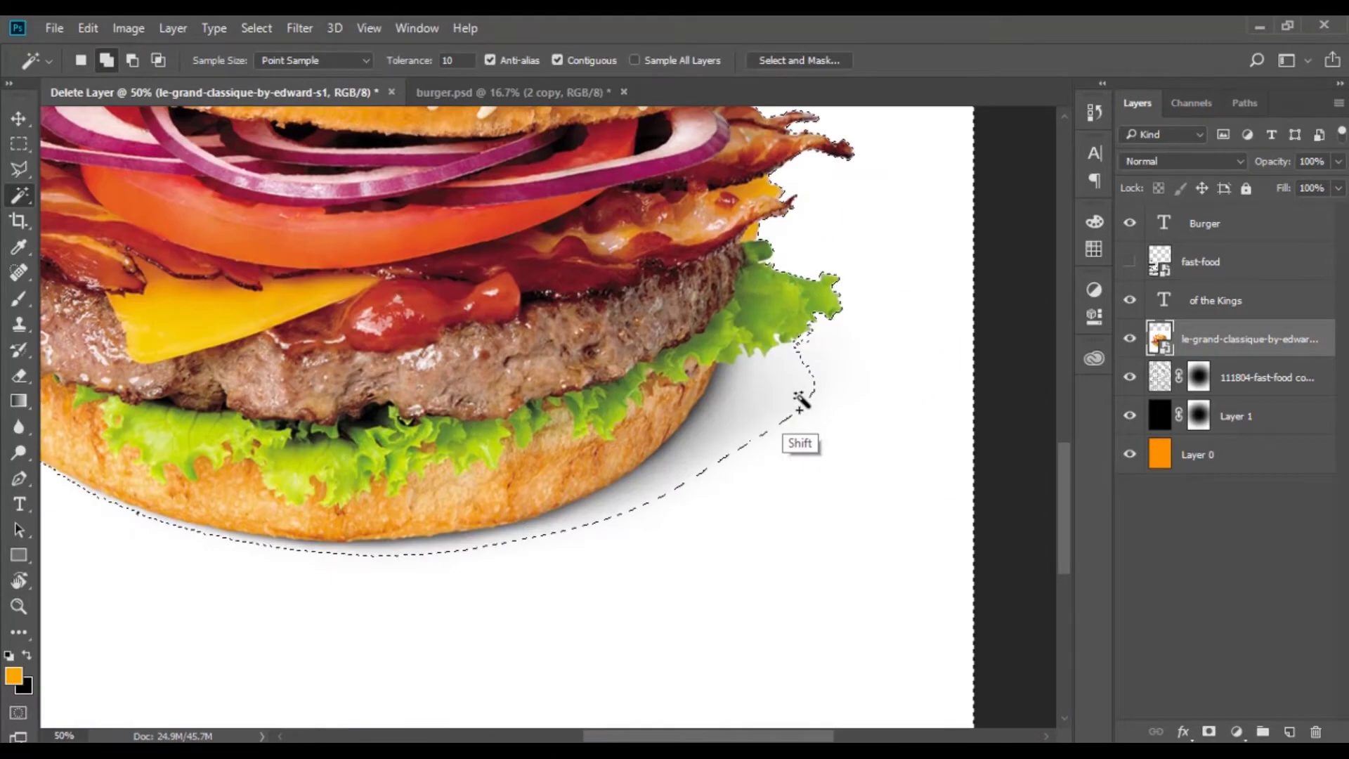
left_click(738, 369, "shift")
- Extend the selection along the bun's lower edge and bring up Layer via Copy
scroll(764, 496, "left", 5)
key("shift+w")
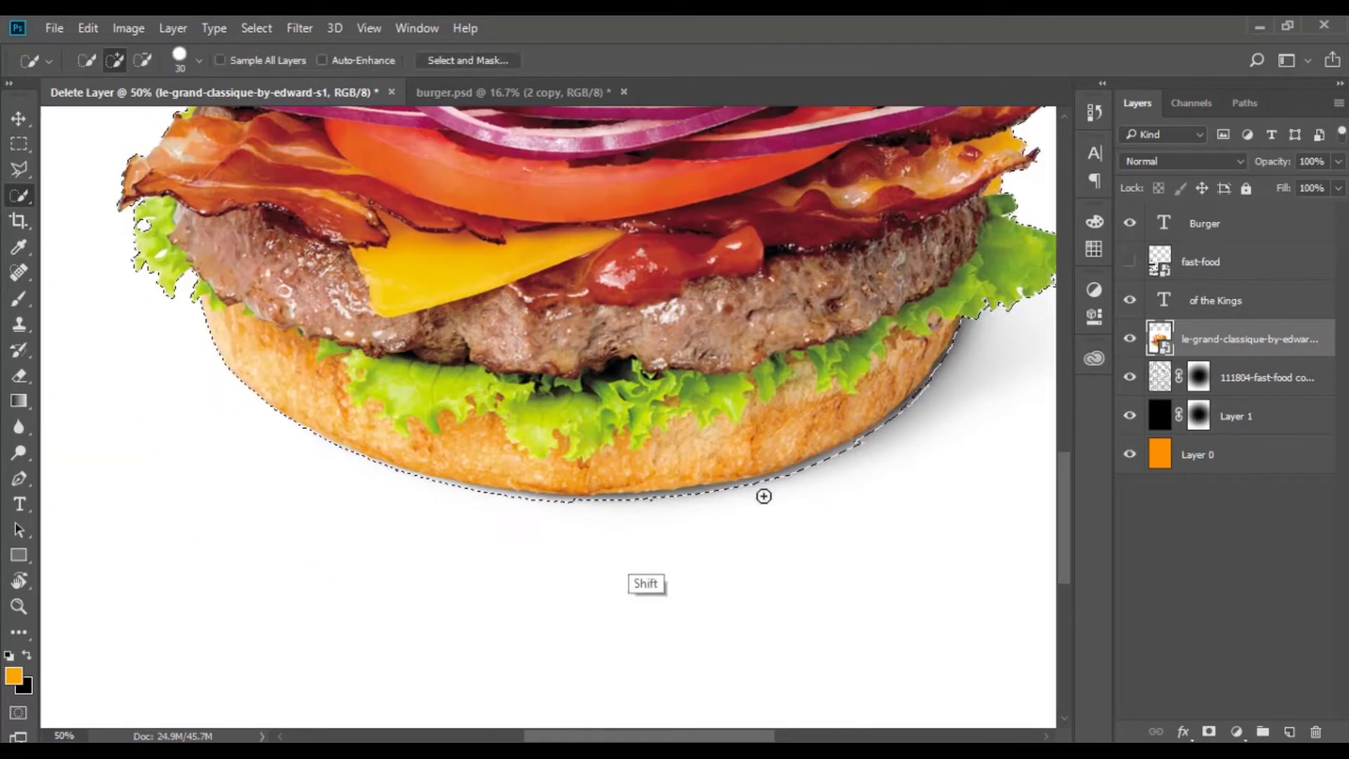
left_click_drag(960, 343, 775, 497)
left_click_drag(672, 501, 511, 505)
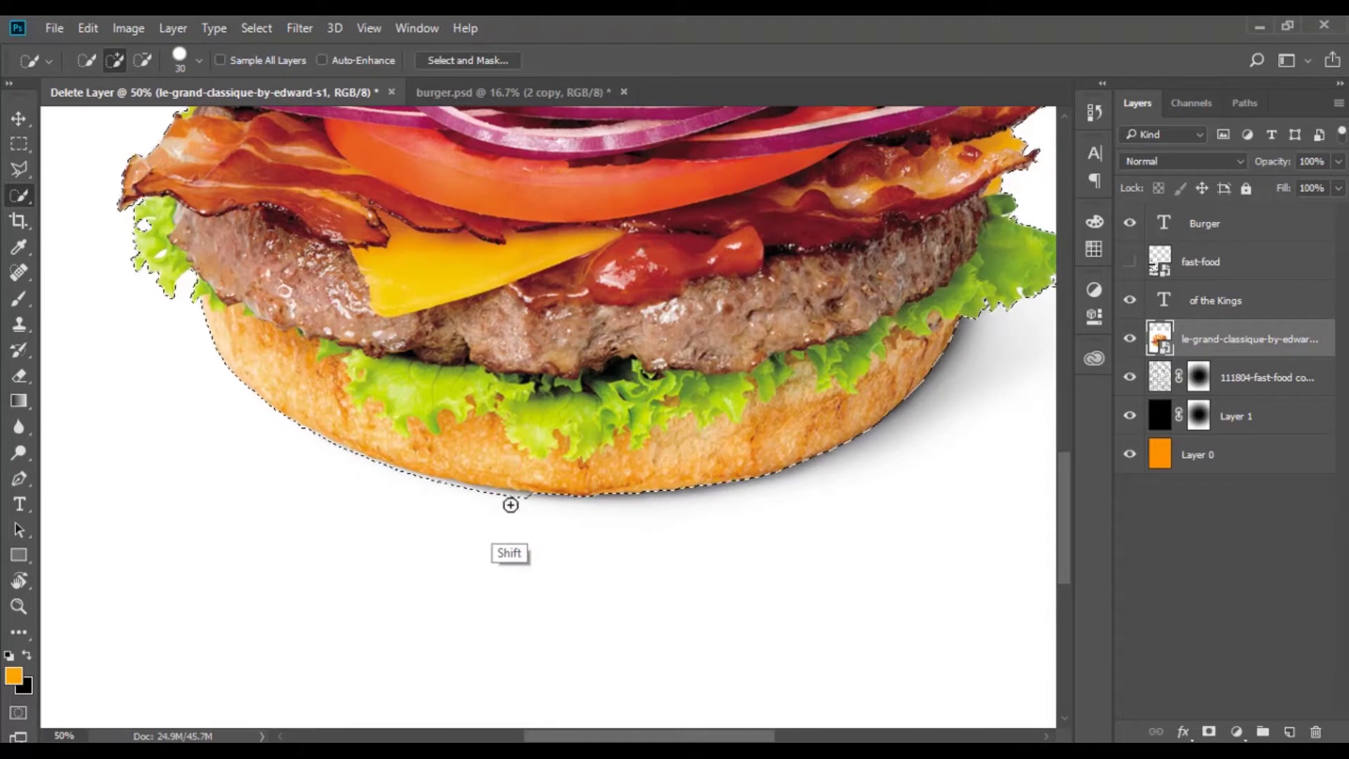
scroll(298, 414, "up", 5)
scroll(298, 414, "down", 4)
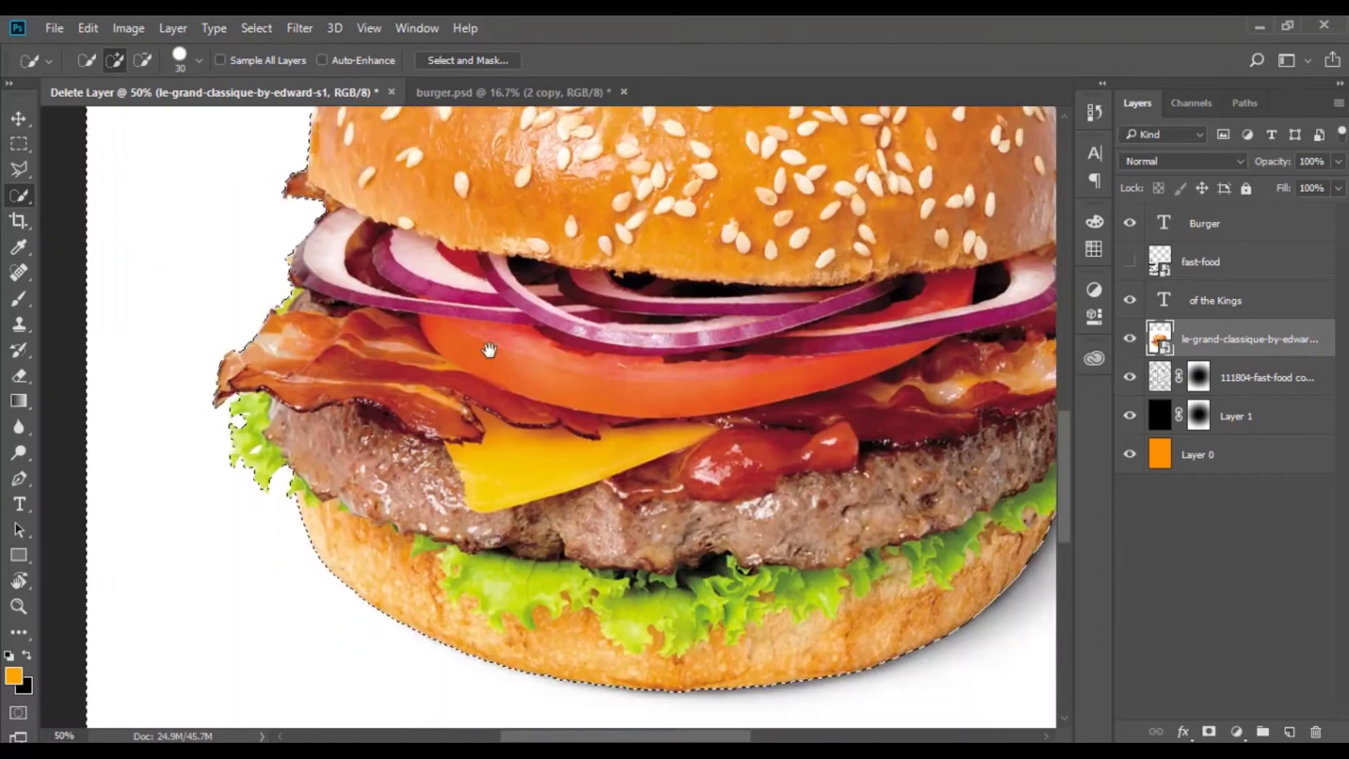
right_click(549, 201)
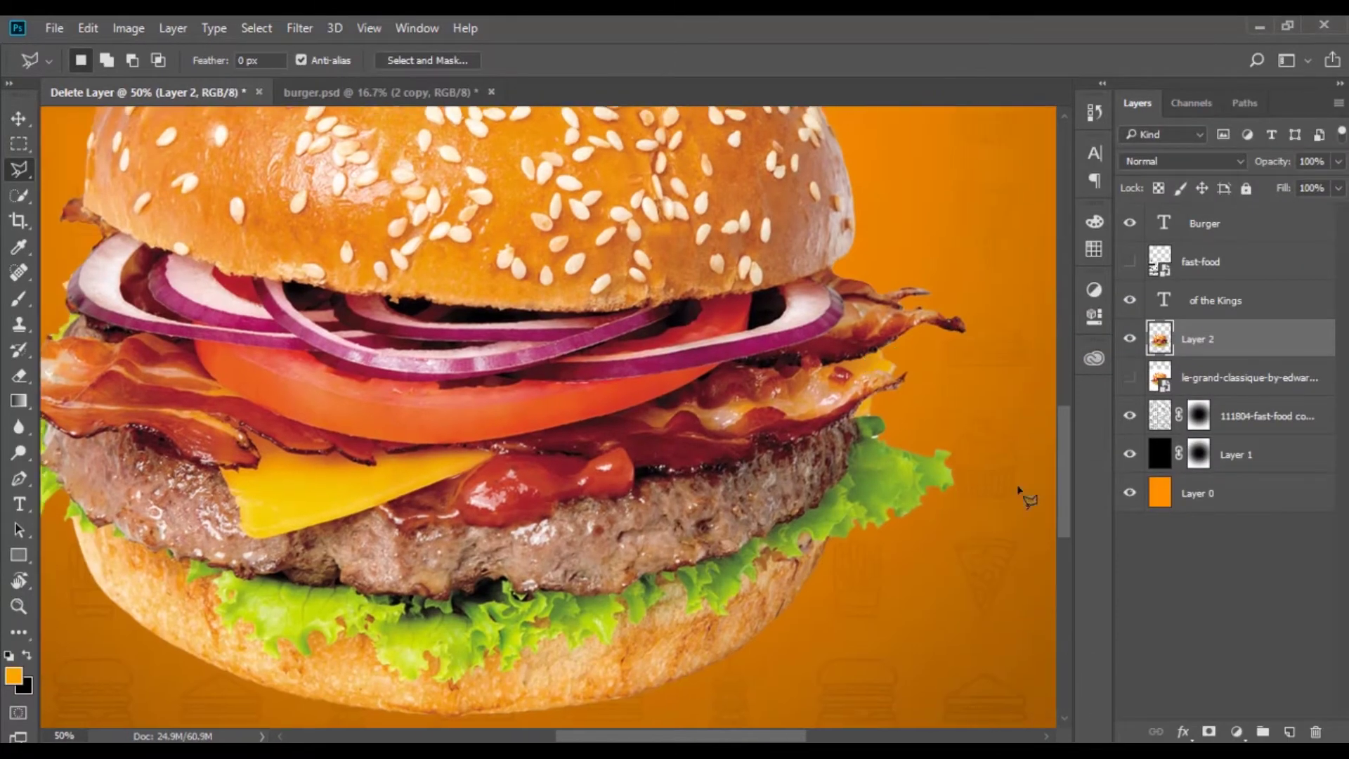
- Set up the Background Eraser with sampled lettuce colours, brush size 44 and 62% tolerance
key("z")
left_click(1012, 506)
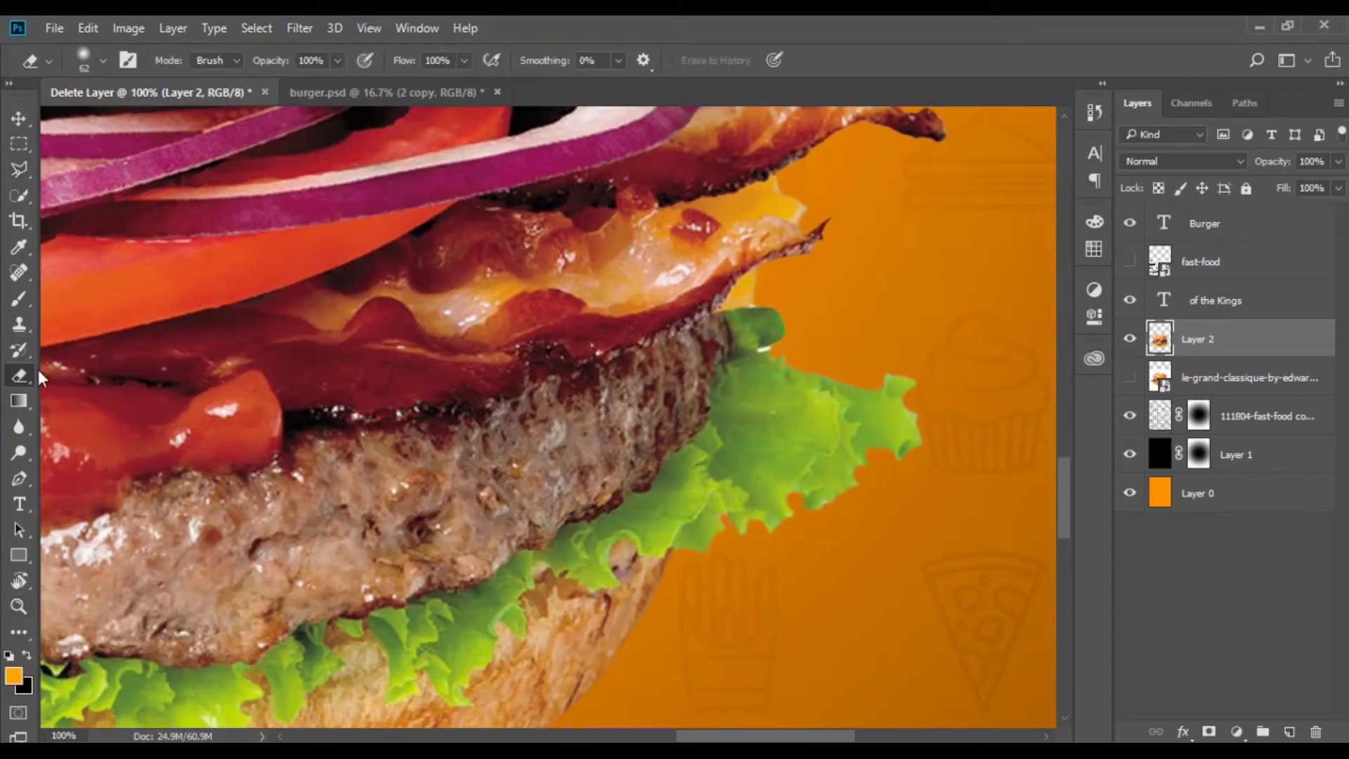
right_click(37, 376)
left_click(35, 387)
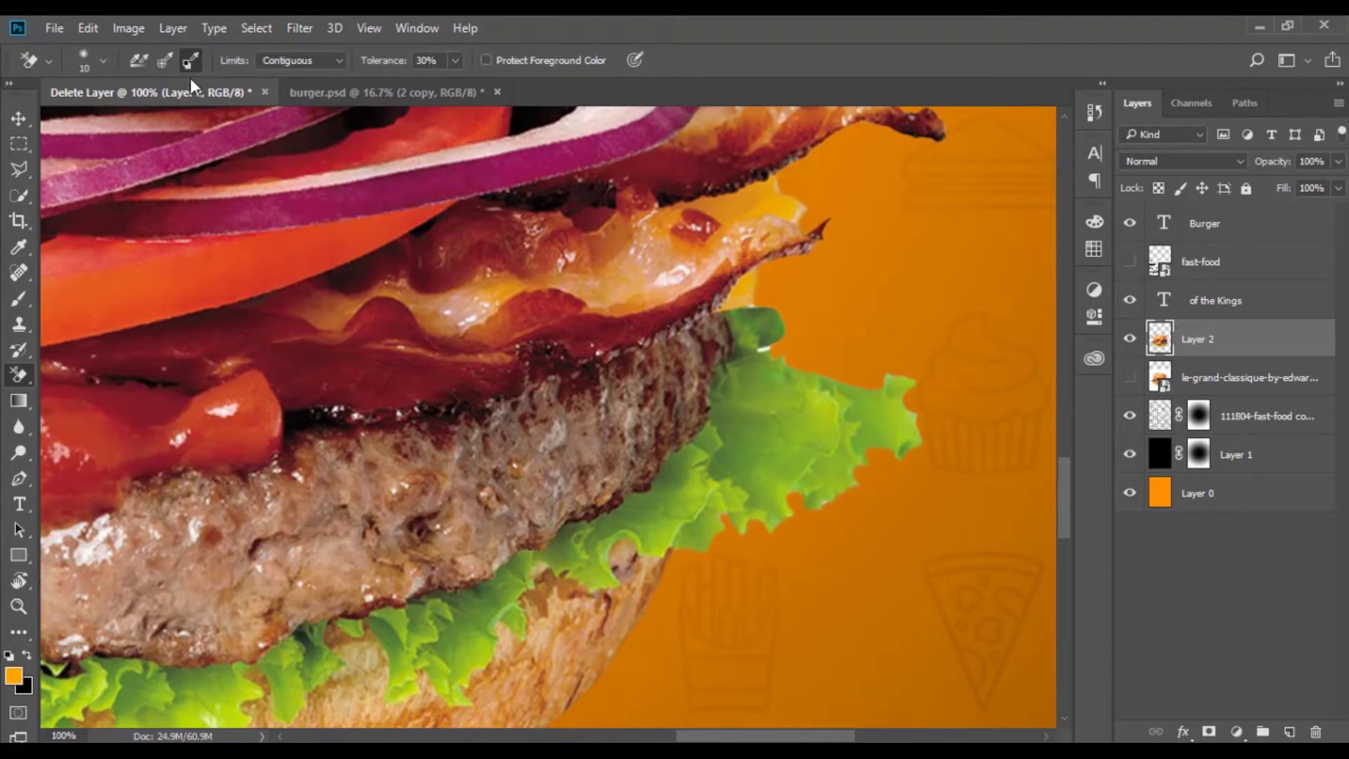
left_click(773, 342, "alt")
left_click(764, 344, "alt")
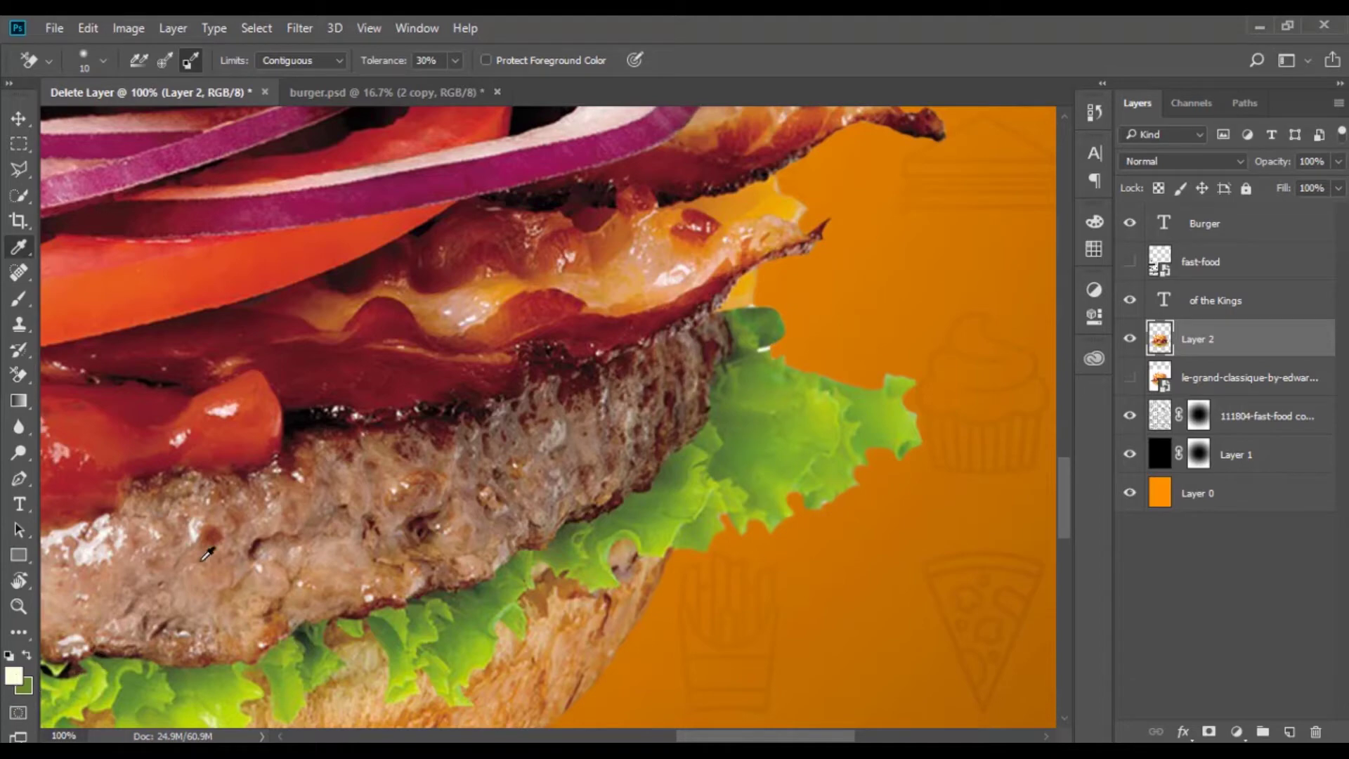
left_click(12, 676)
key("Return")
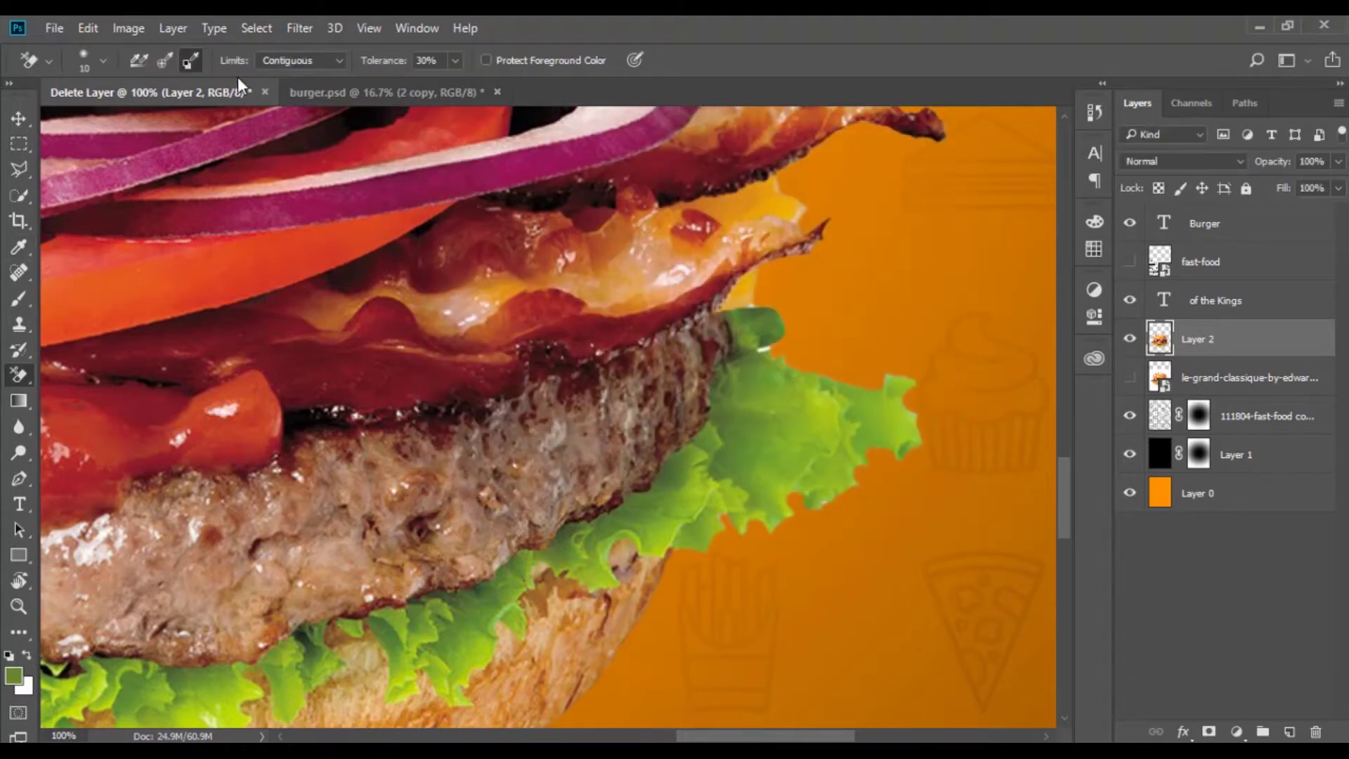
key("bracketright")
key("bracketright")
key("bracketright")
left_click(425, 59)
type("62")
key("Return")
- Work over the bun and lettuce edges, then zoom to 66.7% on the patty for cloning
mouse_move(985, 398)
left_mouse_down()
mouse_move(638, 406)
mouse_move(686, 506)
left_mouse_up()
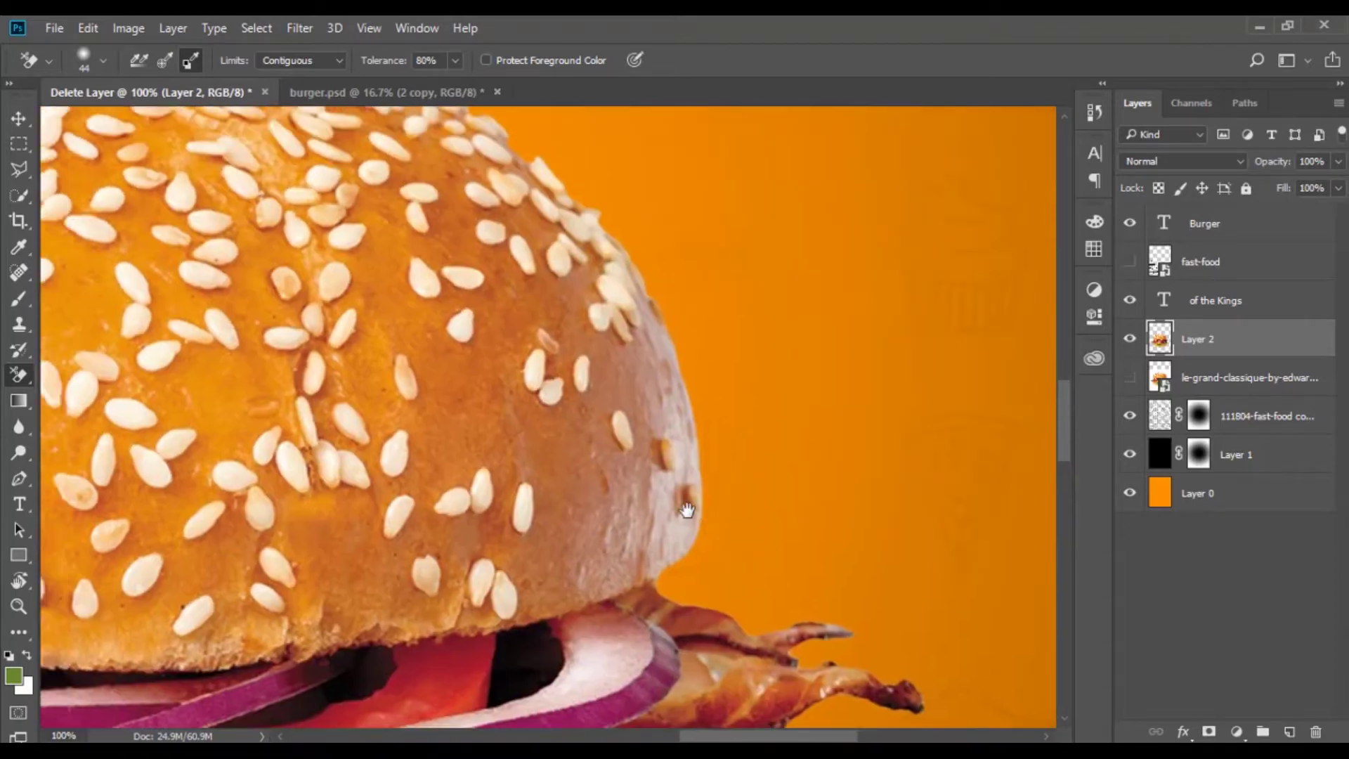
mouse_move(400, 340)
left_mouse_down()
mouse_move(561, 295)
mouse_move(484, 400)
mouse_move(774, 446)
mouse_move(527, 365)
left_mouse_up()
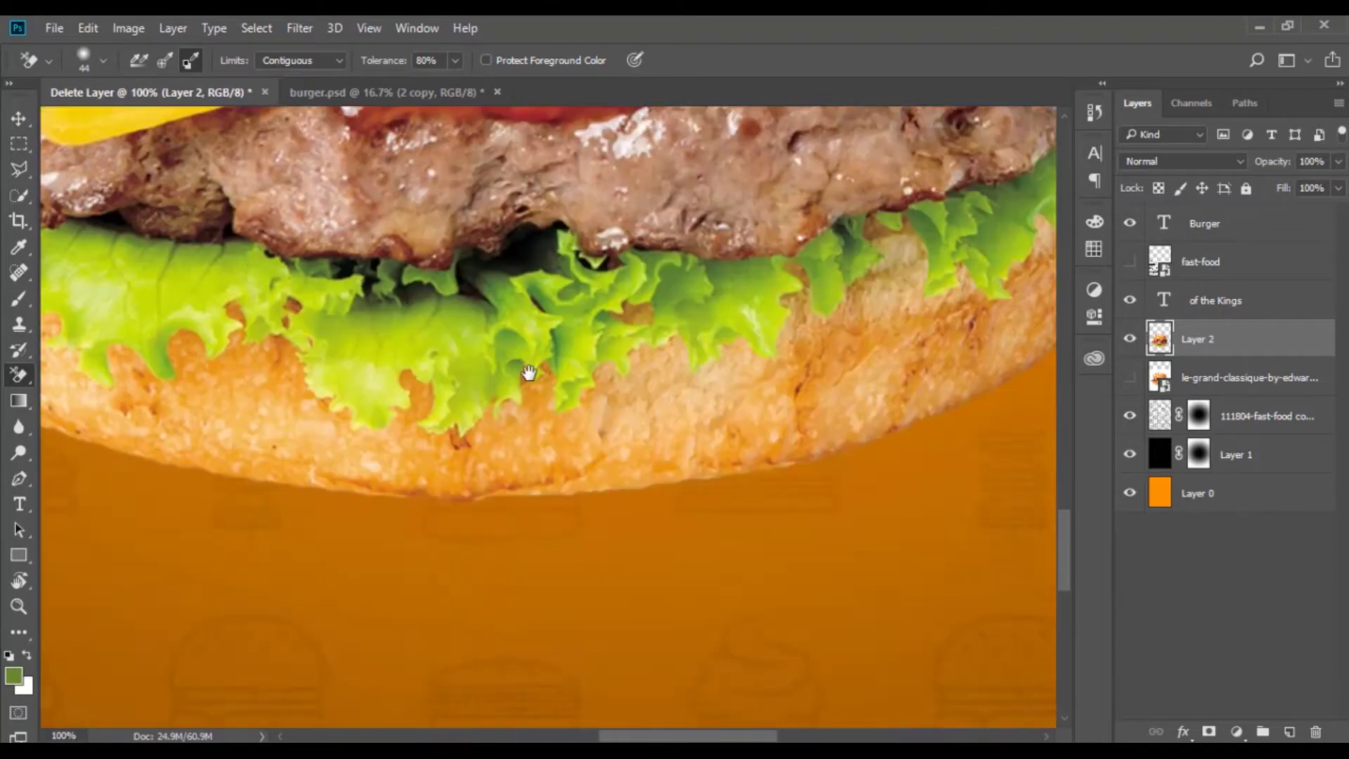
mouse_move(825, 371)
left_mouse_down()
mouse_move(745, 263)
mouse_move(757, 381)
left_mouse_up()
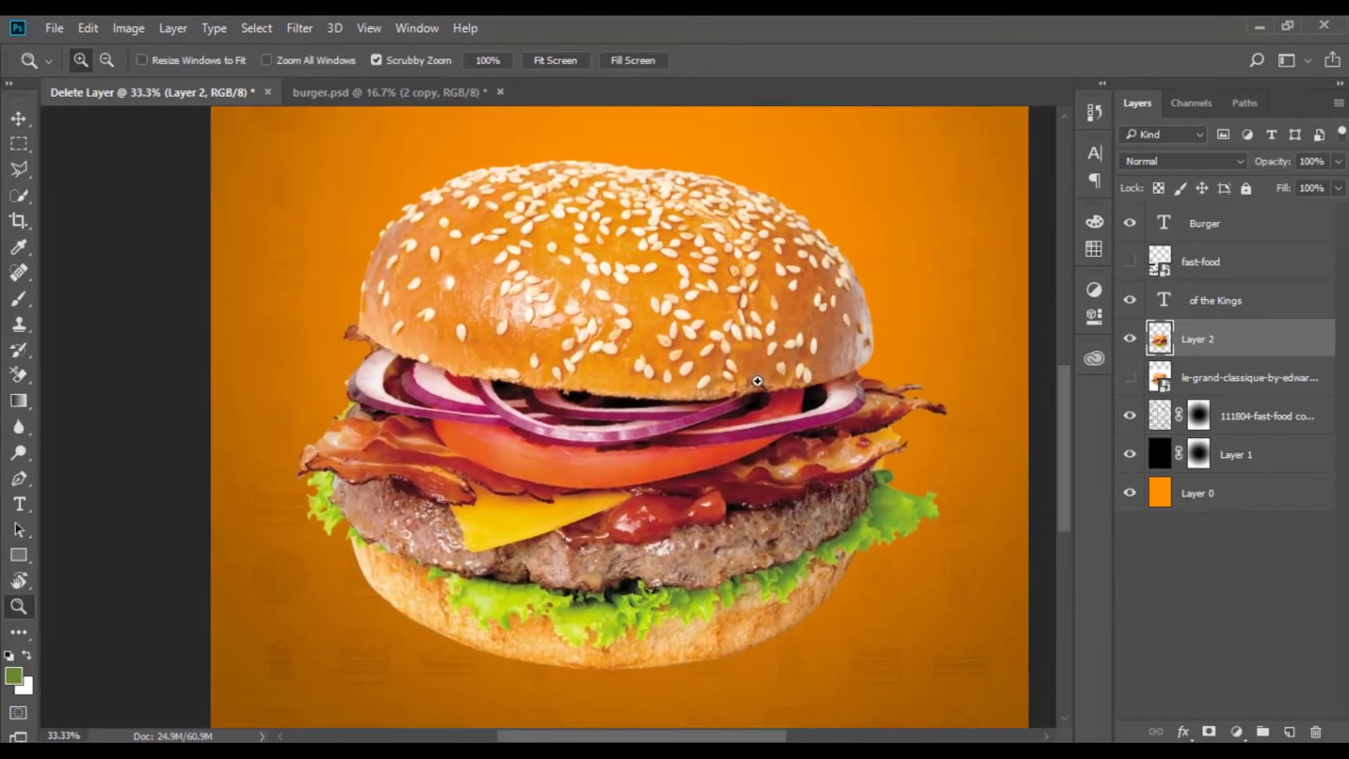
left_click(625, 615)
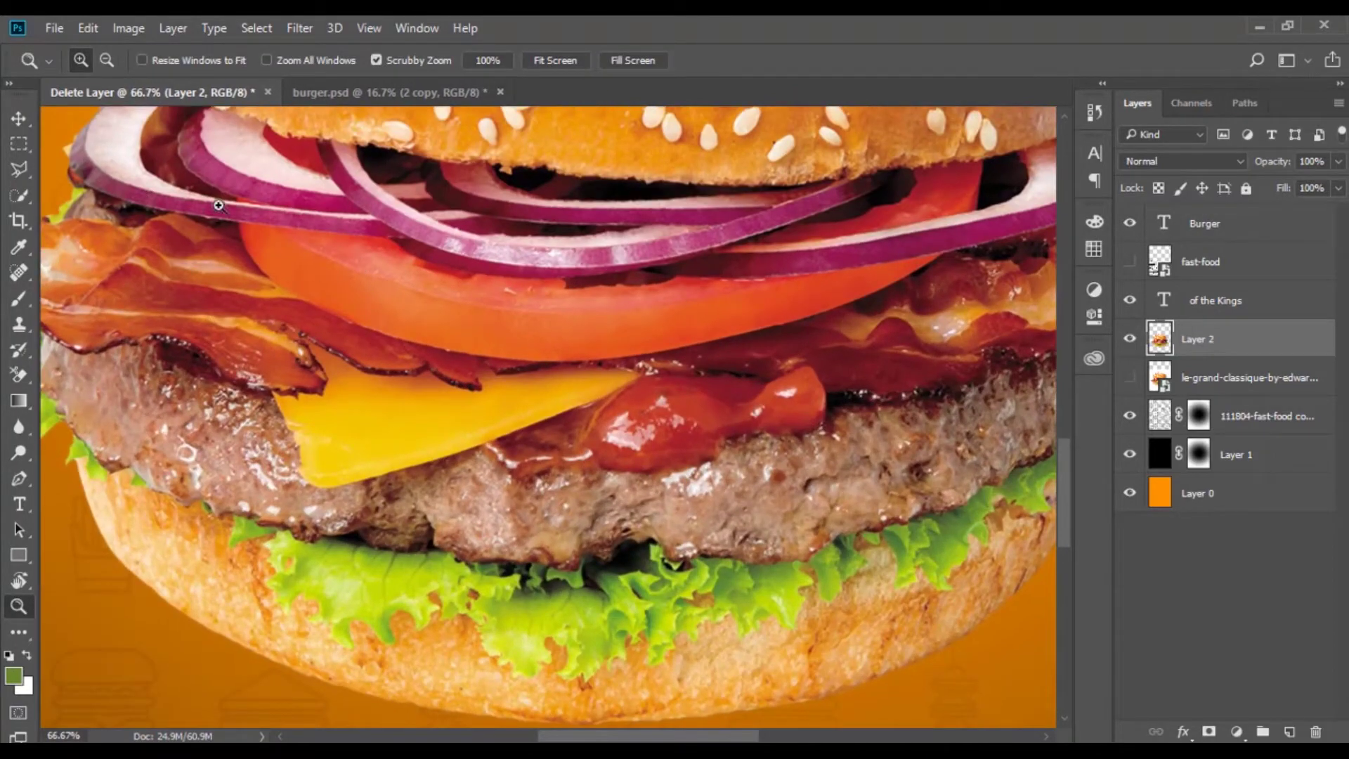
key("m")
key("s")
mouse_move(773, 534)
left_mouse_down()
mouse_move(682, 420)
mouse_move(753, 415)
left_mouse_up()
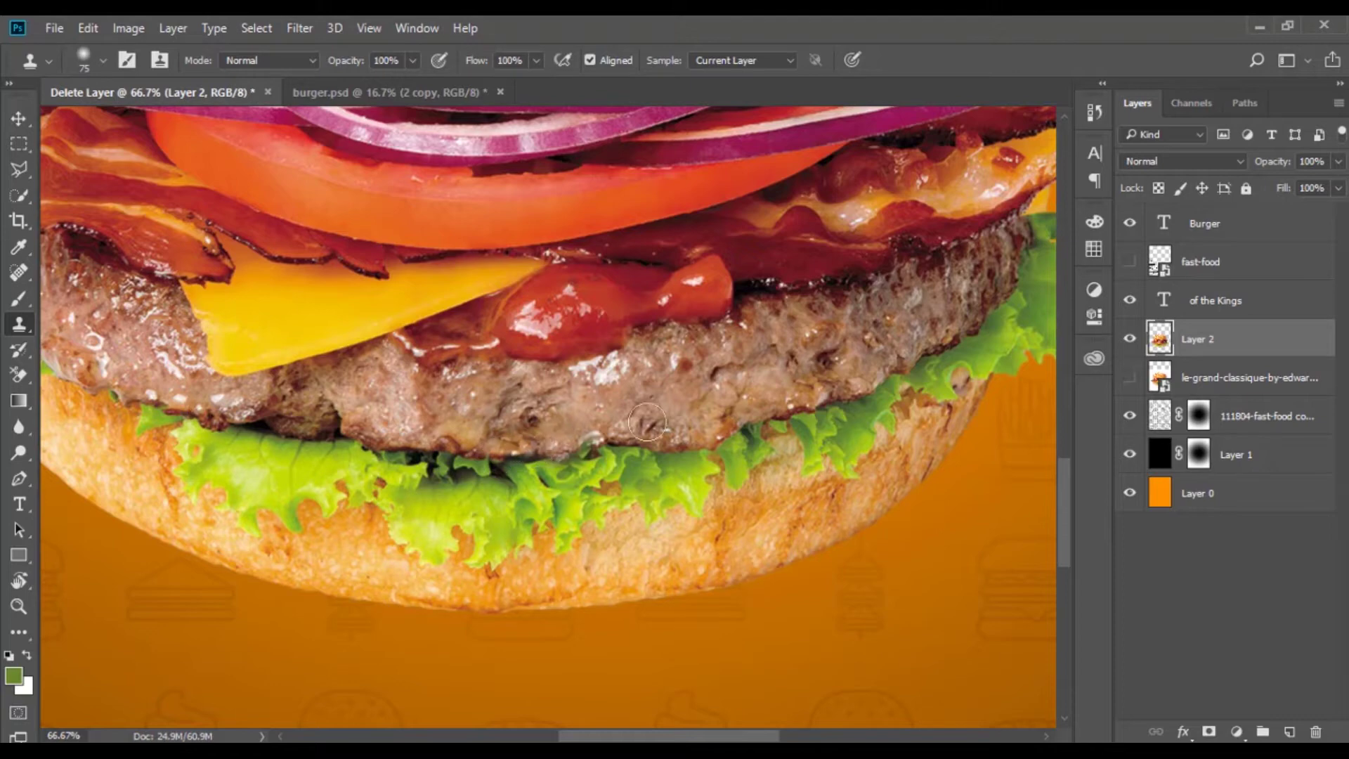
- Set a clone source on the patty edge and lock Layer 2
key("alt")
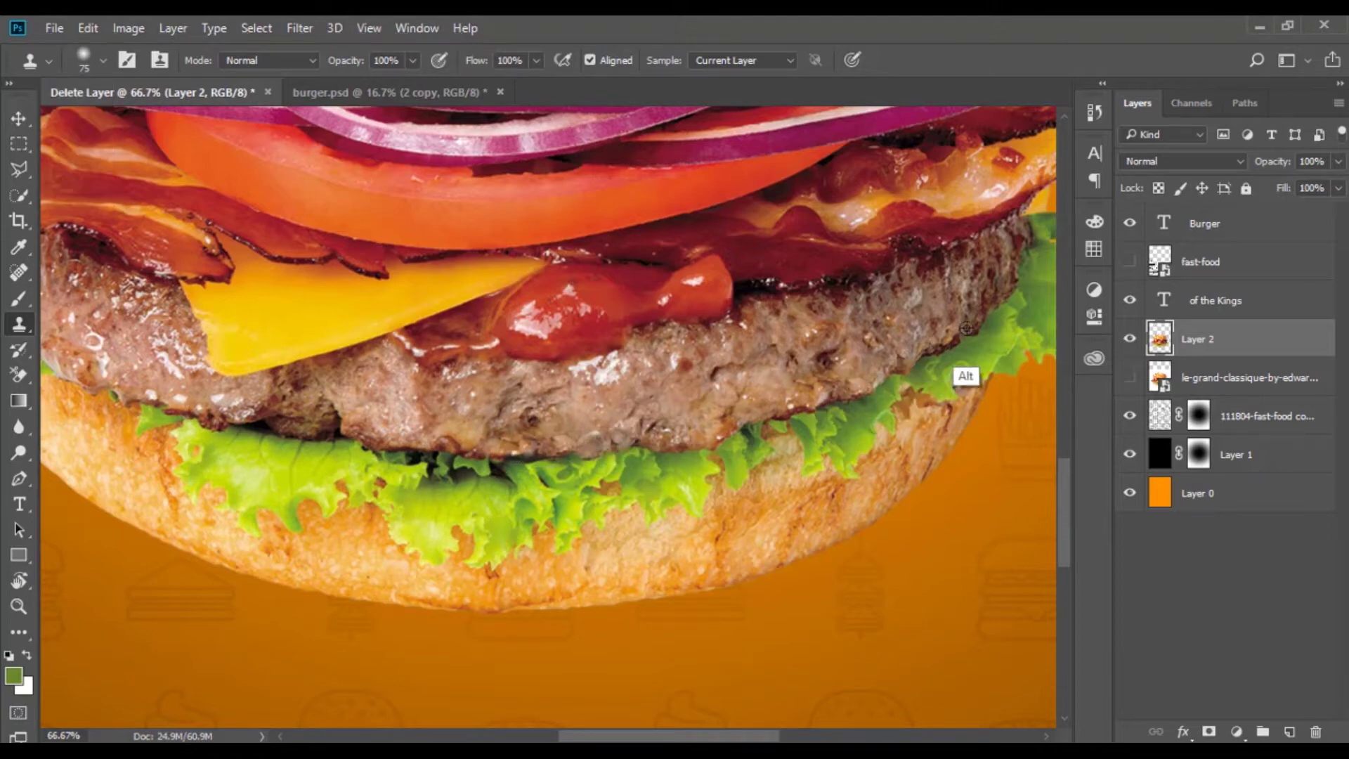
left_click_drag(966, 328, 362, 420)
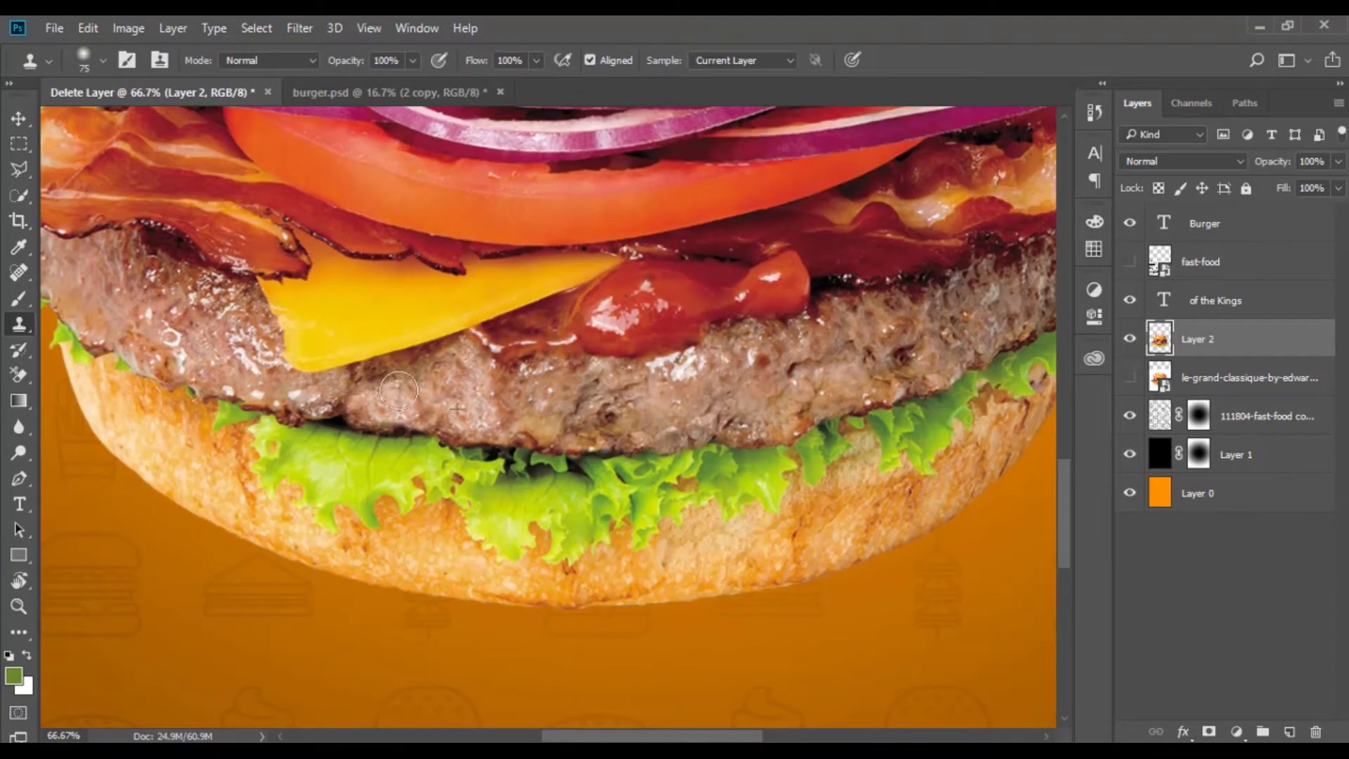
left_click(1246, 188)
scroll(698, 506, "down", 2)
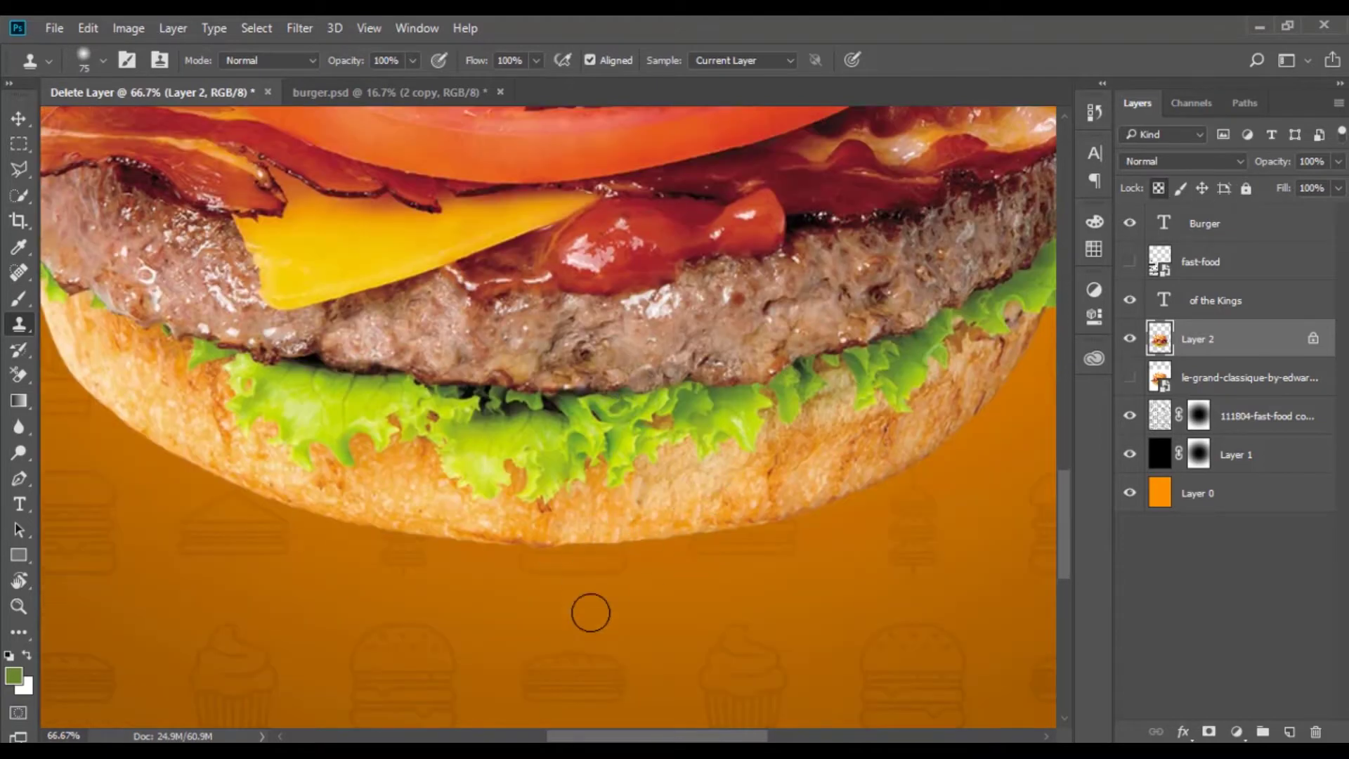
- Spot-heal blemishes along the bottom bun's edge beneath the lettuce, brush size 51
key("j")
left_click_drag(463, 530, 504, 536)
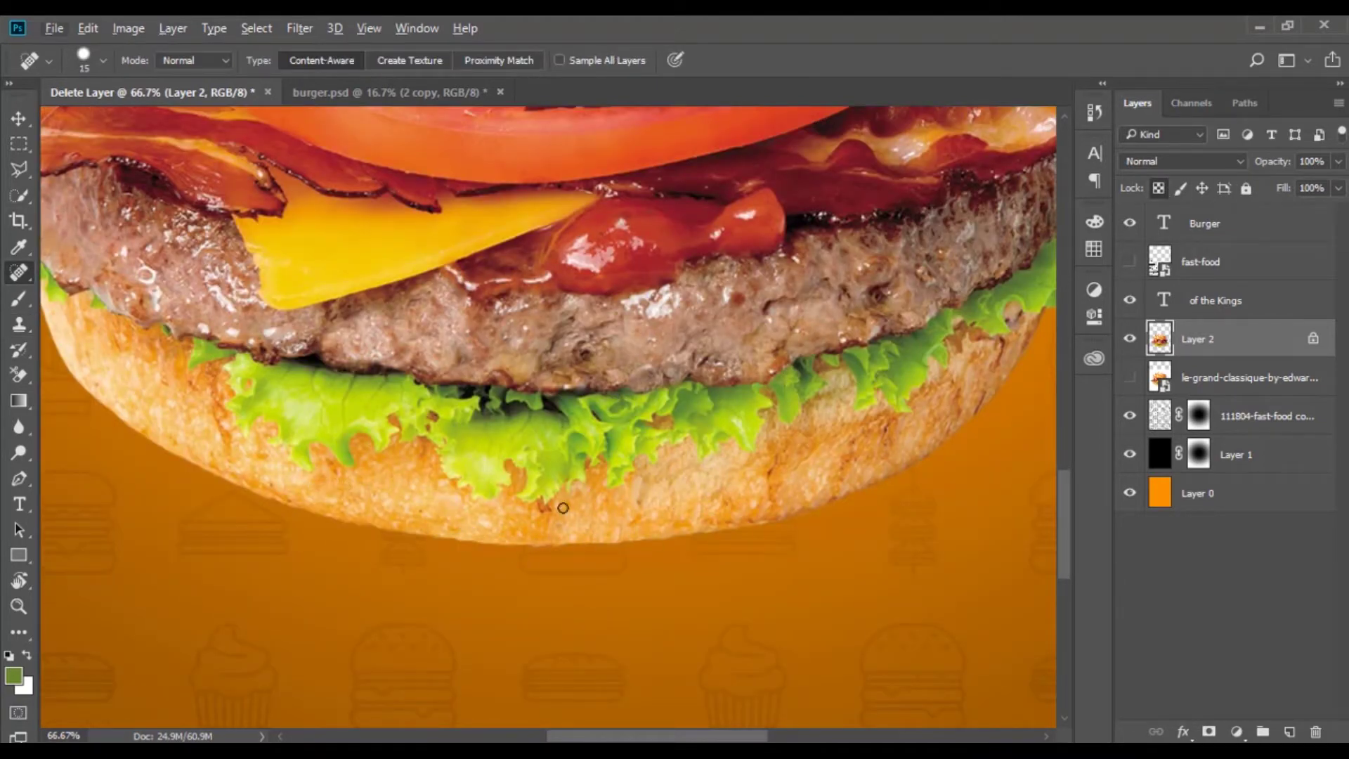
key("bracketright")
key("bracketright")
key("bracketright")
key("bracketright")
key("bracketright")
scroll(882, 444, "up", 1)
left_click_drag(845, 415, 855, 443)
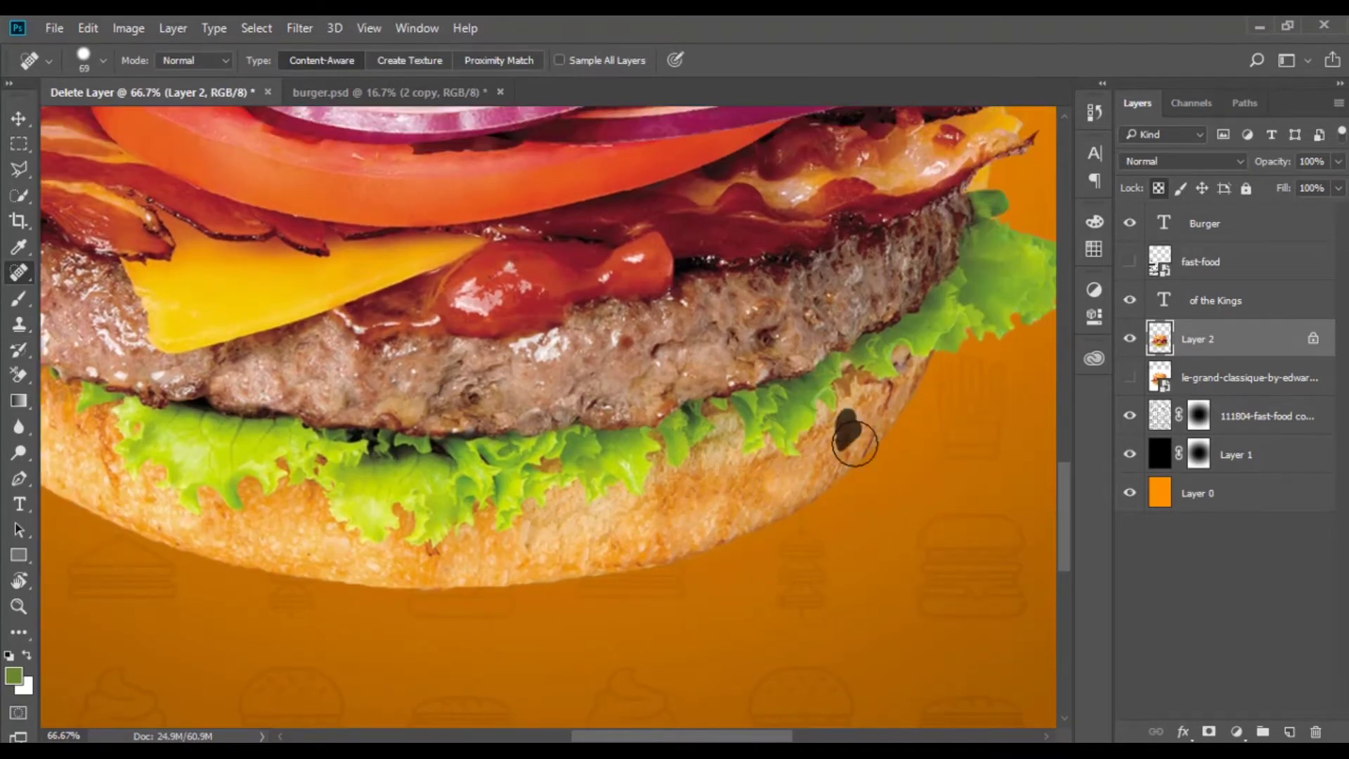
scroll(886, 395, "left", 5)
scroll(504, 511, "up", 1)
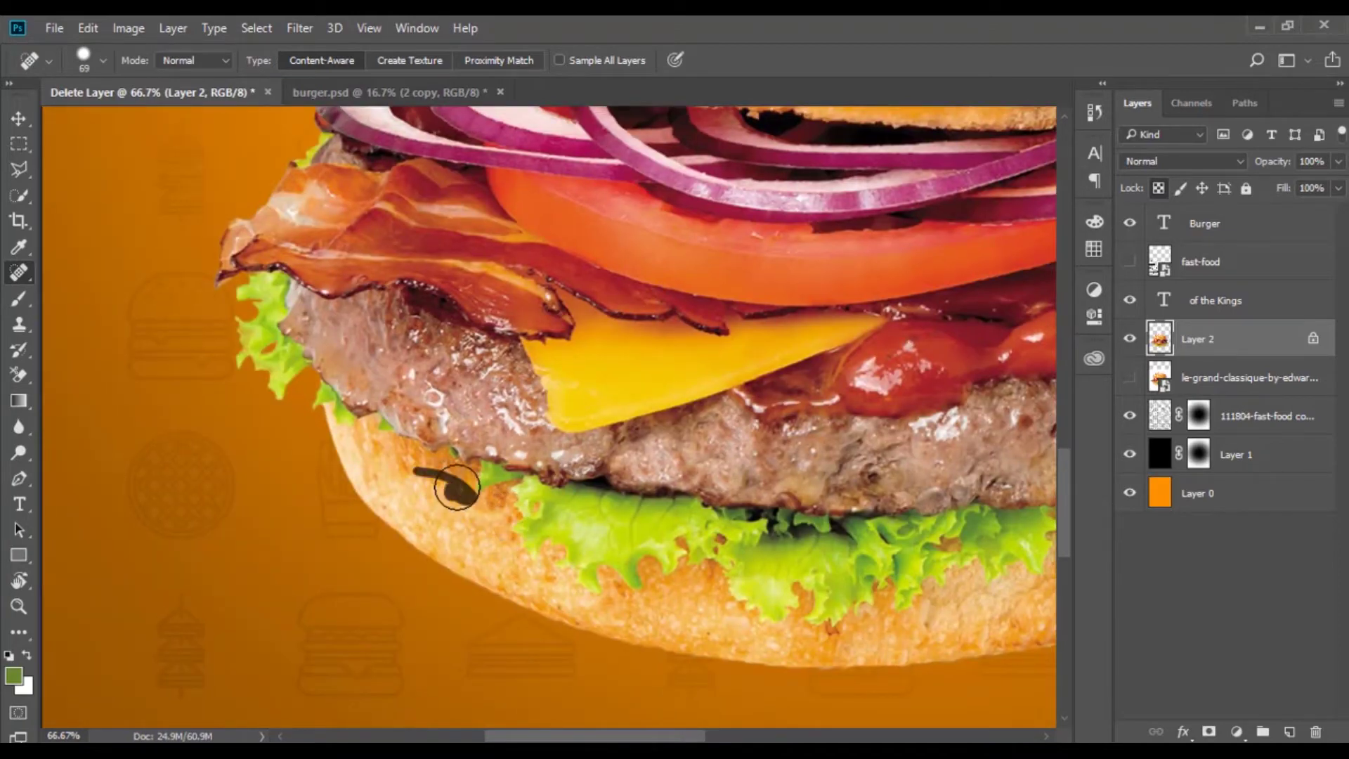
scroll(473, 496, "down", 1)
scroll(474, 496, "right", 2)
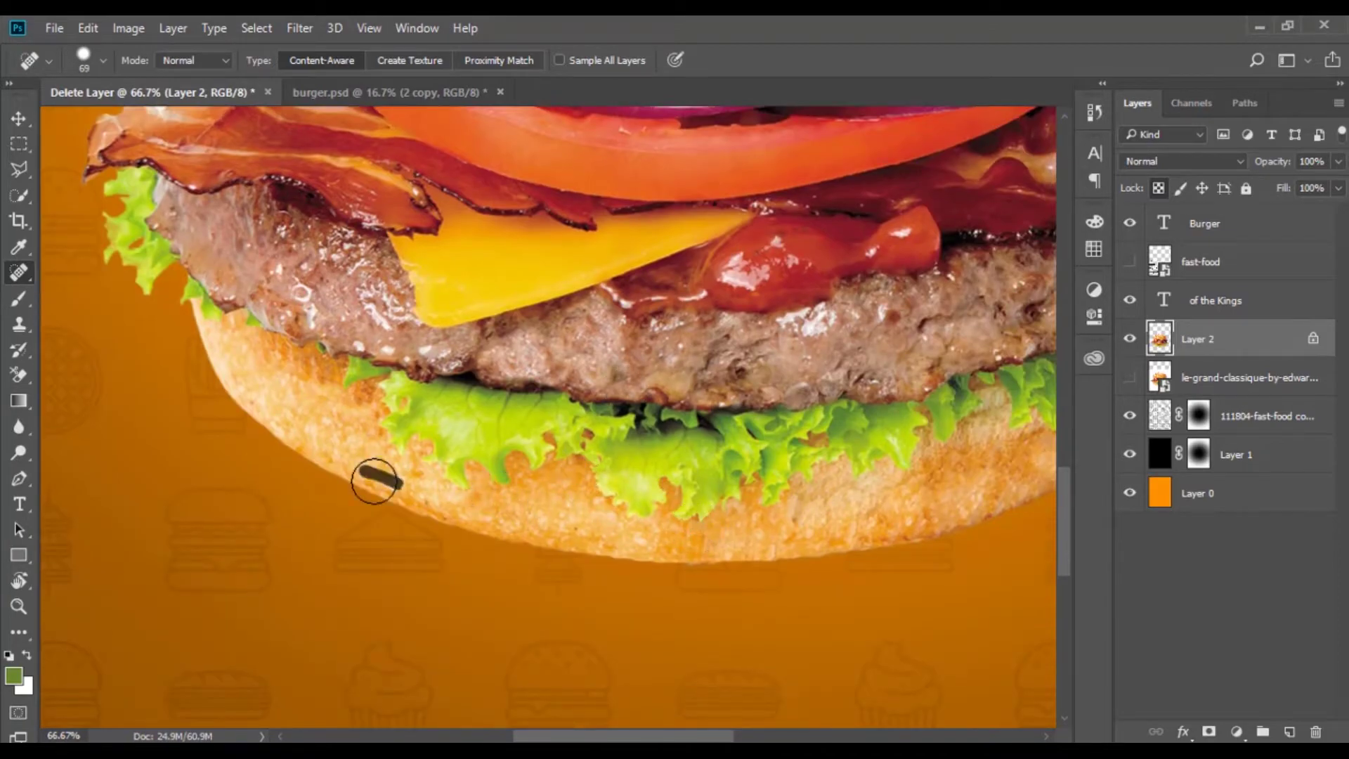
scroll(532, 366, "down", 2)
- Zoom out to check the burger, then set a new clone source on the patty
key("z")
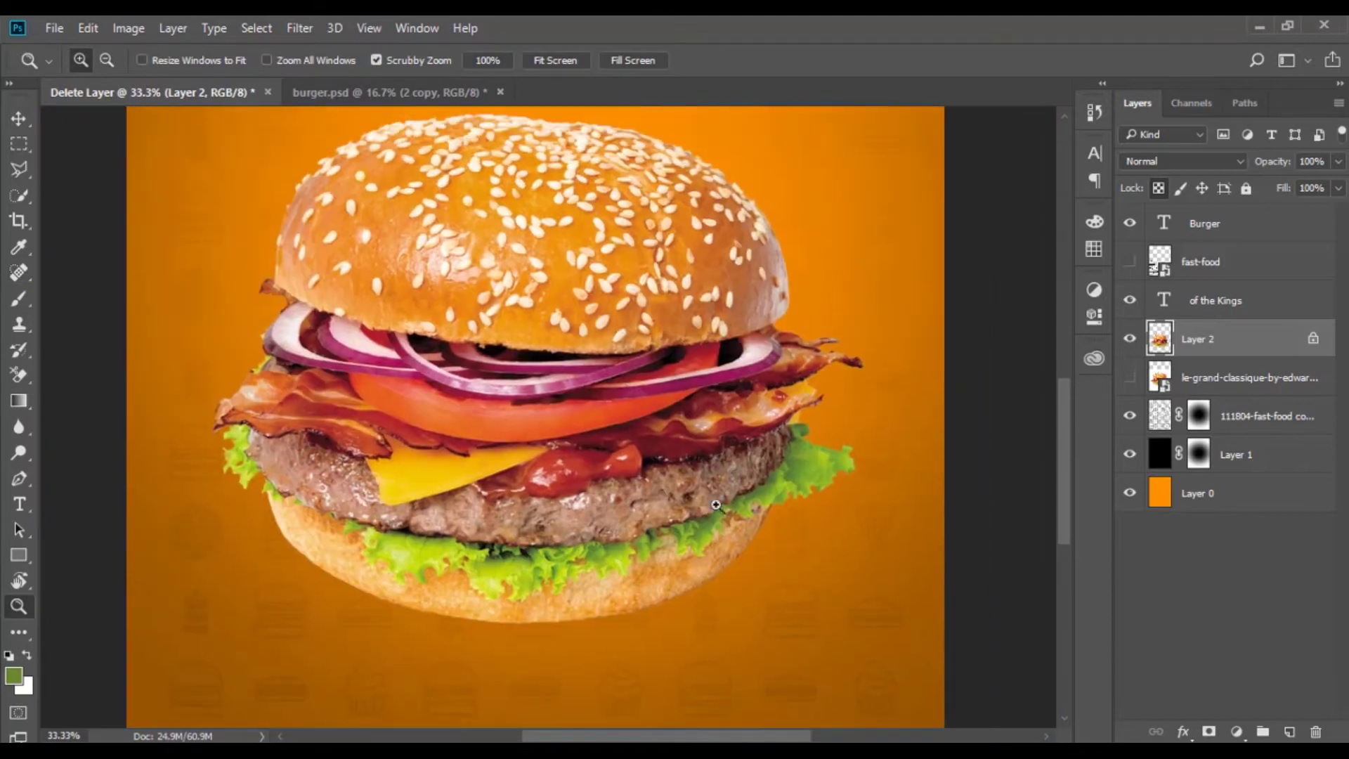
left_click(714, 482)
key("s")
key("ctrl+alt")
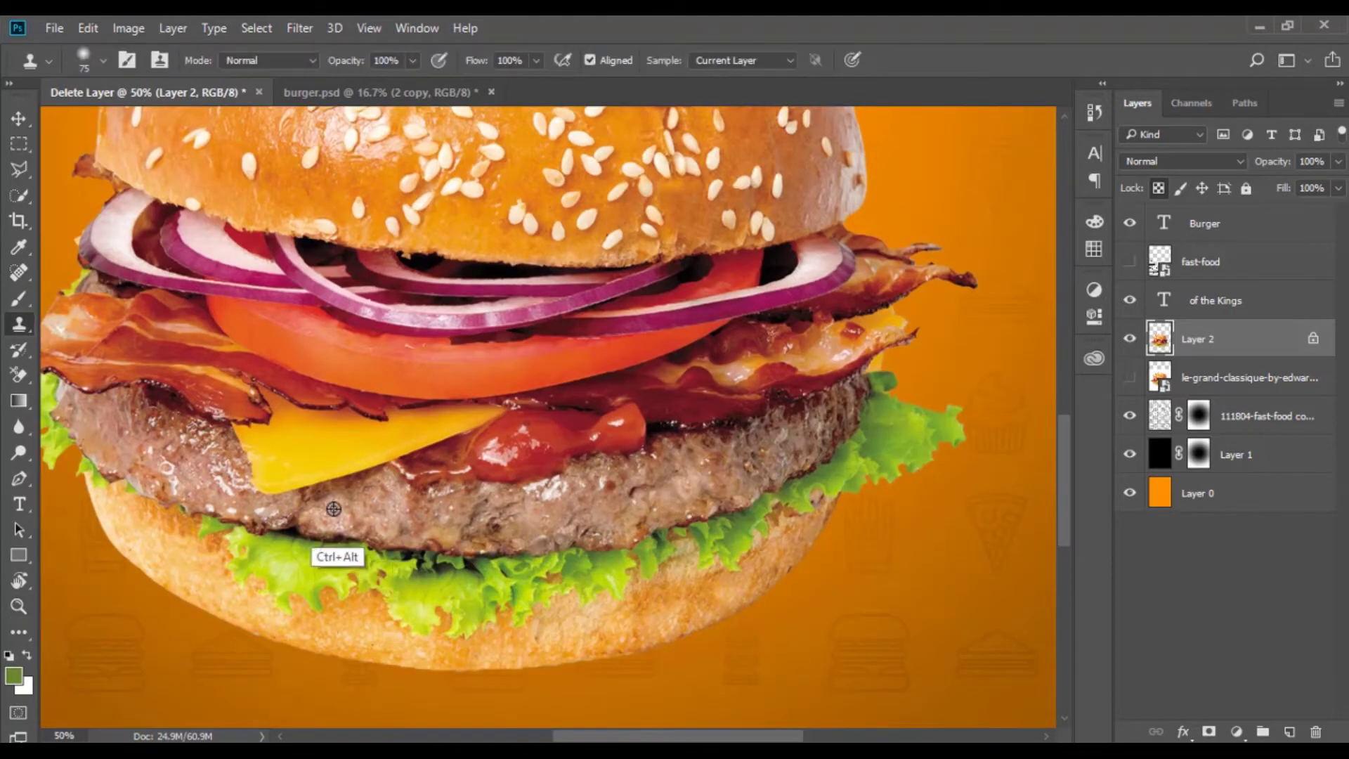
- Zoom out to the whole burger, inspect the top bun closely, then return to 25%
key("z")
left_click(106, 147, "alt")
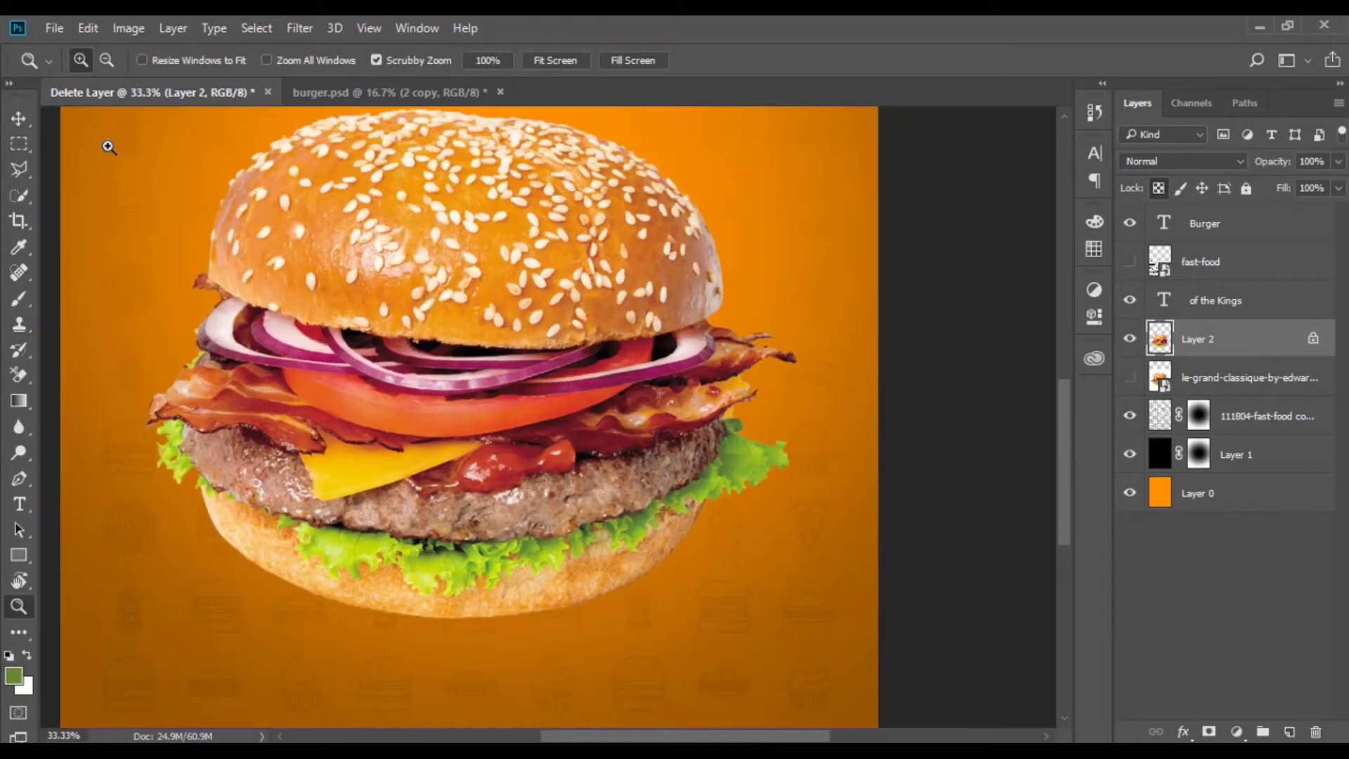
left_click(582, 132)
left_click(568, 246)
key("v")
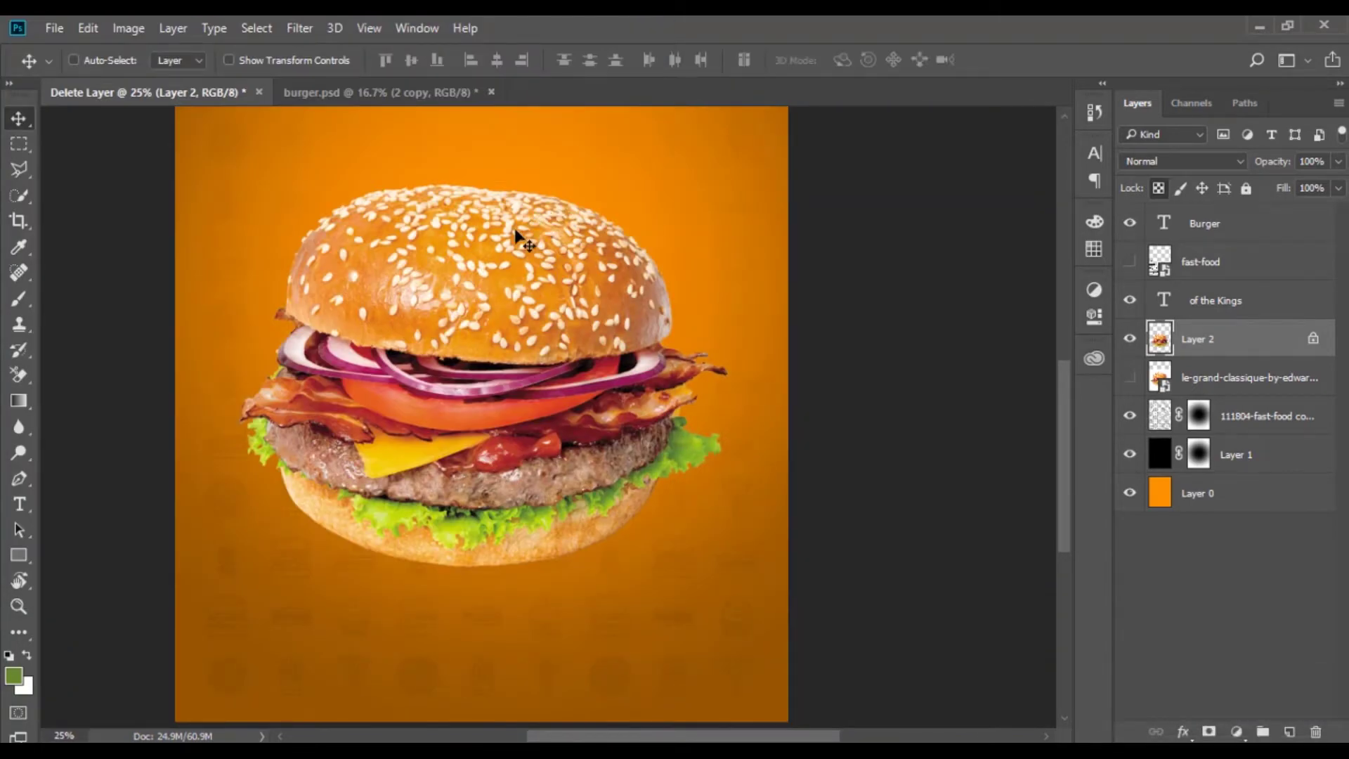
- Place the smoke image from the folder over the burger with Screen blend mode
key("alt+Tab")
left_click_drag(807, 292, 686, 388)
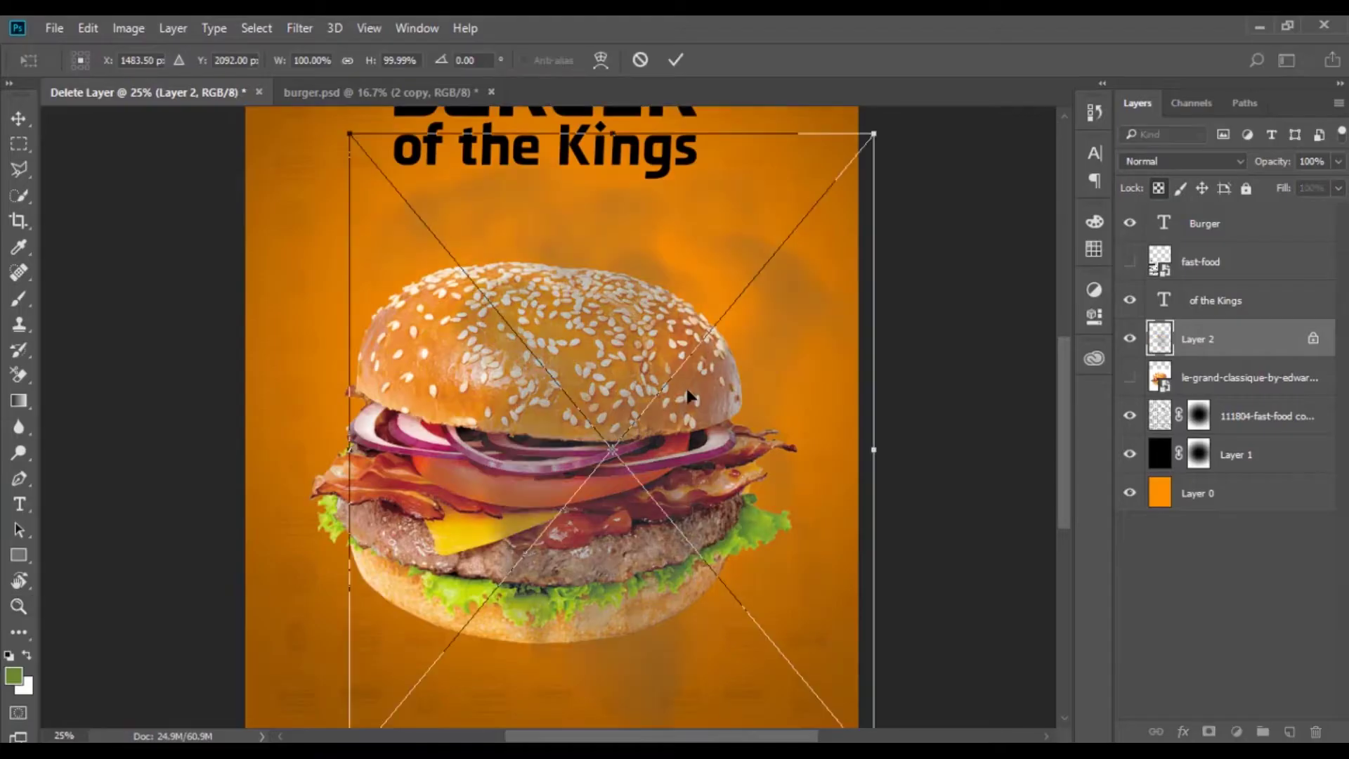
left_click(1184, 161)
left_click(1160, 306)
left_click_drag(790, 277, 794, 261)
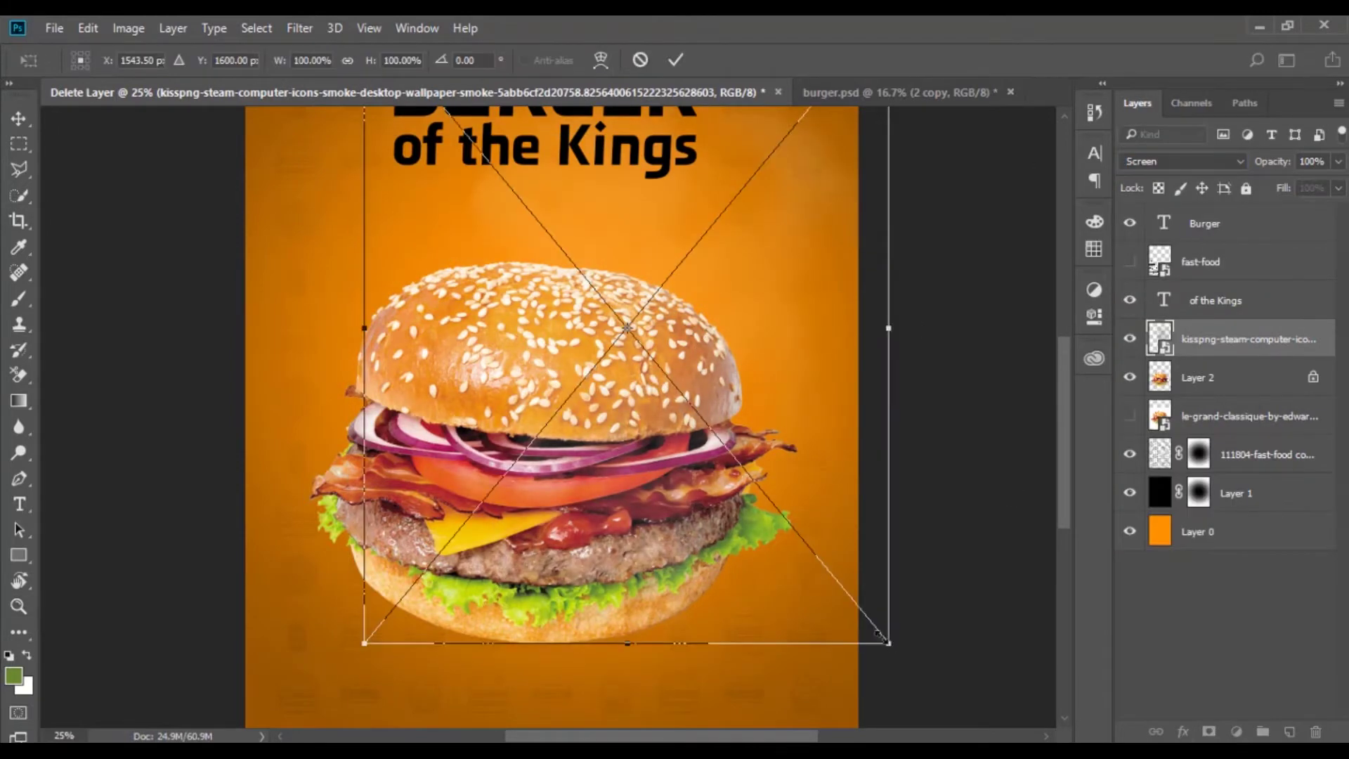
key("Return")
- Fit the whole poster in view and commit the smoke layer's transform
key("z")
scroll(641, 323, "up", 3)
key("ctrl+0")
key("v")
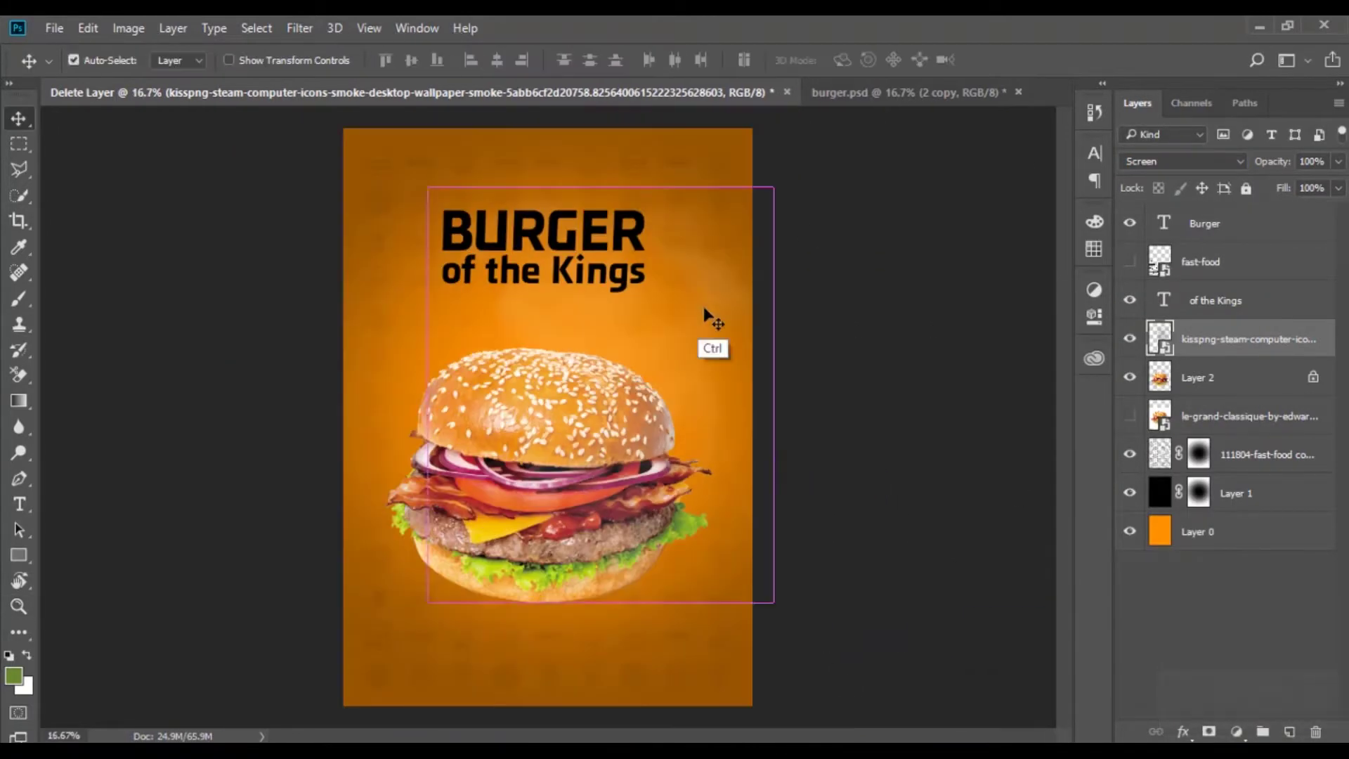
key("ctrl+t")
key("Return")
- Duplicate the smoke layer, set the copy to Screen, and move it above the burger
key("ctrl+j")
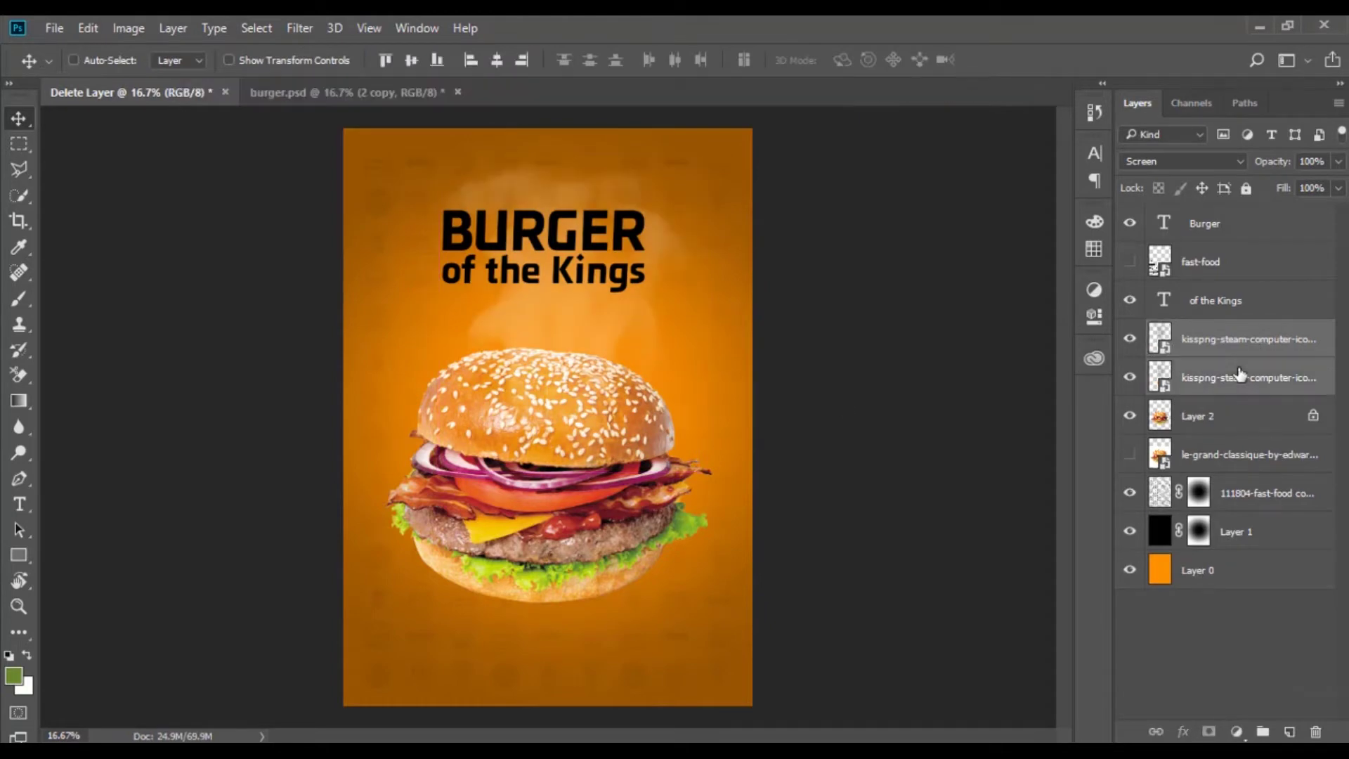
key("e")
left_click(1184, 161)
left_click(1135, 296)
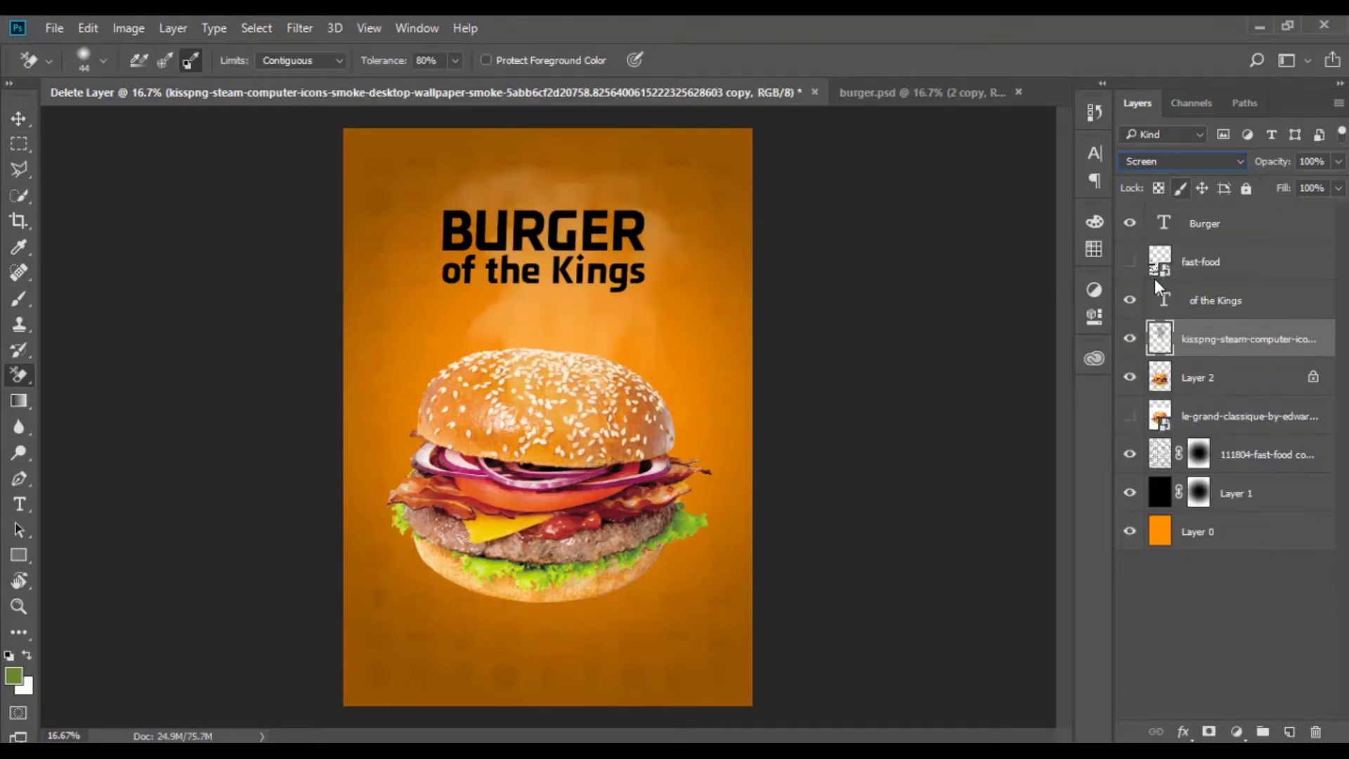
key("v")
left_click_drag(482, 292, 721, 372)
- Place the general-smoke image into the poster and open its blending modes list
key("alt+Tab")
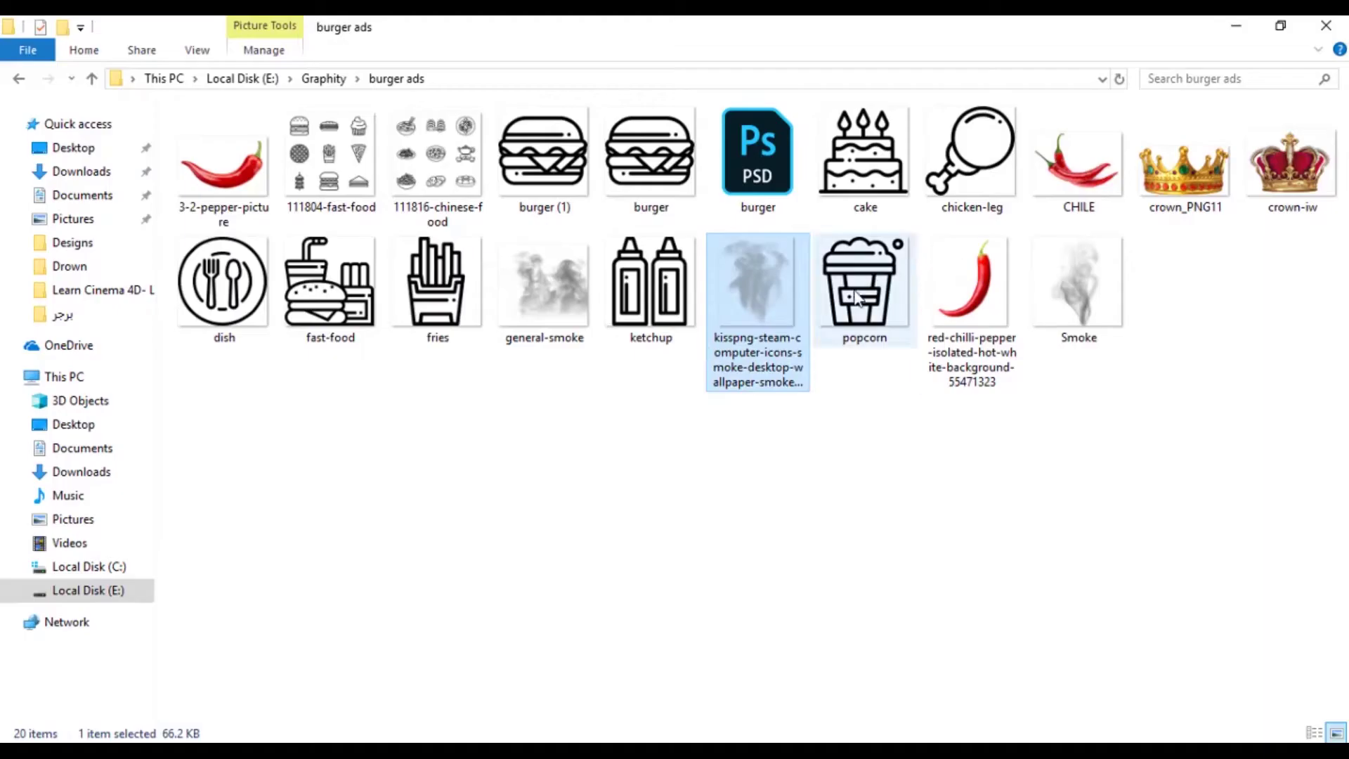
mouse_move(545, 619)
left_mouse_down()
mouse_move(373, 722)
mouse_move(689, 327)
left_mouse_up()
key("Return")
left_click(1184, 161)
left_click(1134, 305)
- Move the smoke up above the burger and switch to the plain Eraser
left_click_drag(772, 445, 716, 377)
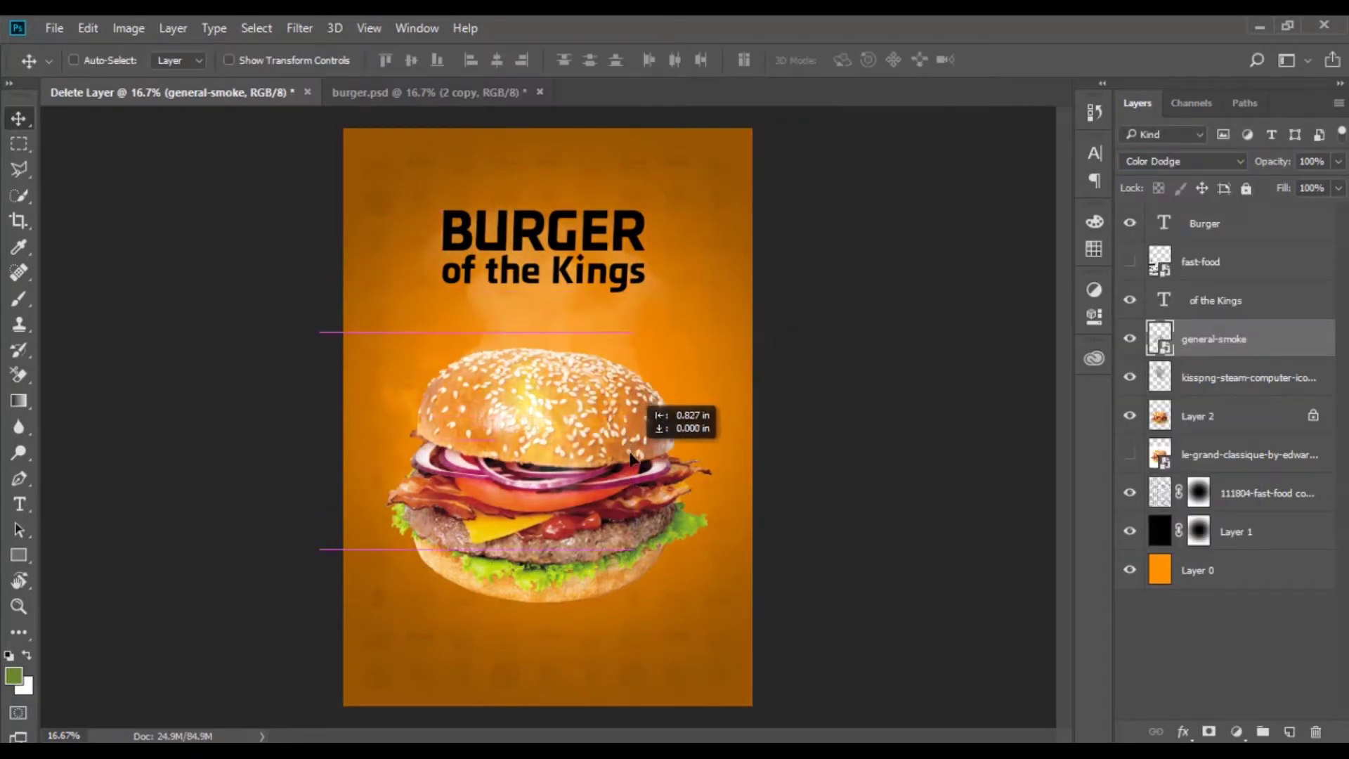
key("e")
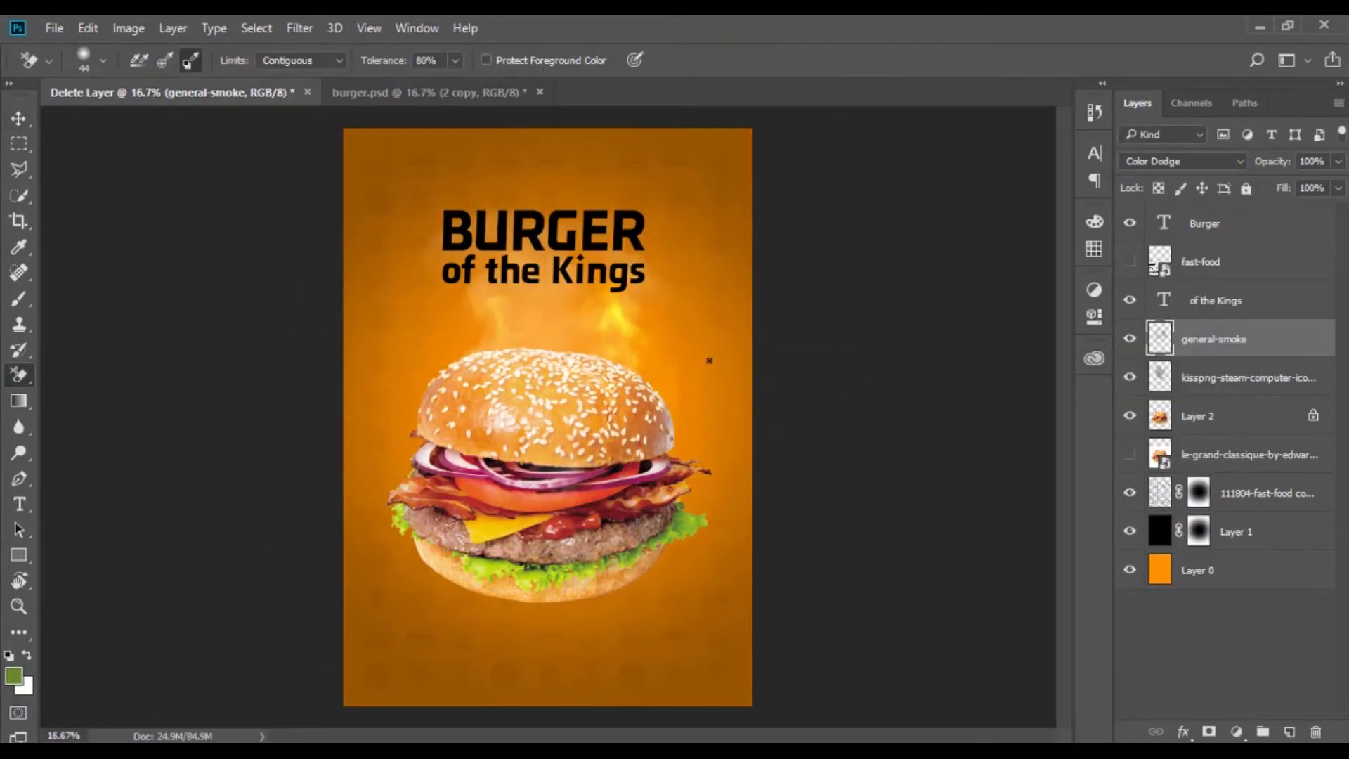
right_click(19, 375)
left_click(78, 379)
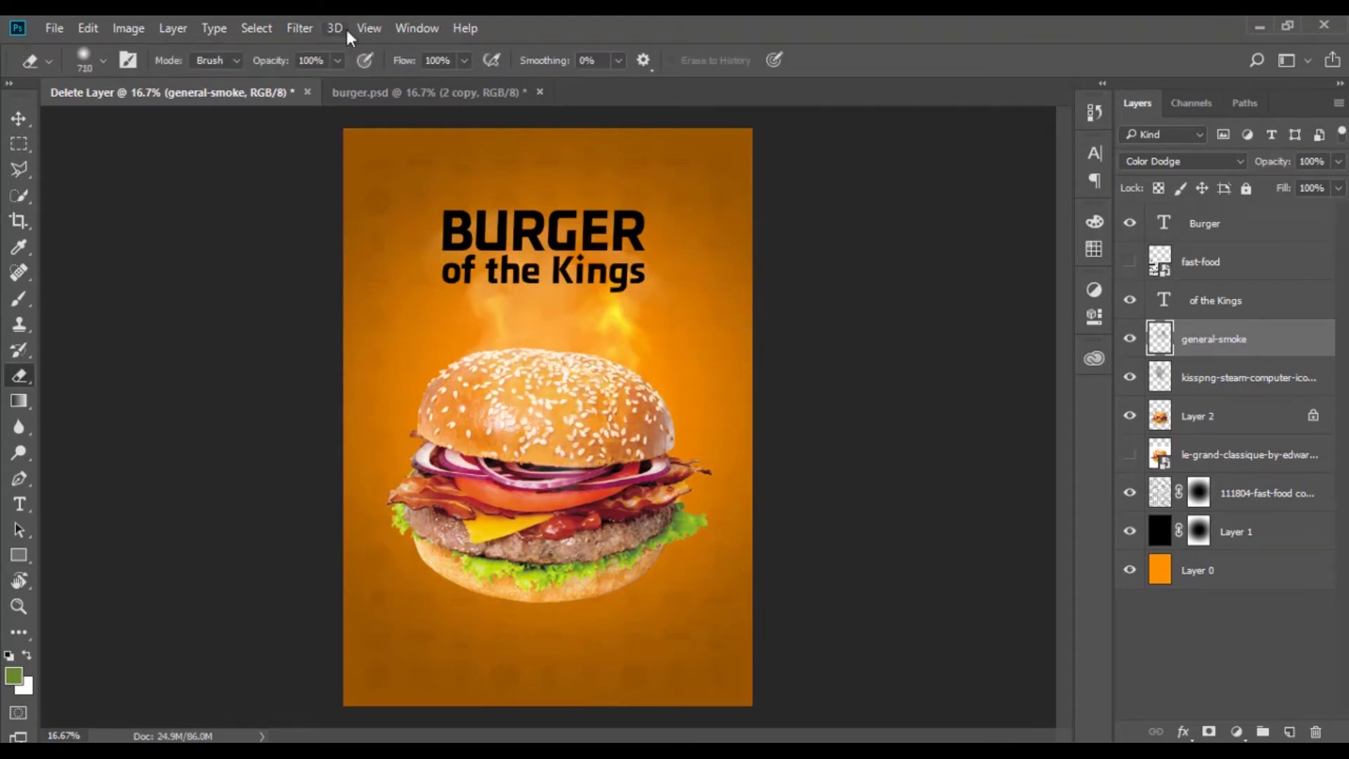
- Resize and position the smoke copy so it rises over the burger
mouse_move(698, 340)
left_mouse_down()
mouse_move(724, 521)
mouse_move(736, 440)
left_mouse_up()
key("ctrl+t")
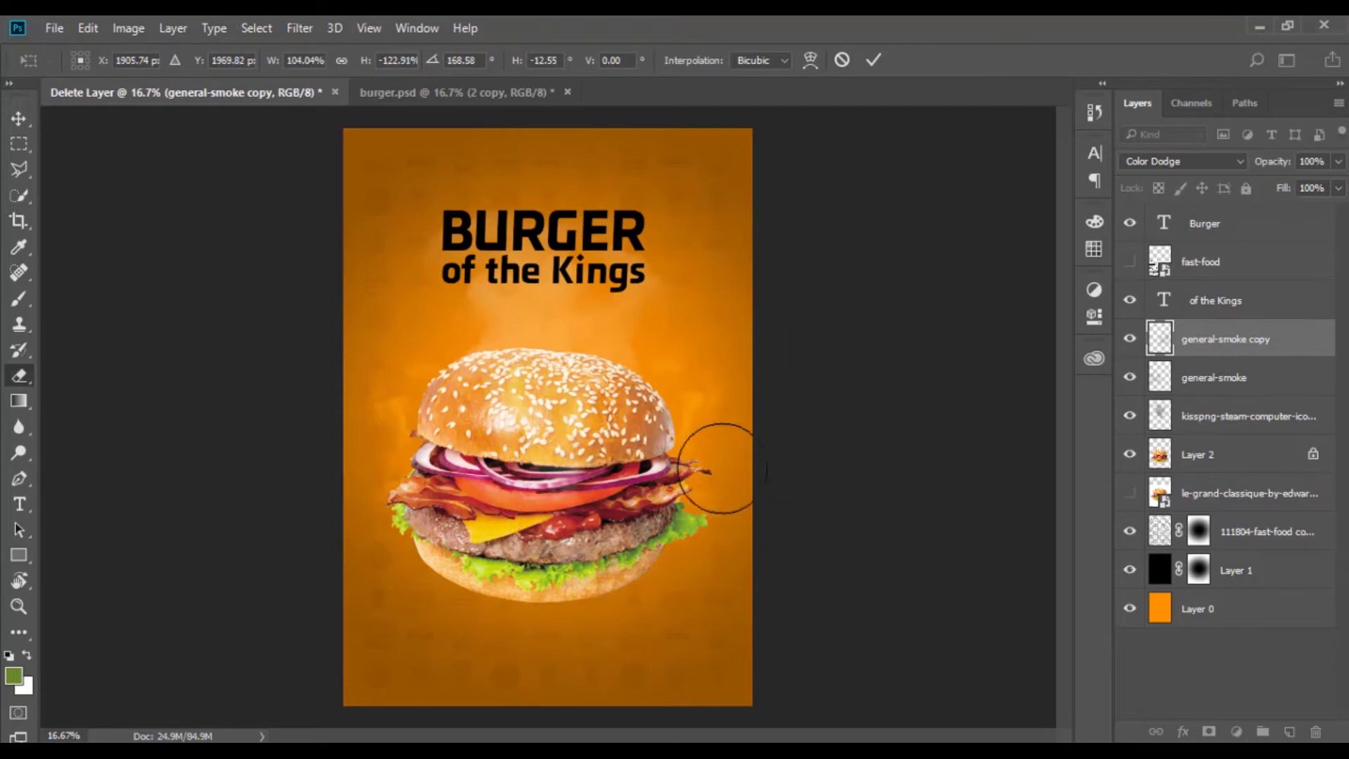
key("Return")
key("alt+bracketleft")
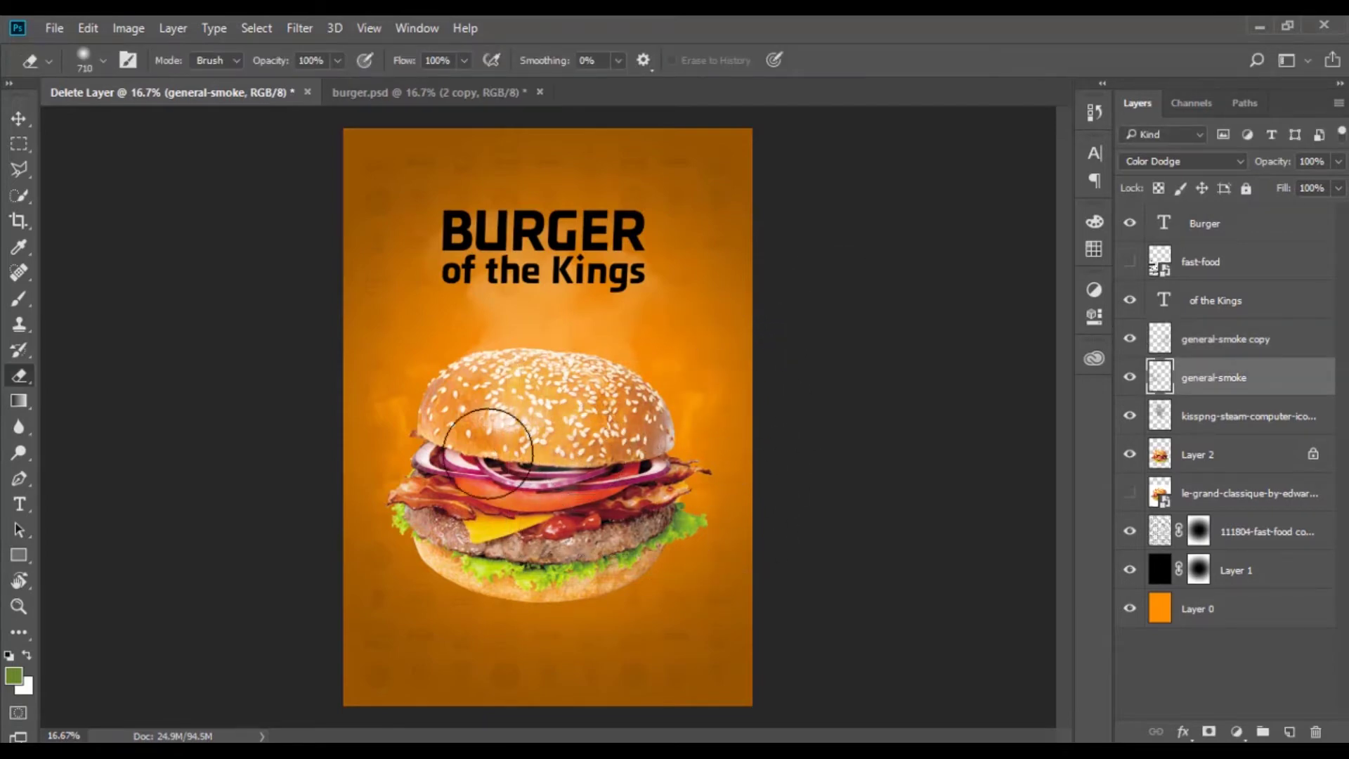
left_click(1186, 342)
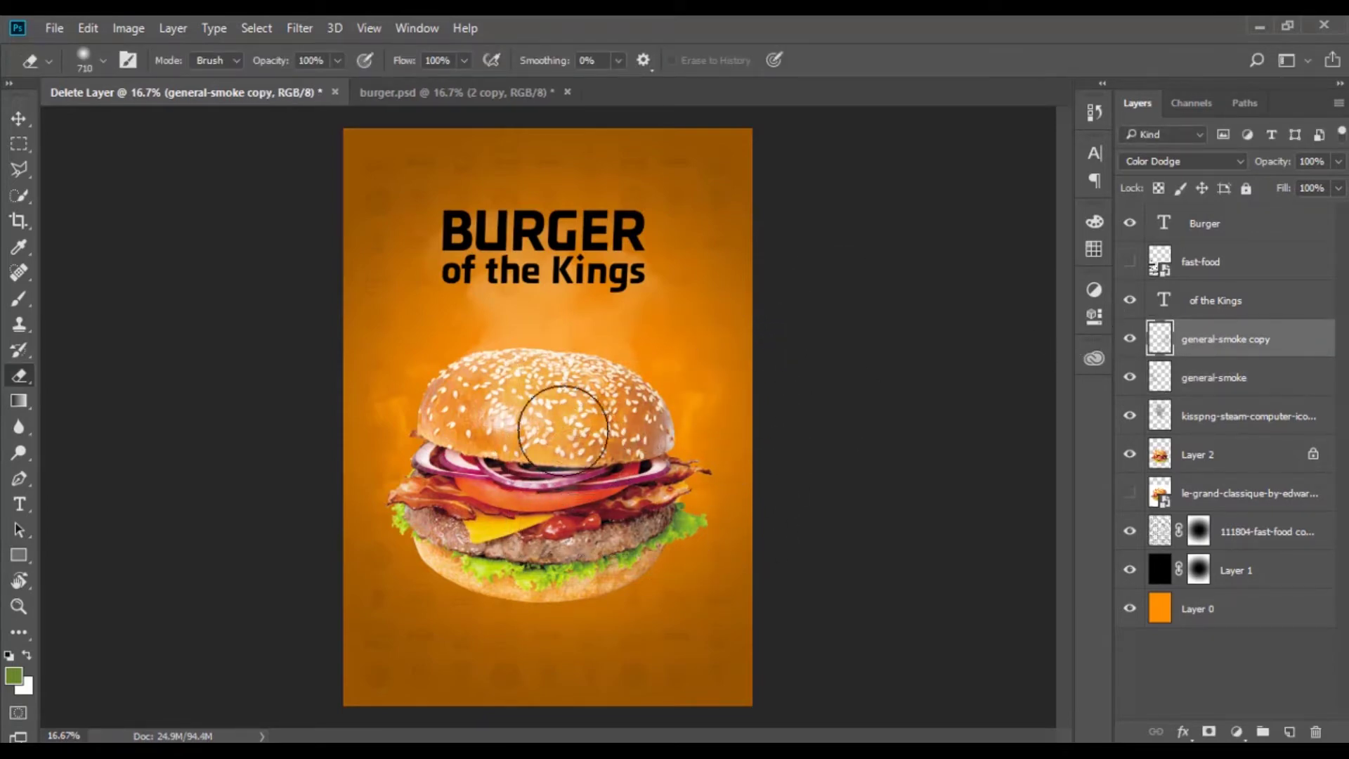
left_click(18, 117)
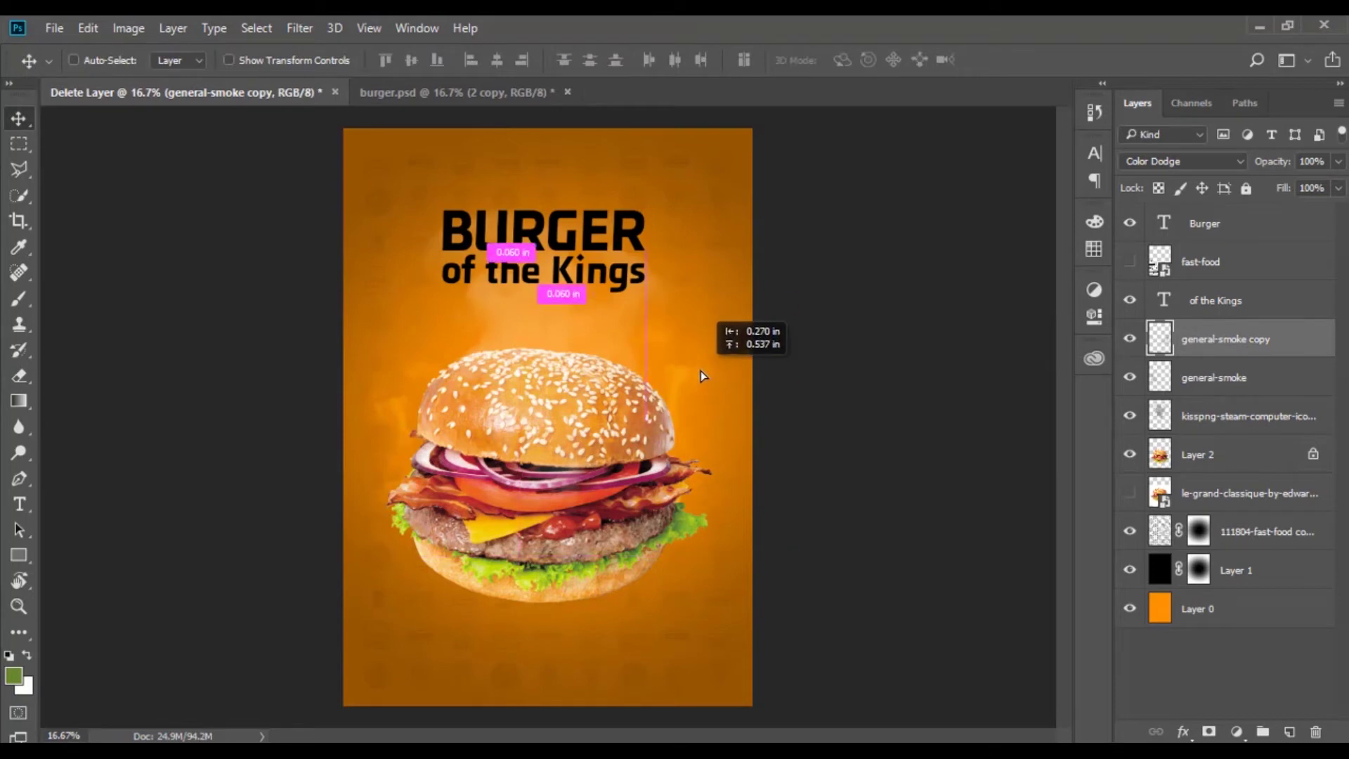
left_click_drag(701, 376, 552, 371)
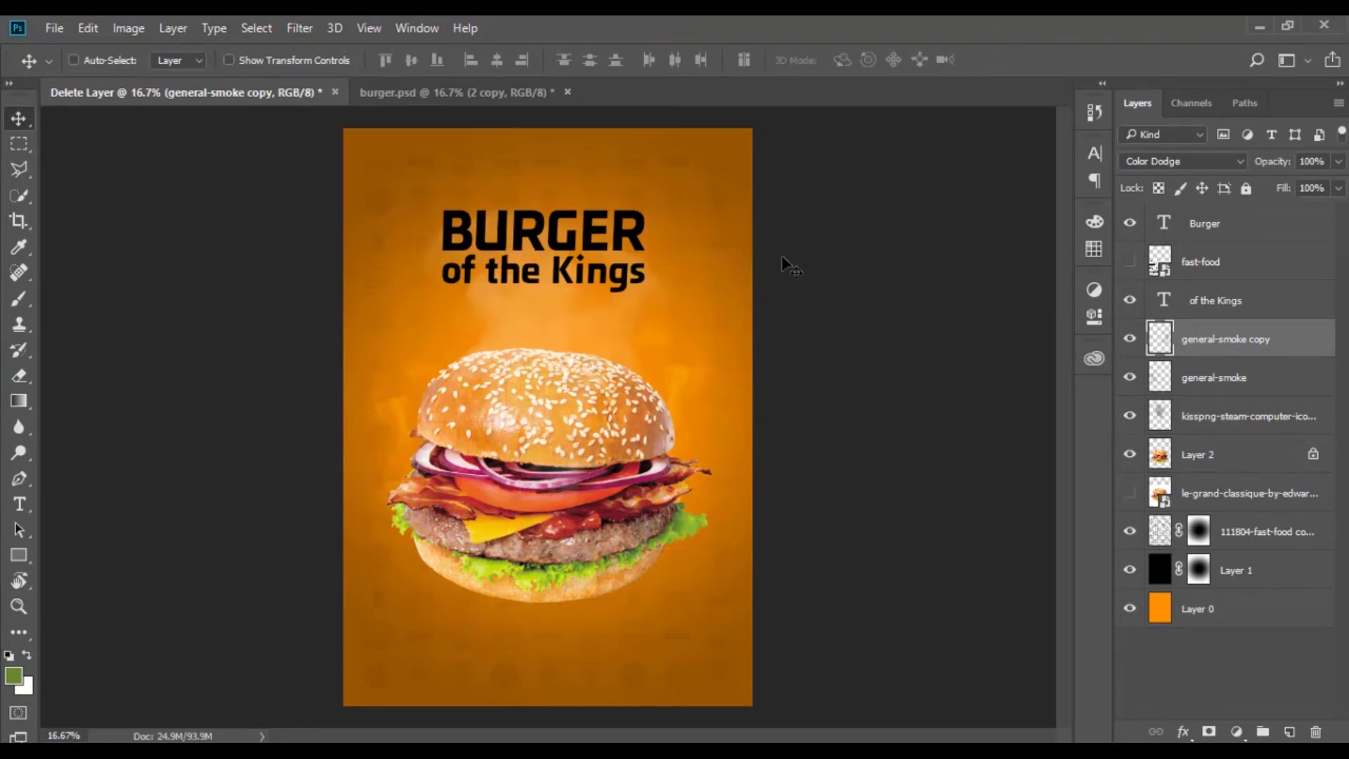
- Select the 3-2-pepper-picture, CHILE and another pepper image in Explorer and carry them over
key("alt+Tab")
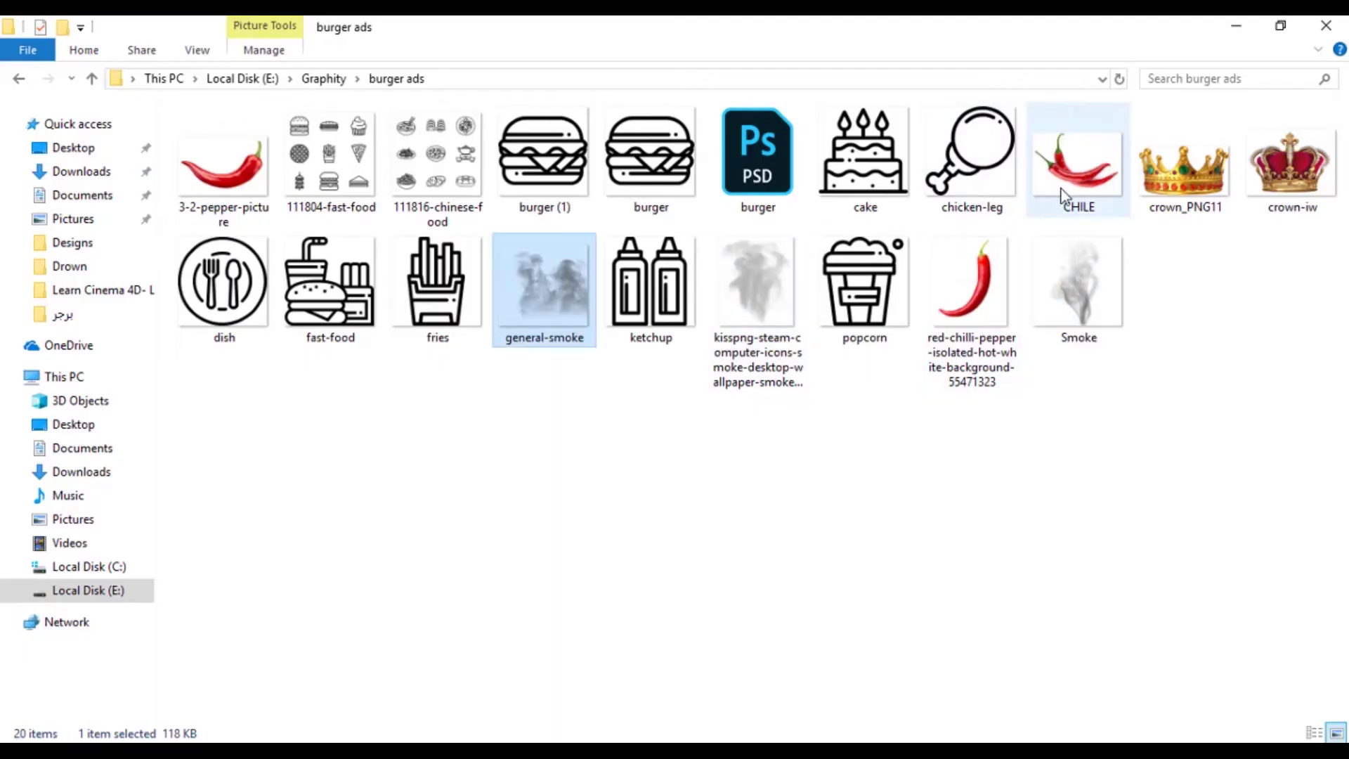
mouse_move(223, 162)
left_mouse_down()
mouse_move(551, 578)
mouse_move(988, 292)
mouse_move(548, 643)
mouse_move(449, 583)
left_mouse_up()
left_click(1101, 184)
left_click(211, 169, "ctrl")
left_click(984, 295, "ctrl")
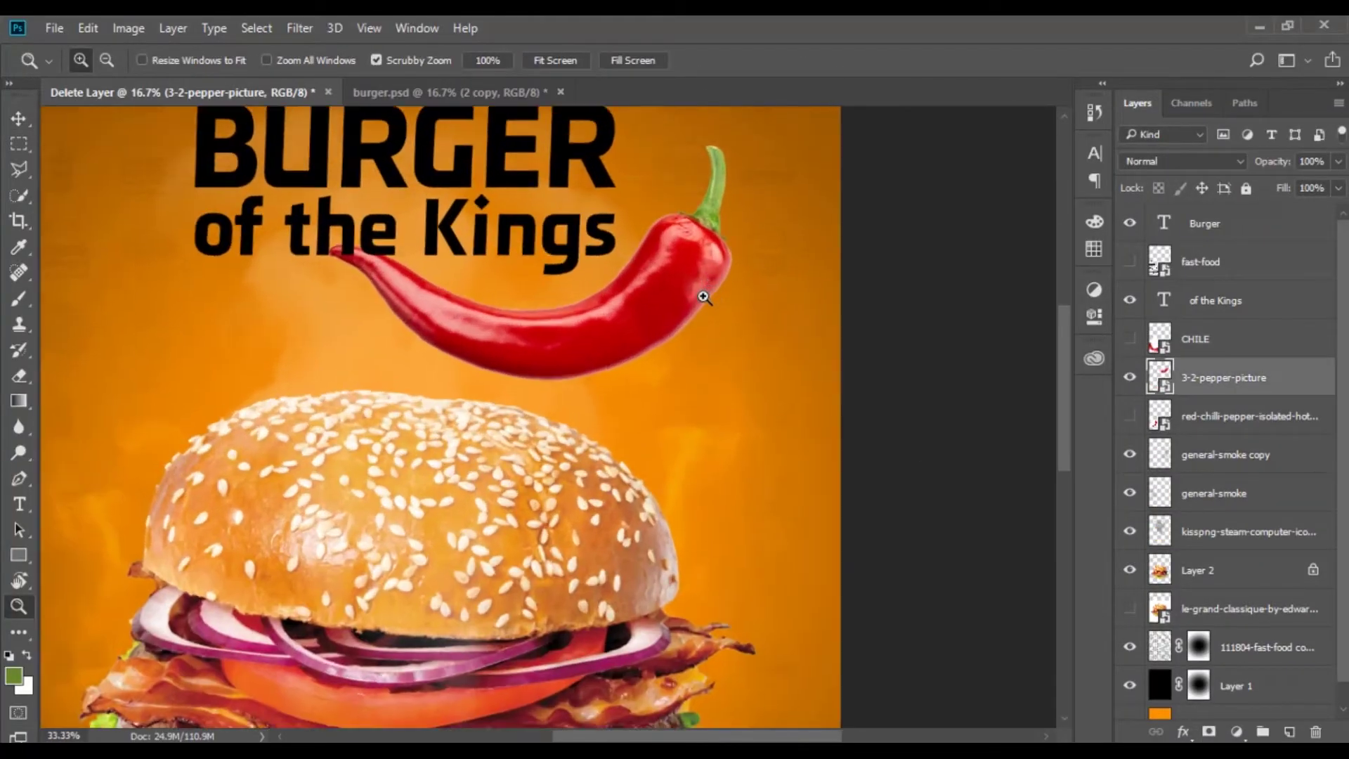
- Rasterize the pepper layer, nudge it down-right, and zoom to 100%
right_click(1258, 377)
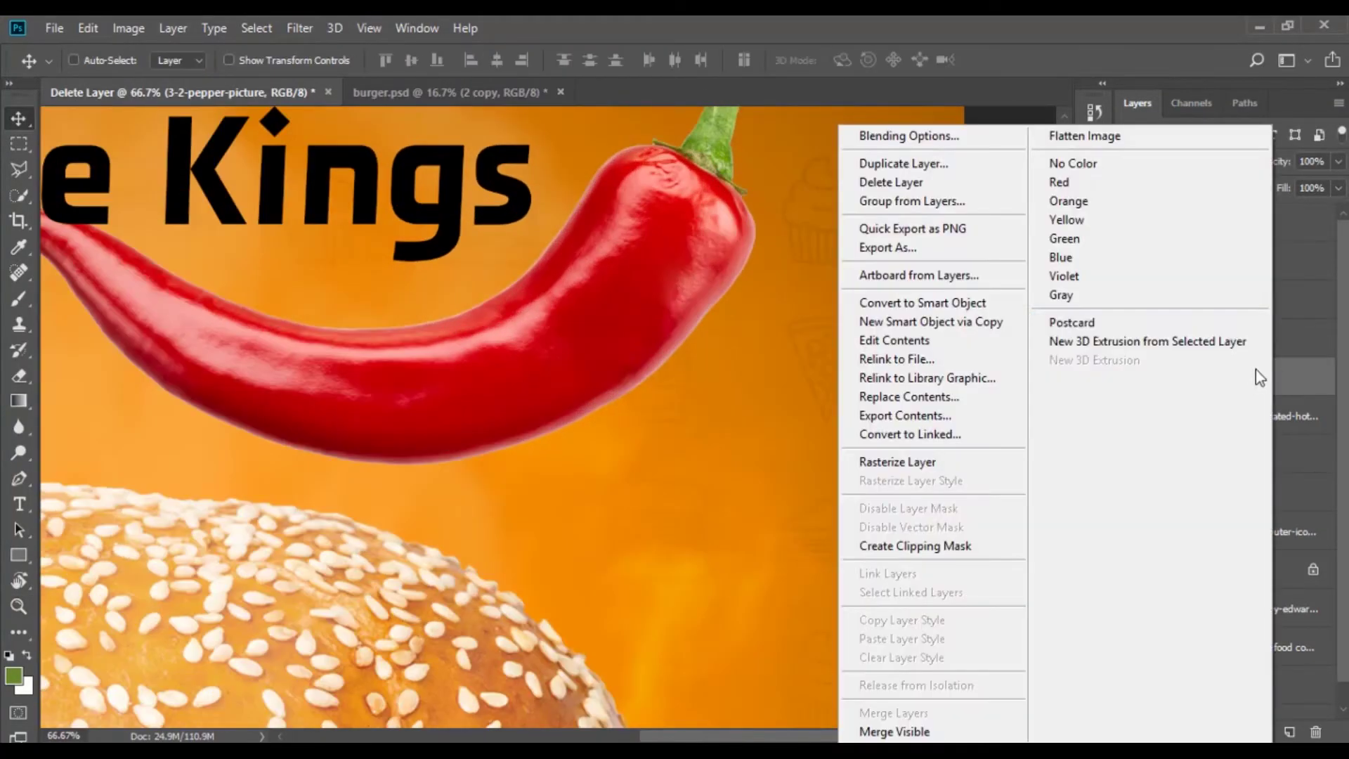
left_click(942, 463)
left_click_drag(569, 344, 620, 368)
key("z")
left_click(703, 380)
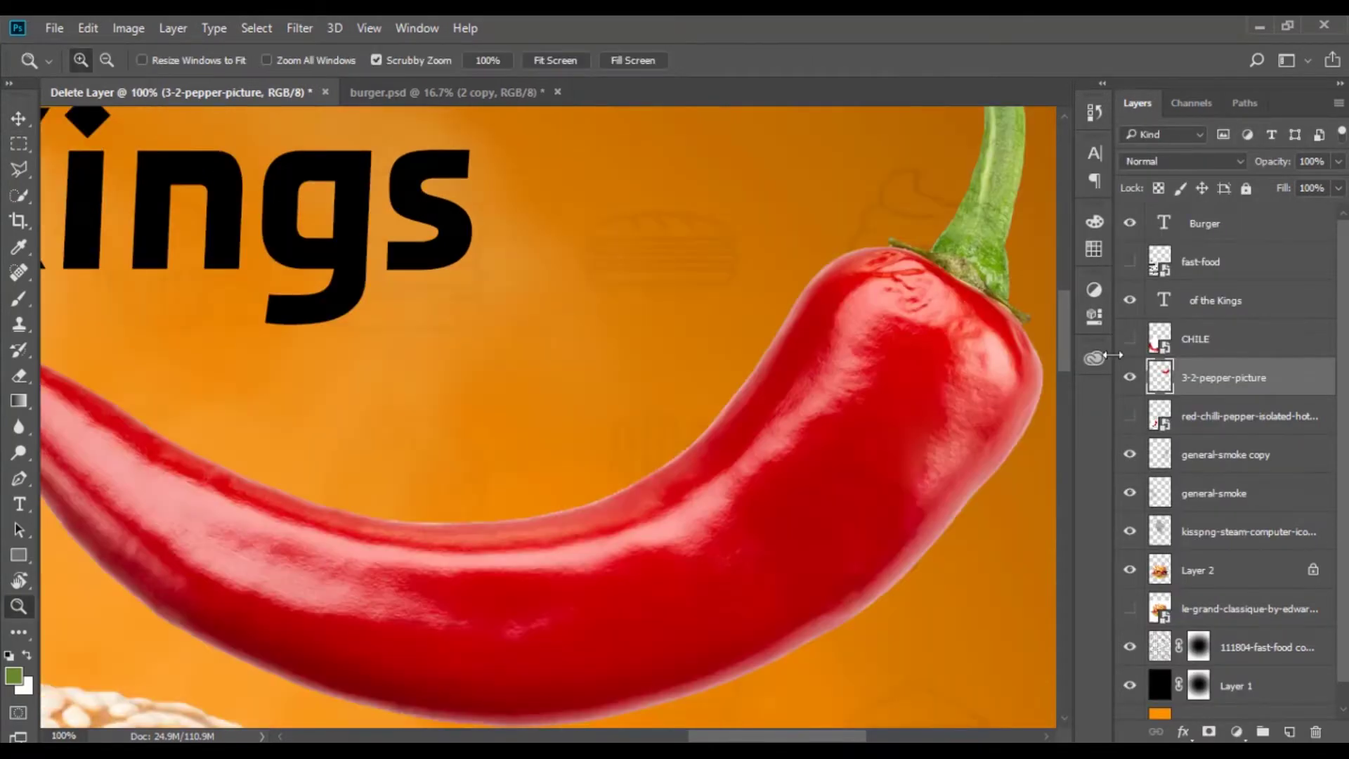
- Clone-stamp the pepper's edges clean while panning around it
key("s")
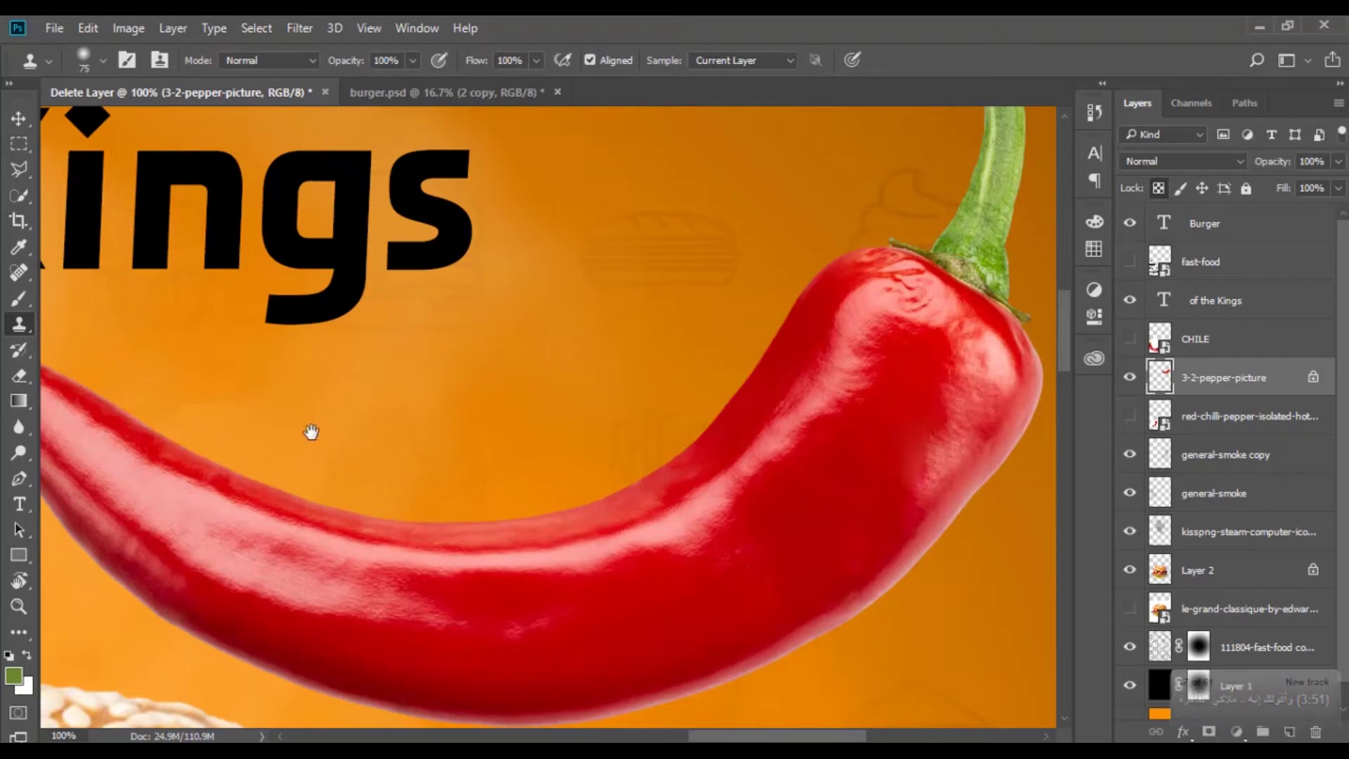
scroll(310, 437, "left", 3)
scroll(225, 437, "up", 3)
scroll(175, 509, "down", 5)
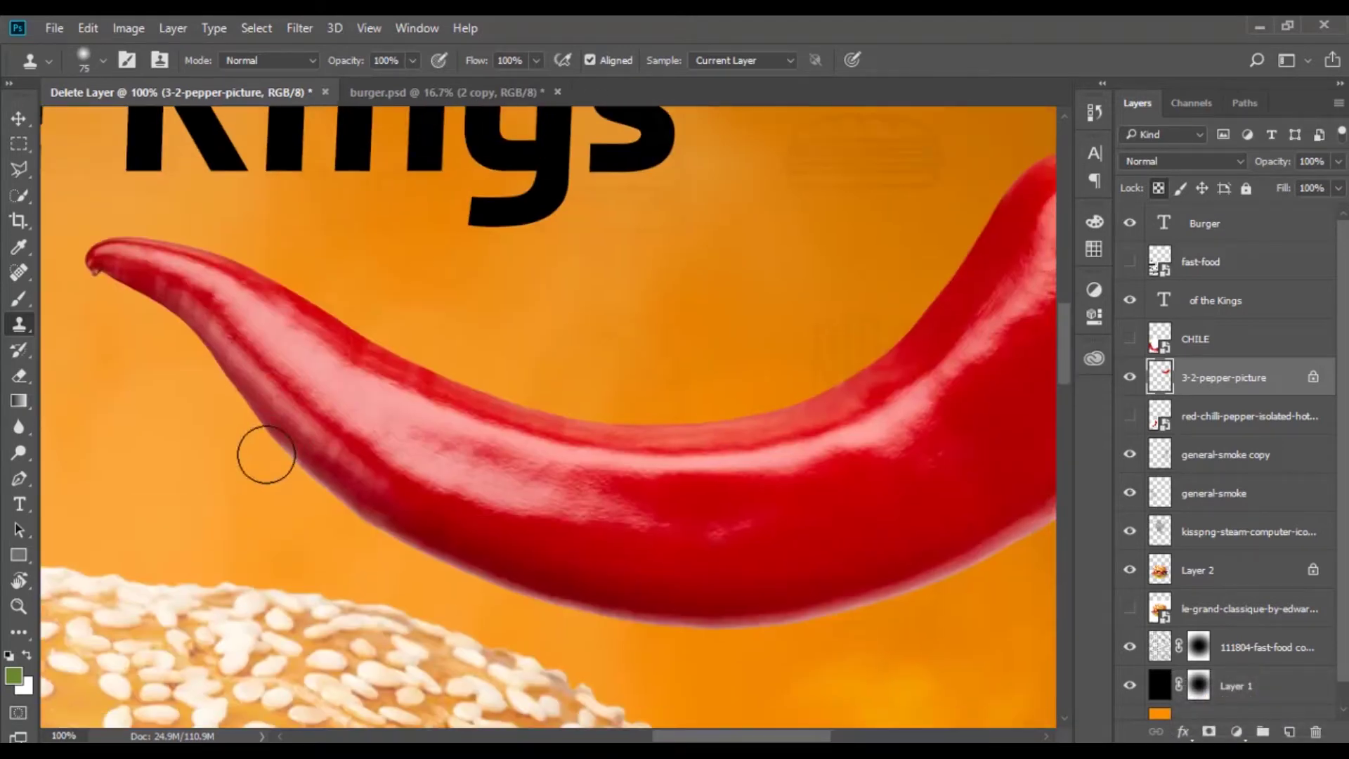
scroll(265, 455, "right", 3)
scroll(694, 475, "up", 2)
scroll(839, 306, "right", 3)
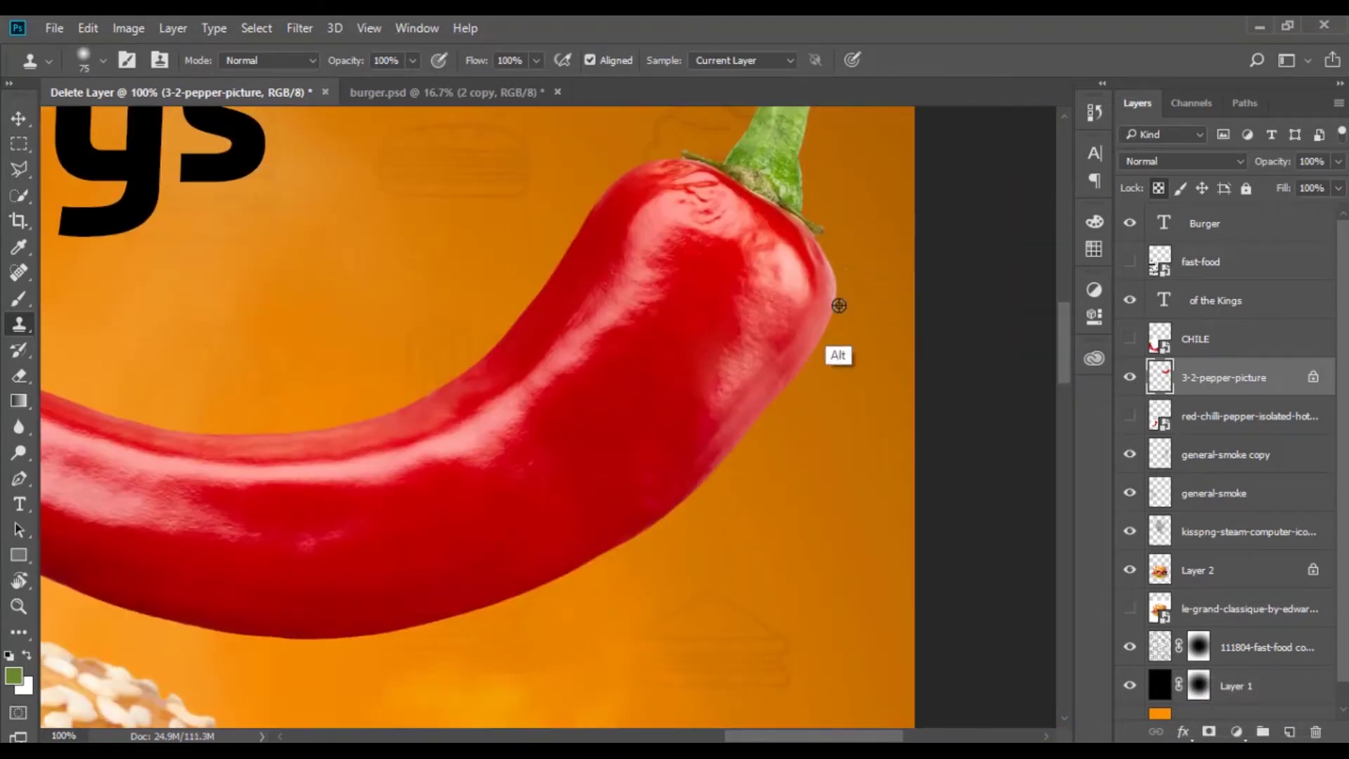
scroll(687, 481, "up", 1)
scroll(702, 457, "right", 1)
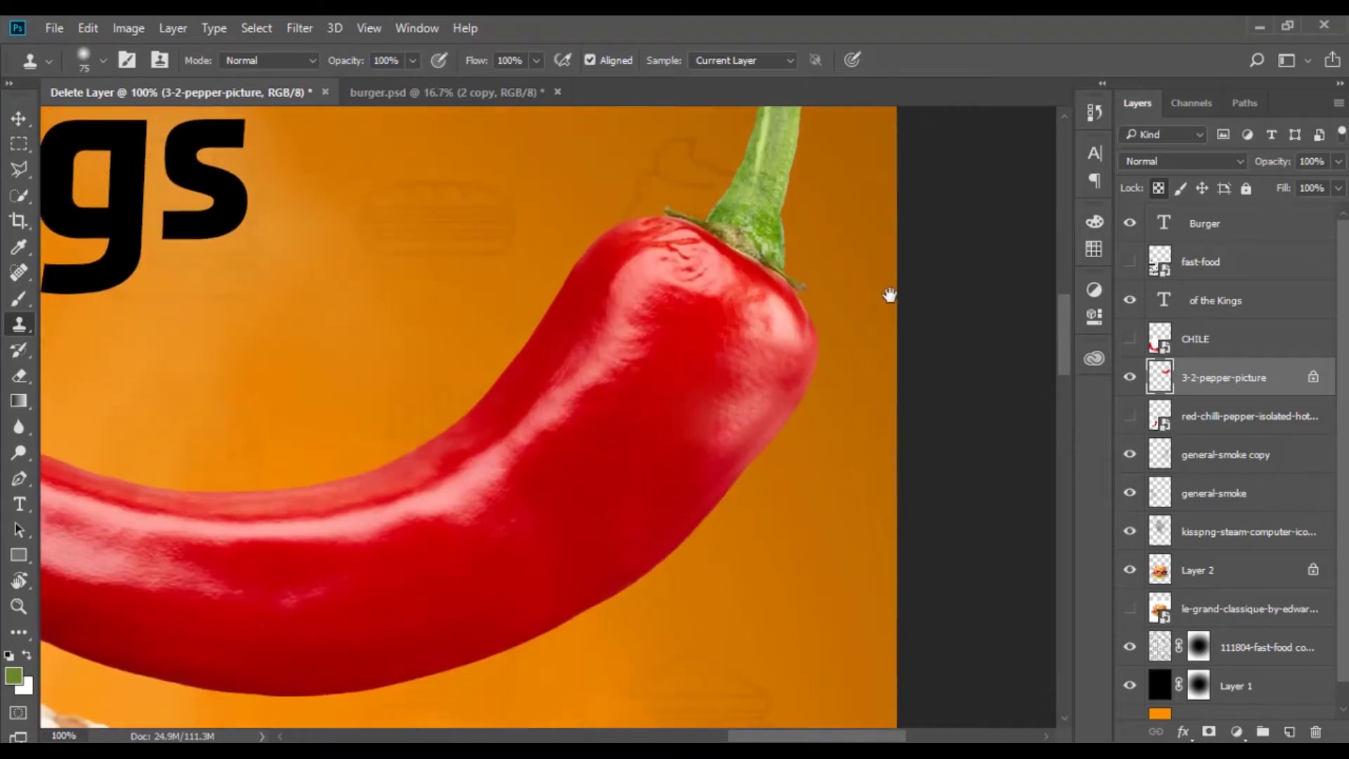
scroll(879, 461, "down", 3)
- Paint over the pepper with a dark red brush enlarged to 241
key("b")
left_click(13, 676)
left_click(668, 411)
key("Return")
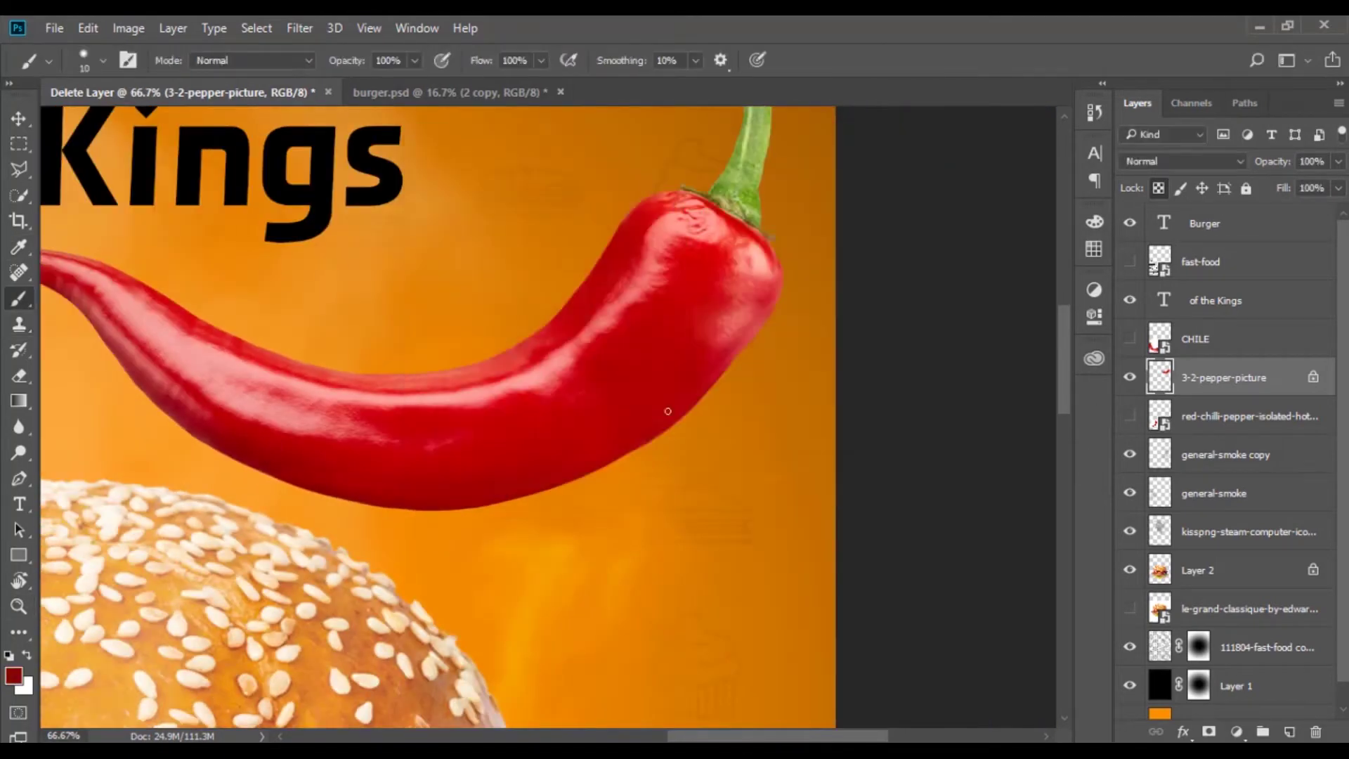
left_click_drag(781, 428, 794, 439)
left_click_drag(509, 520, 698, 563)
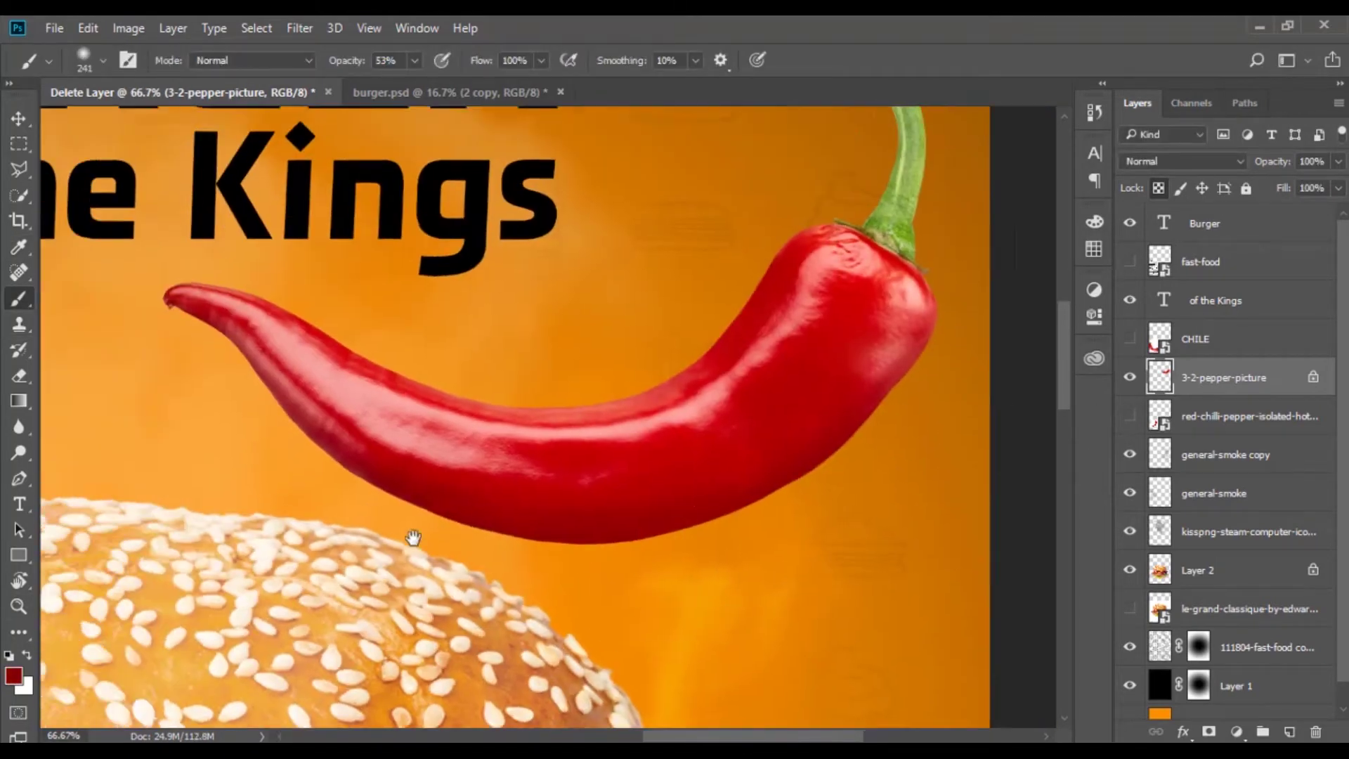
- Move the pepper beside the title, rotate it about -20°, and lower it toward the bun
key("z")
key("ctrl+0")
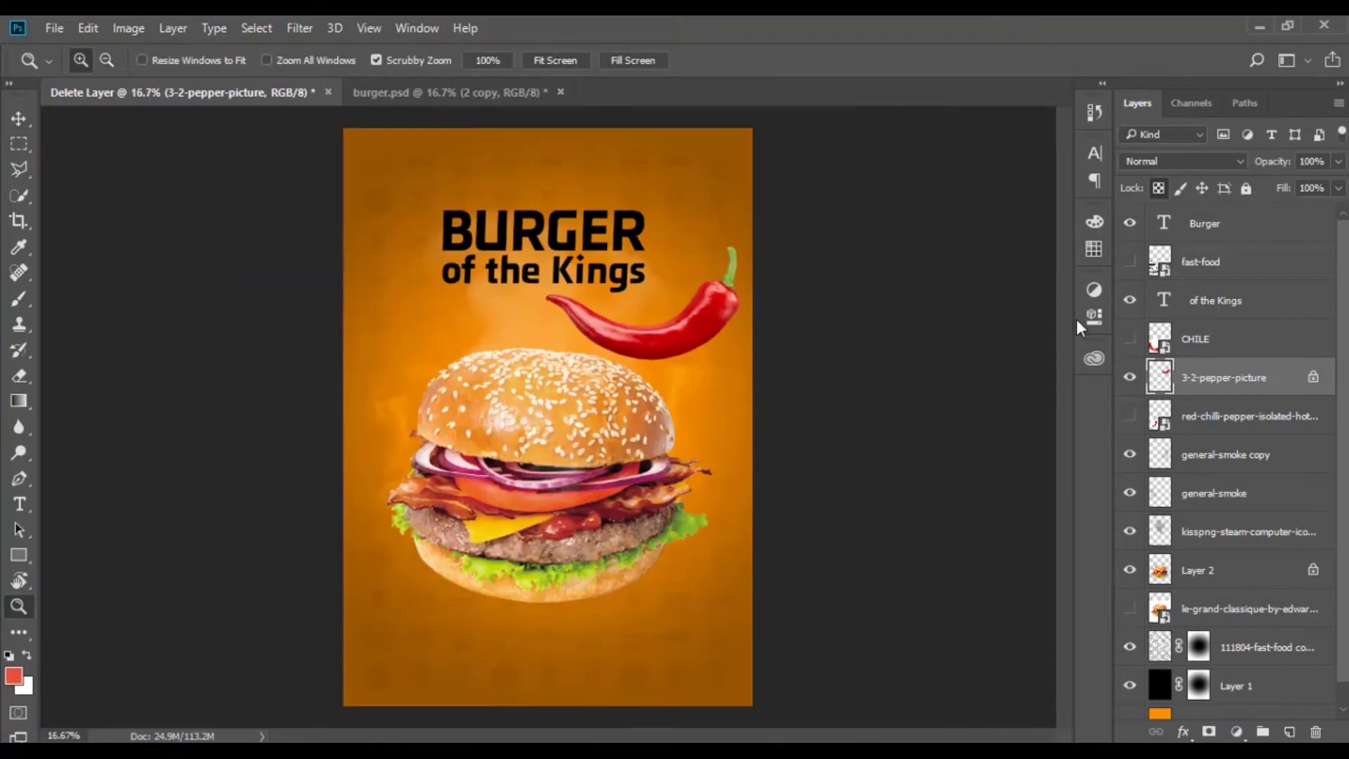
key("v")
mouse_move(735, 330)
left_mouse_down()
mouse_move(663, 354)
mouse_move(712, 344)
left_mouse_up()
key("ctrl+t")
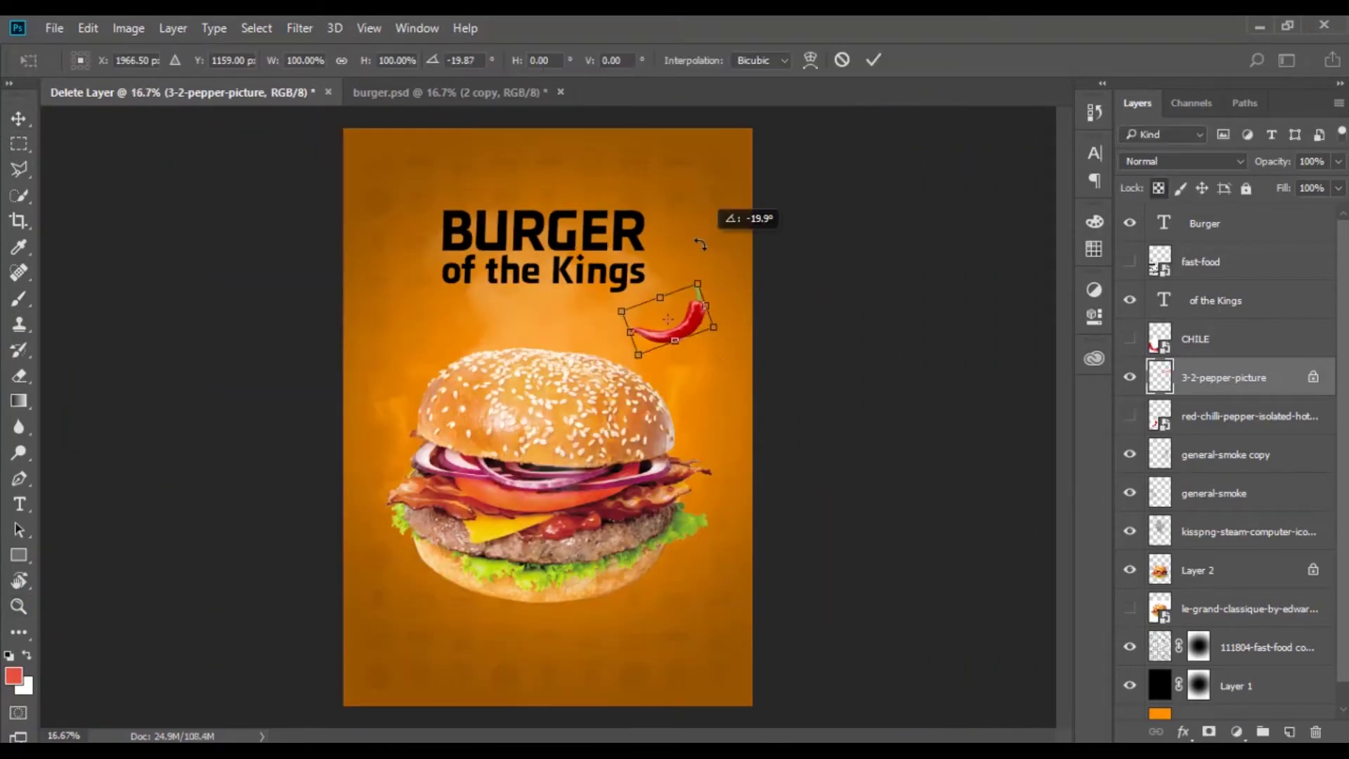
left_click_drag(717, 232, 696, 302)
key("Return")
mouse_move(709, 362)
left_mouse_down()
mouse_move(717, 396)
mouse_move(394, 309)
left_mouse_up()
- Flip a pepper copy horizontally and enlarge it at the bun's top-left
key("ctrl+t")
right_click(504, 335)
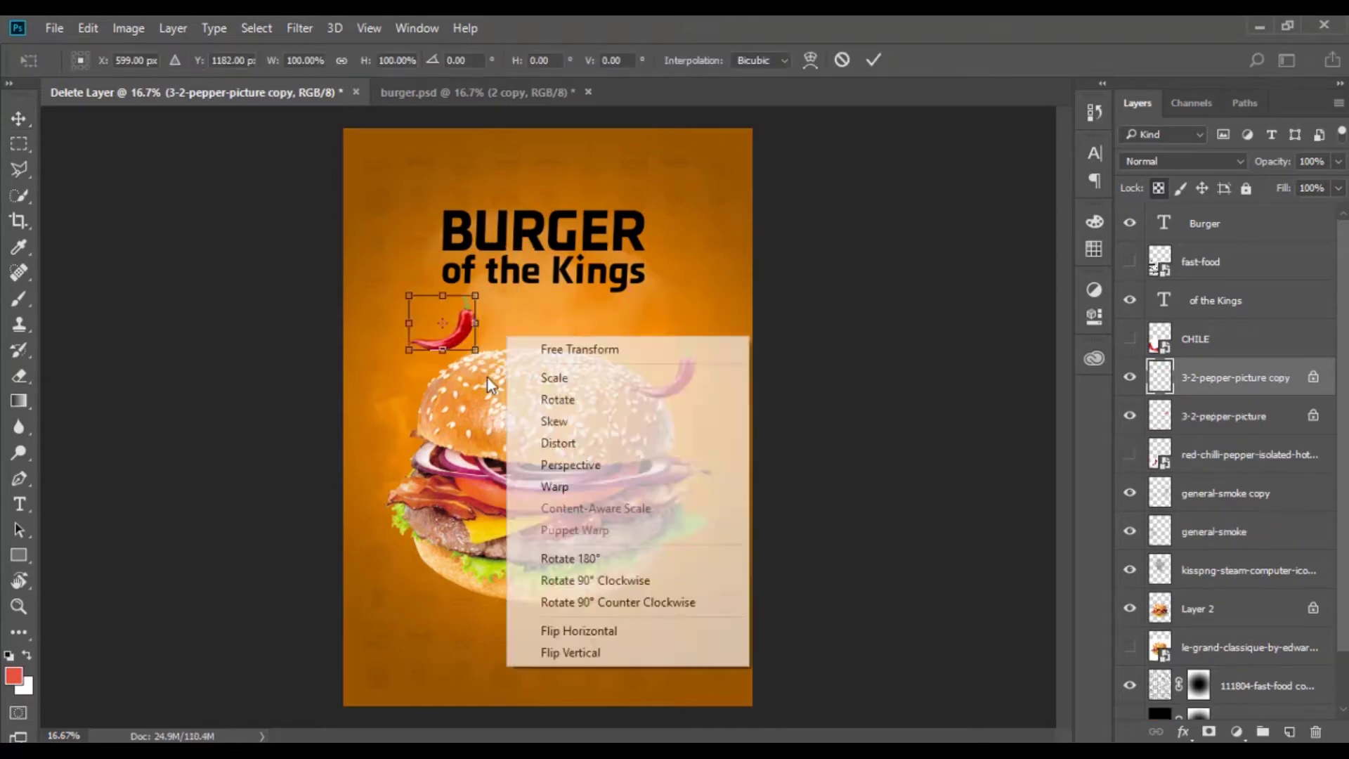
left_click(557, 626)
left_click_drag(484, 351, 512, 392)
key("Return")
- Place a third pepper above the bun's right side and tuck the pepper layers below Layer 2
key("ctrl+t")
mouse_move(419, 383)
left_mouse_down()
mouse_move(612, 365)
mouse_move(633, 352)
left_mouse_up()
key("Return")
key("ctrl+t")
key("Return")
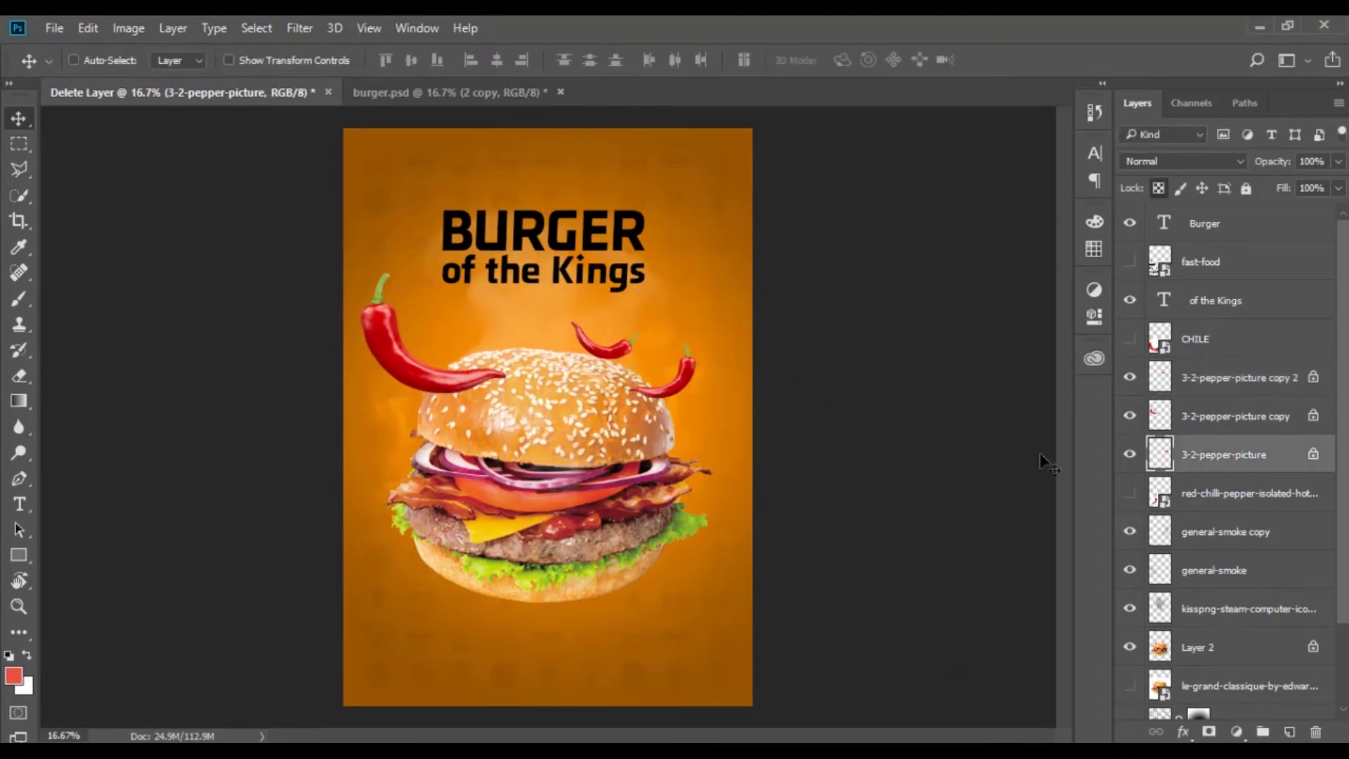
left_click_drag(1224, 455, 1225, 666)
left_click_drag(1224, 377, 1224, 627)
- Add another flipped, rotated pepper copy near the bun's left
left_click_drag(604, 344, 449, 320)
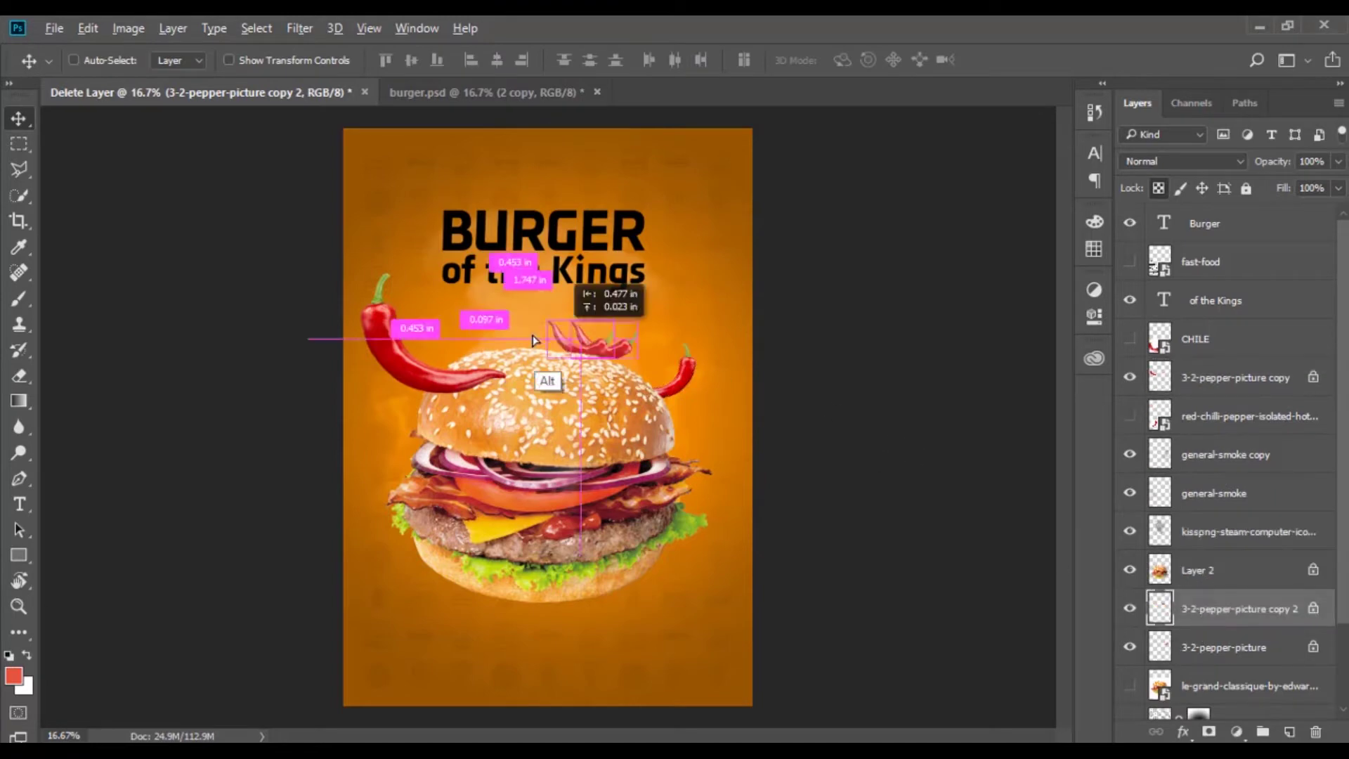
key("ctrl+t")
right_click(542, 355)
left_click(602, 668)
left_click_drag(476, 444, 330, 366)
key("Return")
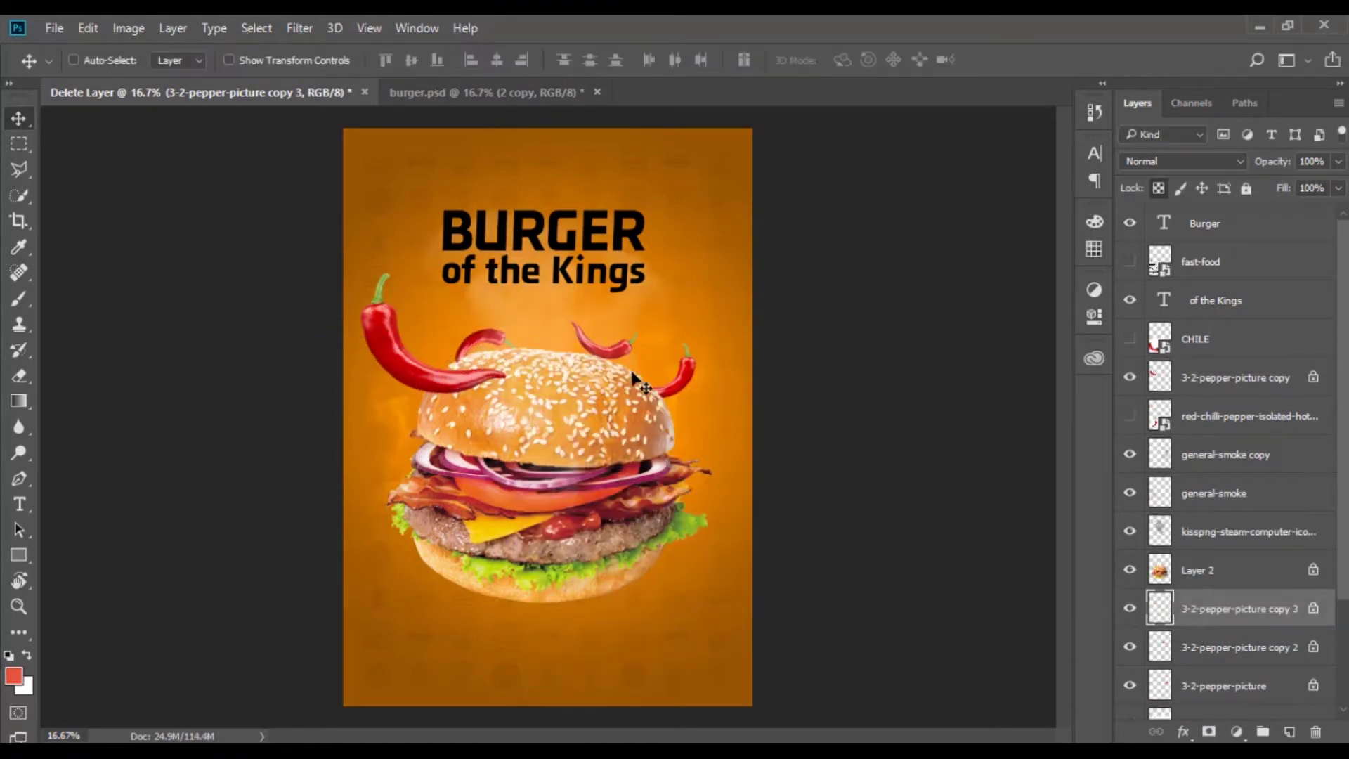
- Merge the three rear peppers and soften them with a Gaussian Blur of about 6.8 px
key("ctrl+e")
left_click(299, 27)
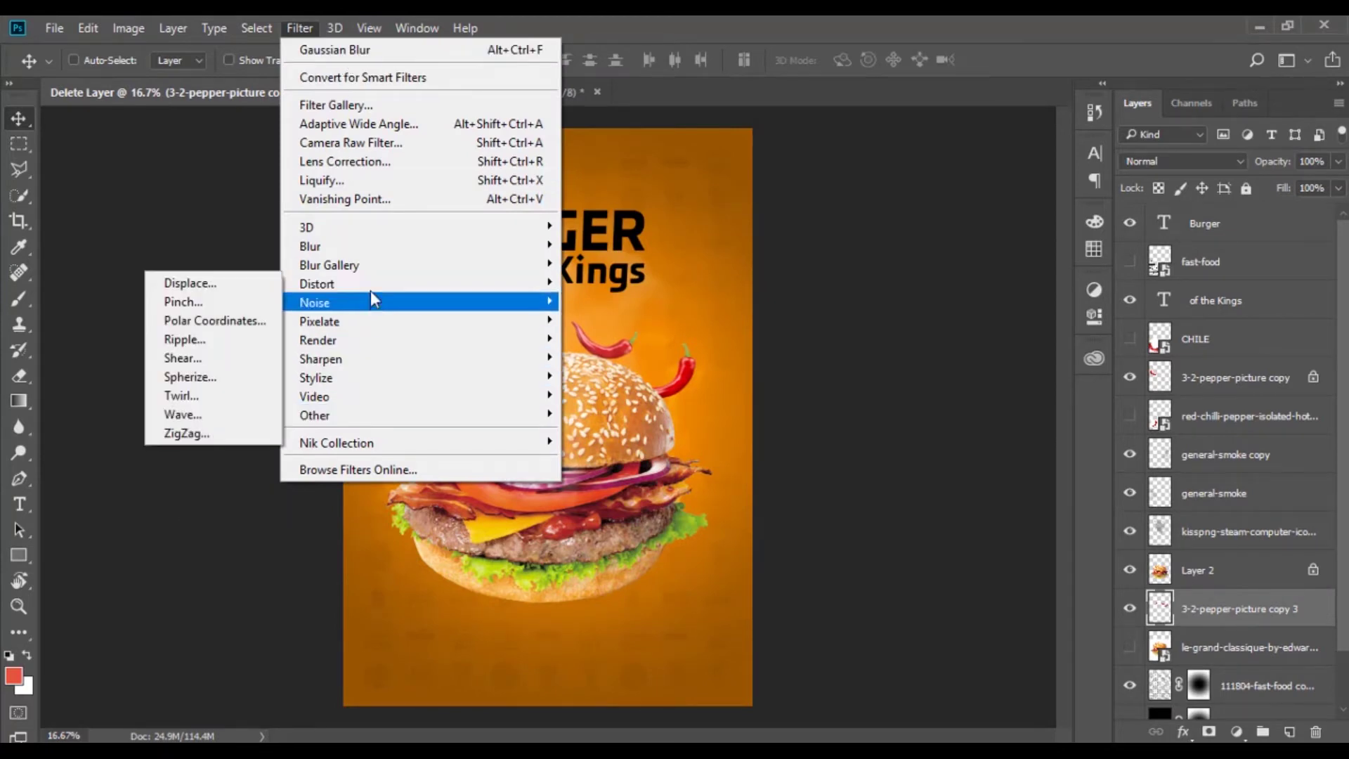
mouse_move(310, 246)
left_click(221, 319)
left_click_drag(901, 172, 922, 175)
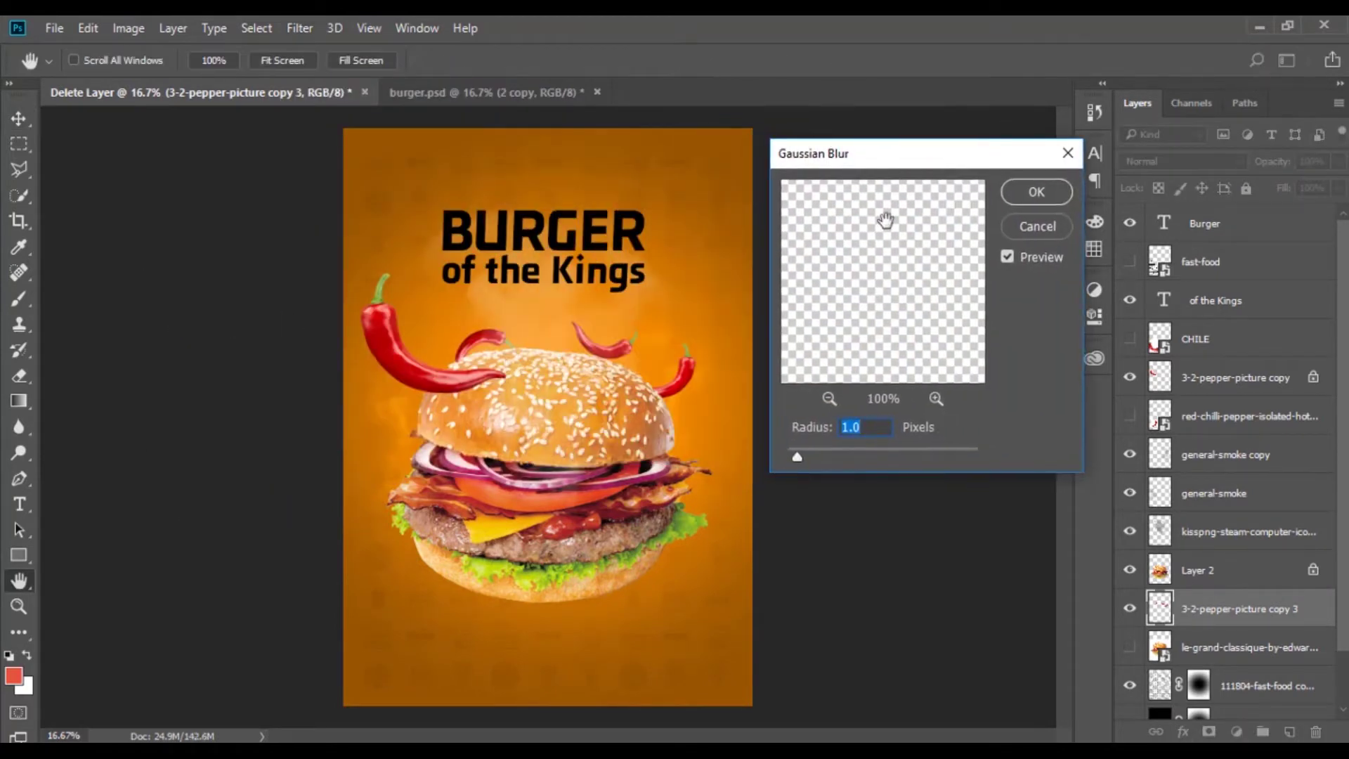
left_click(829, 398)
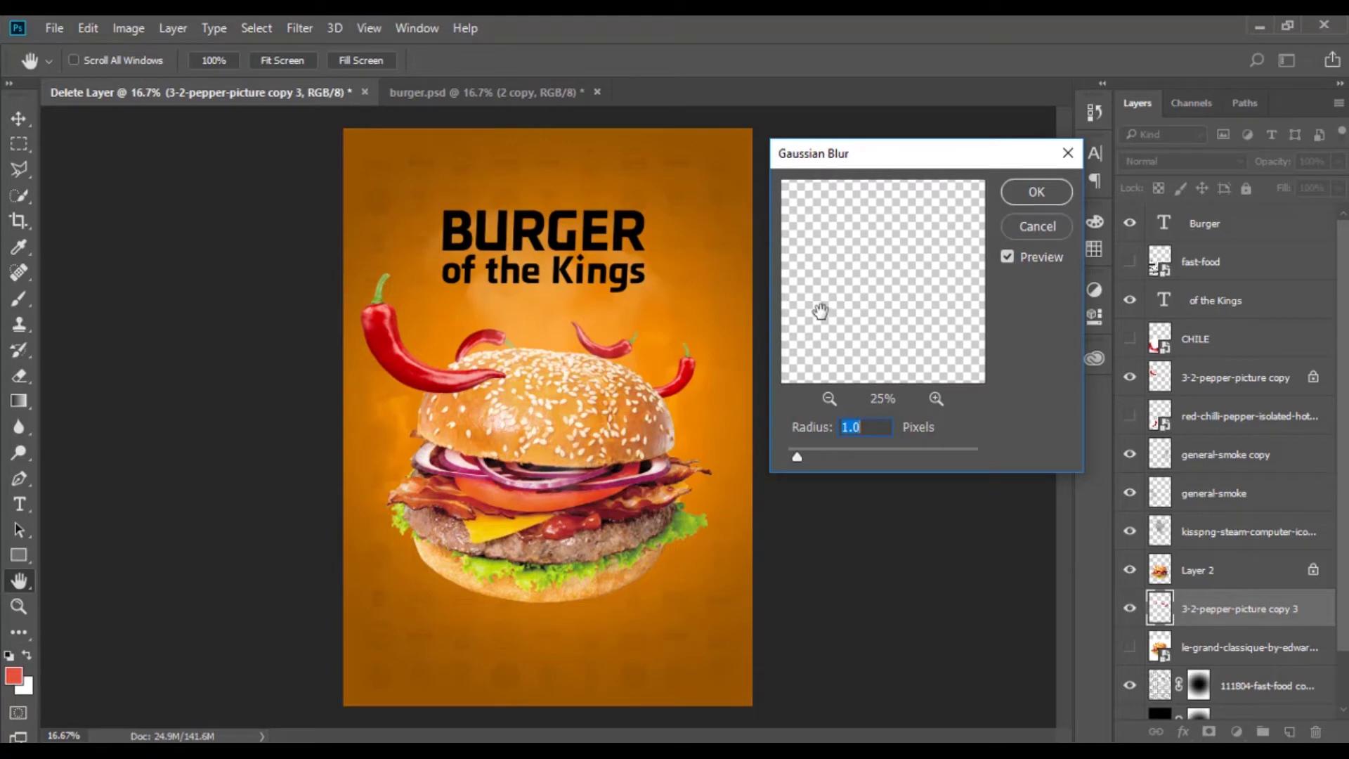
left_click(829, 398)
left_click(936, 399)
left_click(936, 398)
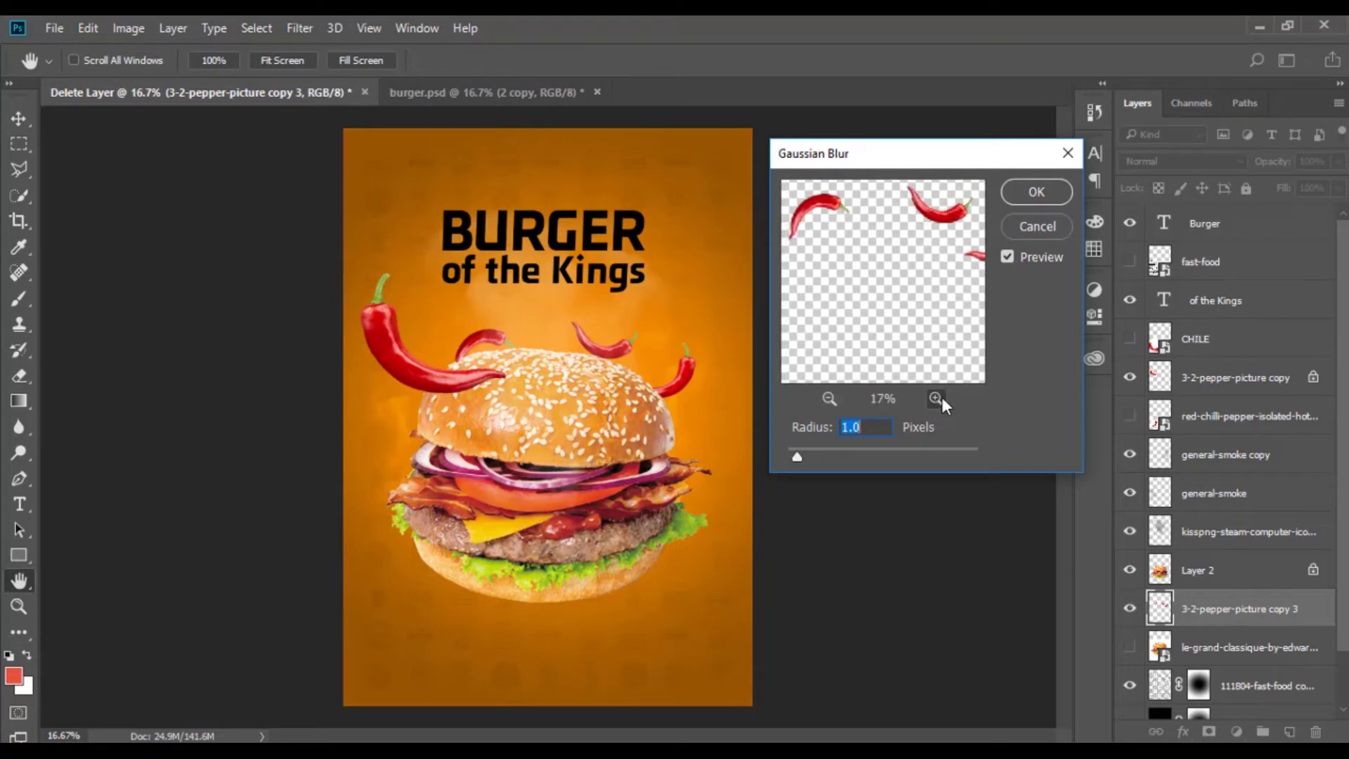
left_click(936, 399)
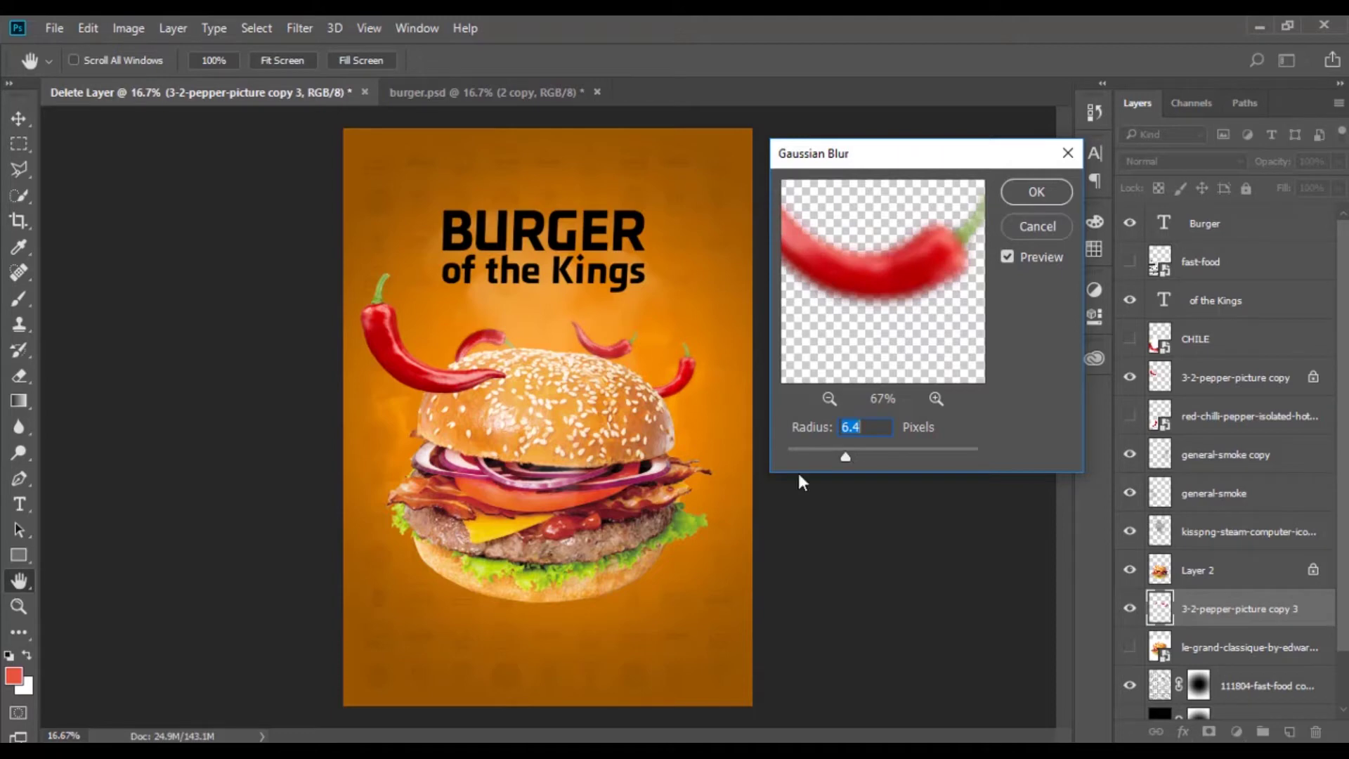
mouse_move(845, 450)
left_mouse_down()
mouse_move(773, 449)
mouse_move(844, 449)
left_mouse_up()
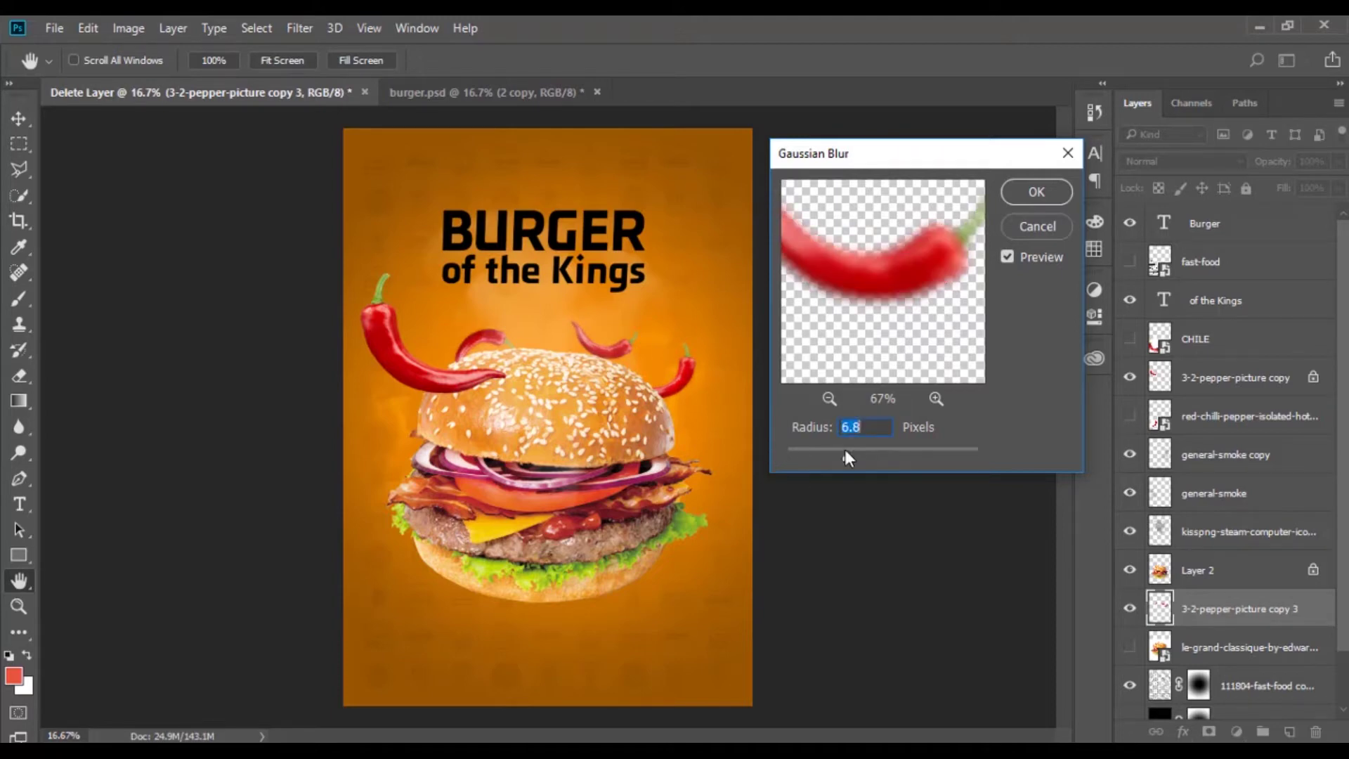
left_click(1028, 195)
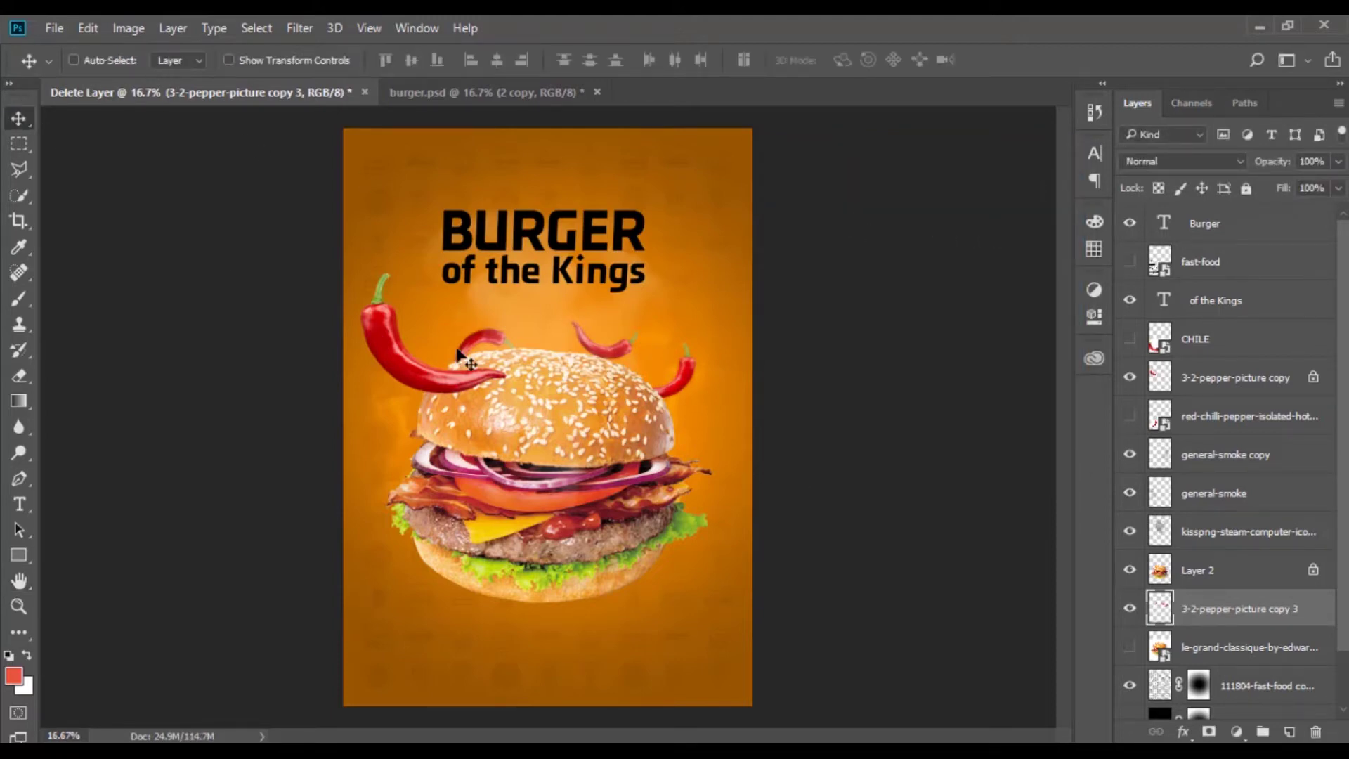
left_click(449, 391, "ctrl")
- Duplicate the large pepper and apply Motion Blur, distance 42, angle -22
key("ctrl+j")
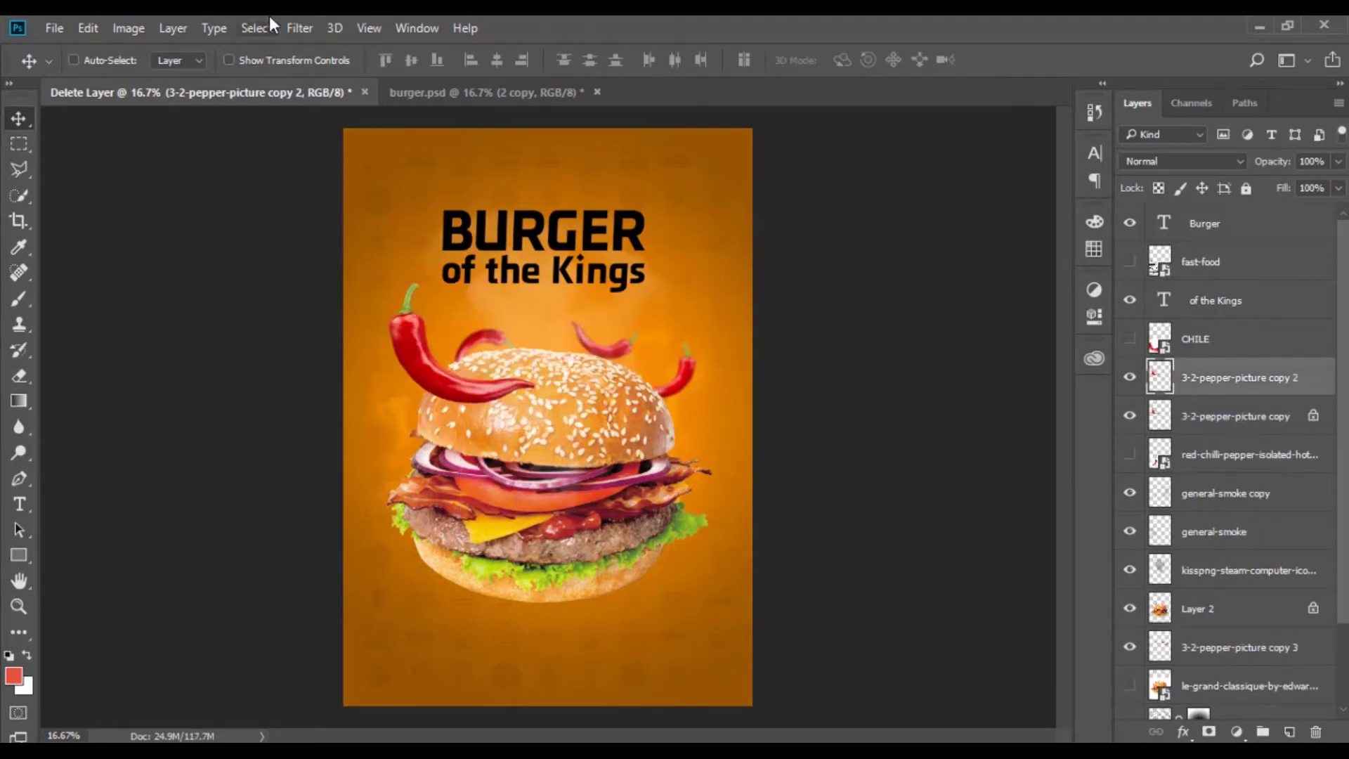
left_click(300, 29)
mouse_move(418, 246)
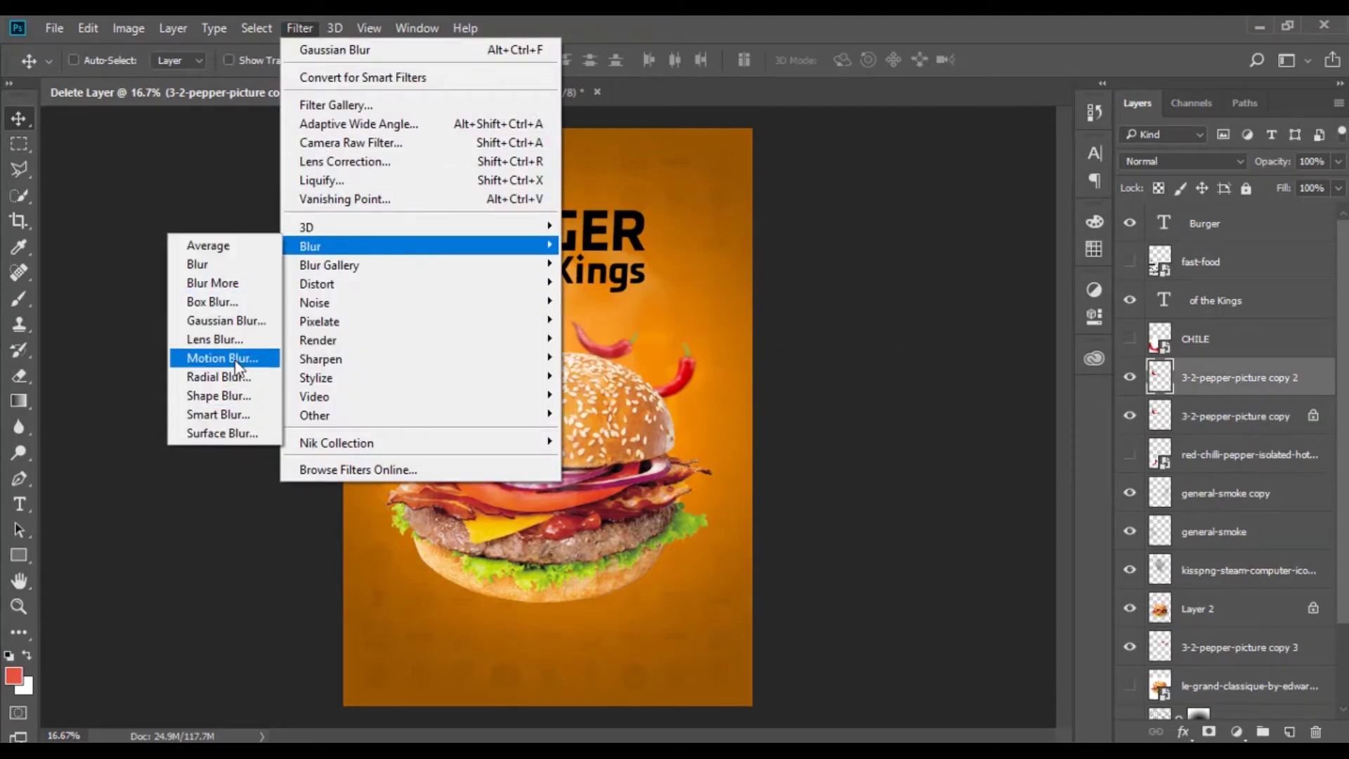
left_click(237, 360)
left_click_drag(556, 489, 588, 489)
left_click(709, 430)
left_click(761, 172)
- Hide the pepper copy layer and curve the copy 2 pepper along the bun's right side
left_click(1130, 416)
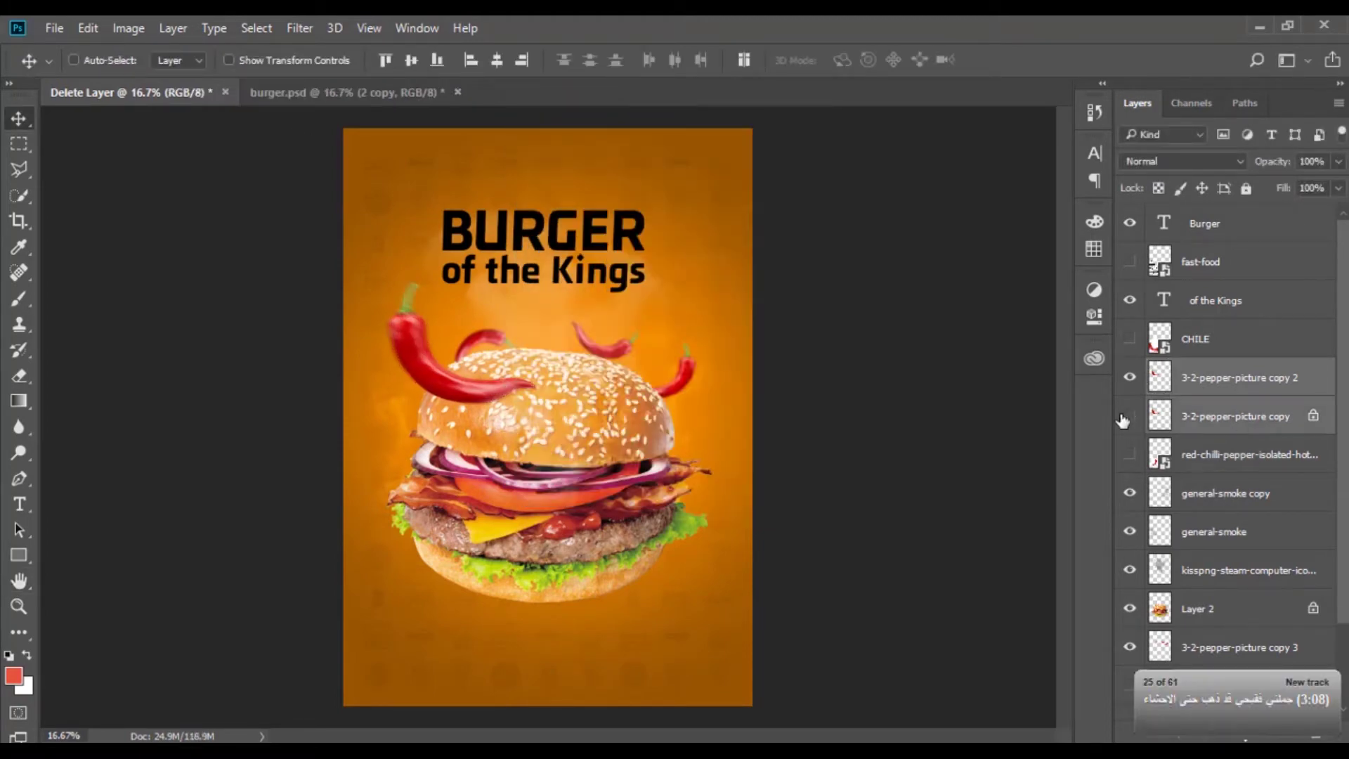
key("ctrl+t")
left_click_drag(464, 344, 457, 393)
key("Return")
left_click_drag(501, 466, 516, 482)
key("ctrl+t")
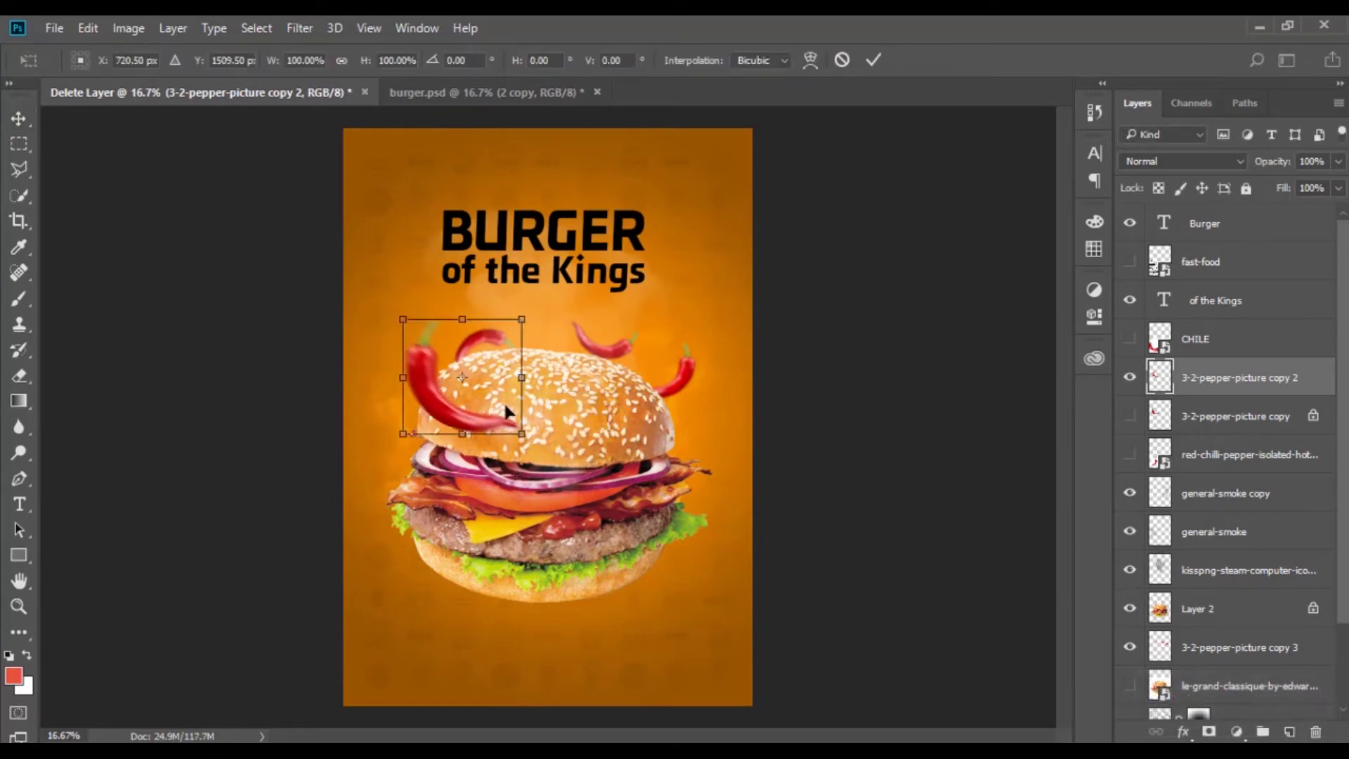
left_click_drag(512, 406, 597, 393)
left_click_drag(745, 492, 811, 451)
key("Return")
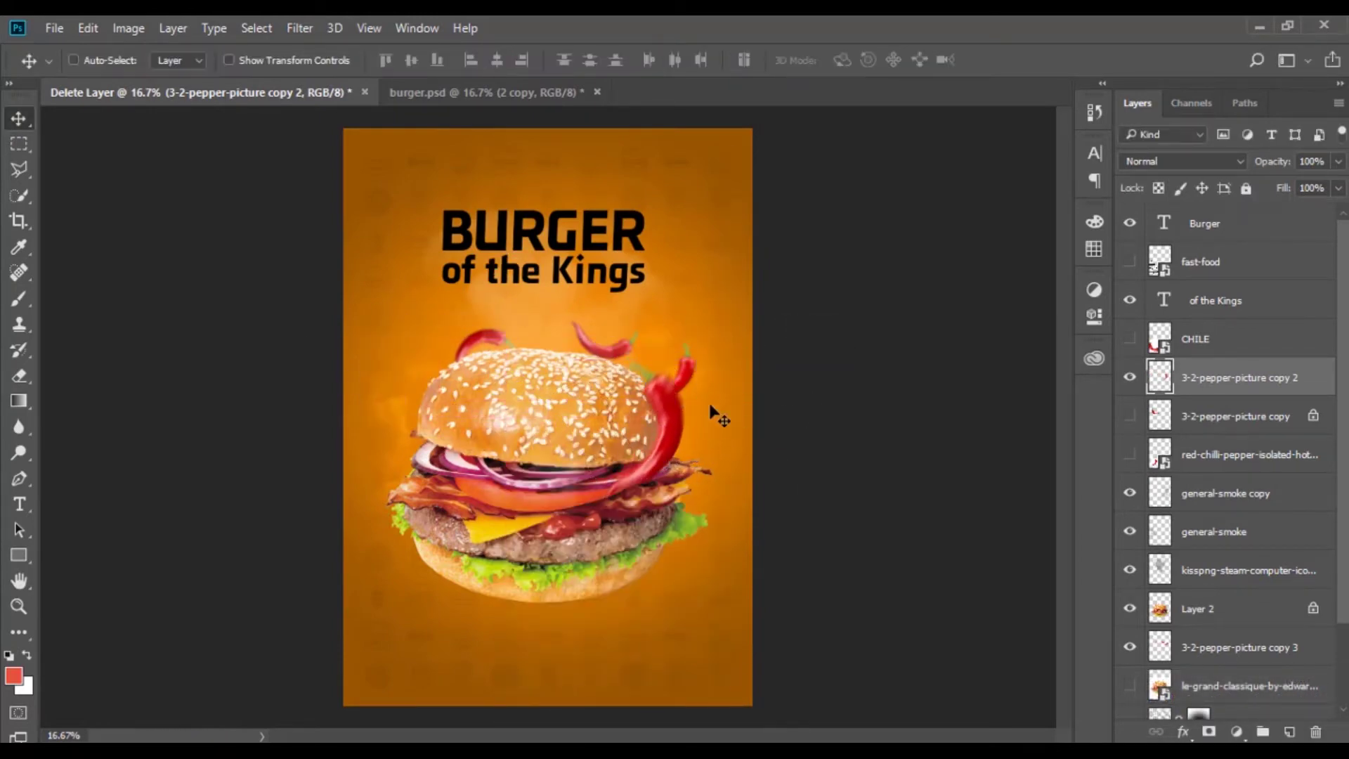
- Drag both crown PNG images from Explorer into the poster
key("alt+Tab")
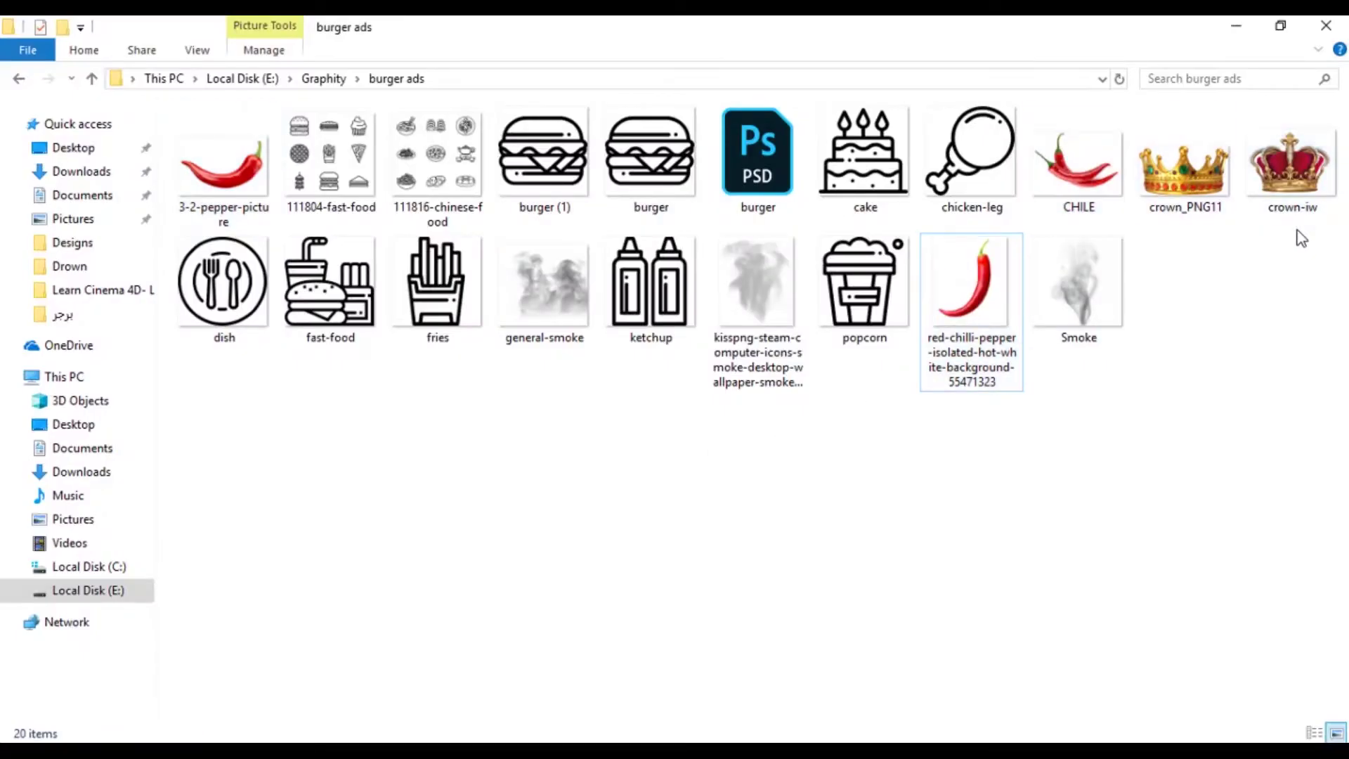
left_click_drag(1301, 235, 1152, 140)
mouse_move(1186, 162)
left_mouse_down()
mouse_move(483, 640)
mouse_move(476, 520)
left_mouse_up()
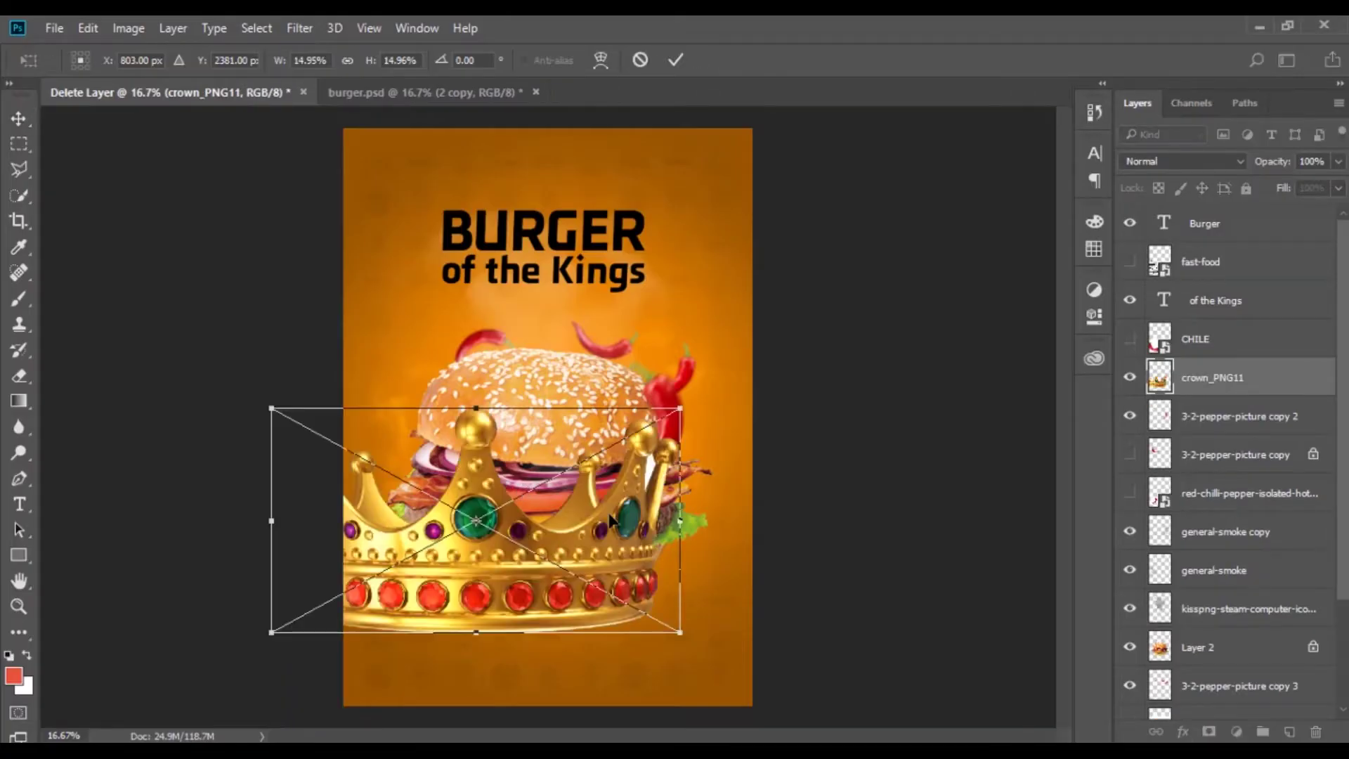
- Commit the first crown, enlarge the red crown-iw proportionally, then hide that layer
key("Return")
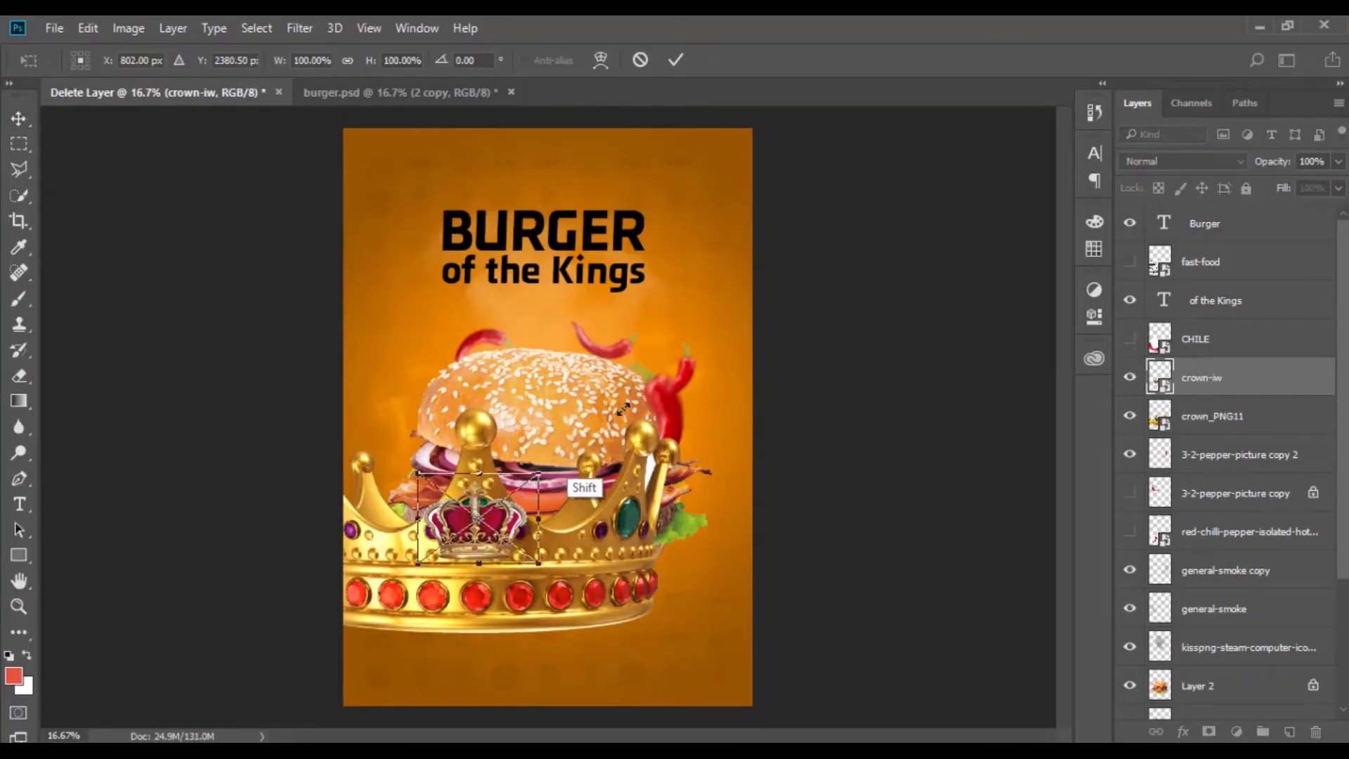
mouse_move(533, 476)
left_mouse_down()
mouse_move(563, 460)
mouse_move(555, 316)
left_mouse_up()
key("Return")
key("z")
left_click(585, 359)
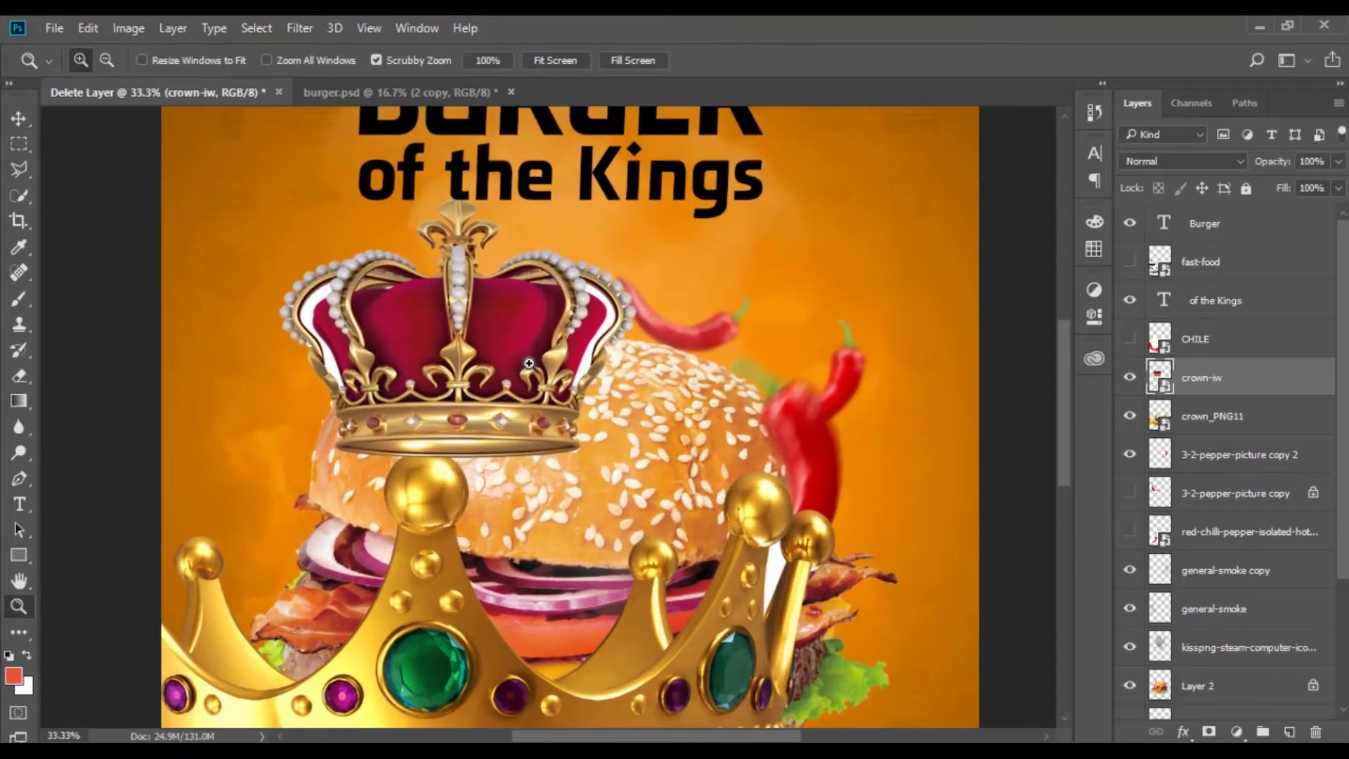
left_click(585, 359)
left_click(557, 436, "alt")
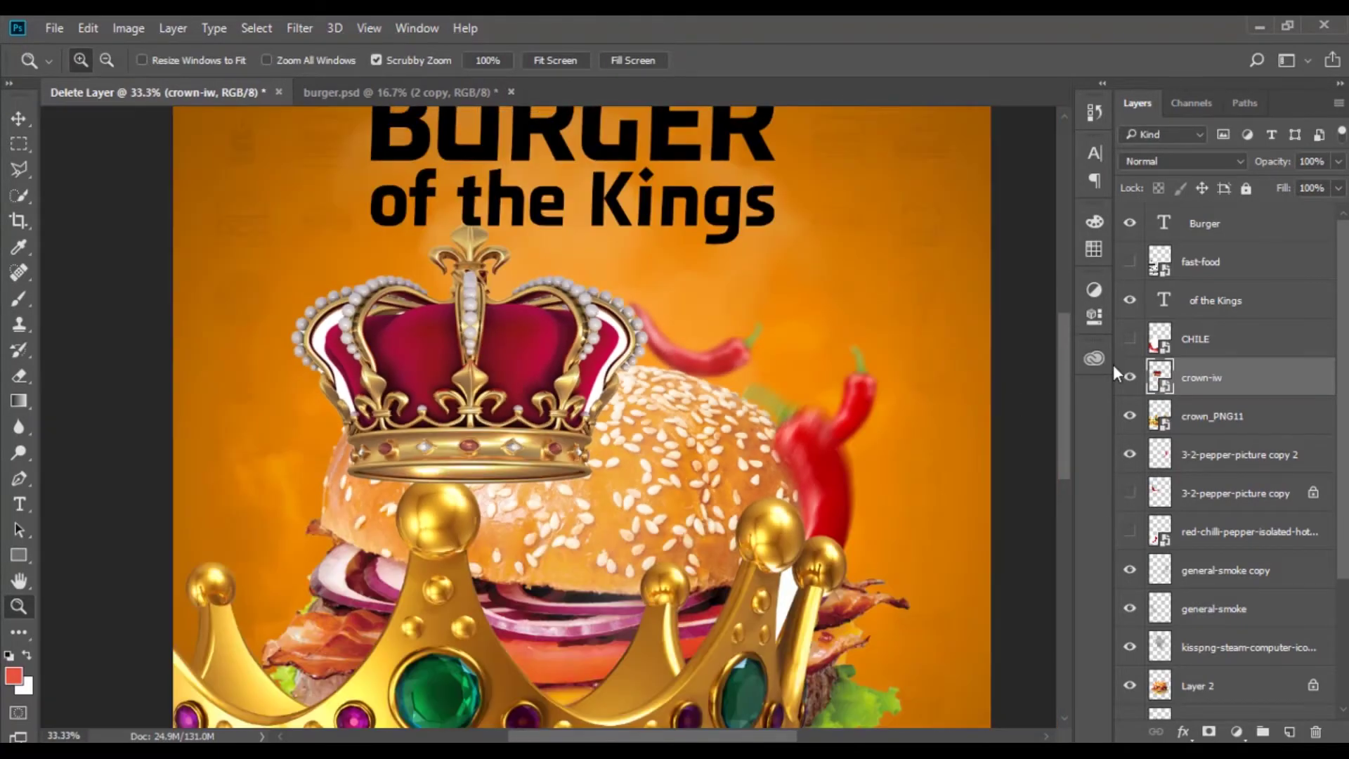
left_click(1130, 378)
- Move, tilt and warp the gold crown_PNG11 onto the bun, then shrink it to fit
left_click(1173, 415)
key("ctrl+t")
left_click_drag(450, 619, 450, 337)
left_click_drag(710, 253, 703, 210)
left_click(292, 60)
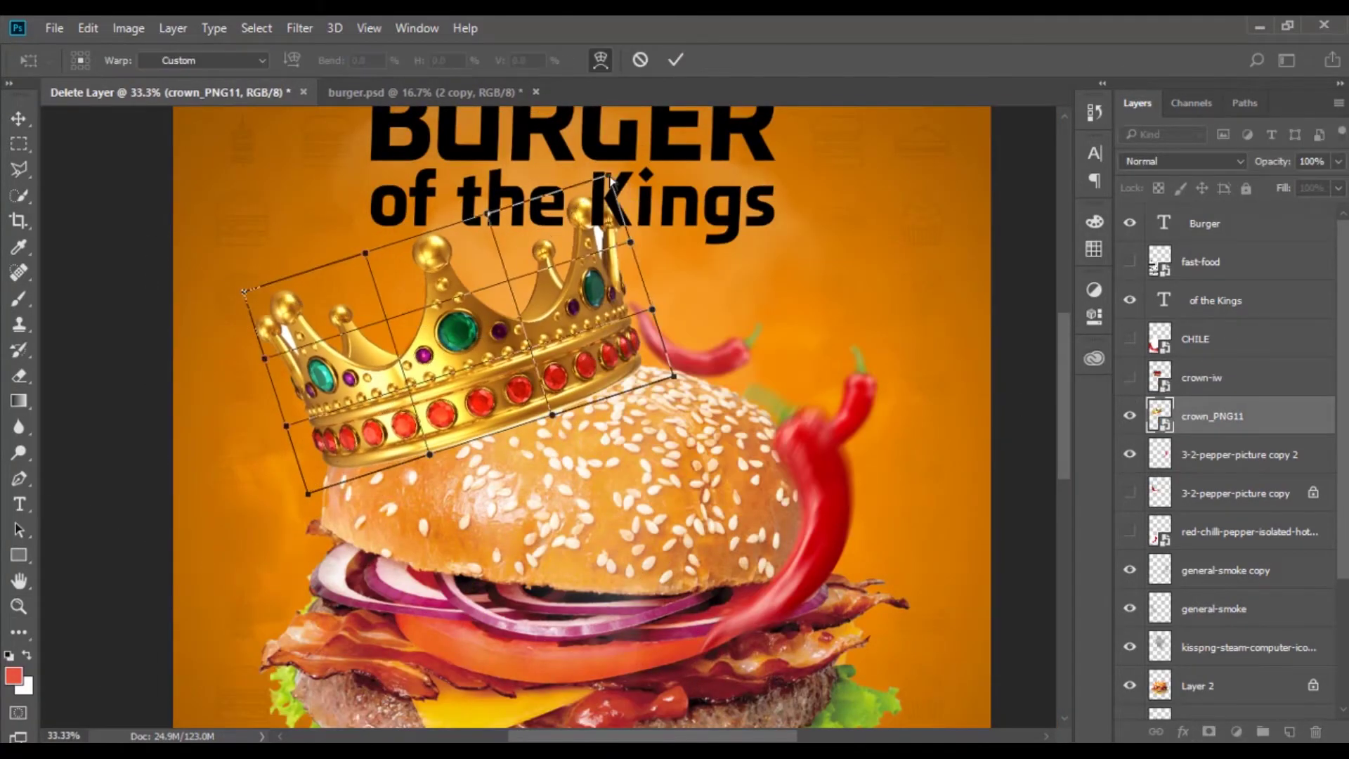
mouse_move(450, 309)
left_mouse_down()
mouse_move(432, 336)
mouse_move(829, 524)
left_mouse_up()
key("ctrl+0")
left_click_drag(648, 452, 527, 366)
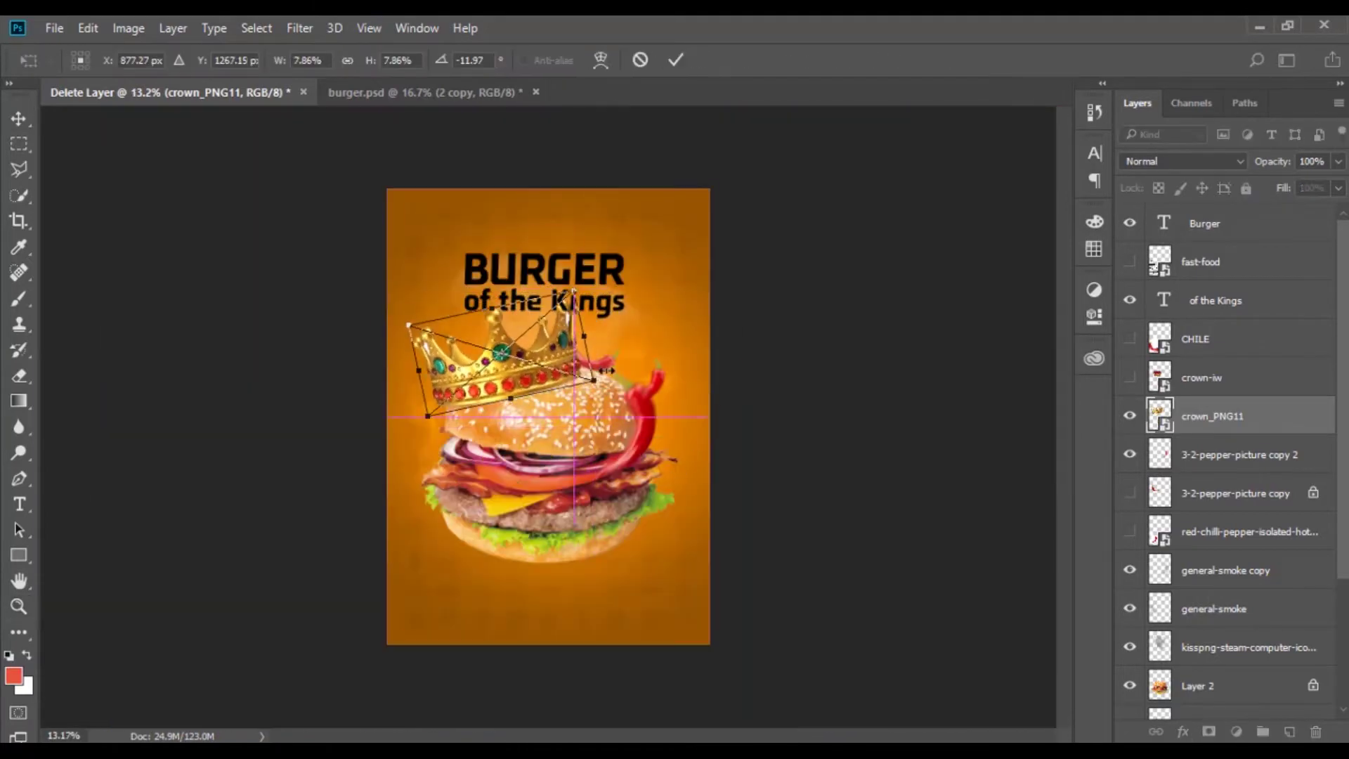
key("Return")
key("z")
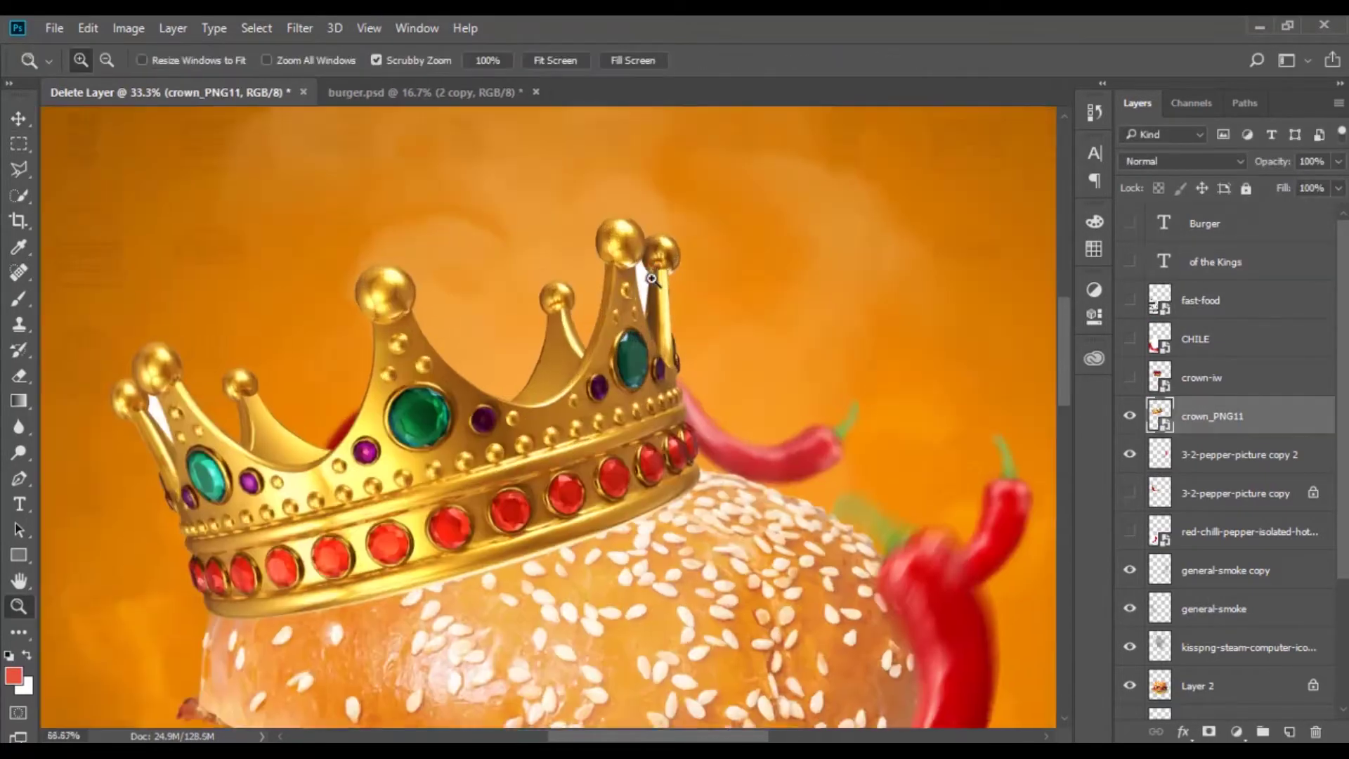
- Duplicate the gold crown, rasterize the copy and set up the Background Eraser brush
left_click_drag(653, 278, 804, 394)
key("e")
key("ctrl+j")
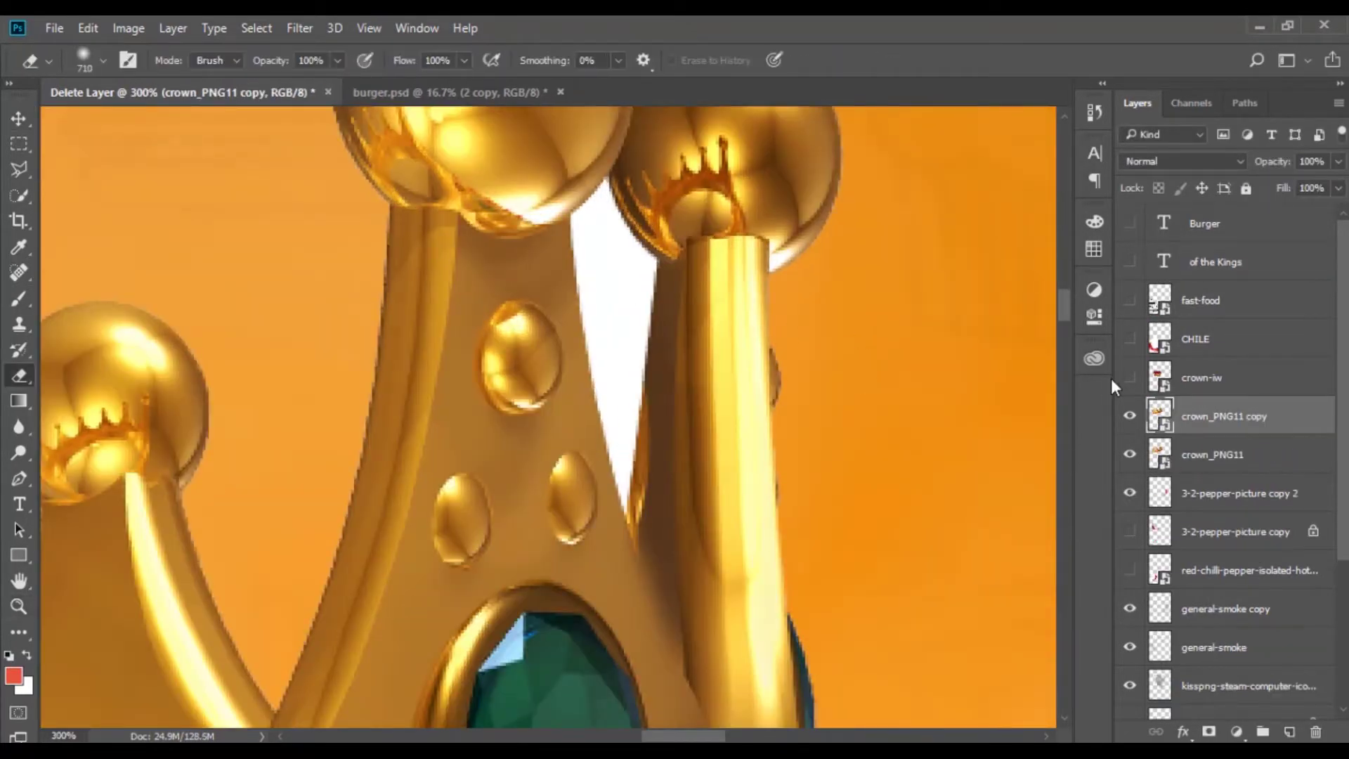
left_click(748, 267)
left_click(637, 324)
key("shift+e")
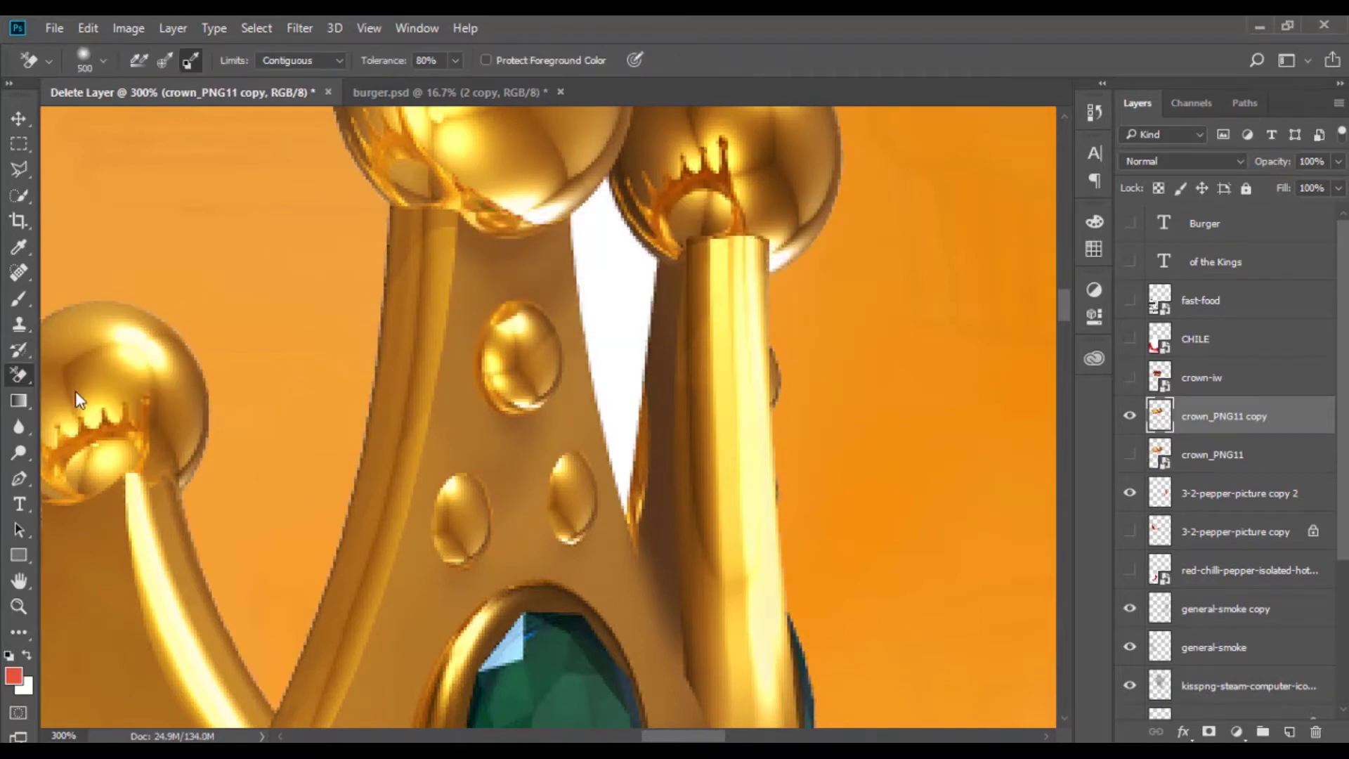
right_click(645, 275)
key("Return")
- Set the foreground colour to a light brown sampled from the crown
left_click(13, 676)
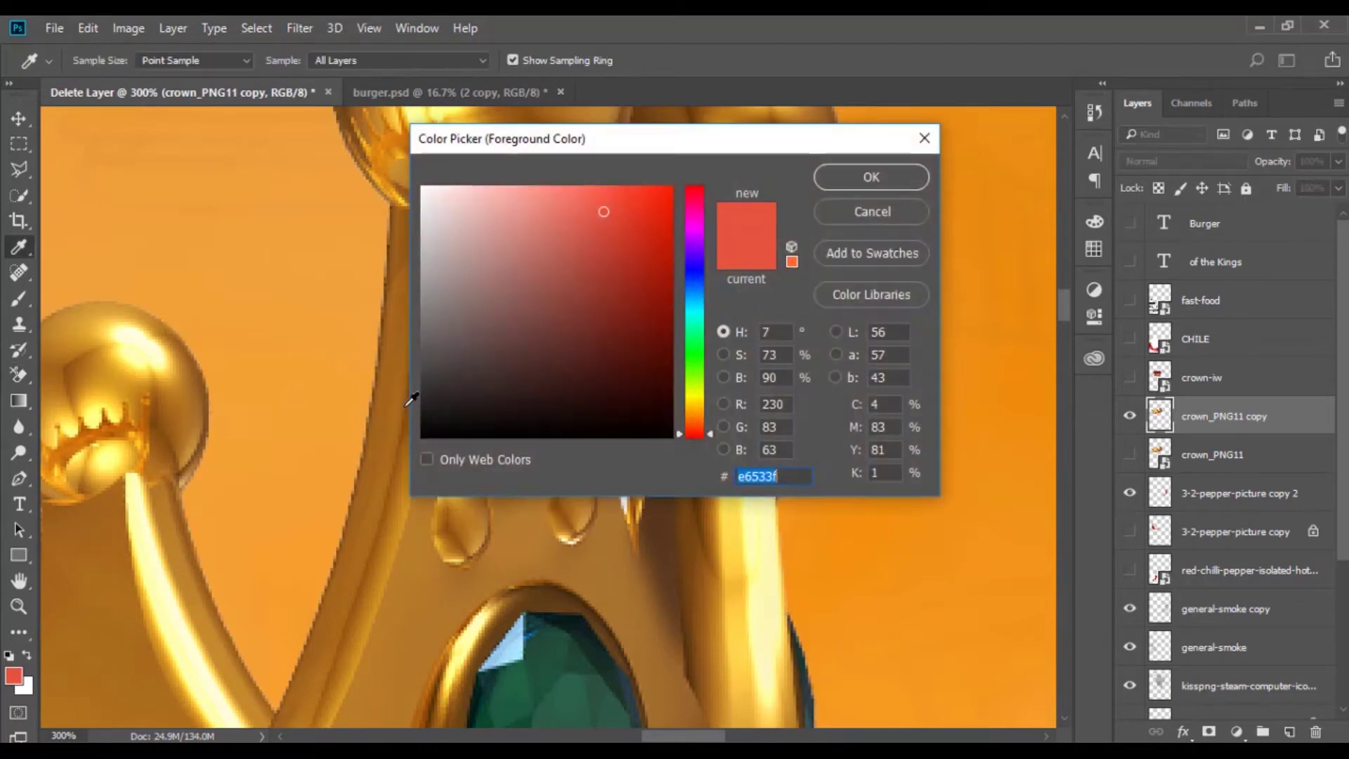
left_click_drag(705, 141, 667, 447)
left_click(671, 299)
left_click(589, 366)
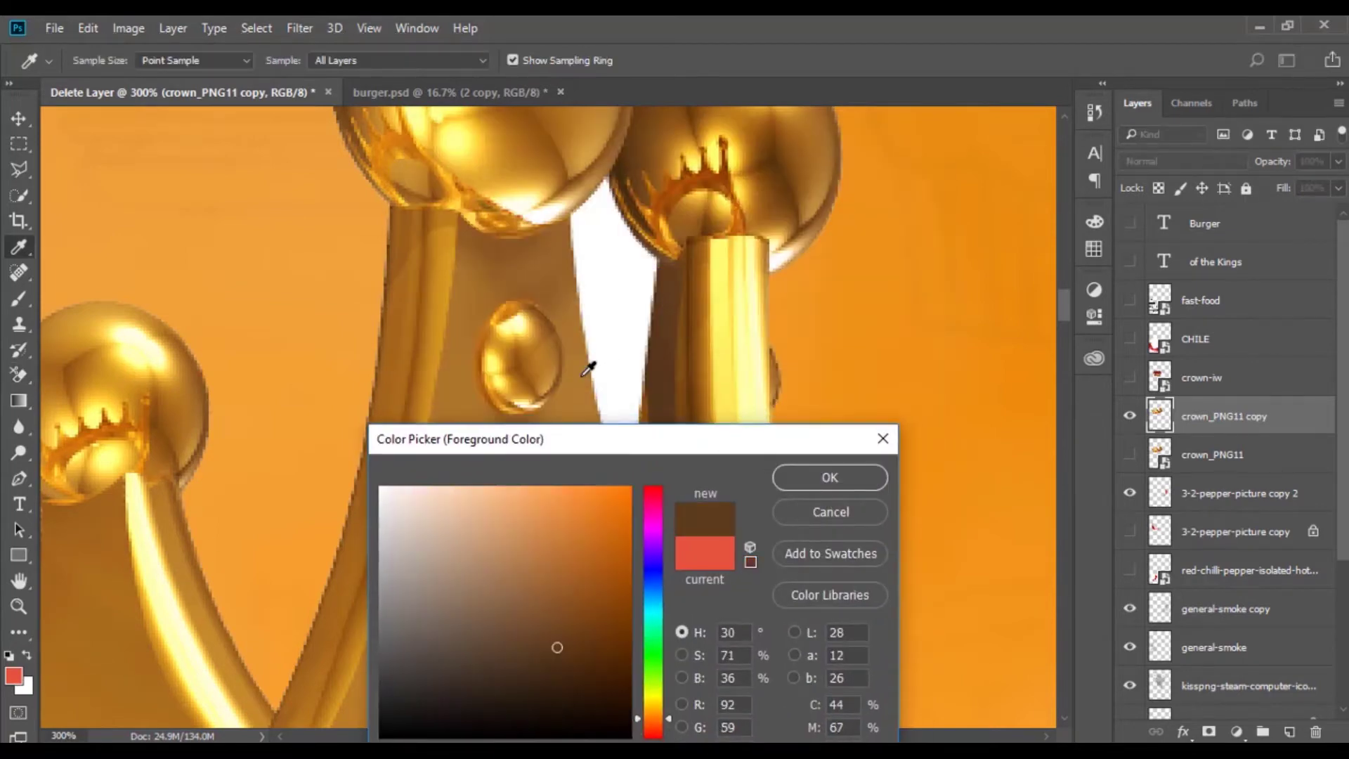
left_click(790, 477)
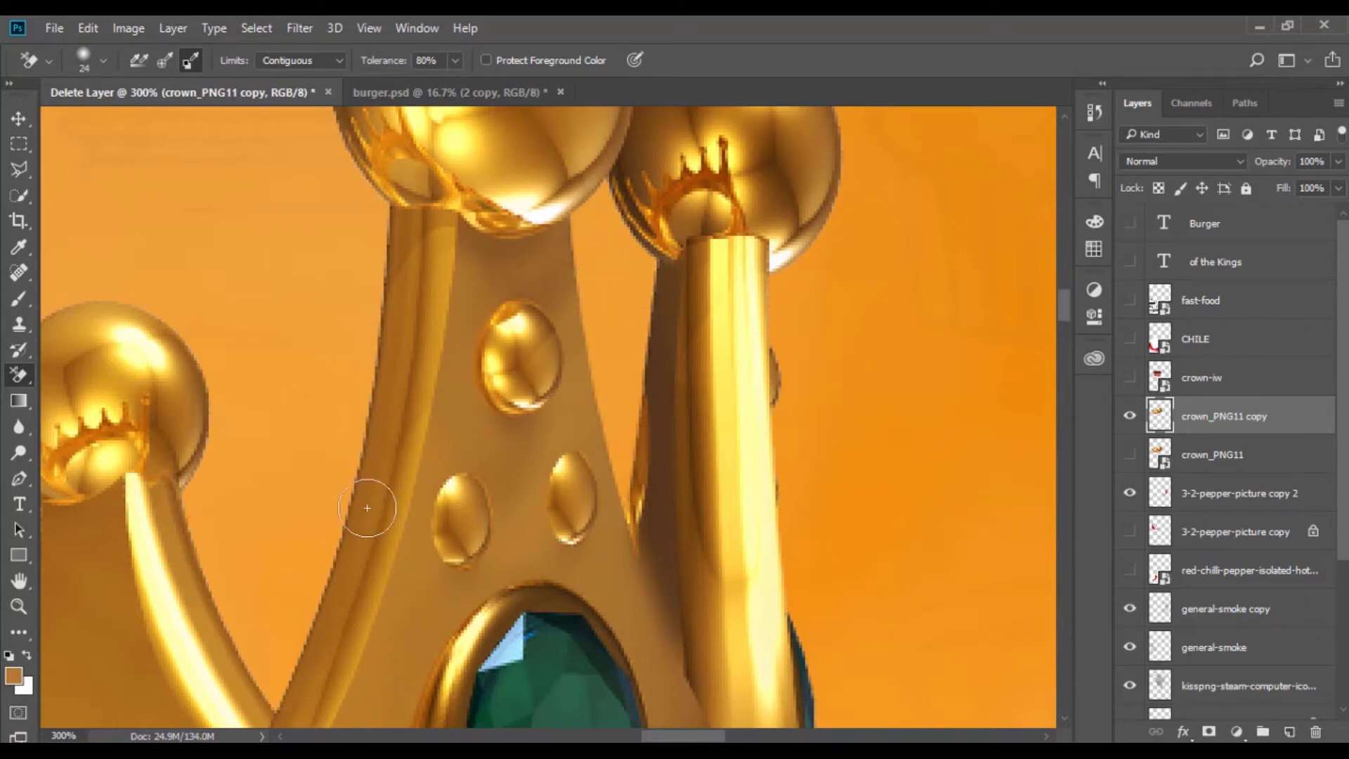
- Erase the white gaps between the crown's points with the Background Eraser
key("z")
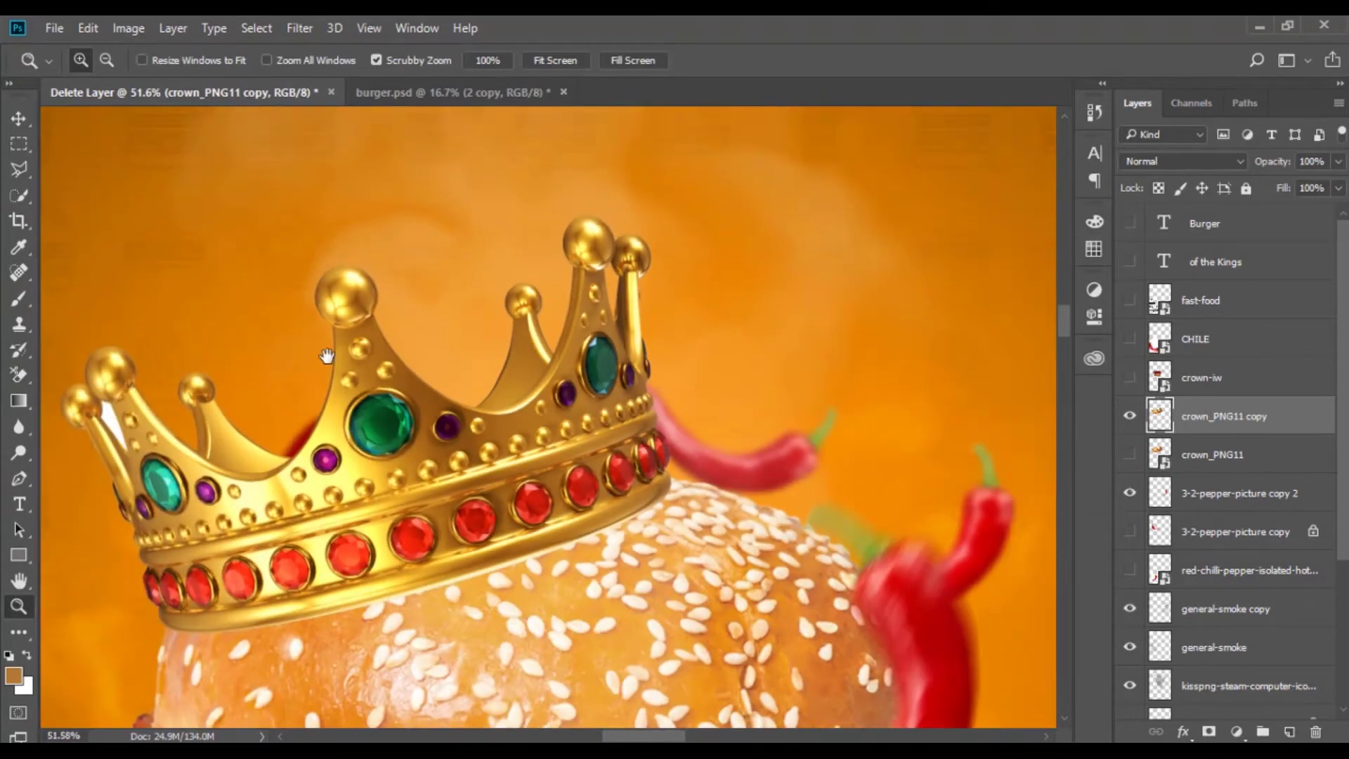
mouse_move(436, 485)
left_mouse_down()
mouse_move(302, 364)
mouse_move(335, 354)
left_mouse_up()
key("e")
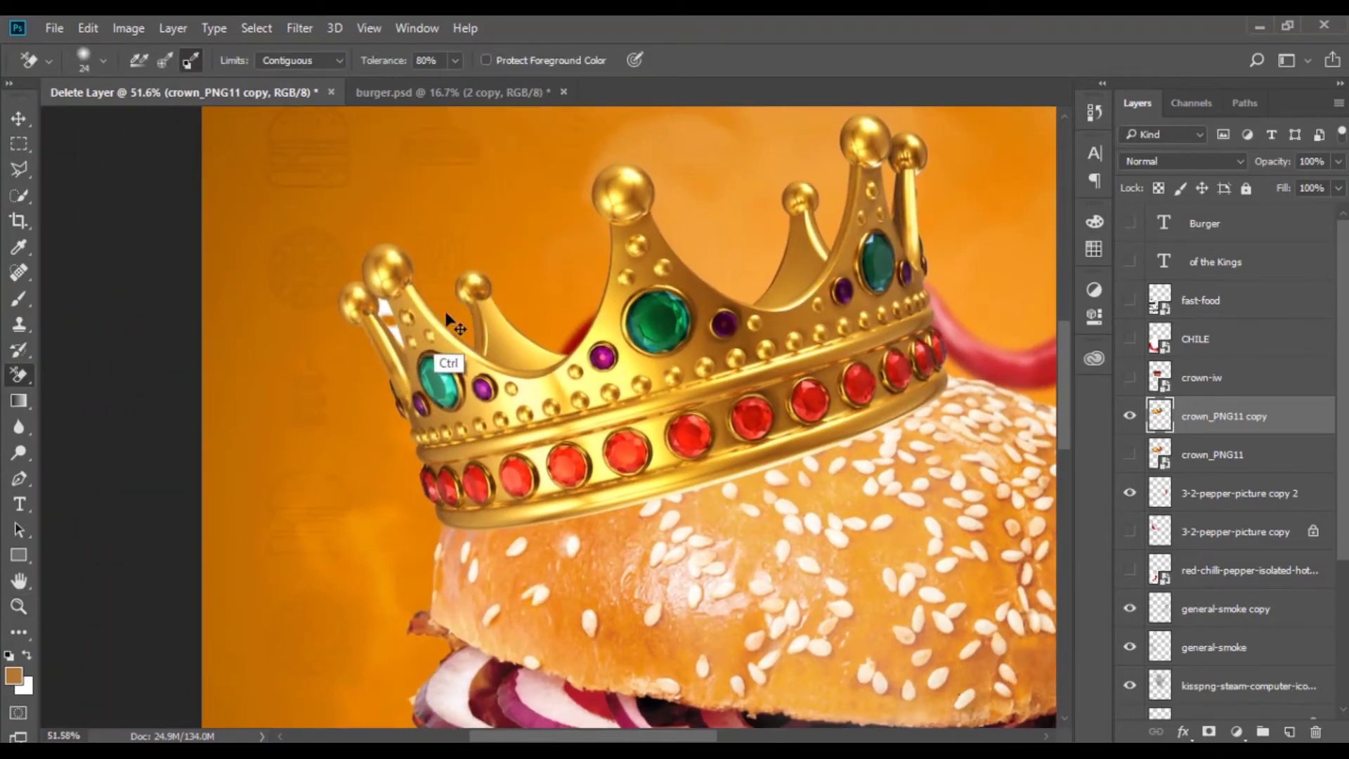
mouse_move(400, 303)
left_mouse_down()
mouse_move(484, 316)
mouse_move(436, 349)
left_mouse_up()
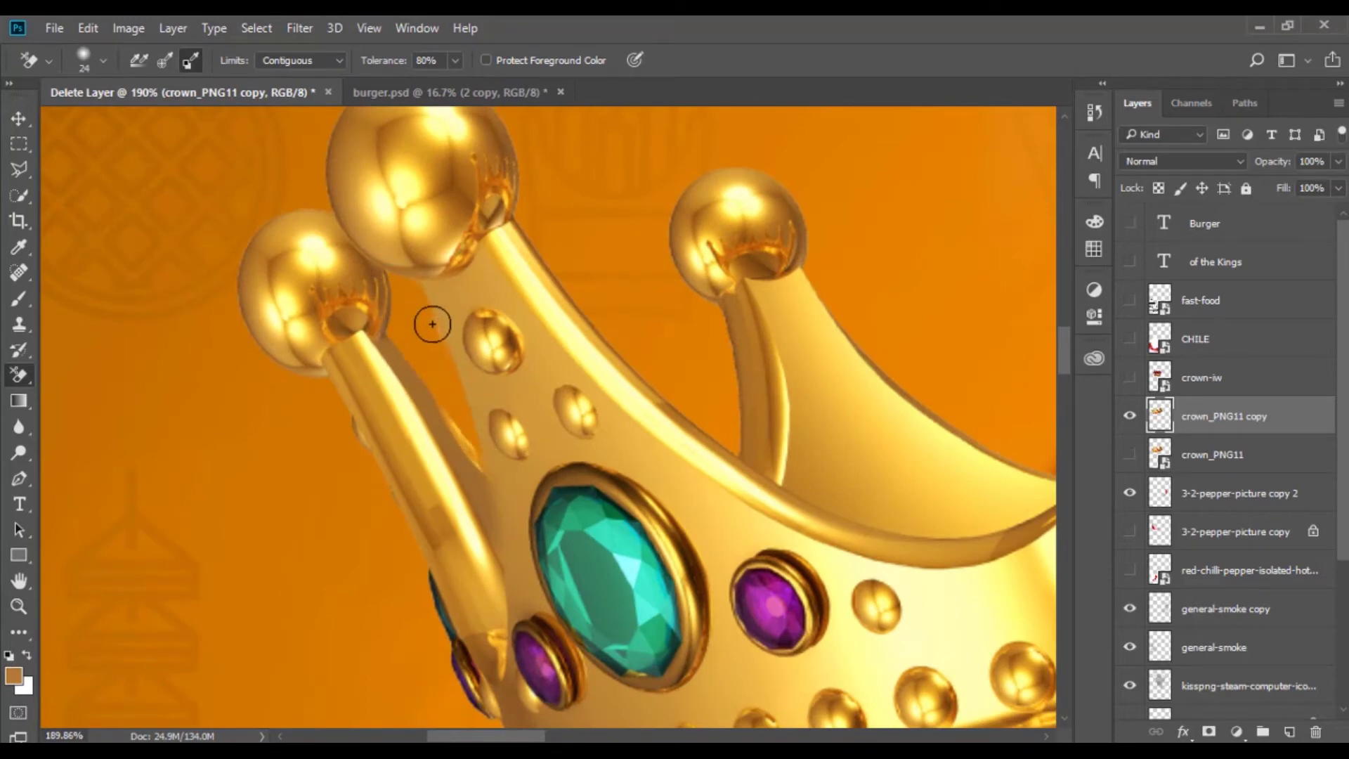
key("z")
left_click(457, 299, "alt")
left_click(666, 256)
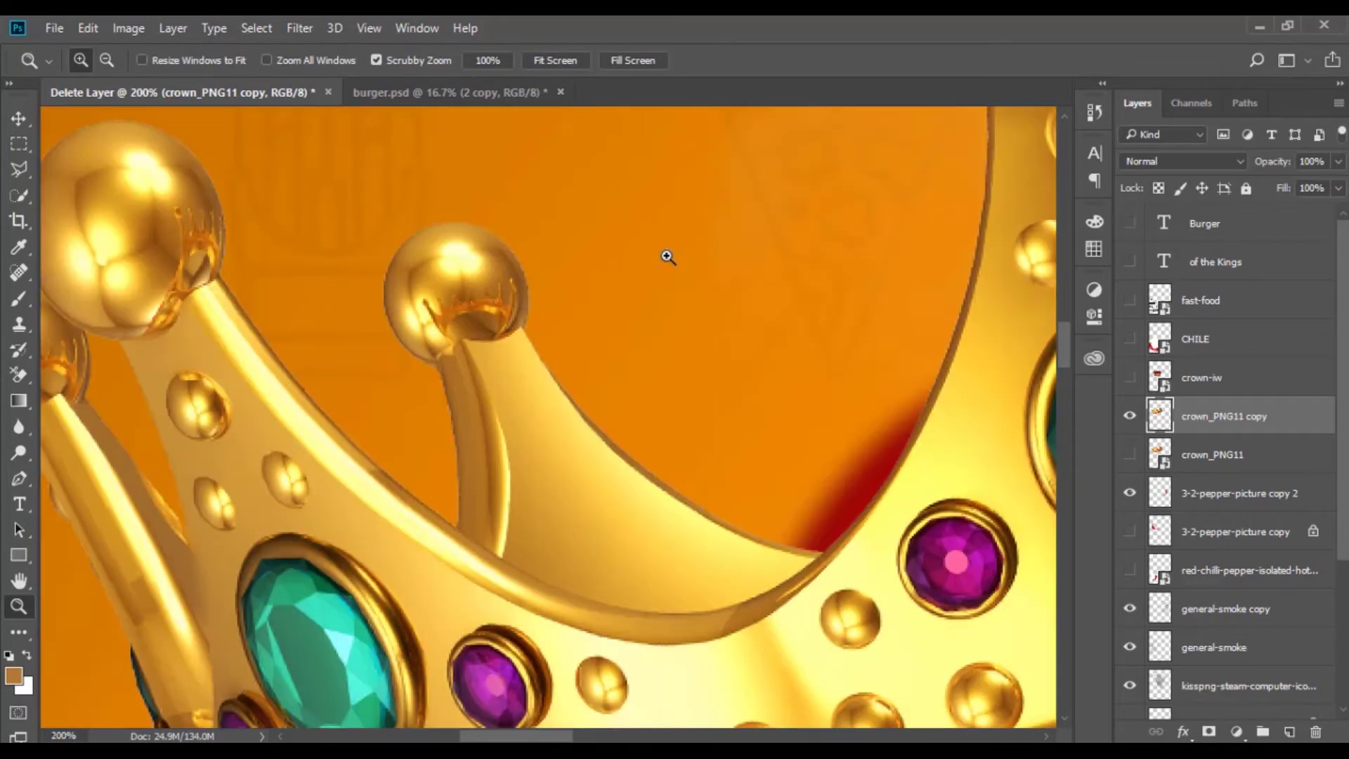
- Defringe the crown copy's edges by 1 pixel via Layer > Matting
left_click(173, 28)
mouse_move(234, 724)
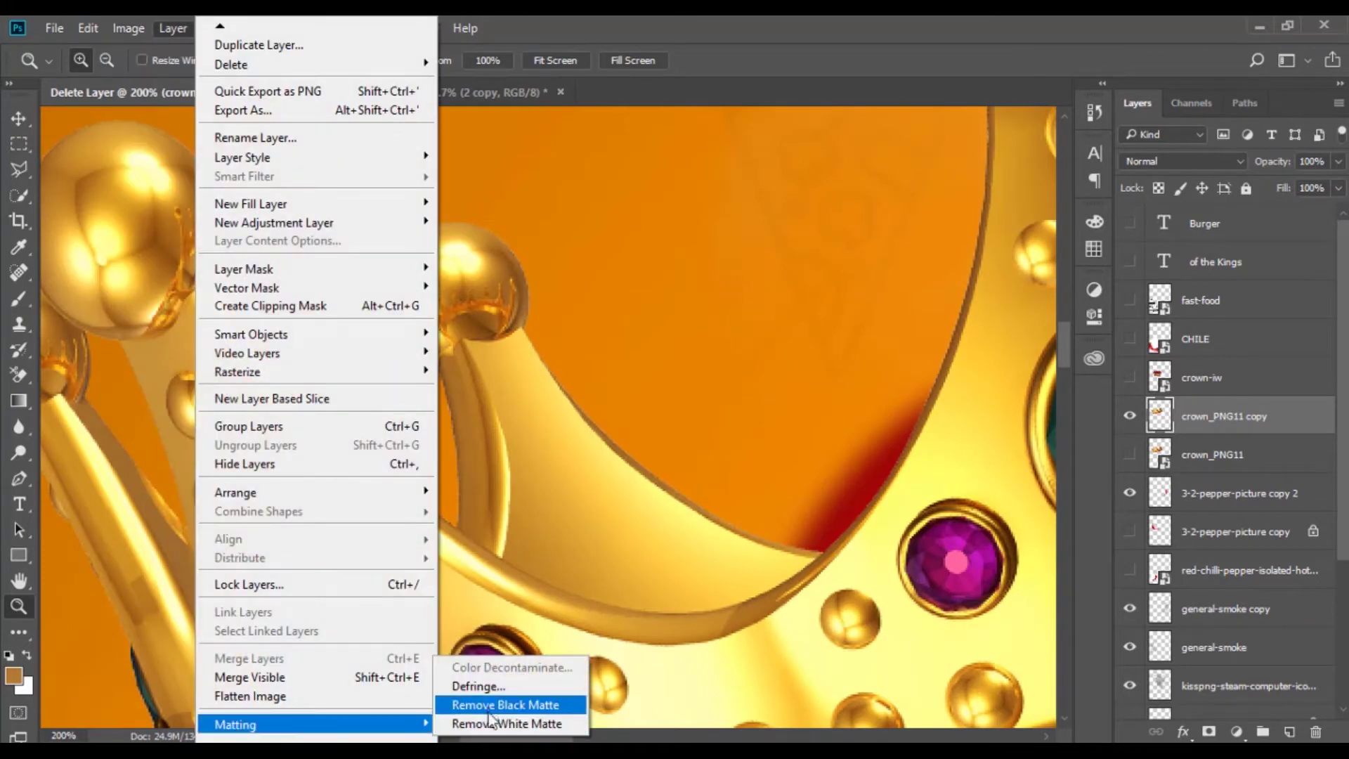
left_click(492, 686)
key("e")
left_click(749, 263)
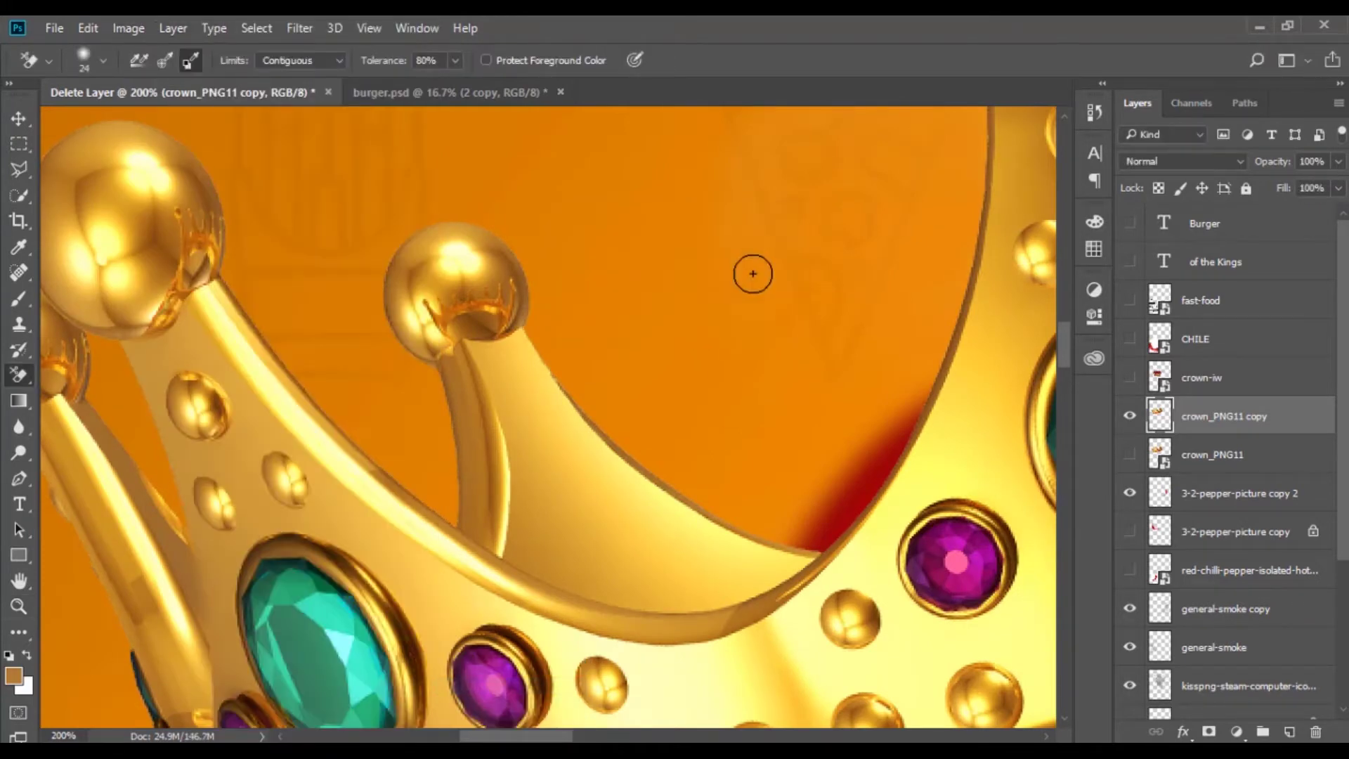
key("z")
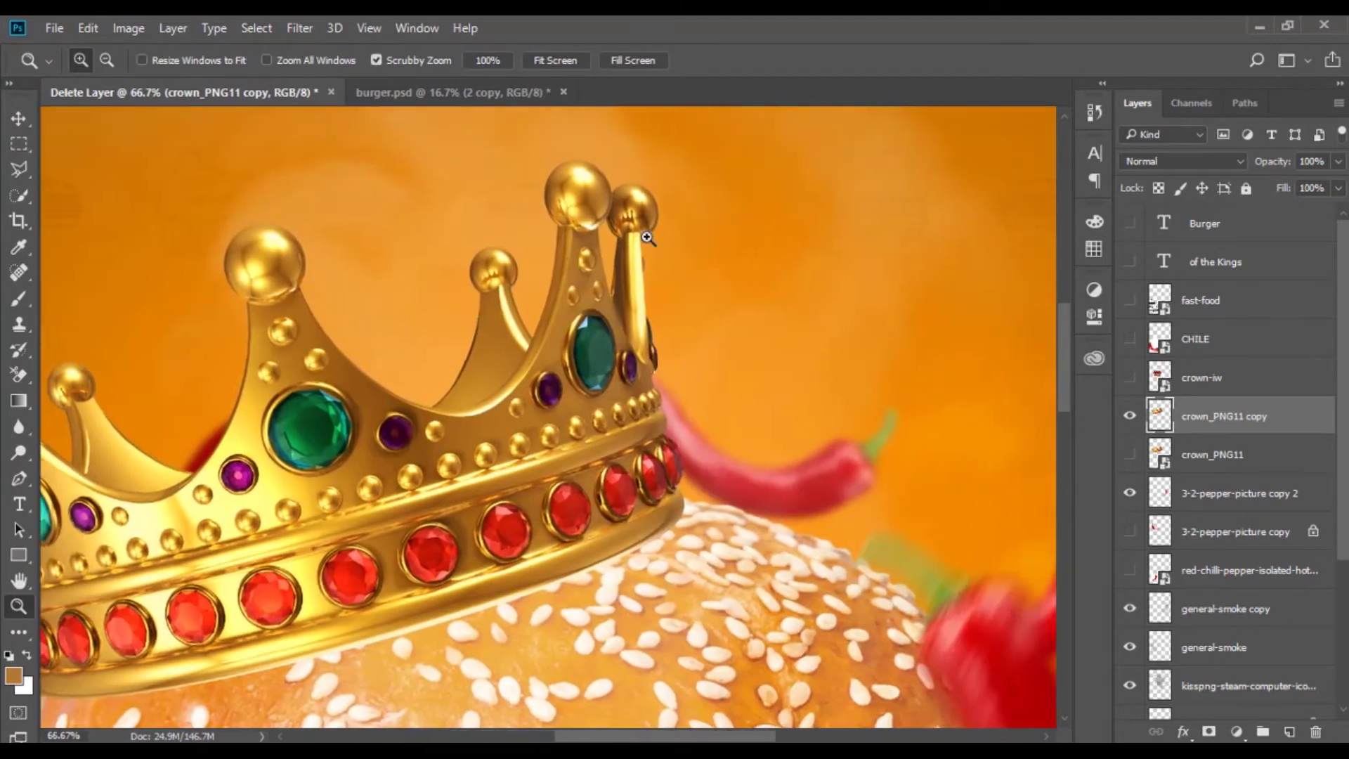
mouse_move(662, 444)
left_mouse_down()
mouse_move(688, 261)
mouse_move(601, 337)
left_mouse_up()
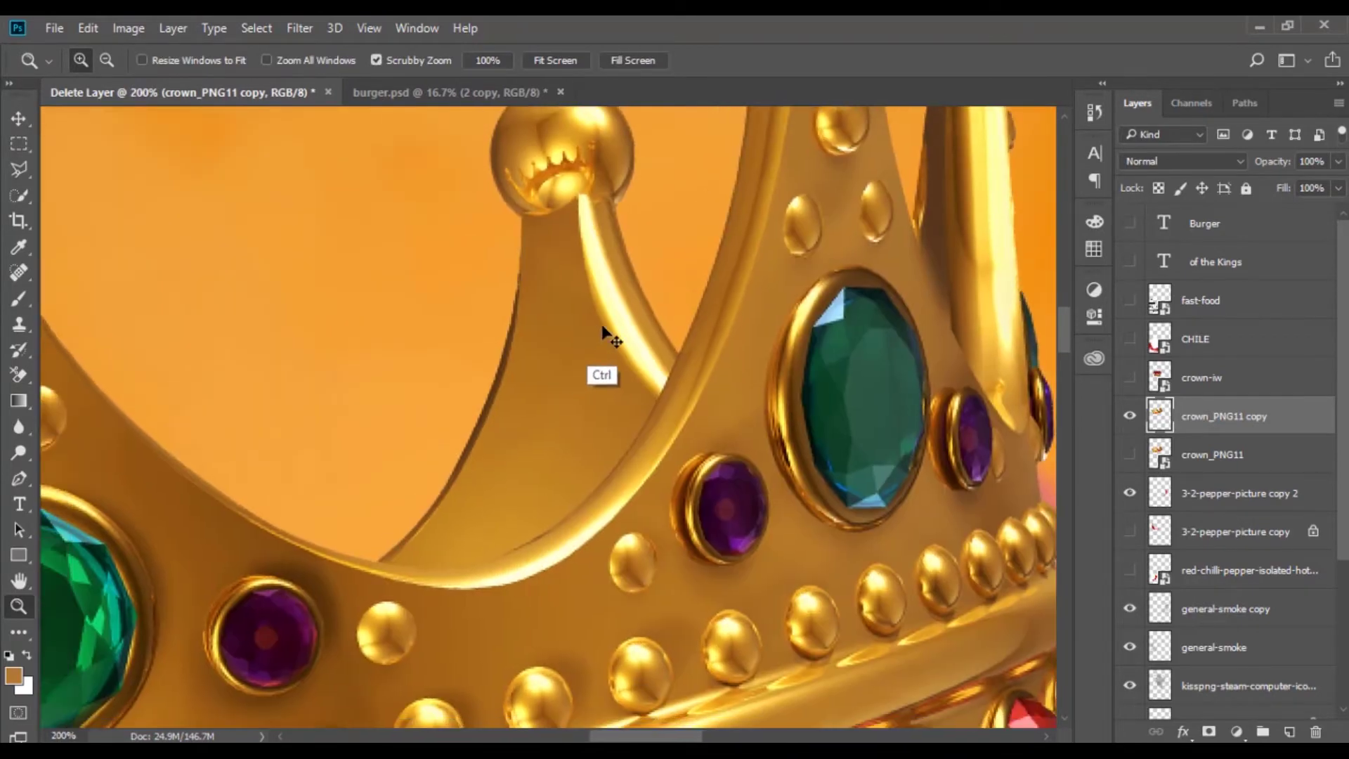
key("ctrl+minus")
key("ctrl+minus")
key("ctrl+minus")
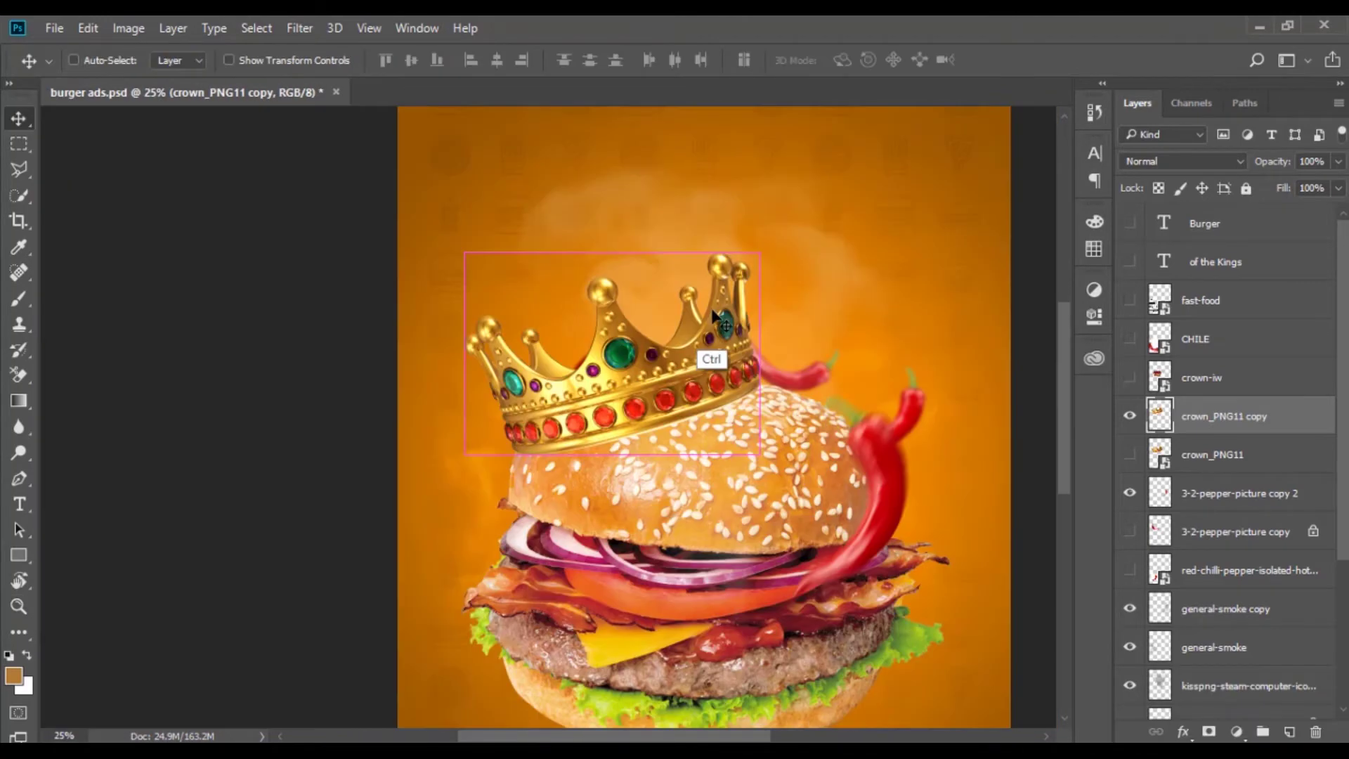
- Apply Hue/Saturation to the crown copy with saturation -12 and lightness +3
key("ctrl+u")
left_click_drag(681, 150, 973, 156)
mouse_move(922, 377)
left_mouse_down()
mouse_move(907, 382)
mouse_move(929, 378)
mouse_move(910, 337)
left_mouse_up()
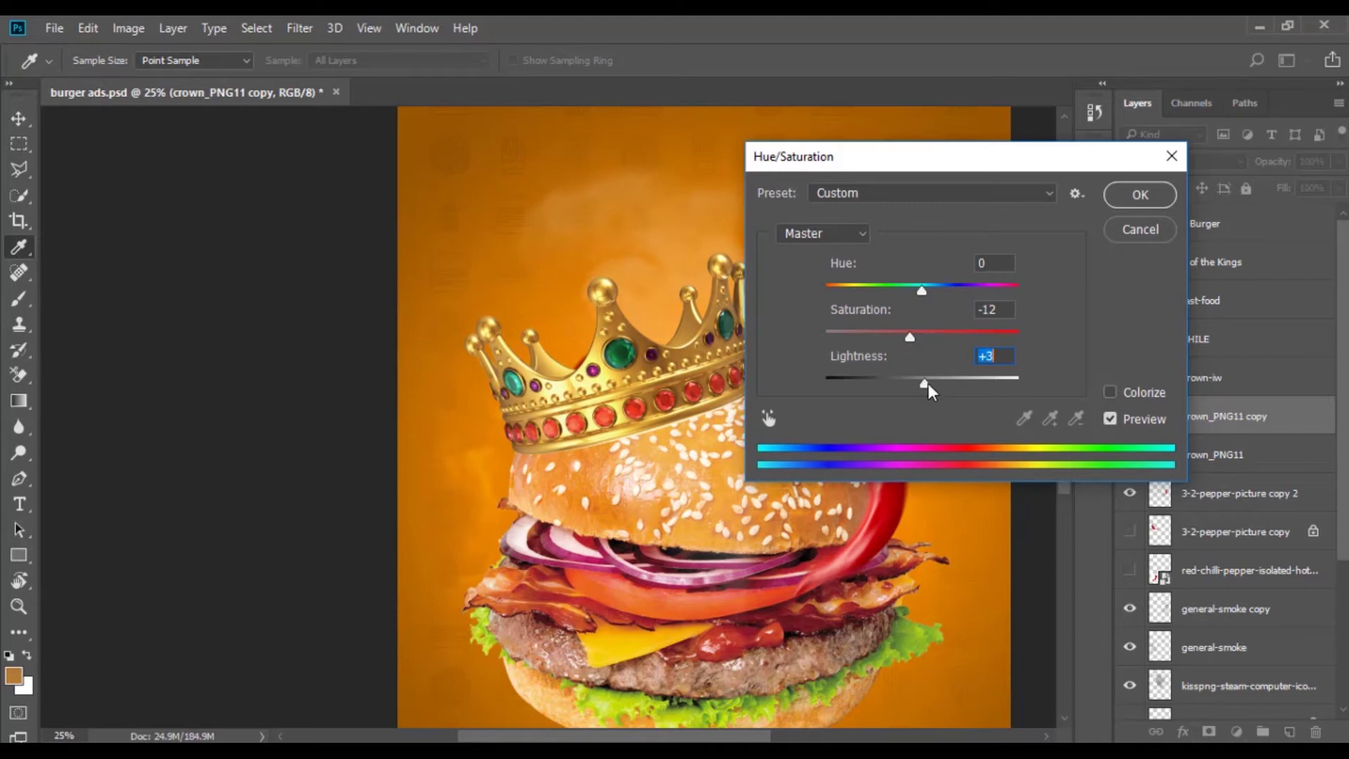
key("Return")
key("ctrl")
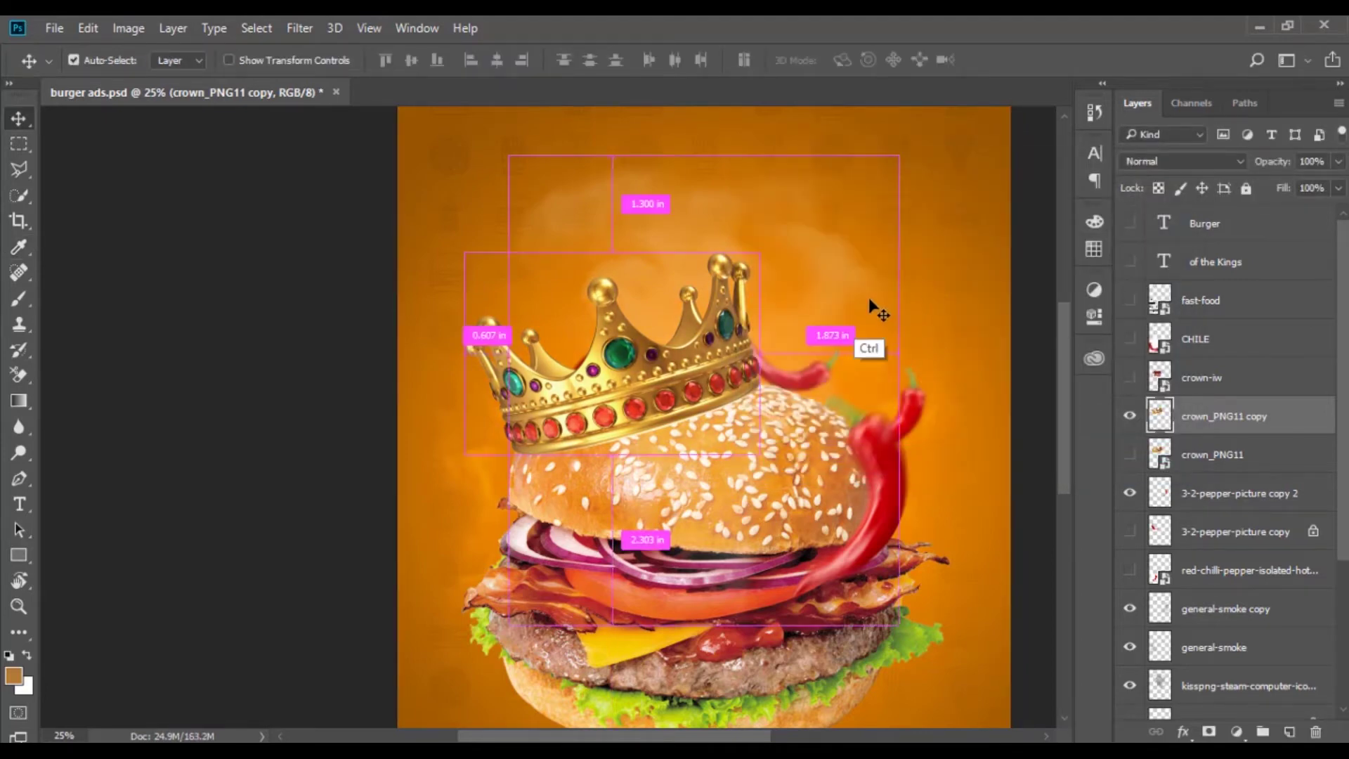
key("z")
left_click_drag(835, 302, 757, 290)
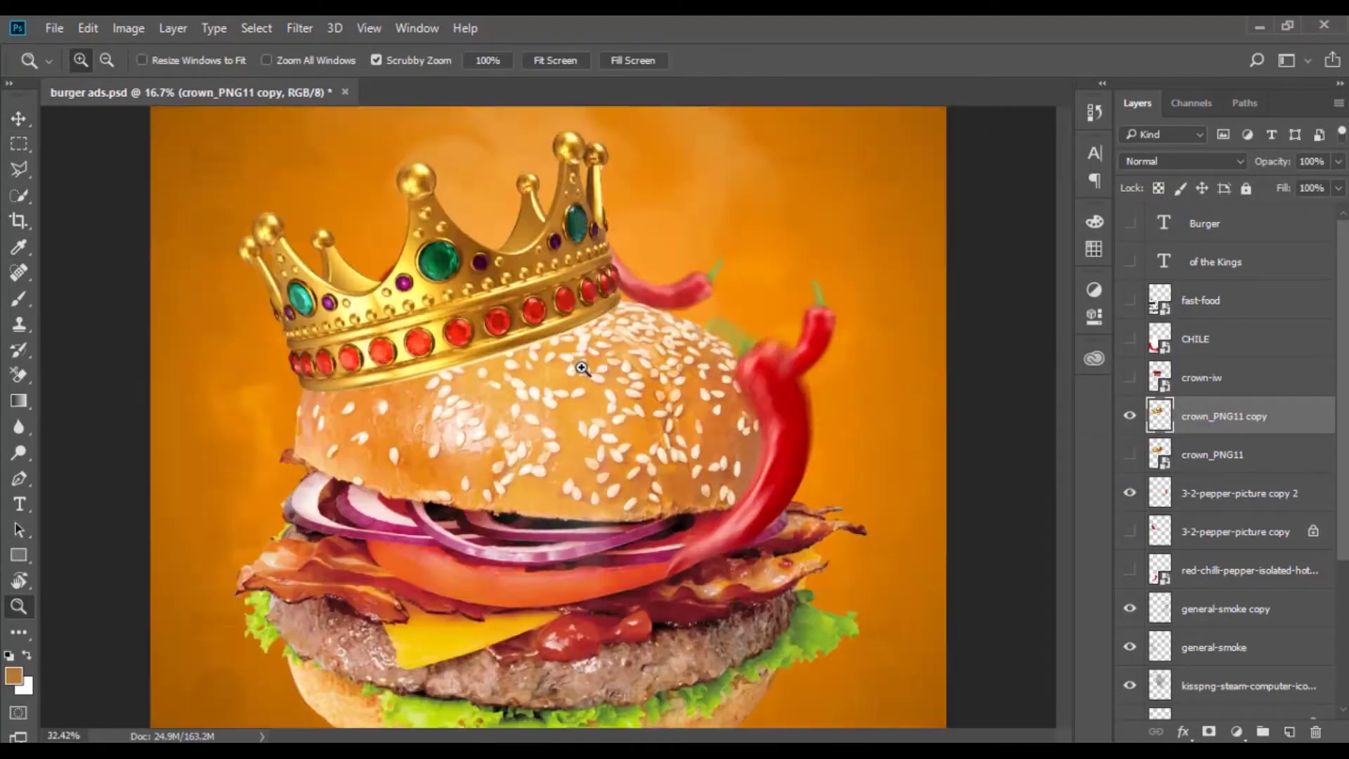
key("ctrl+minus")
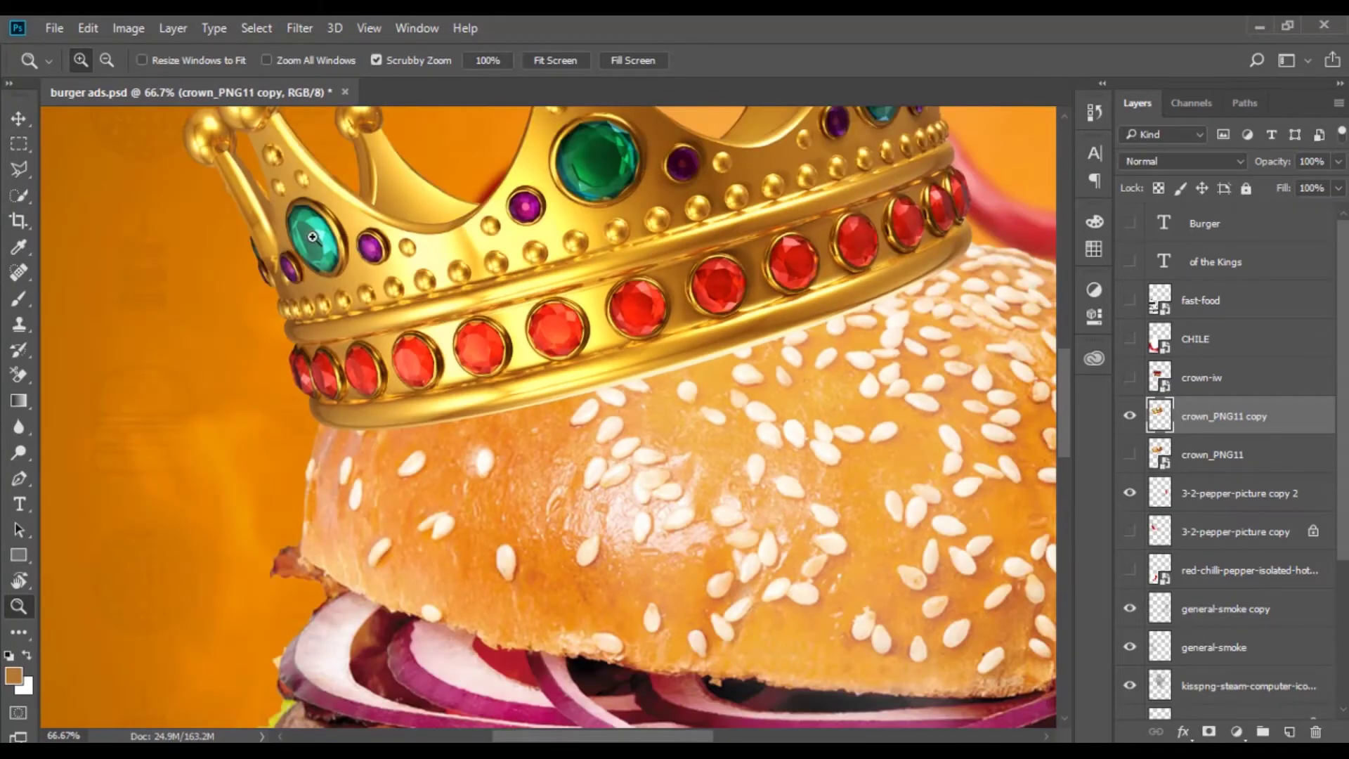
- Paint a first black shadow beneath the crown on a new layer
key("b")
key("d")
key("ctrl+shift+alt+n")
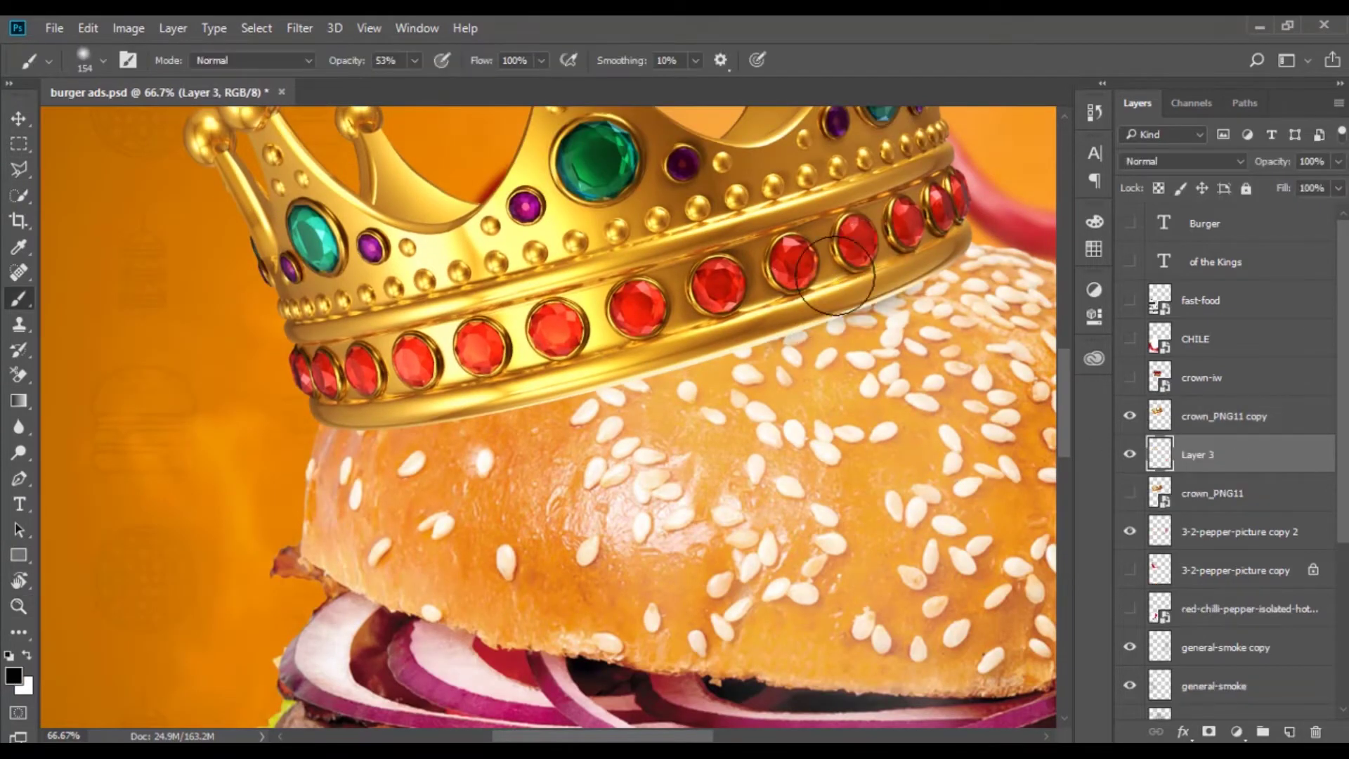
left_click_drag(843, 277, 609, 410)
left_click_drag(925, 239, 798, 301)
key("z")
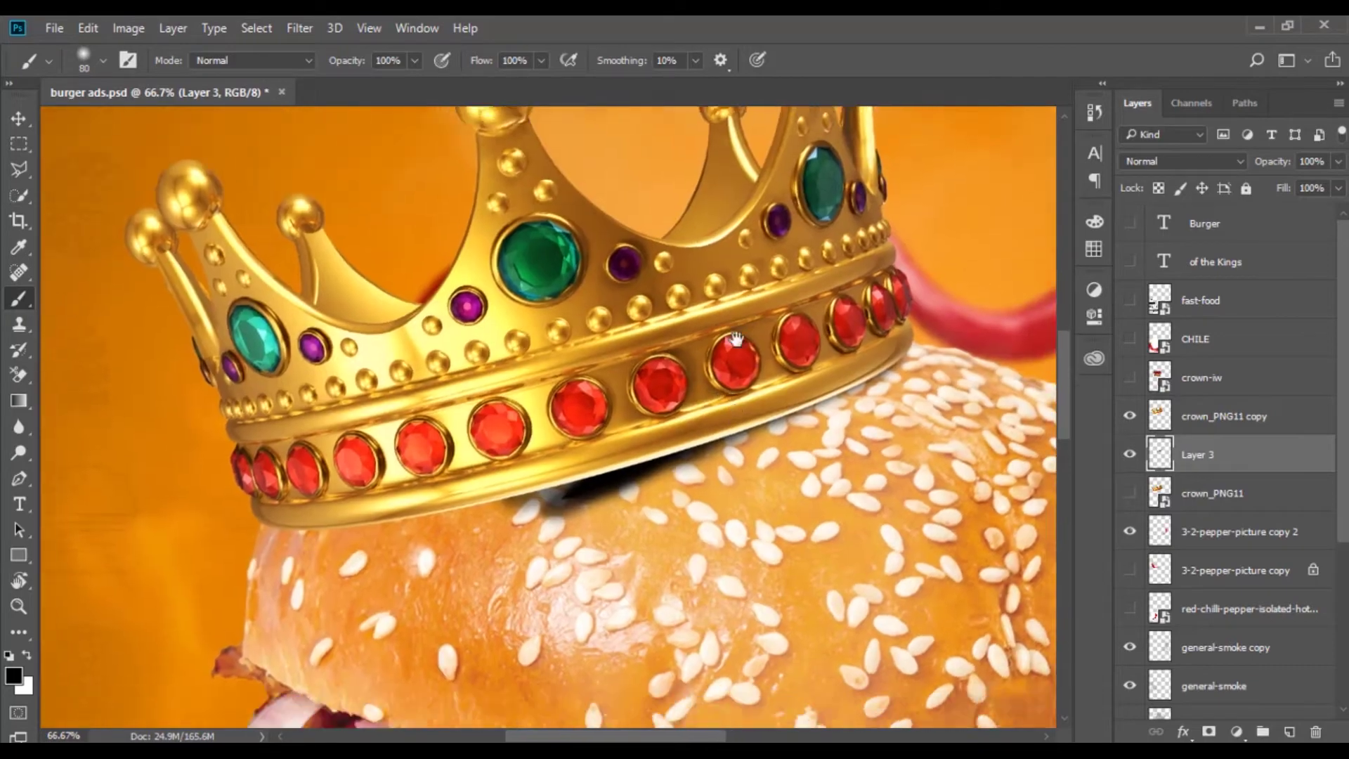
left_click(686, 347, "alt")
- Flip the Layer 2 burger horizontally with Free Transform
key("v")
left_click(731, 456, "ctrl")
key("ctrl+t")
right_click(731, 457)
left_click(813, 413)
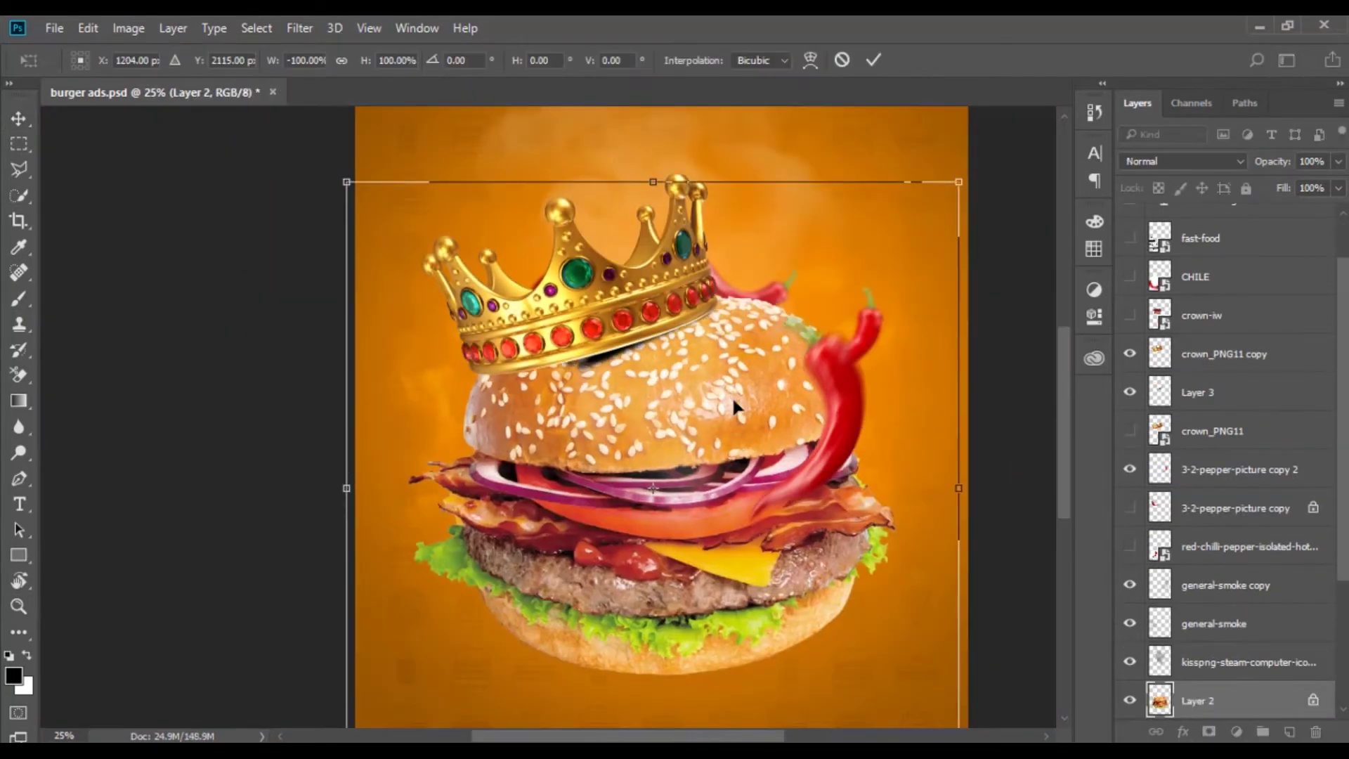
key("Return")
- Show the crown copy again and rotate it to tilt on the bun
left_click(1130, 353)
key("ctrl+t")
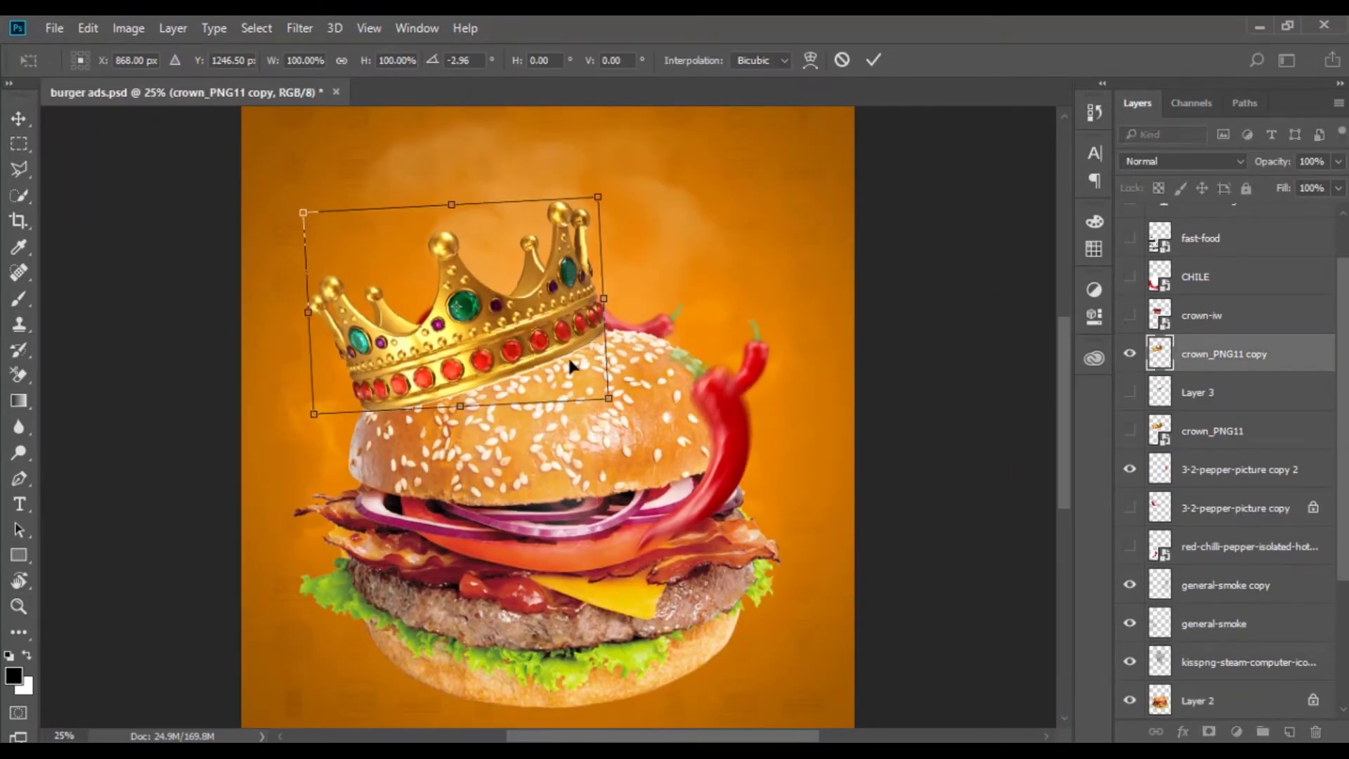
key("Escape")
key("ctrl+t")
left_click_drag(649, 406, 667, 249)
key("Return")
- Paint a broad black shadow under the crown's lower edge on a new layer
key("alt+bracketleft")
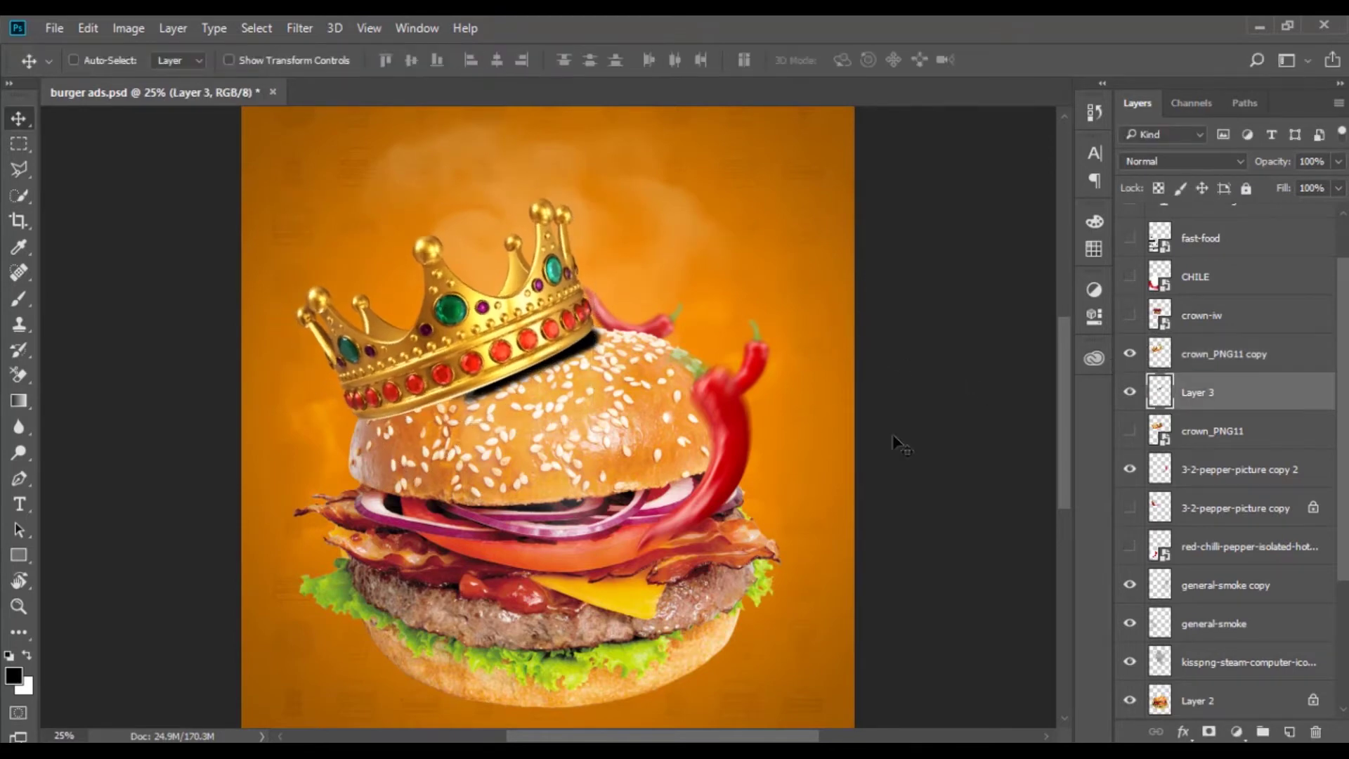
key("Delete")
key("ctrl+shift+alt+n")
key("ctrl+plus")
key("ctrl+plus")
key("b")
left_click_drag(430, 401, 274, 492)
left_click_drag(394, 435, 161, 534)
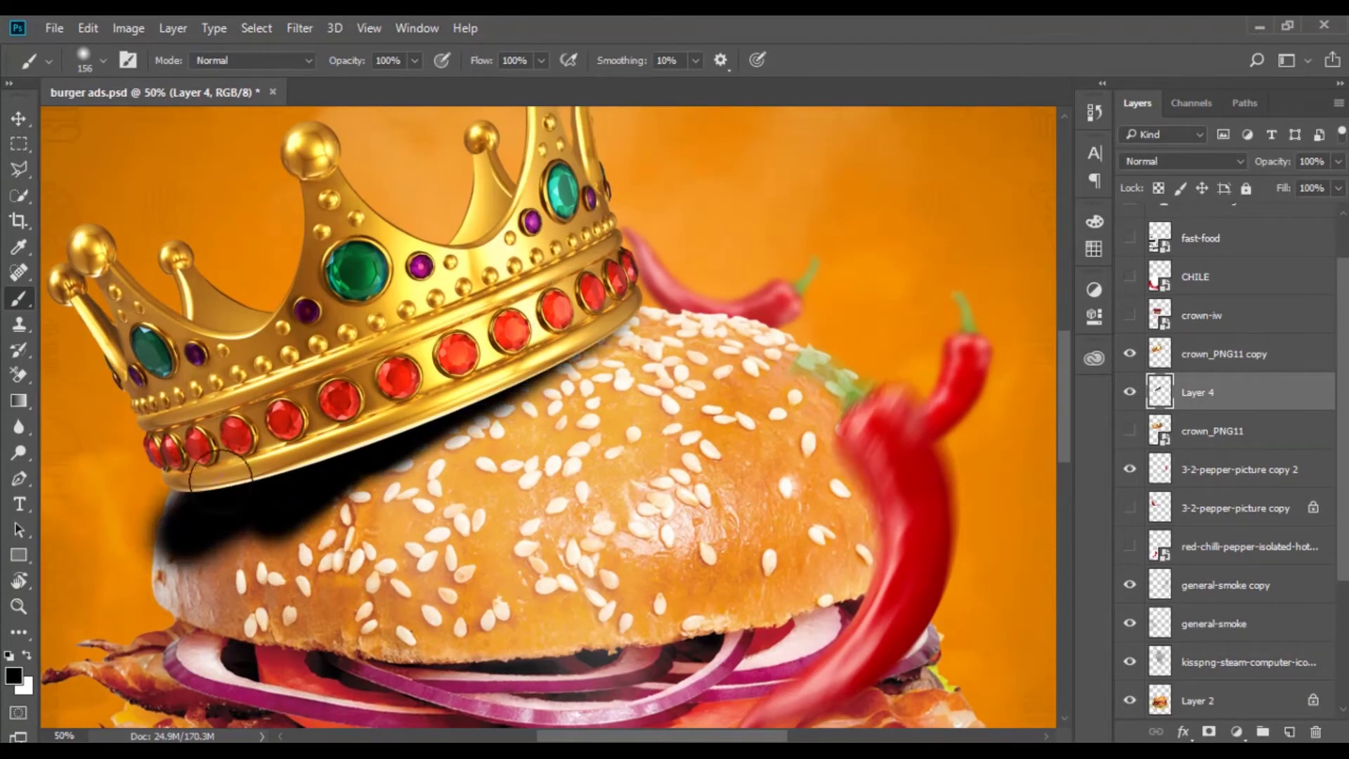
mouse_move(436, 415)
left_mouse_down()
mouse_move(199, 548)
mouse_move(141, 604)
left_mouse_up()
left_click_drag(576, 355, 435, 388)
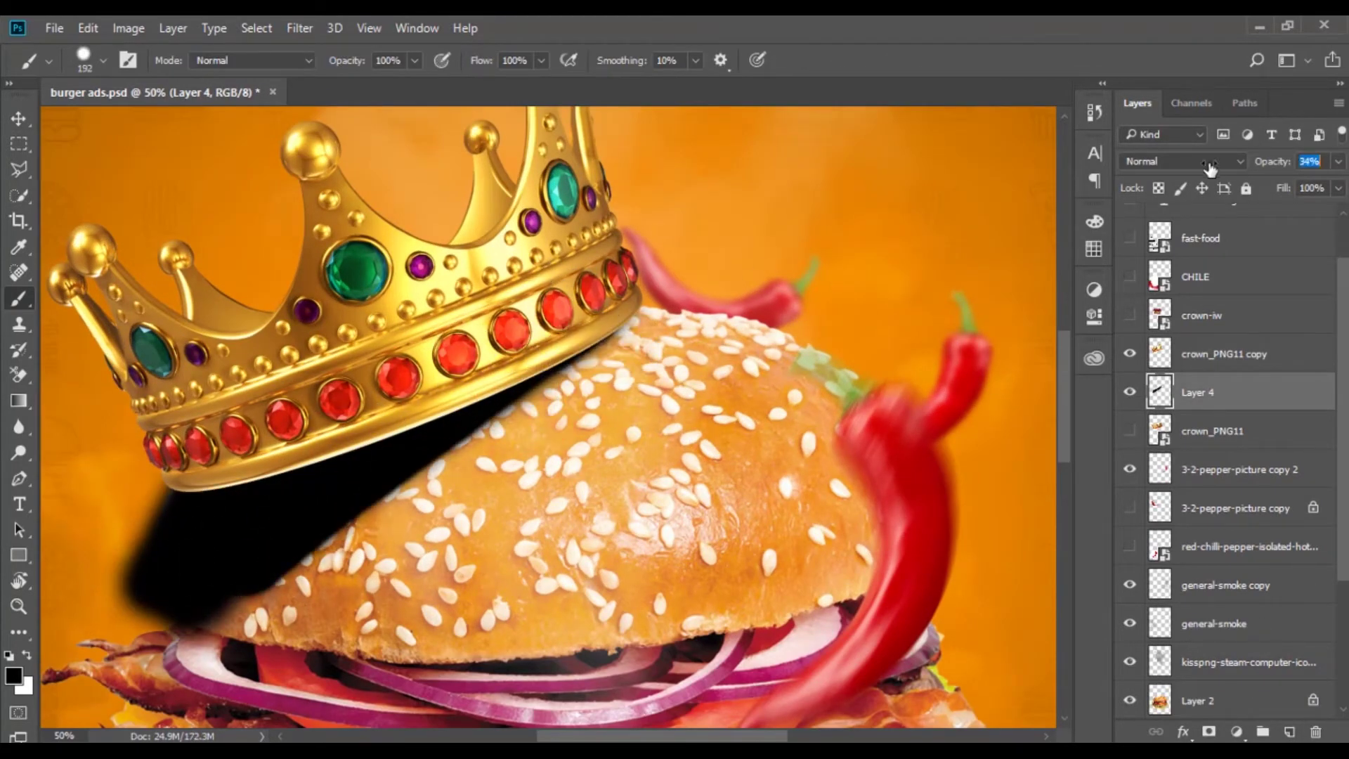
- Move the shadow below the crown, clip it, and paint a dark stroke on a new clipped layer
key("Return")
key("ctrl+bracketleft")
key("ctrl+bracketleft")
key("ctrl+bracketleft")
key("ctrl+alt+g")
key("ctrl+minus")
key("ctrl+shift+alt+n")
key("ctrl+alt+g")
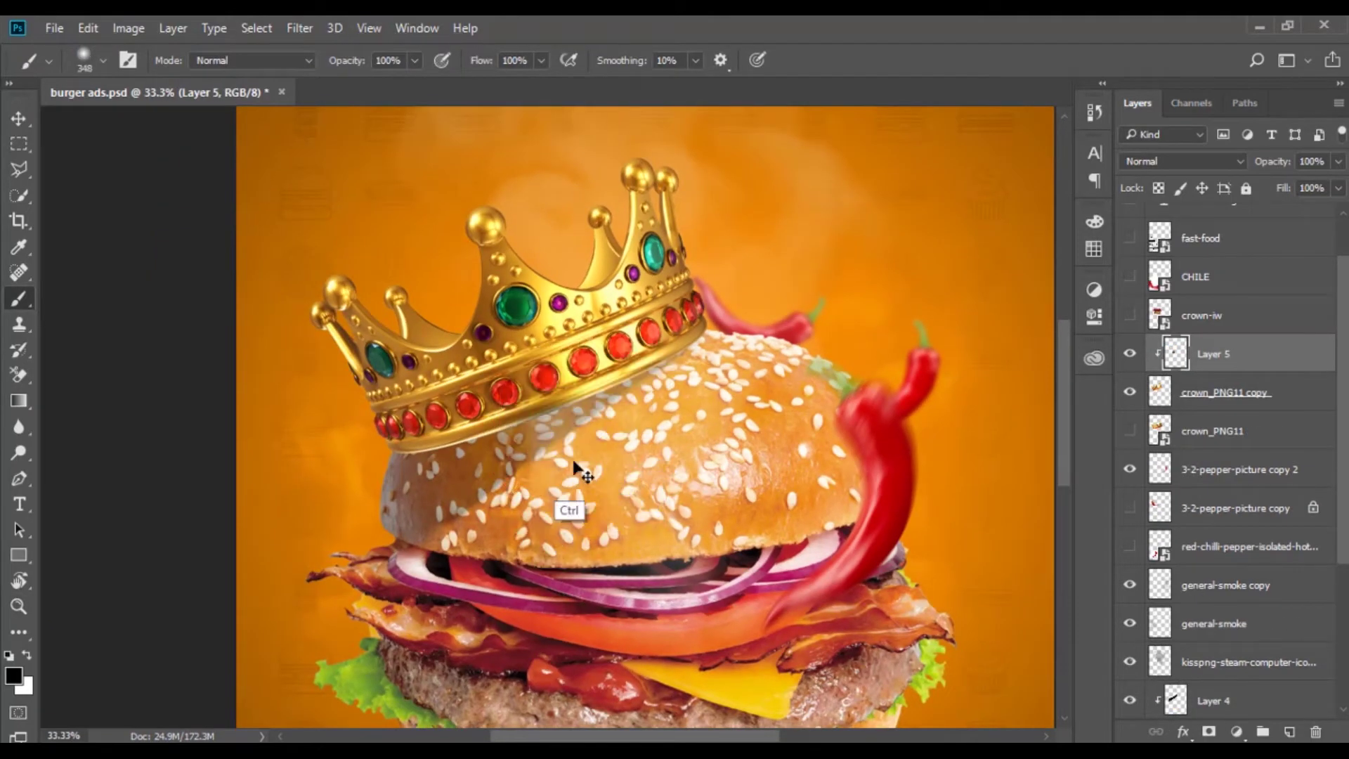
left_click_drag(722, 331, 331, 303)
- Set the crown shading layer to 10% opacity and touch up the crown rim
double_click(1311, 161)
type("10")
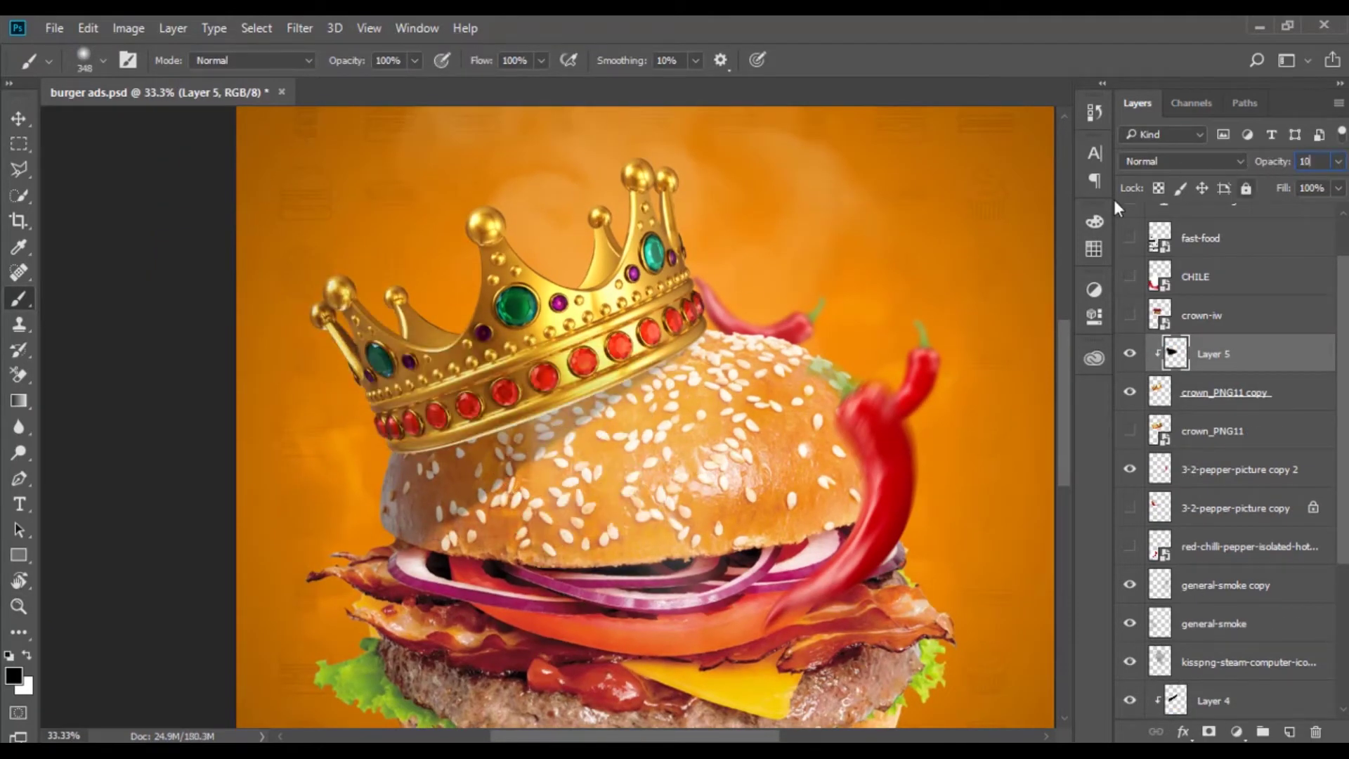
key("Return")
left_click(555, 404)
key("alt+bracketleft")
key("j")
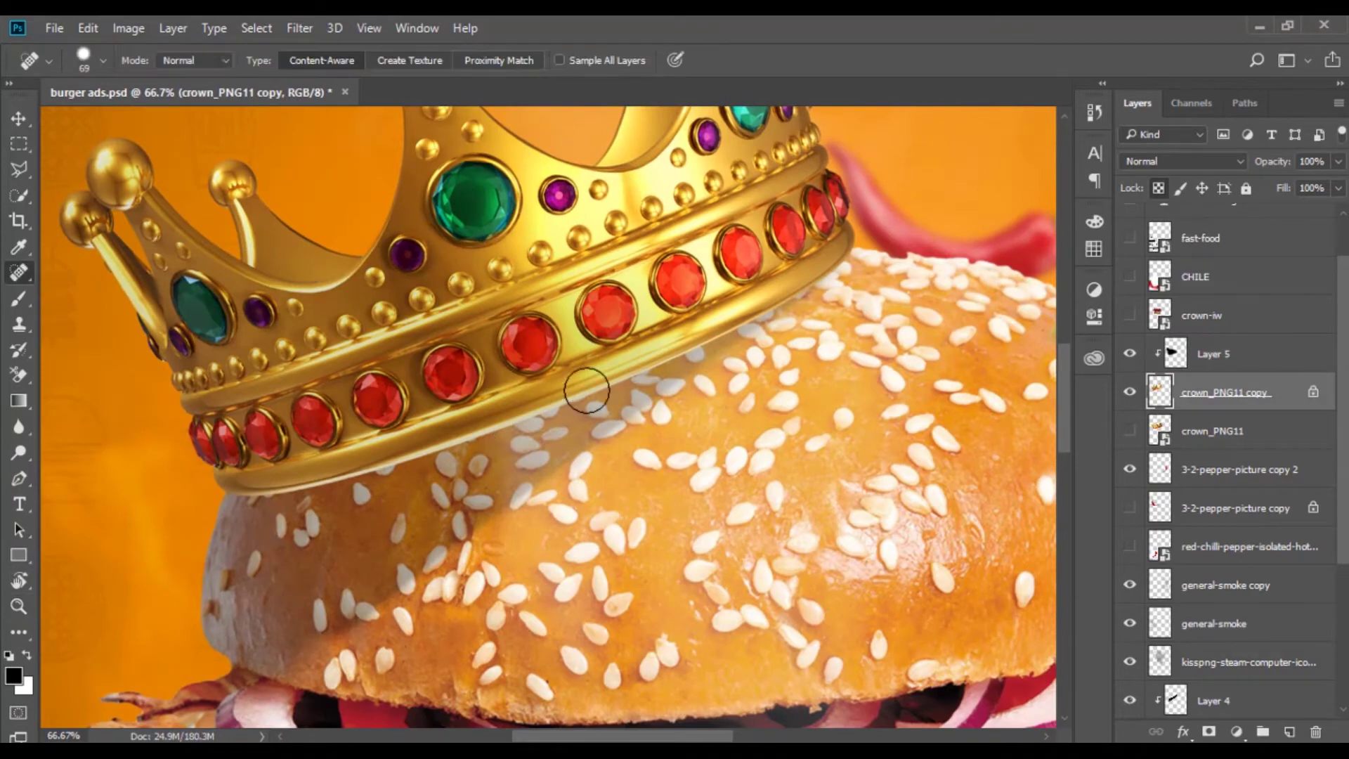
key("s")
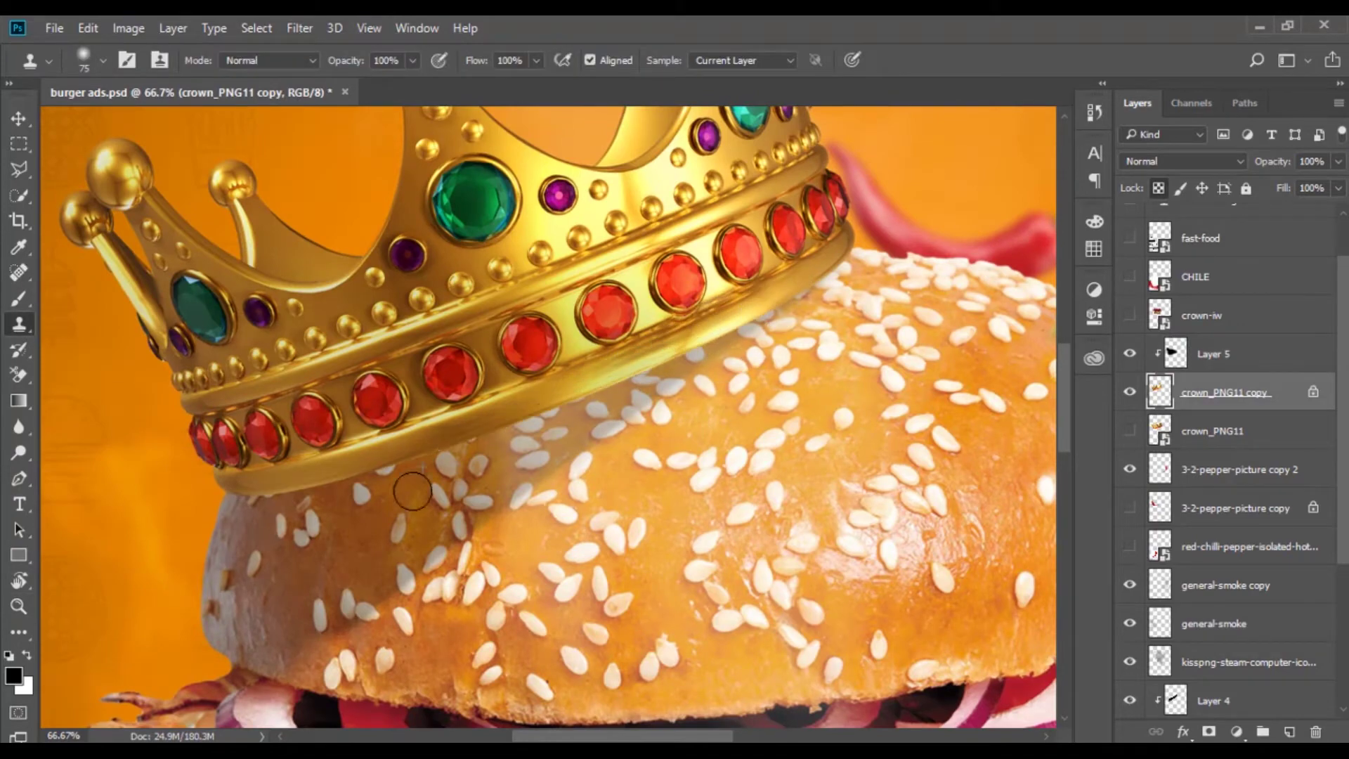
key("z")
left_click(422, 348, "alt")
- Undo an accidental merge and raise the Layer 4 shadow's opacity to 44%
left_click(412, 512, "ctrl")
key("e")
key("ctrl+e")
key("shift+e")
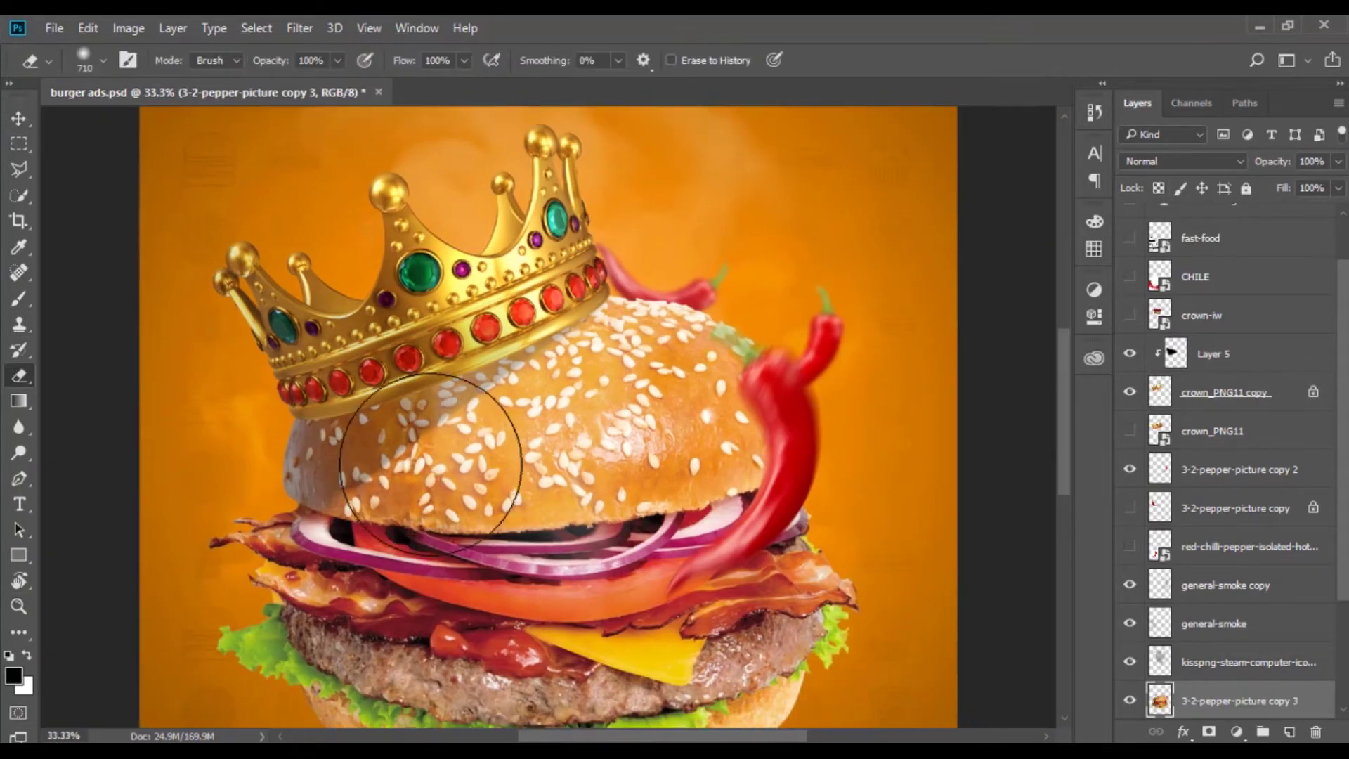
scroll(1180, 650, "down", 3)
key("ctrl+z")
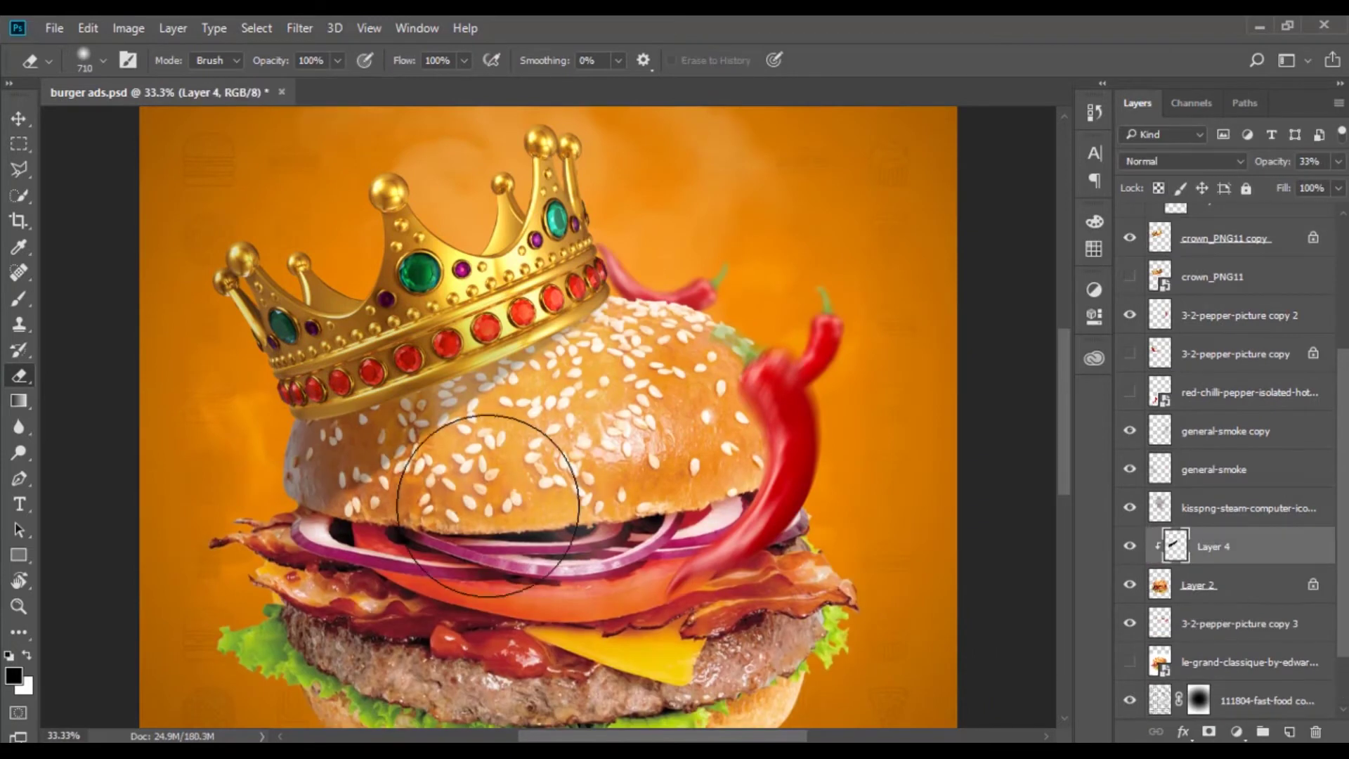
left_click_drag(1279, 165, 1289, 171)
- Fill the crown outline black on a new clipped layer and distort it into a cast shadow
key("ctrl+shift+alt+n")
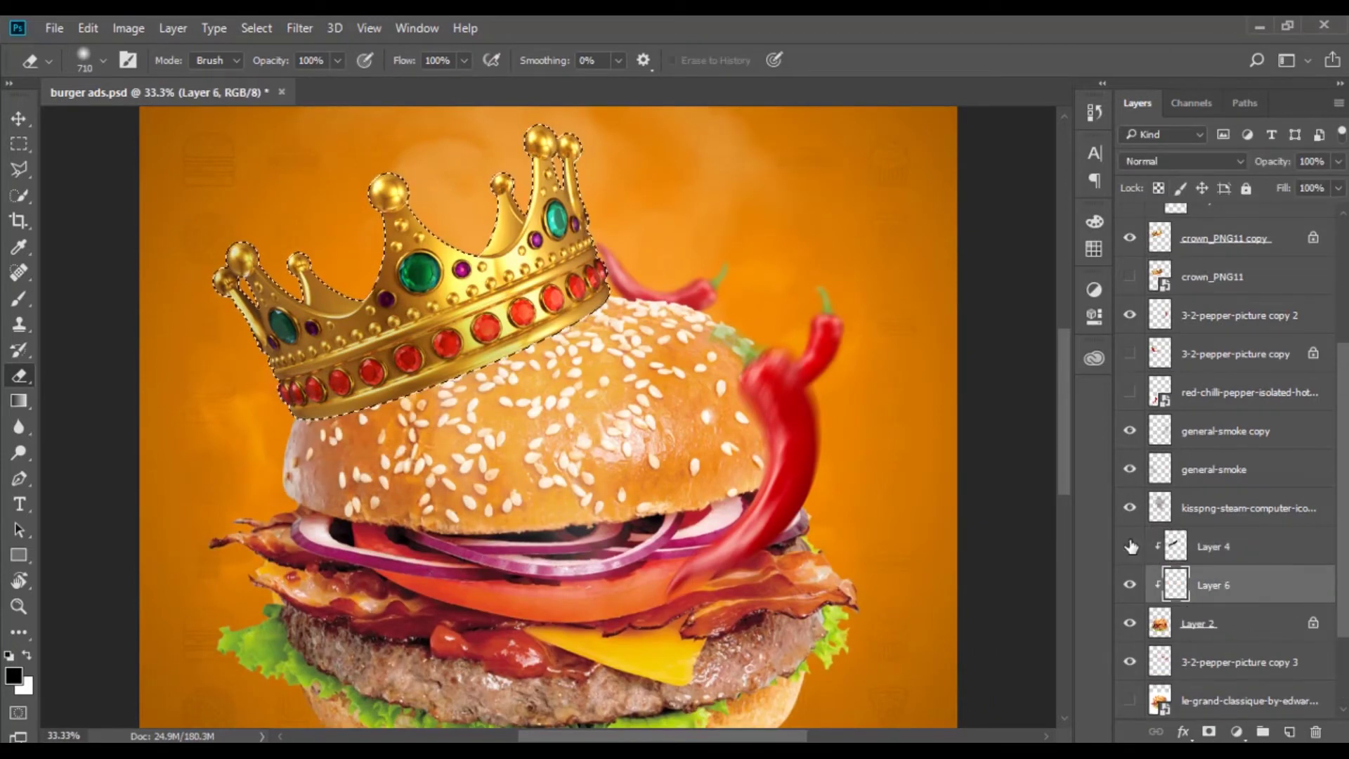
left_click(1130, 547)
key("ctrl+BackSpace")
key("ctrl+t")
mouse_move(411, 127)
left_mouse_down()
mouse_move(415, 575)
mouse_move(636, 111)
left_mouse_up()
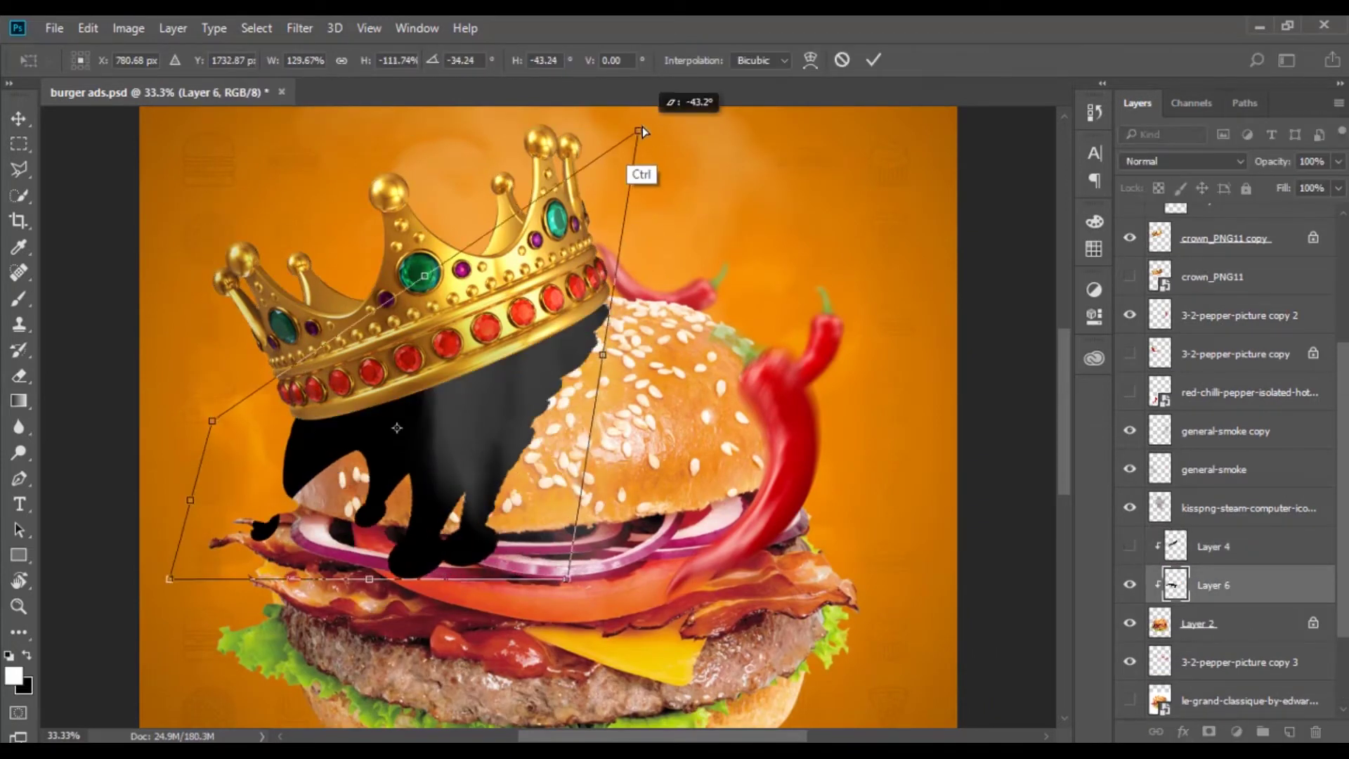
left_click_drag(567, 579, 542, 557)
left_click_drag(169, 578, 91, 693)
left_click_drag(636, 111, 632, 150)
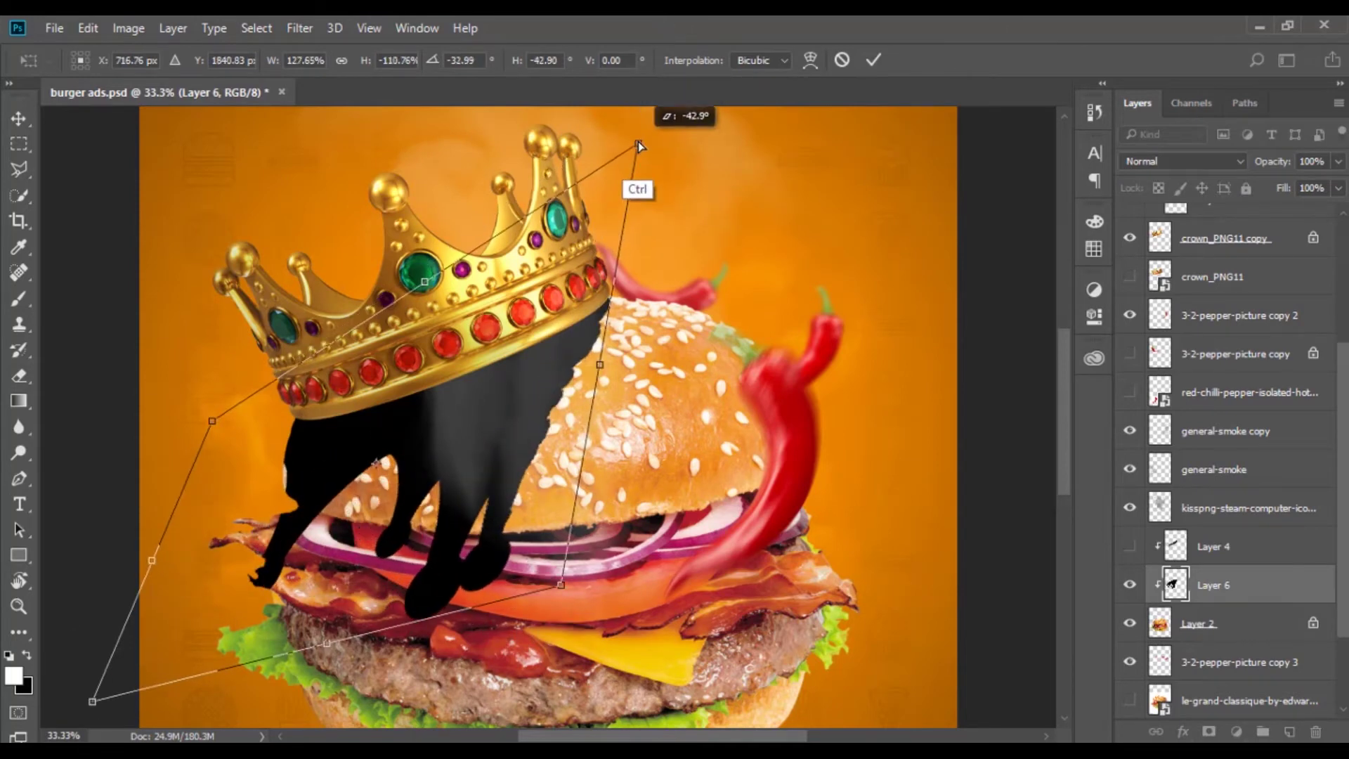
key("Return")
- Gaussian-blur the cast shadow, lower its opacity to 27%, and skew its bottom edge
key("e")
left_click(300, 28)
left_click(225, 309)
left_click(1033, 187)
key("v")
key("2")
key("7")
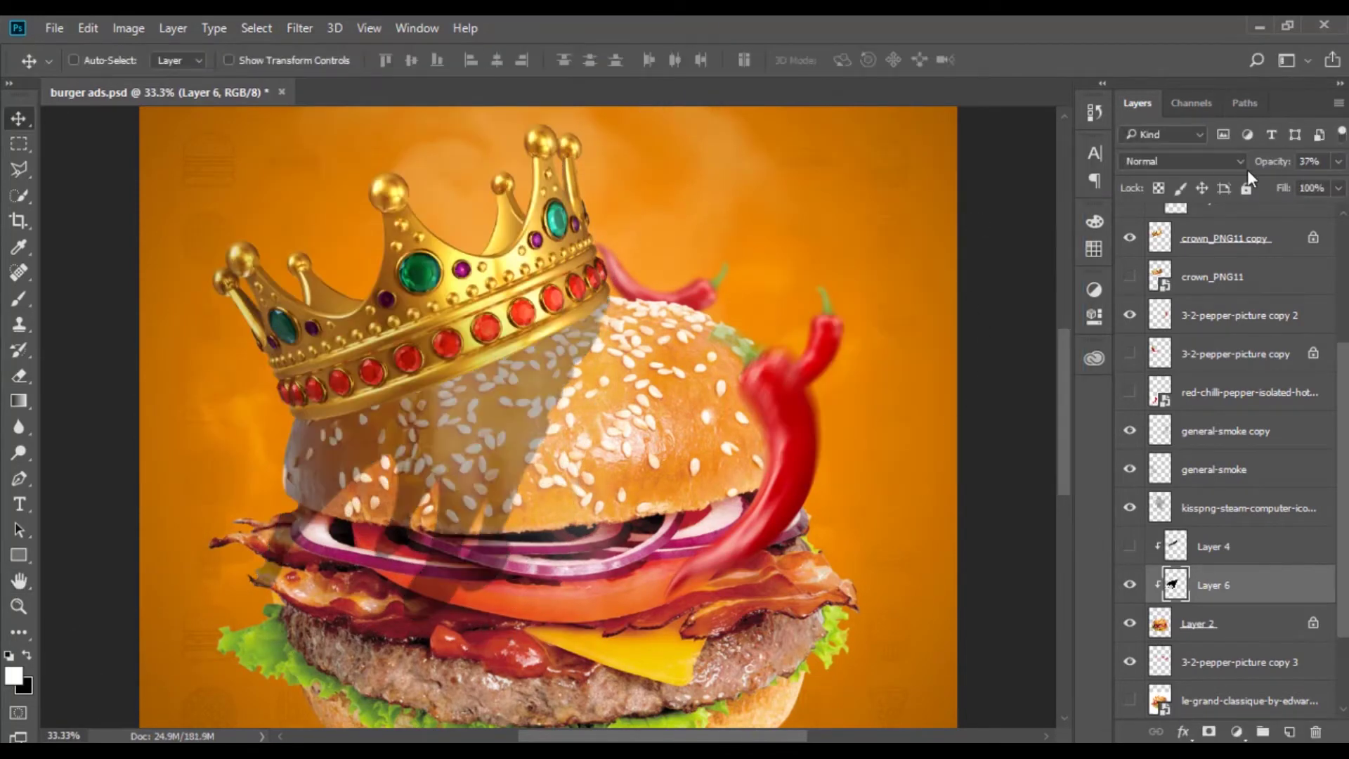
key("ctrl+t")
left_click_drag(397, 634, 276, 607)
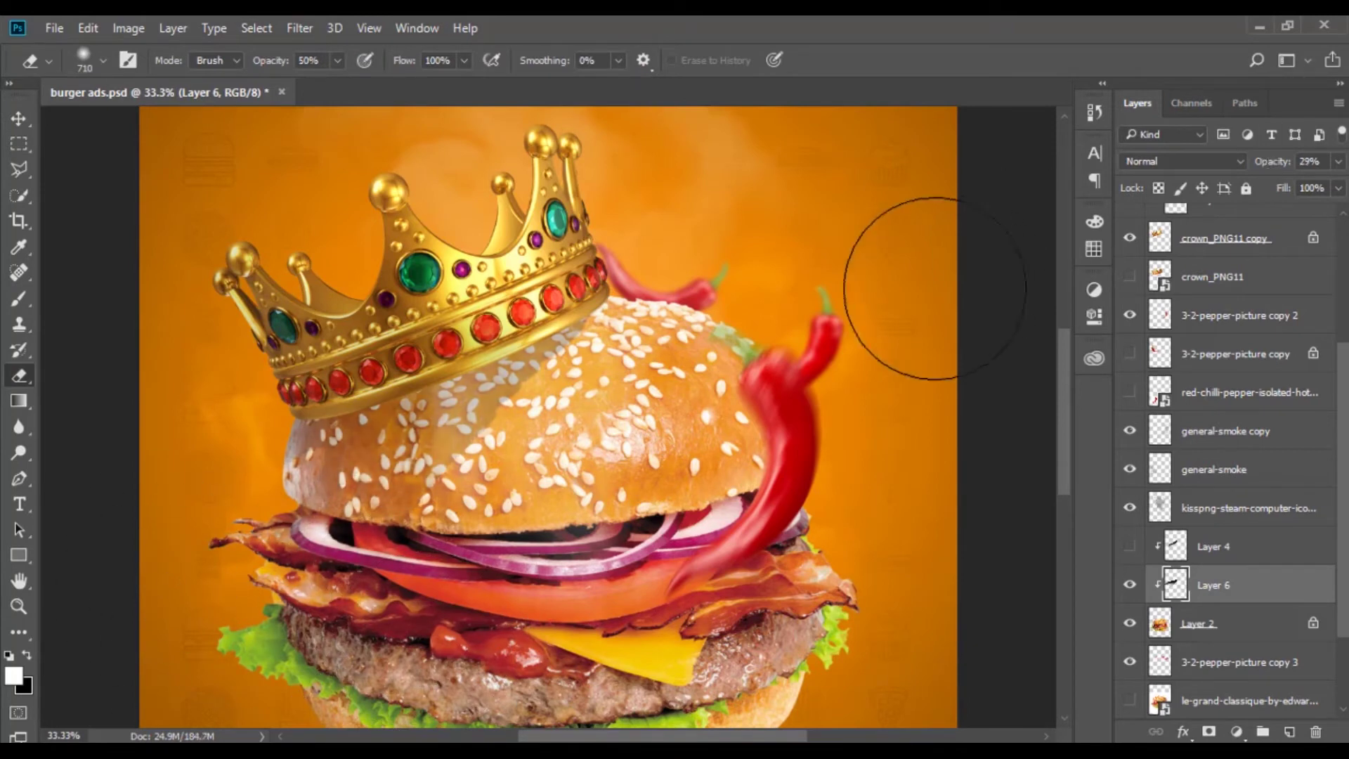
key("z")
left_click(631, 368, "alt")
- Add a radial gradient glow layer in Soft Light mode and duplicate it
left_click(723, 304, "ctrl")
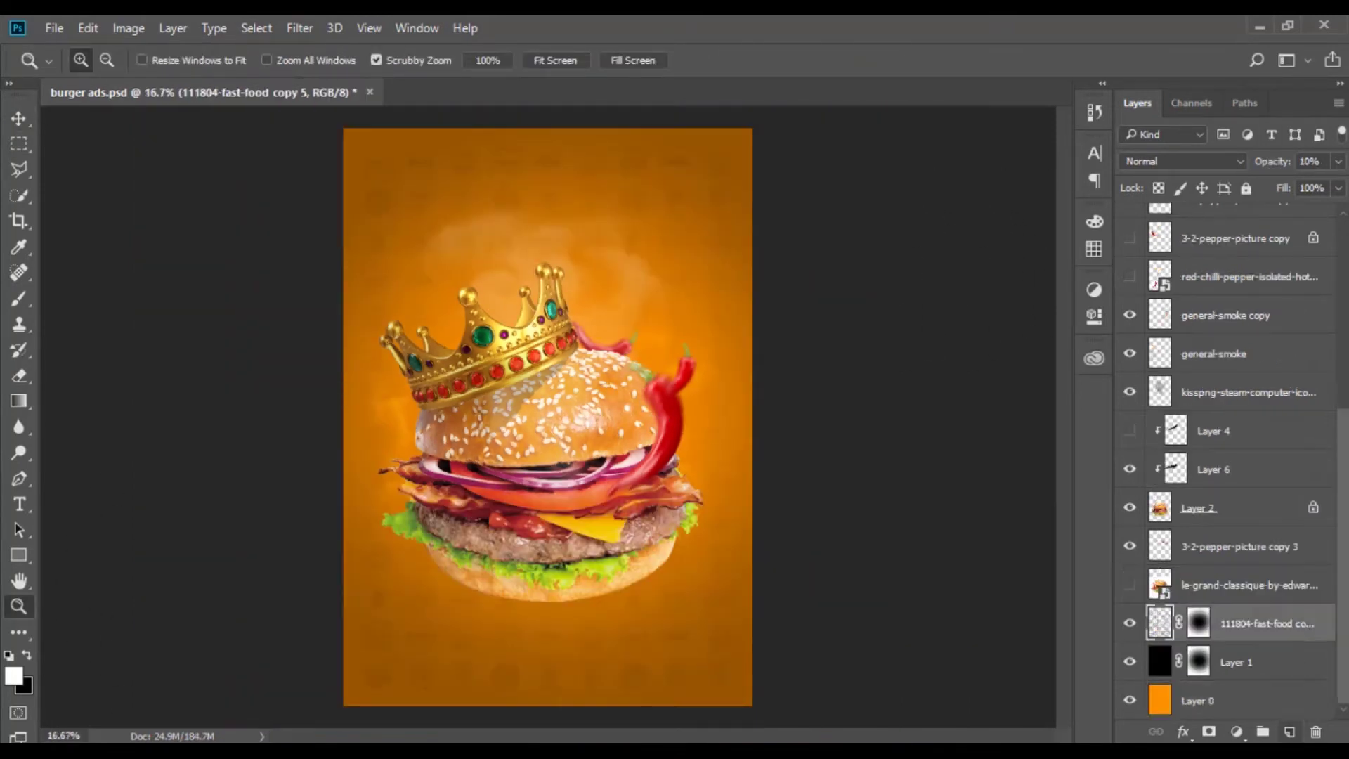
key("ctrl+shift+alt+n")
key("g")
left_click_drag(541, 302, 597, 562)
left_click(1182, 161)
left_click(1181, 356)
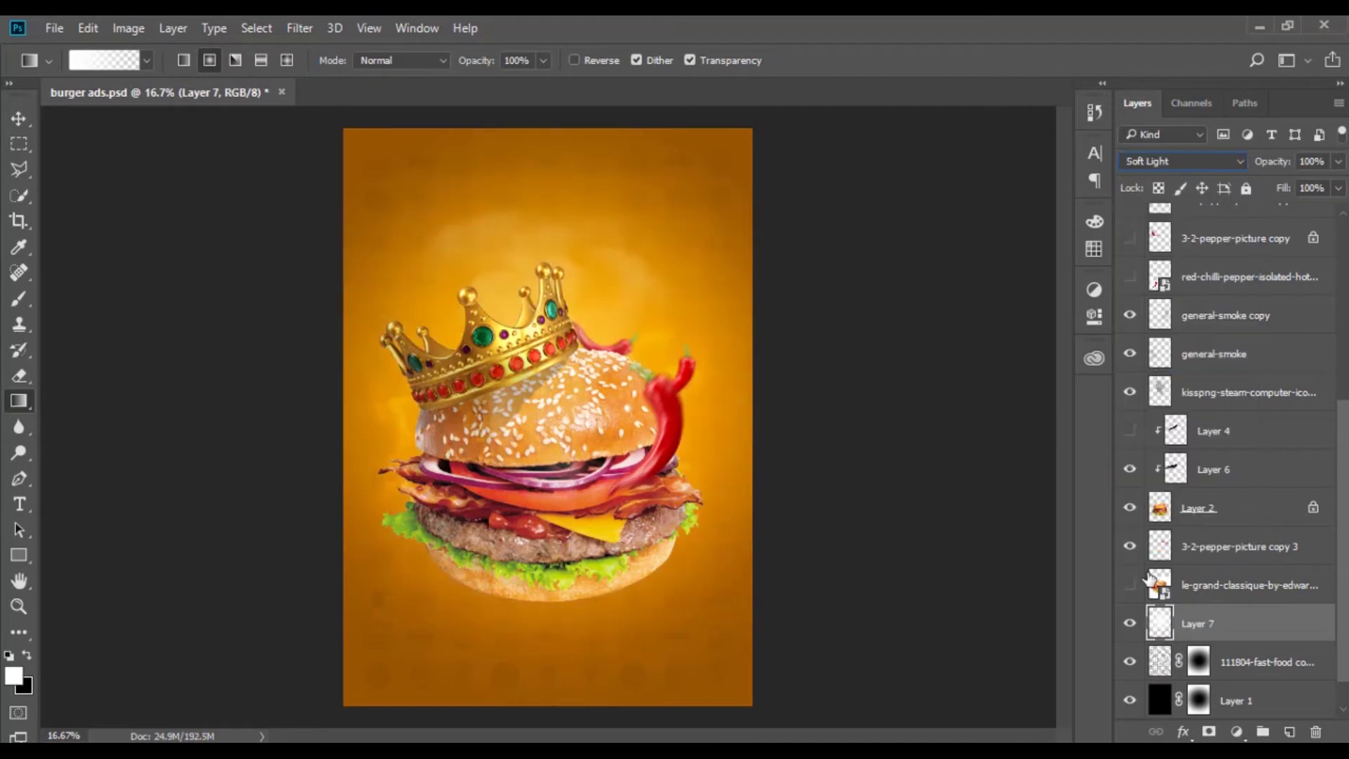
key("ctrl+j")
- Paint white light around the crown on a new normal layer
key("z")
left_click(573, 303)
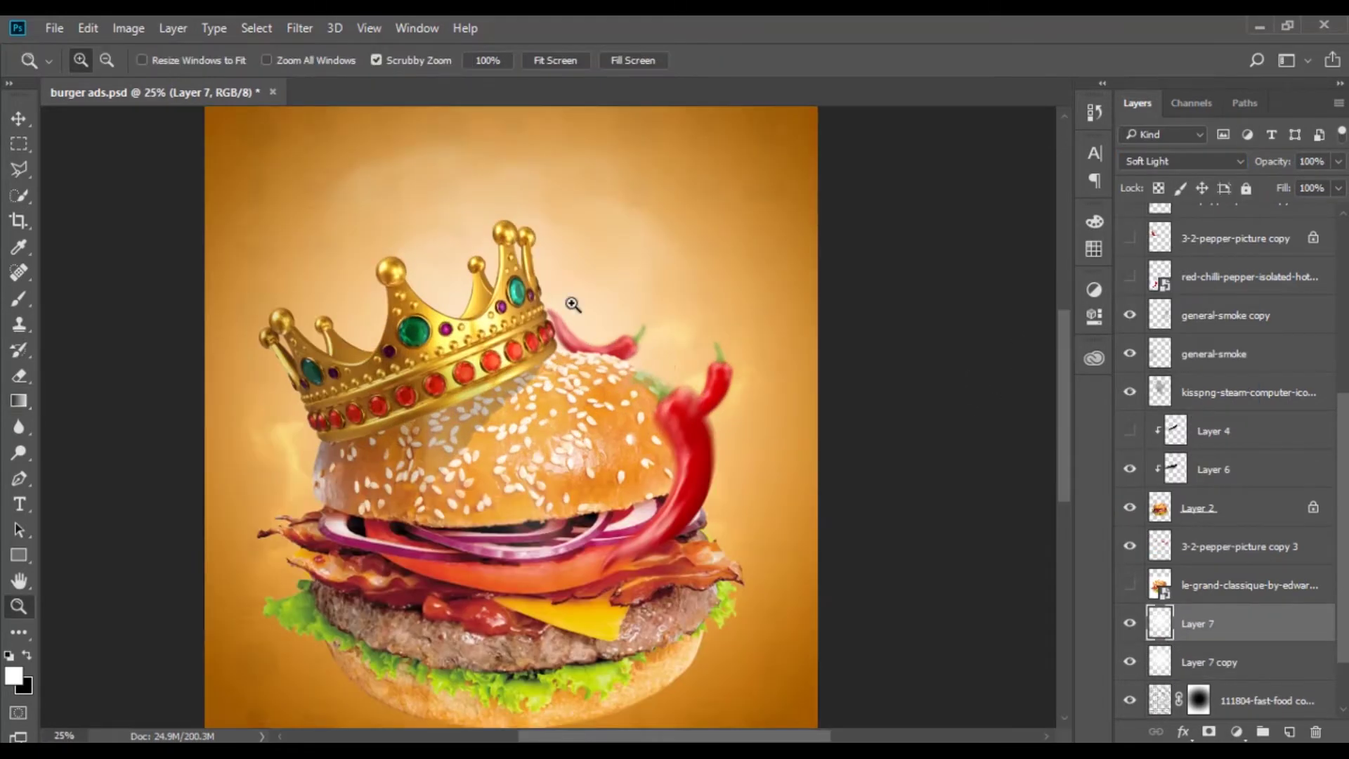
key("ctrl+shift+alt+n")
key("b")
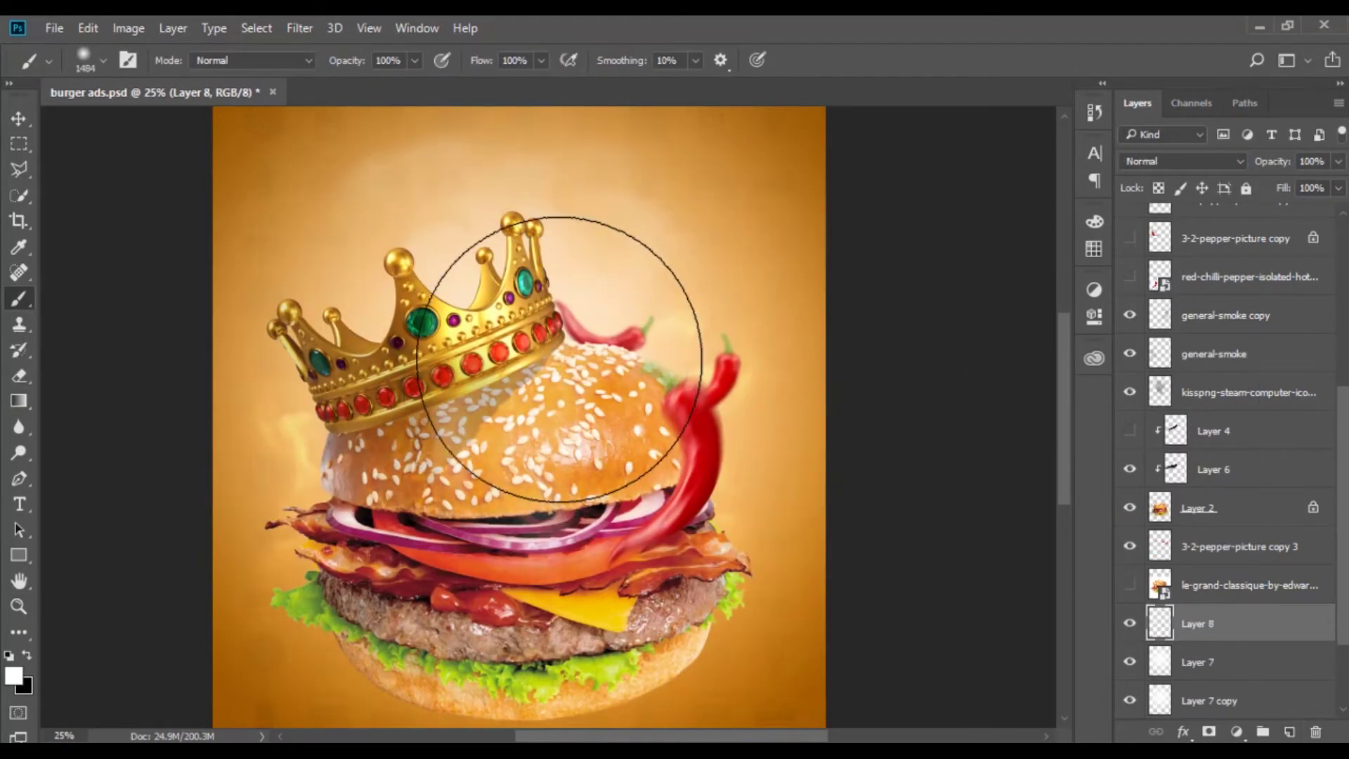
left_click(559, 360)
key("z")
left_click(624, 361, "alt")
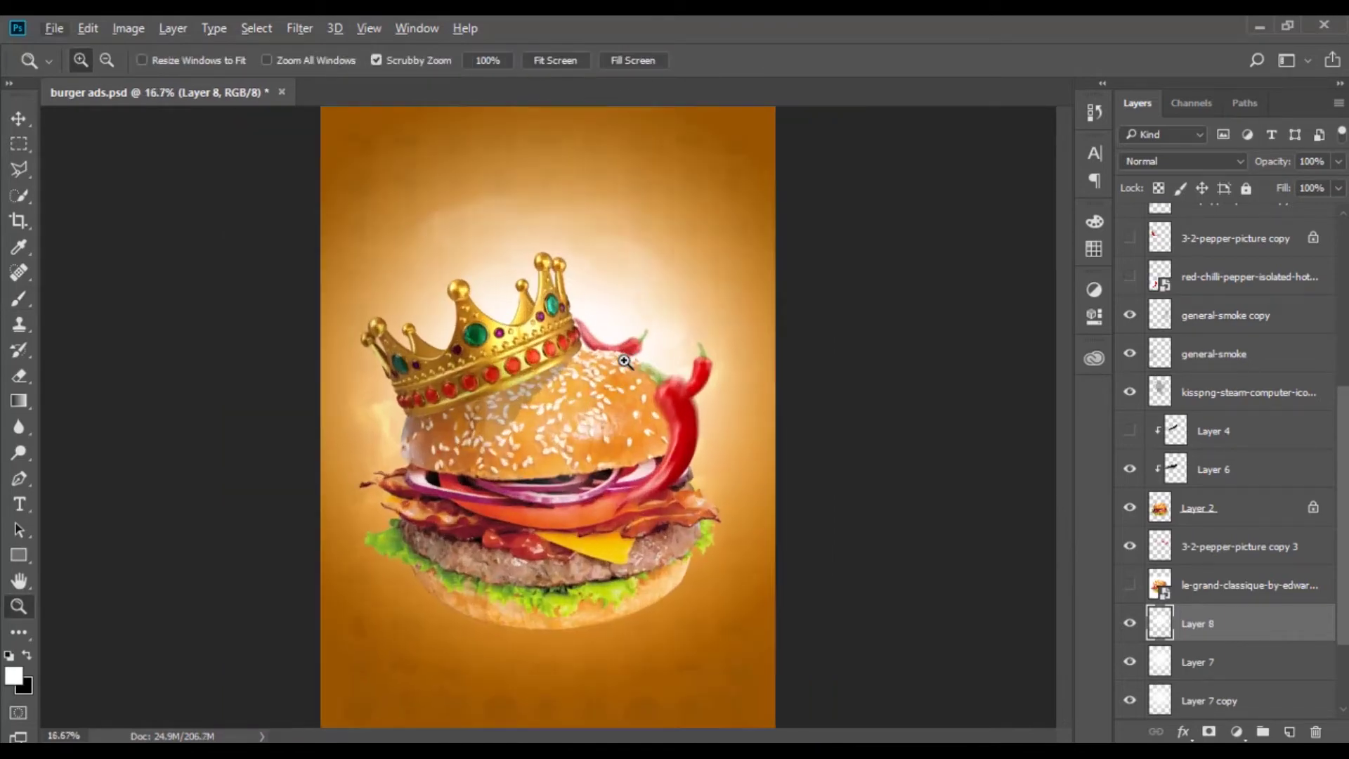
left_click(624, 361)
- Free-transform the crown layer, then select the cast shadow Layer 6
key("v")
scroll(1226, 421, "up", 2)
left_click(1226, 222)
key("ctrl+t")
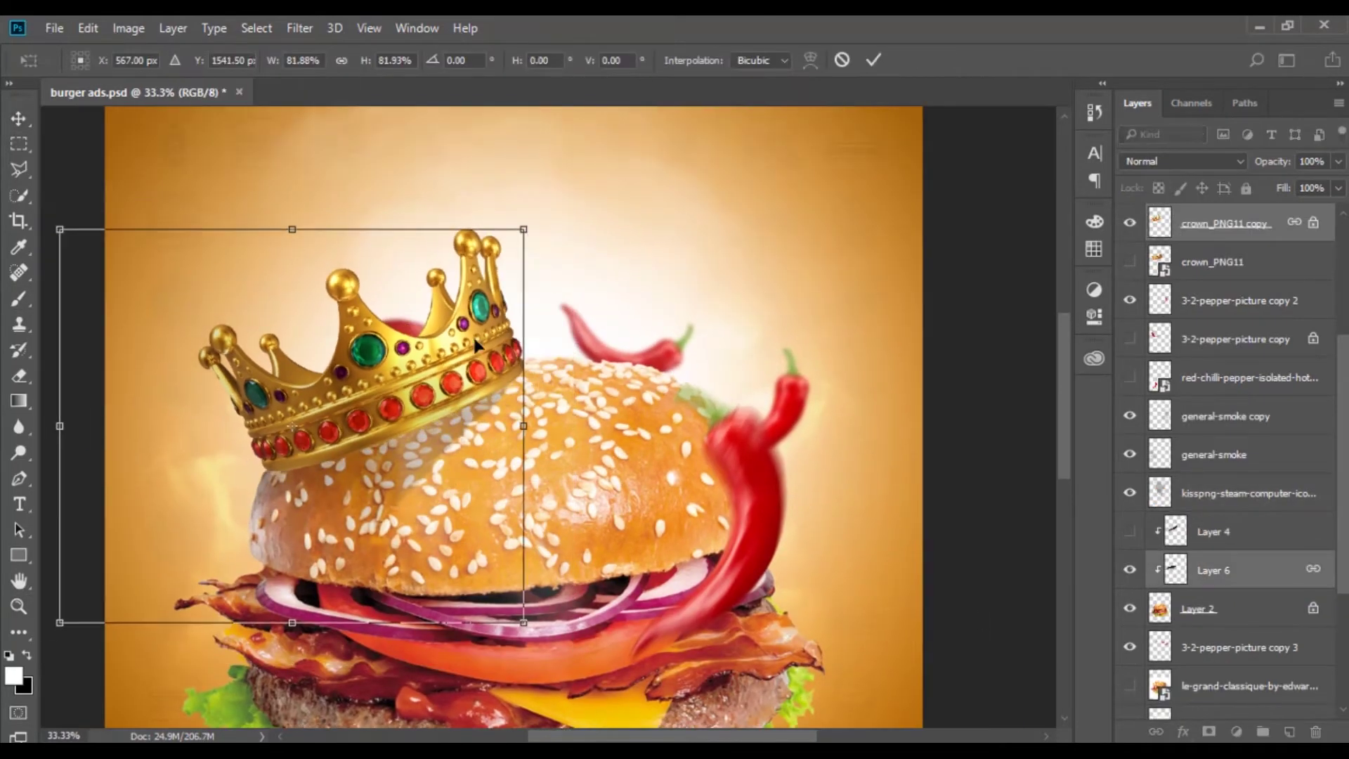
key("Return")
key("z")
key("ctrl+minus")
key("ctrl+plus")
key("ctrl+plus")
left_click(1267, 583)
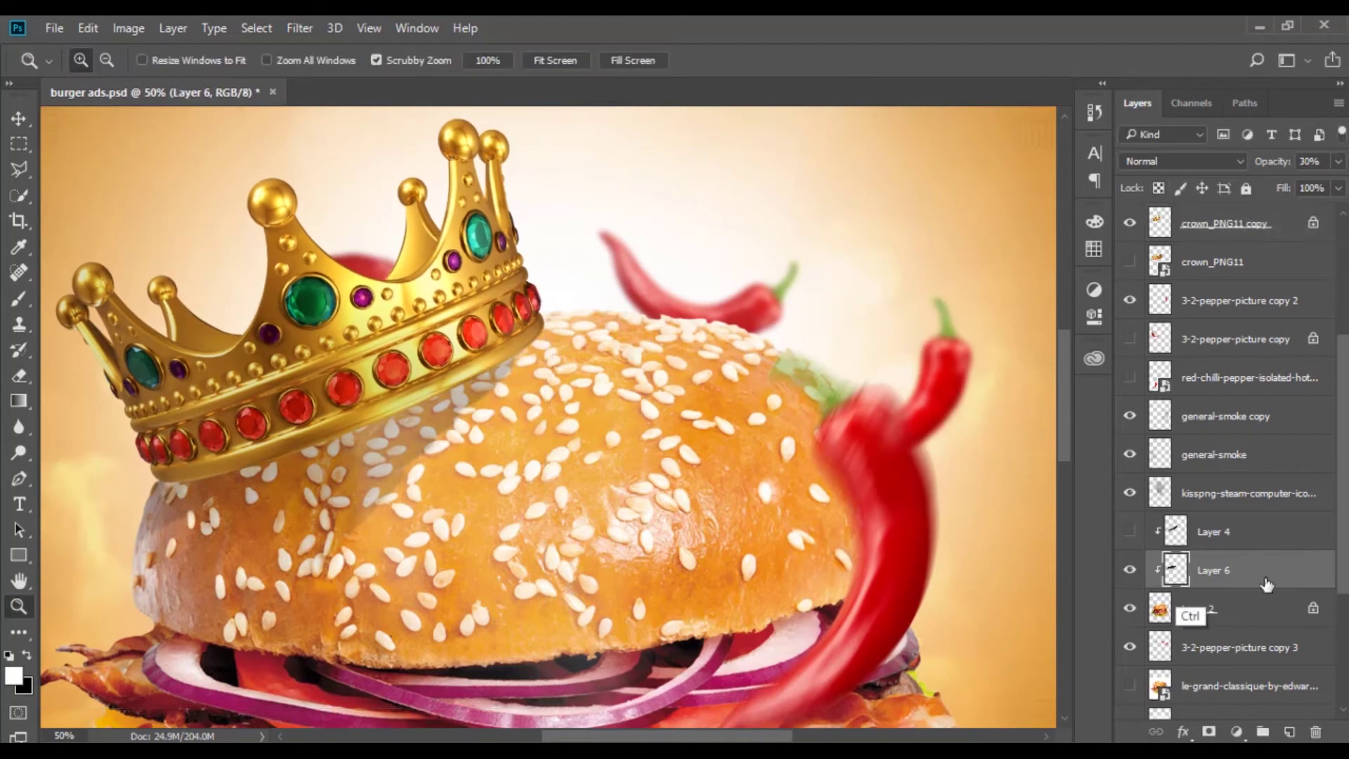
key("ctrl+minus")
key("ctrl+minus")
key("ctrl+minus")
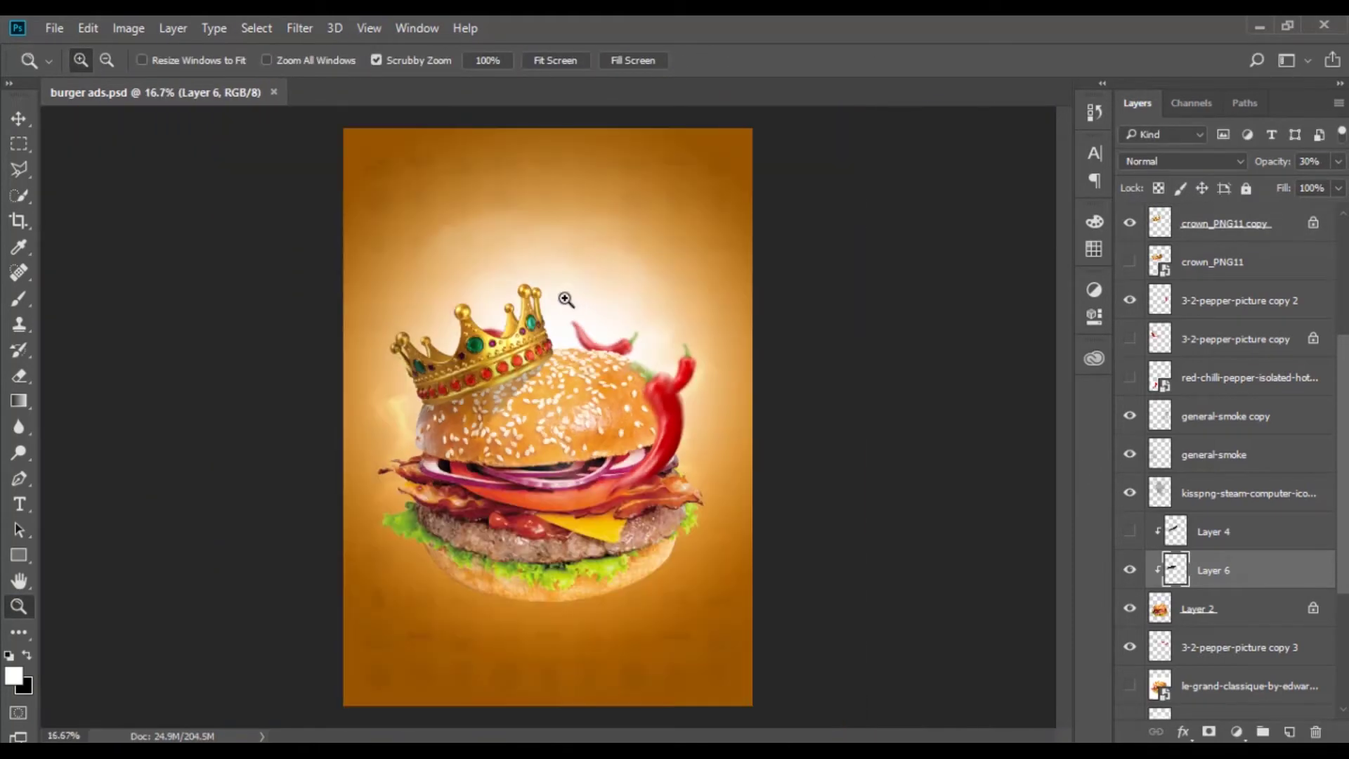
- Shift Layer 0's hue, boost its saturation and brighten it with Hue/Saturation
scroll(1230, 492, "down", 5)
left_click(1195, 700)
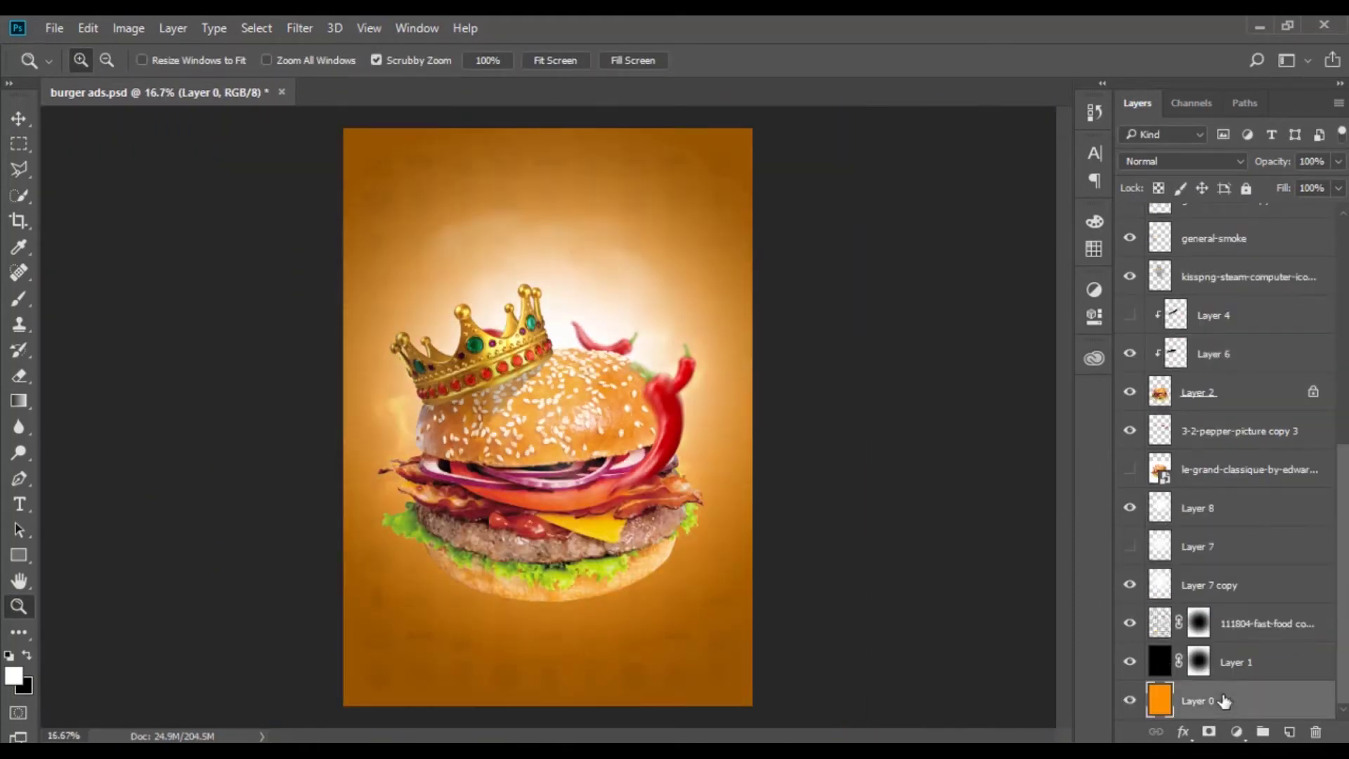
key("ctrl+u")
left_click_drag(922, 378, 1011, 336)
left_click_drag(922, 289, 909, 288)
left_click_drag(937, 378, 951, 382)
left_click_drag(922, 289, 1009, 296)
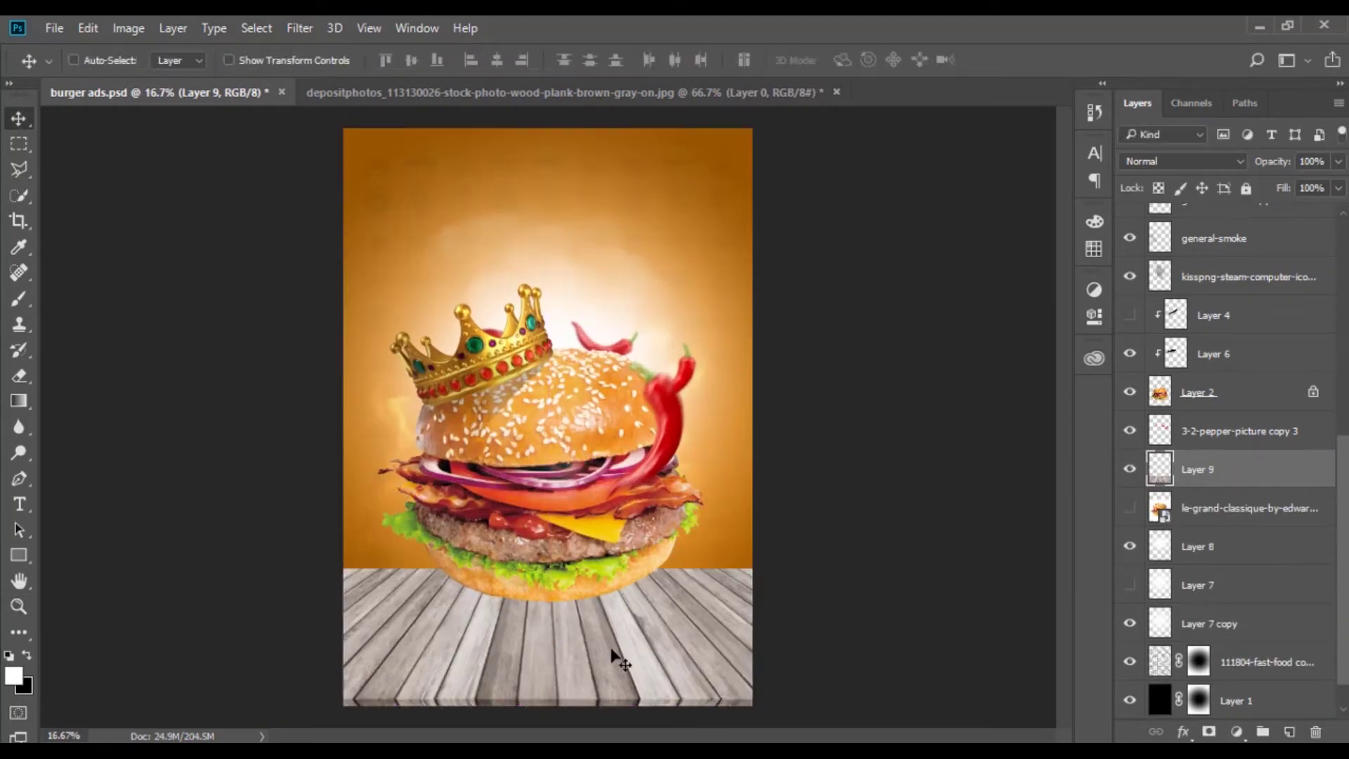
- Spread the wood planks into a perspective floor with Free Transform
key("ctrl+alt+t")
left_click_drag(618, 640, 478, 583)
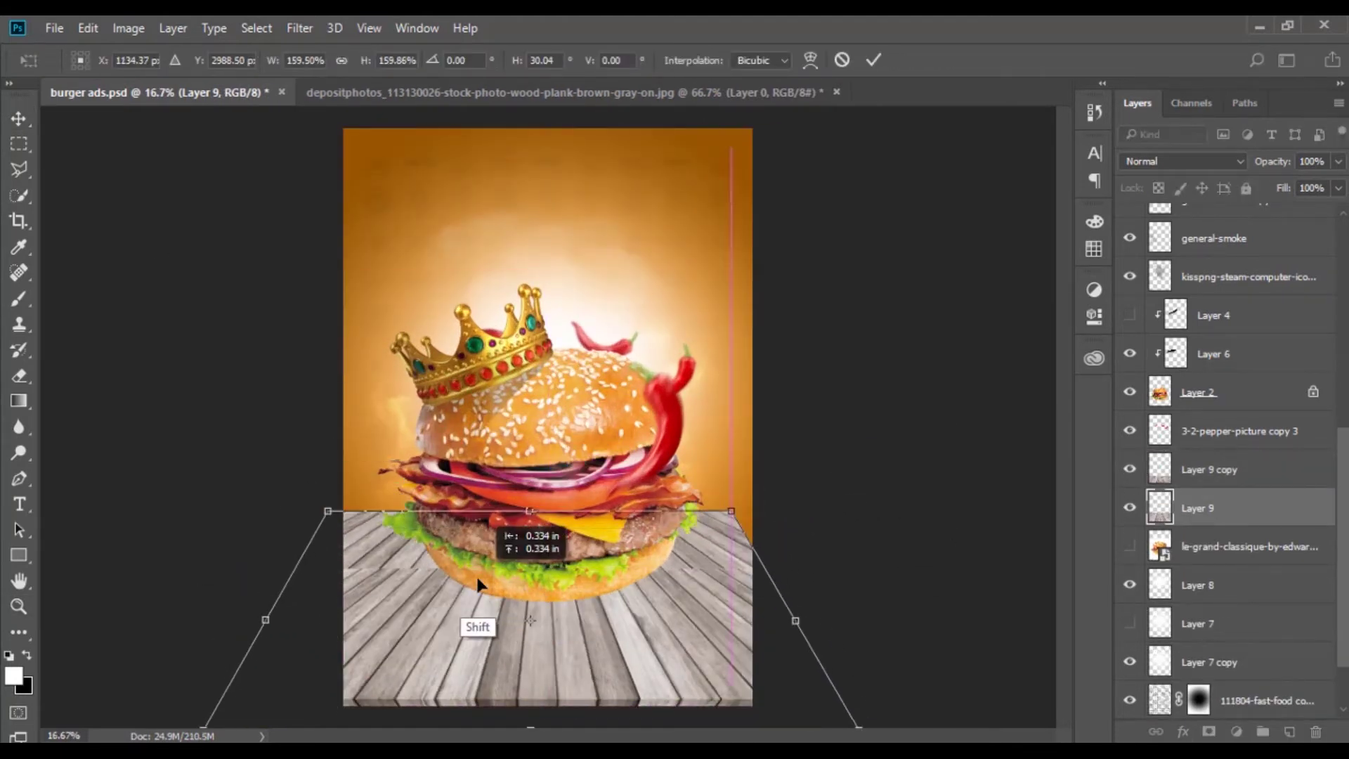
left_click_drag(731, 511, 712, 539)
left_click_drag(376, 537, 383, 538)
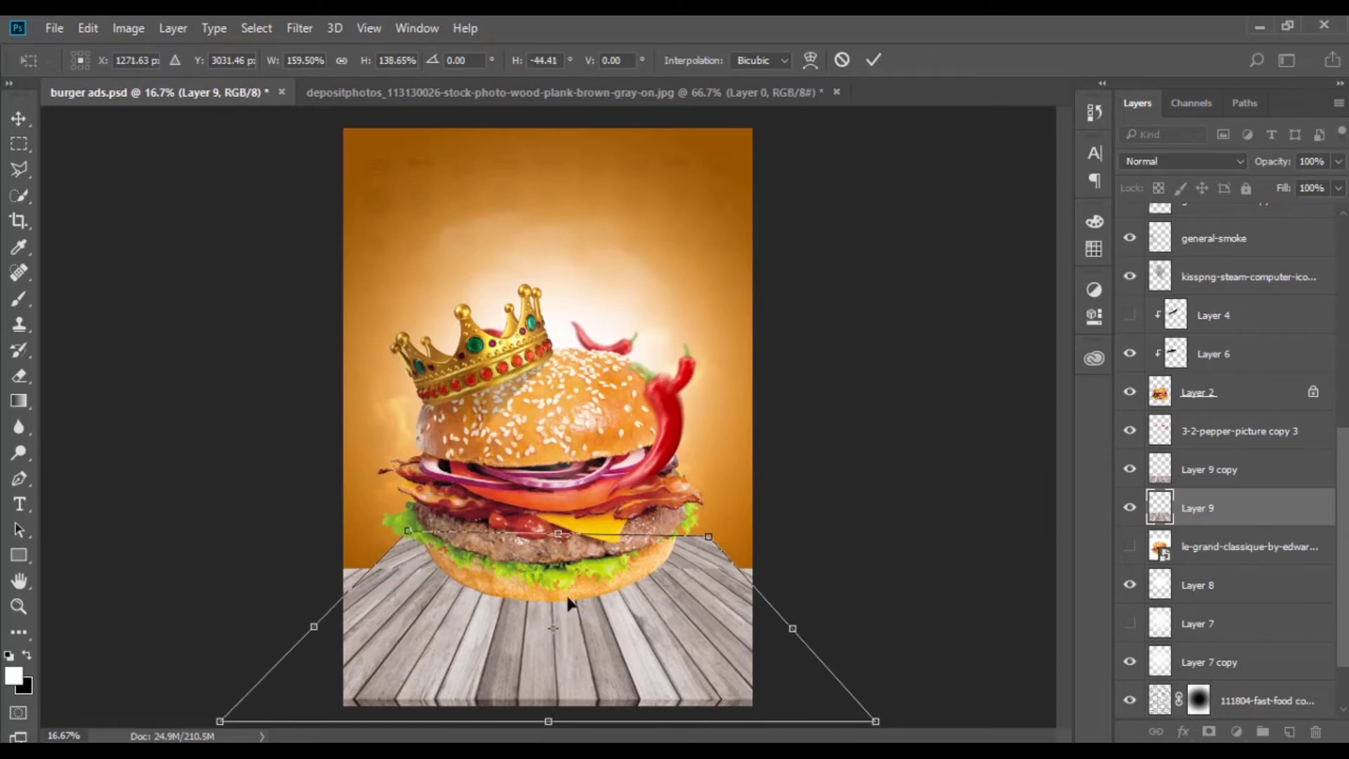
key("Return")
- Move the burger and shadow layers down onto the floor and float a pepper beside the crown
left_click(1199, 391)
left_click(1198, 354, "shift")
scroll(1213, 456, "up", 2)
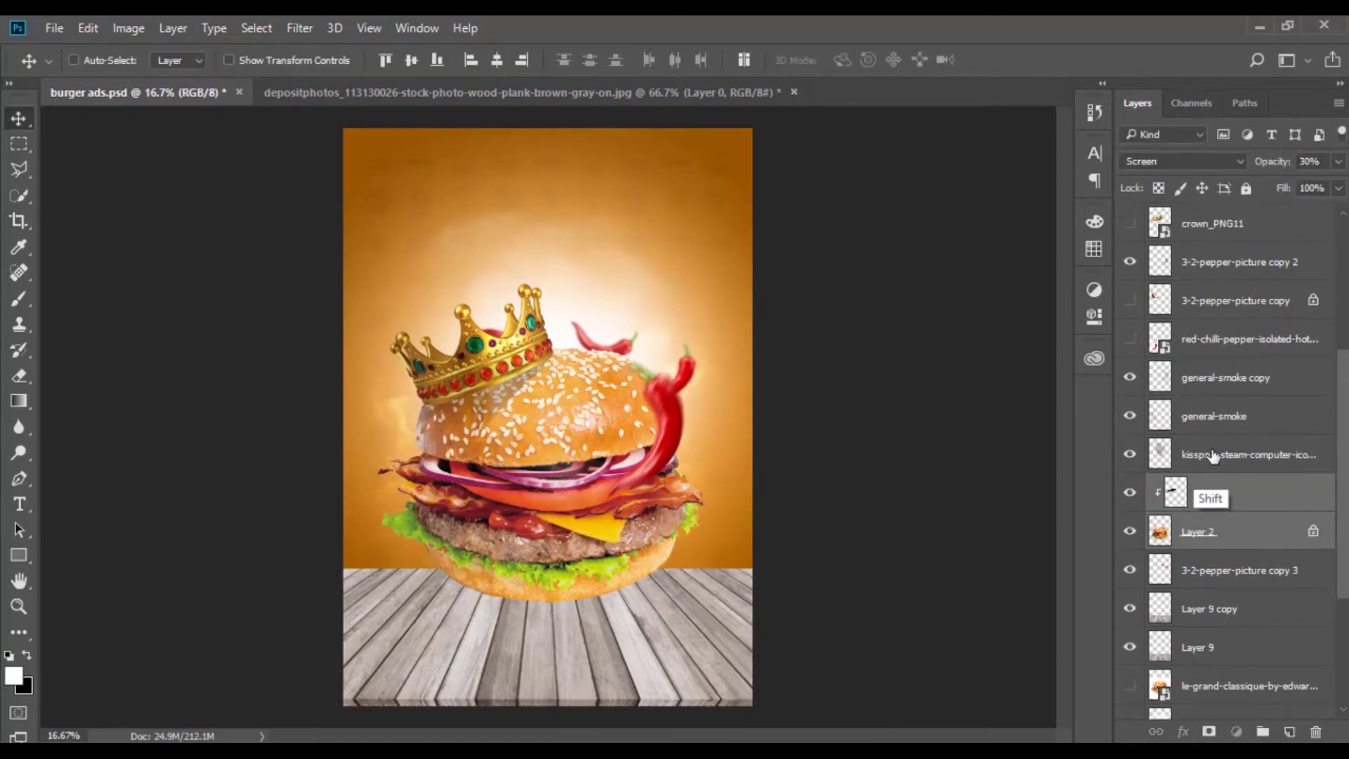
key("shift")
key("shift")
key("shift")
left_click(517, 289)
scroll(1213, 457, "up", 4)
left_click_drag(633, 463, 633, 528)
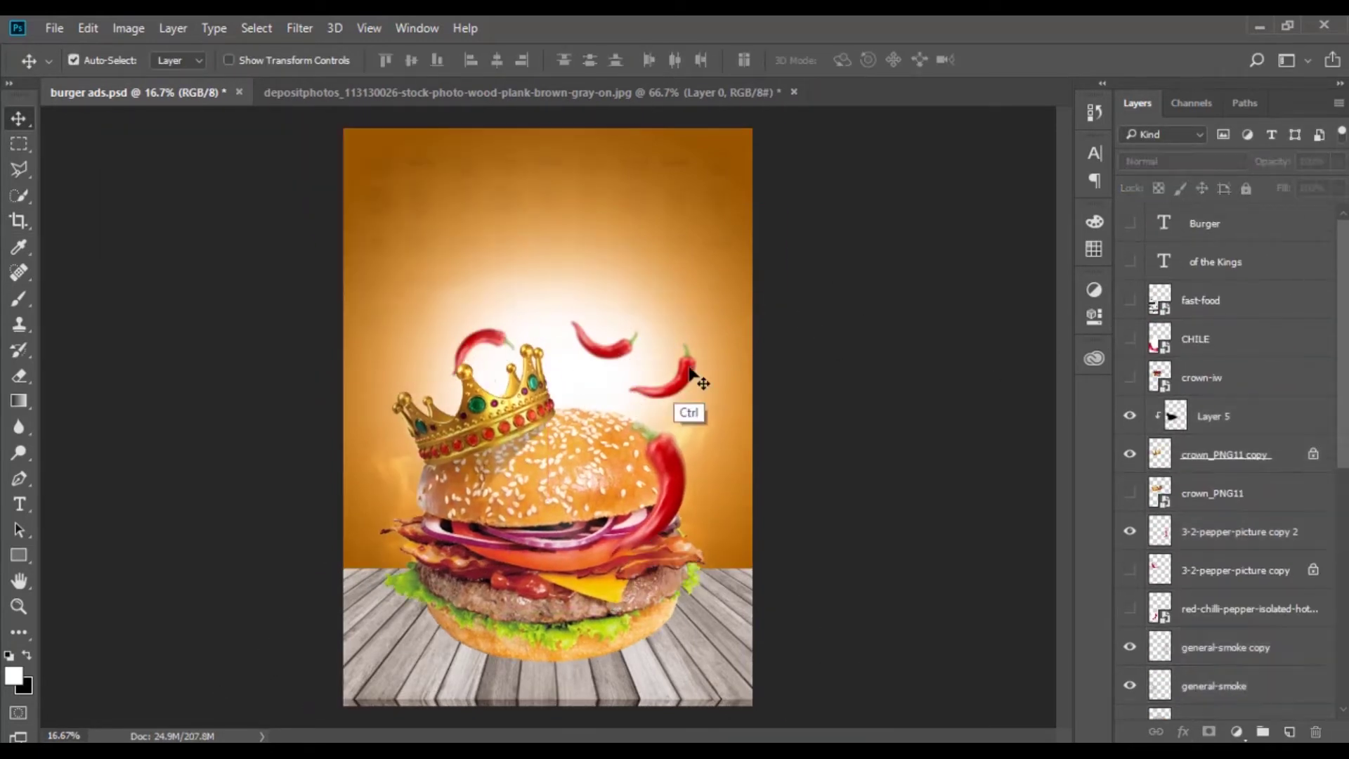
left_click_drag(691, 373, 503, 405)
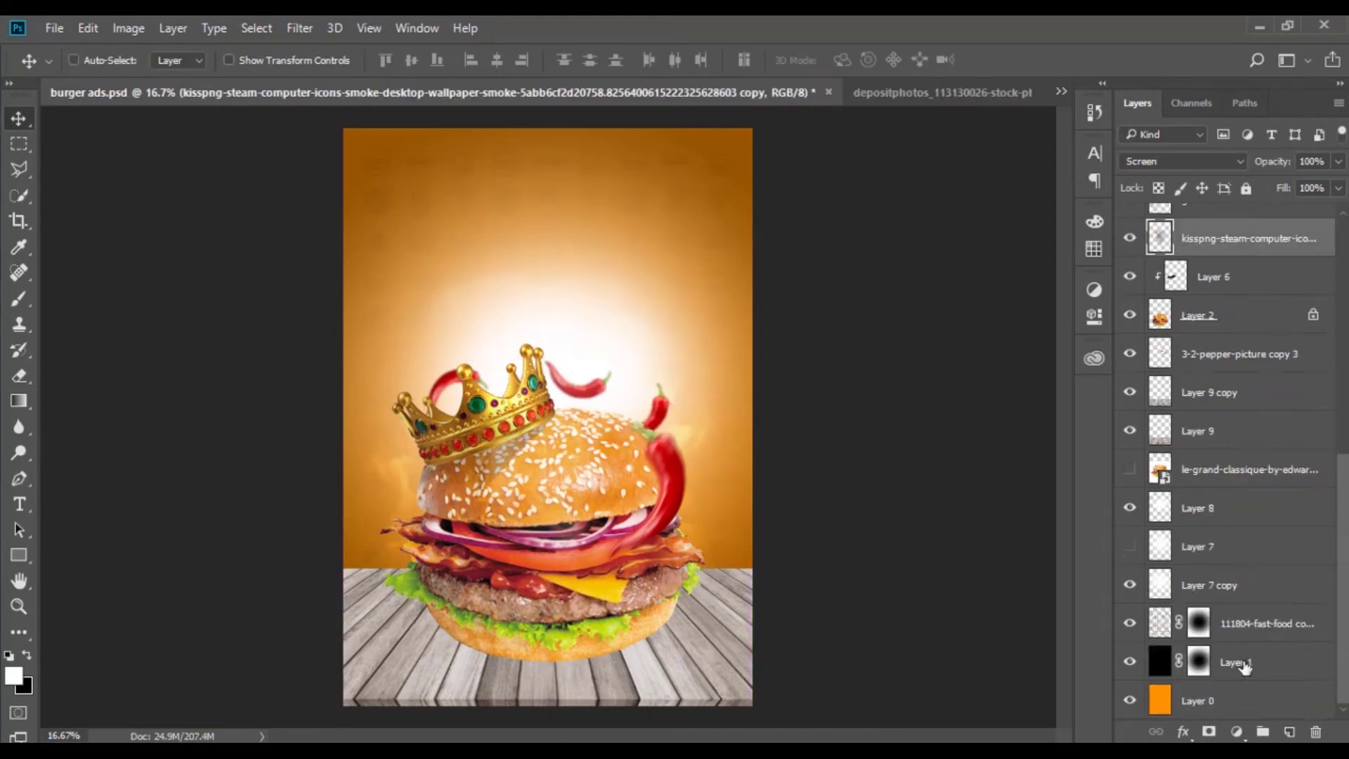
- Select the white light Layer 8 and toggle the Layer 7 glow's visibility
left_click(1198, 507)
left_click(1129, 546)
scroll(1195, 352, "up", 5)
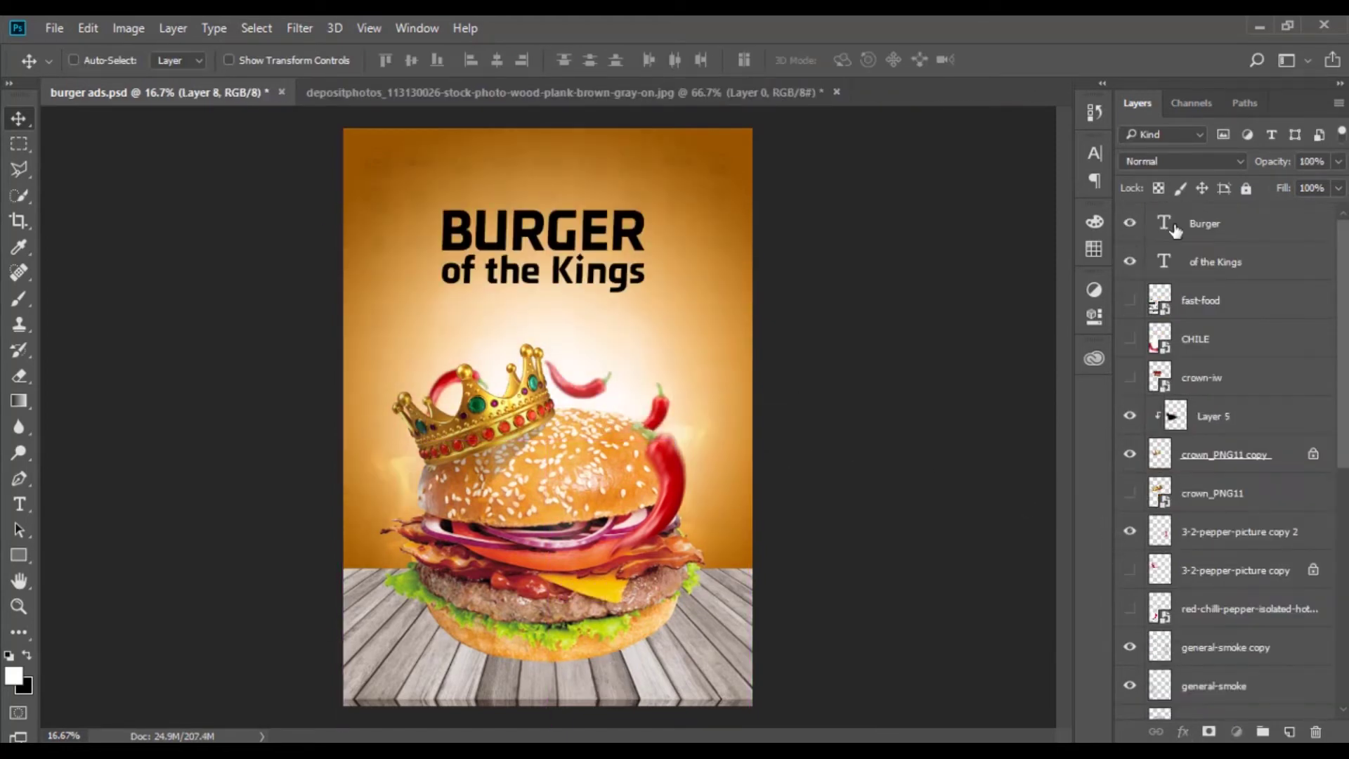
scroll(576, 205, "up", 3)
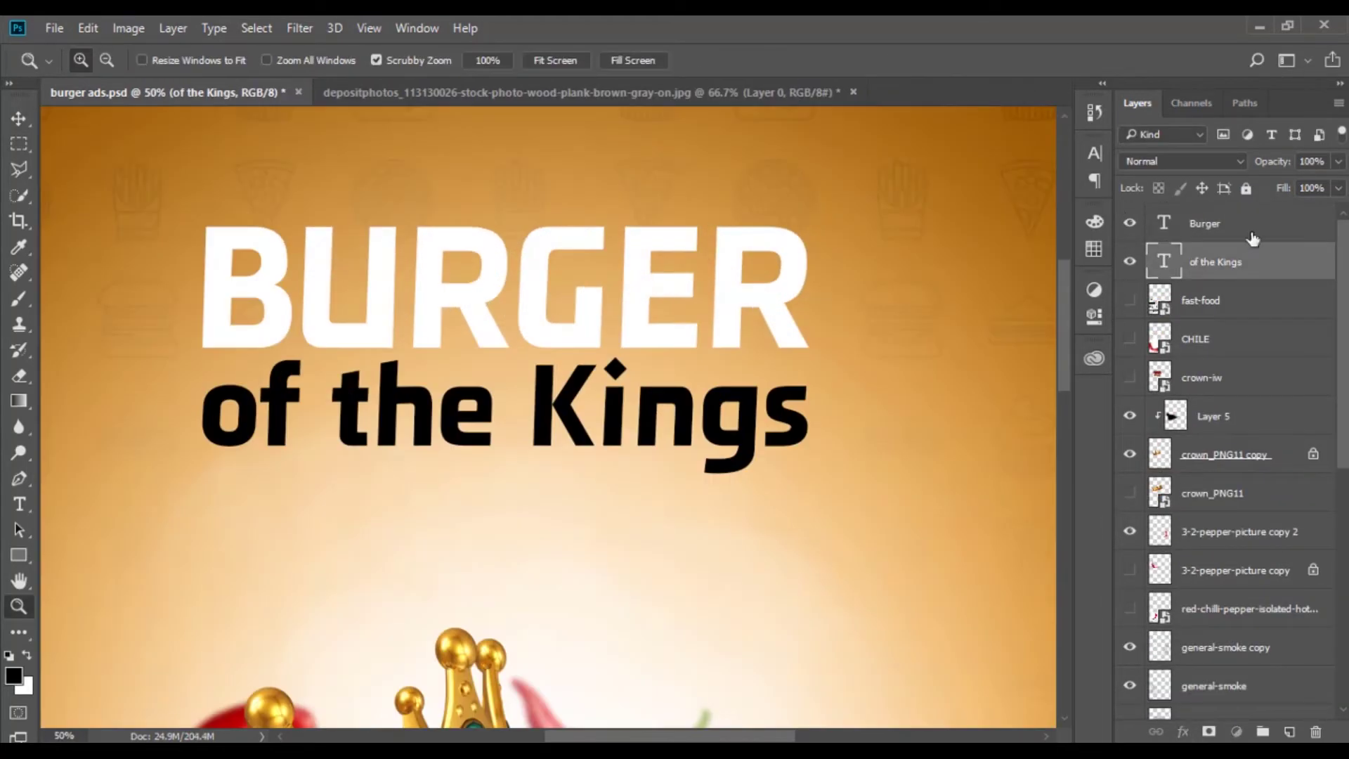
- Give the title a red (ff0000) 9 px stroke and a 7 px-offset, 5 px inner shadow
double_click(1254, 232)
left_click(467, 203)
left_click_drag(816, 102, 777, 101)
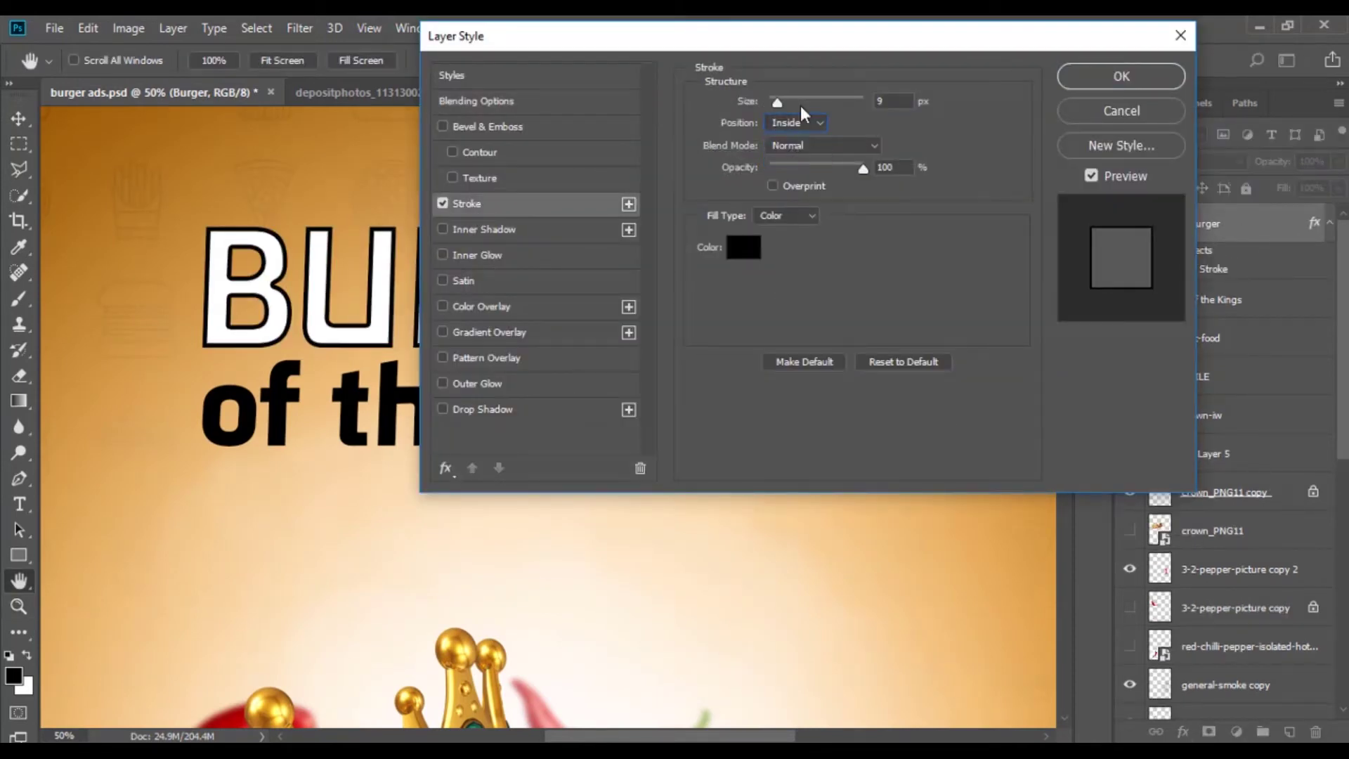
left_click_drag(647, 36, 690, 333)
left_click(786, 544)
type("ff0000")
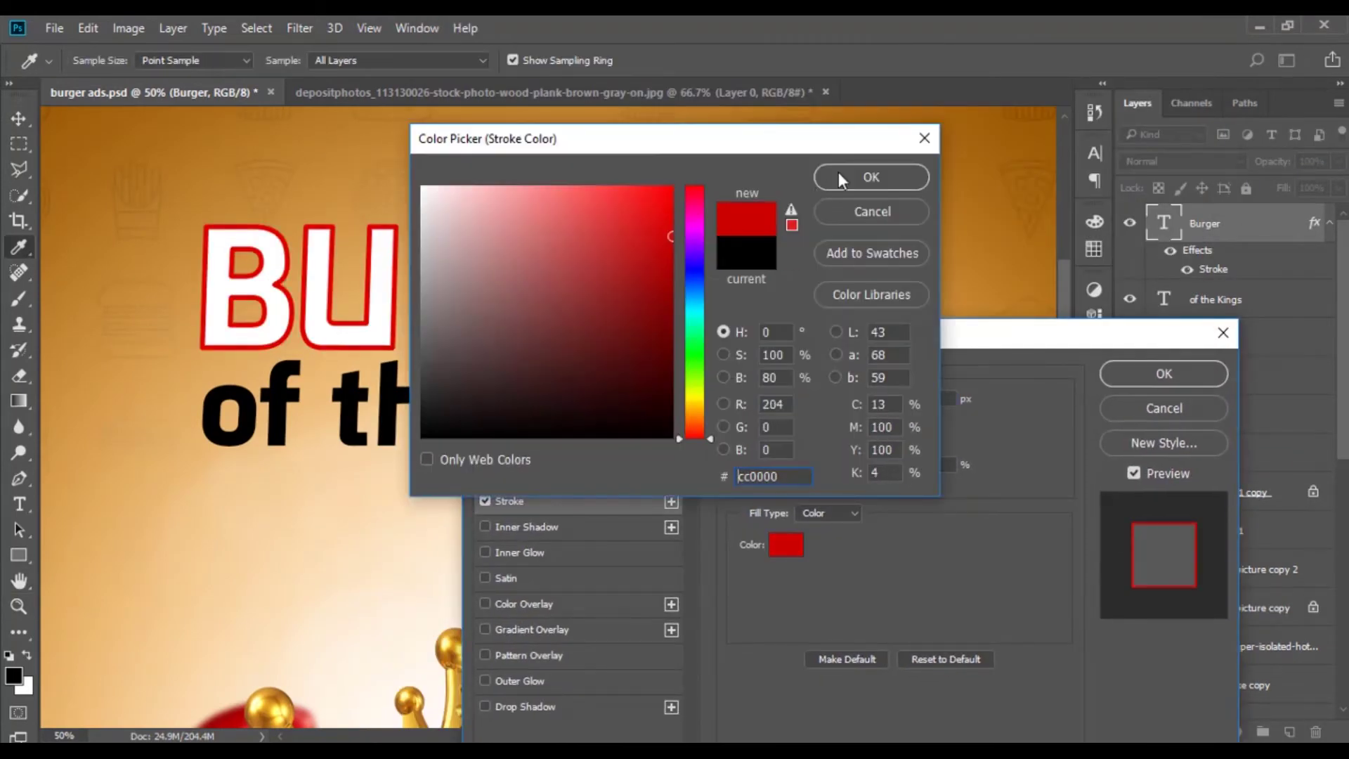
left_click(840, 180)
left_click(526, 527)
left_click_drag(812, 487, 816, 529)
left_click_drag(906, 427, 888, 427)
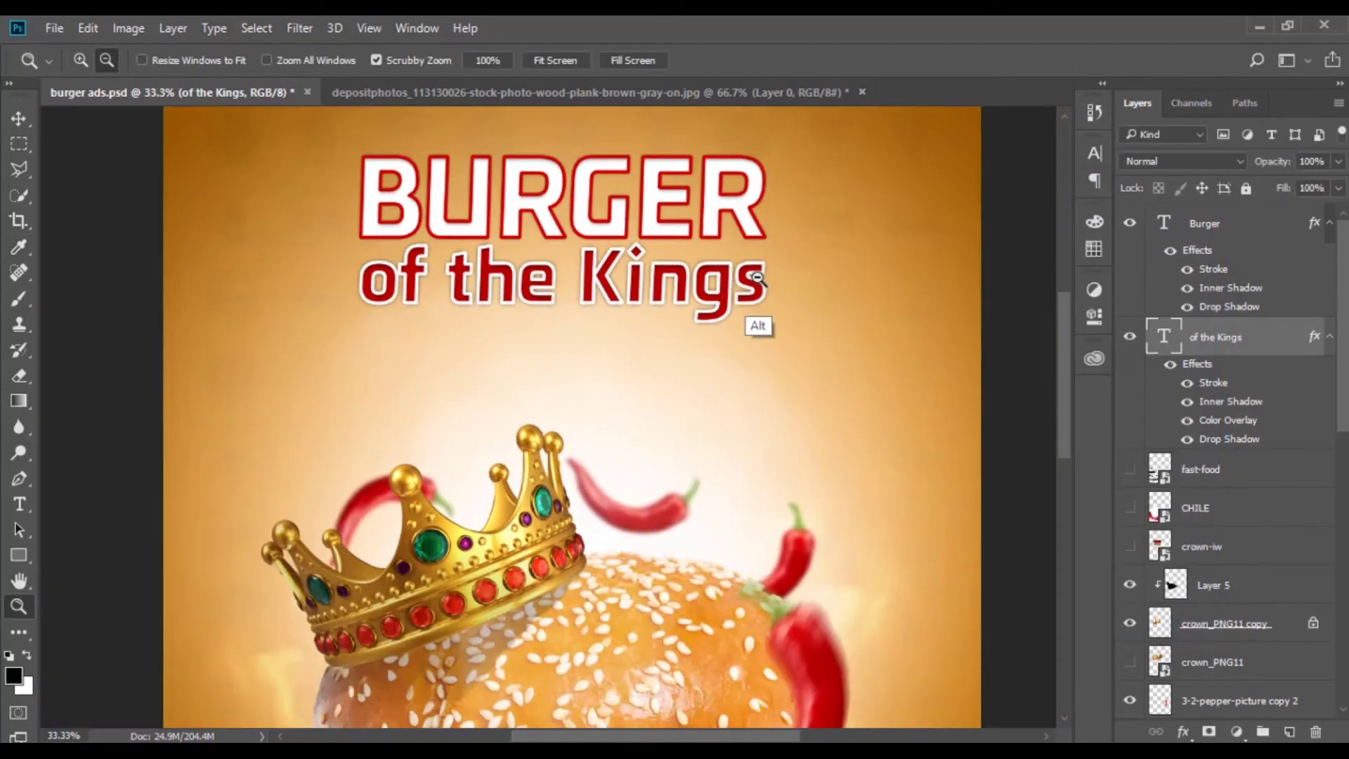
- Enlarge both title text layers to about 138%
left_click(757, 279, "alt")
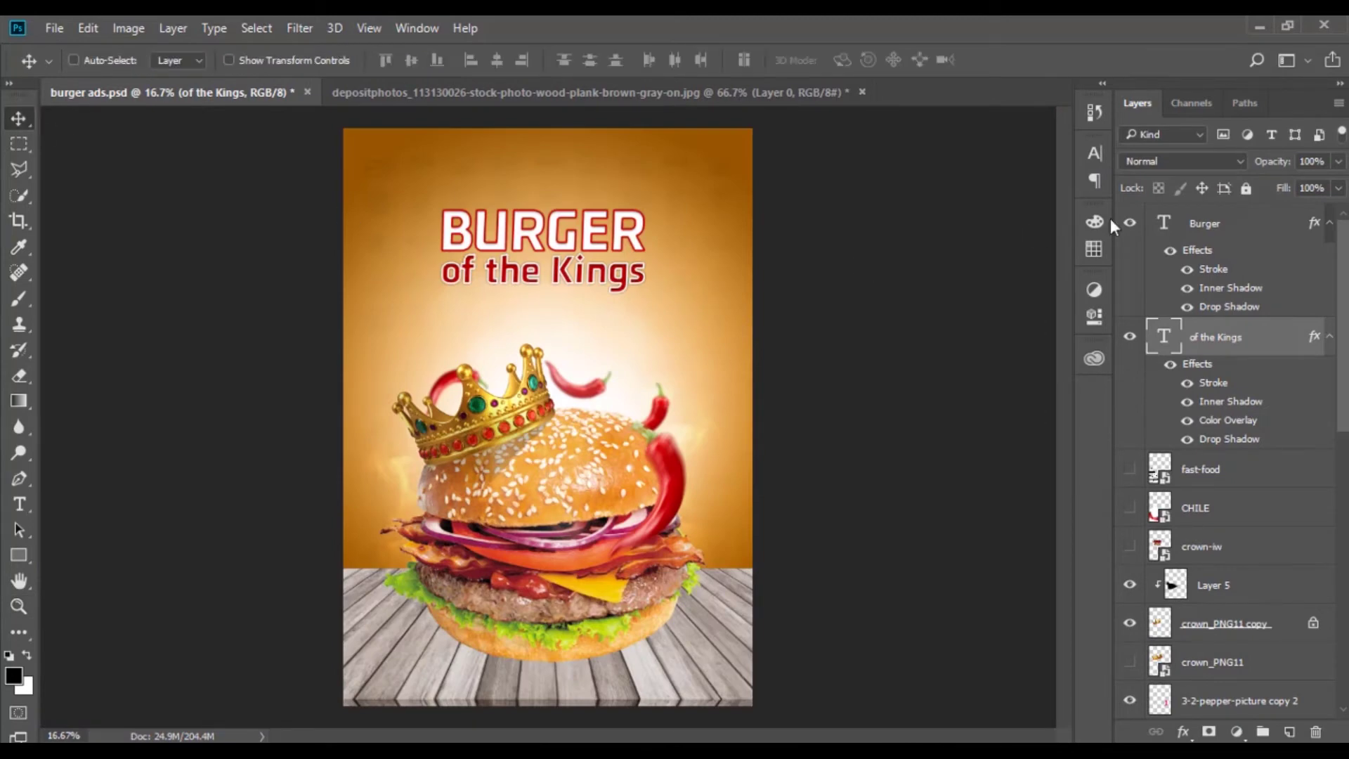
left_click(1204, 223, "shift")
key("ctrl+t")
left_click_drag(645, 290, 683, 307)
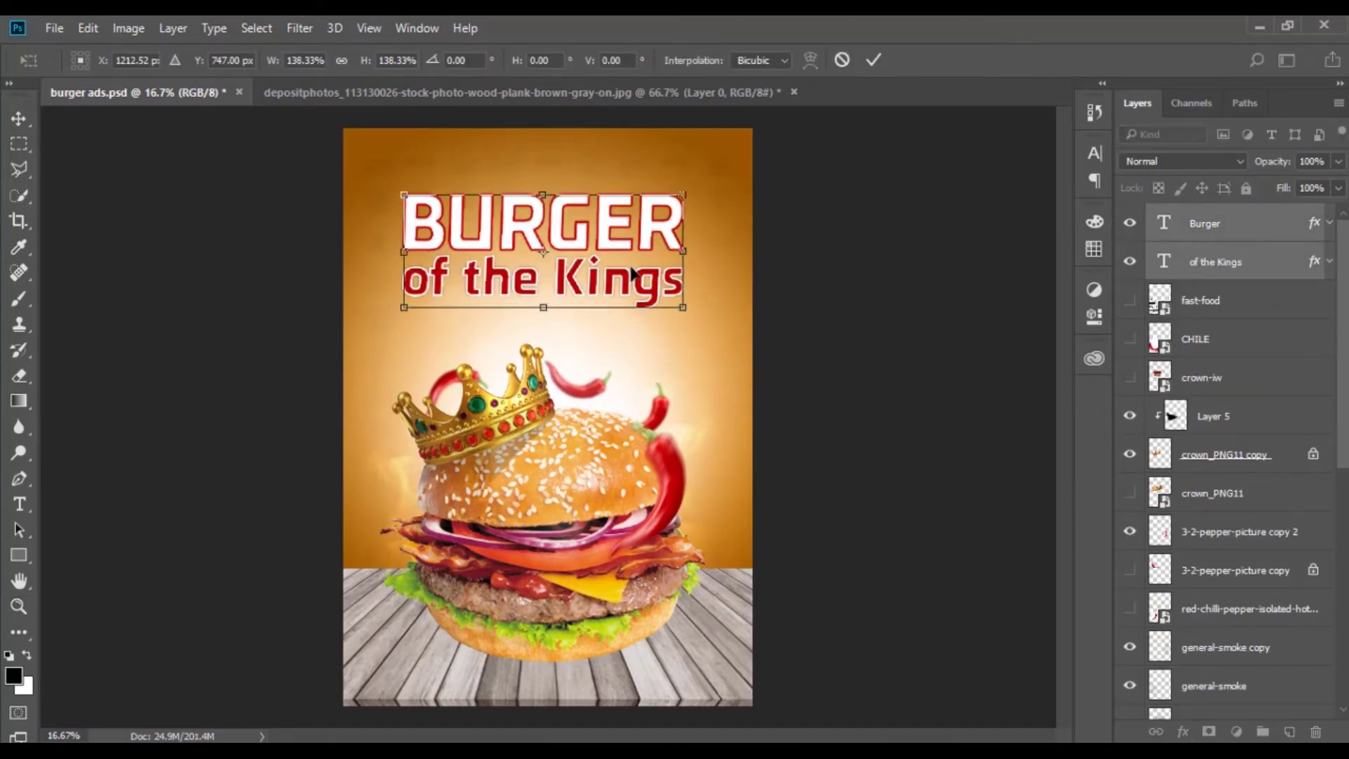
key("Return")
key("ctrl+r")
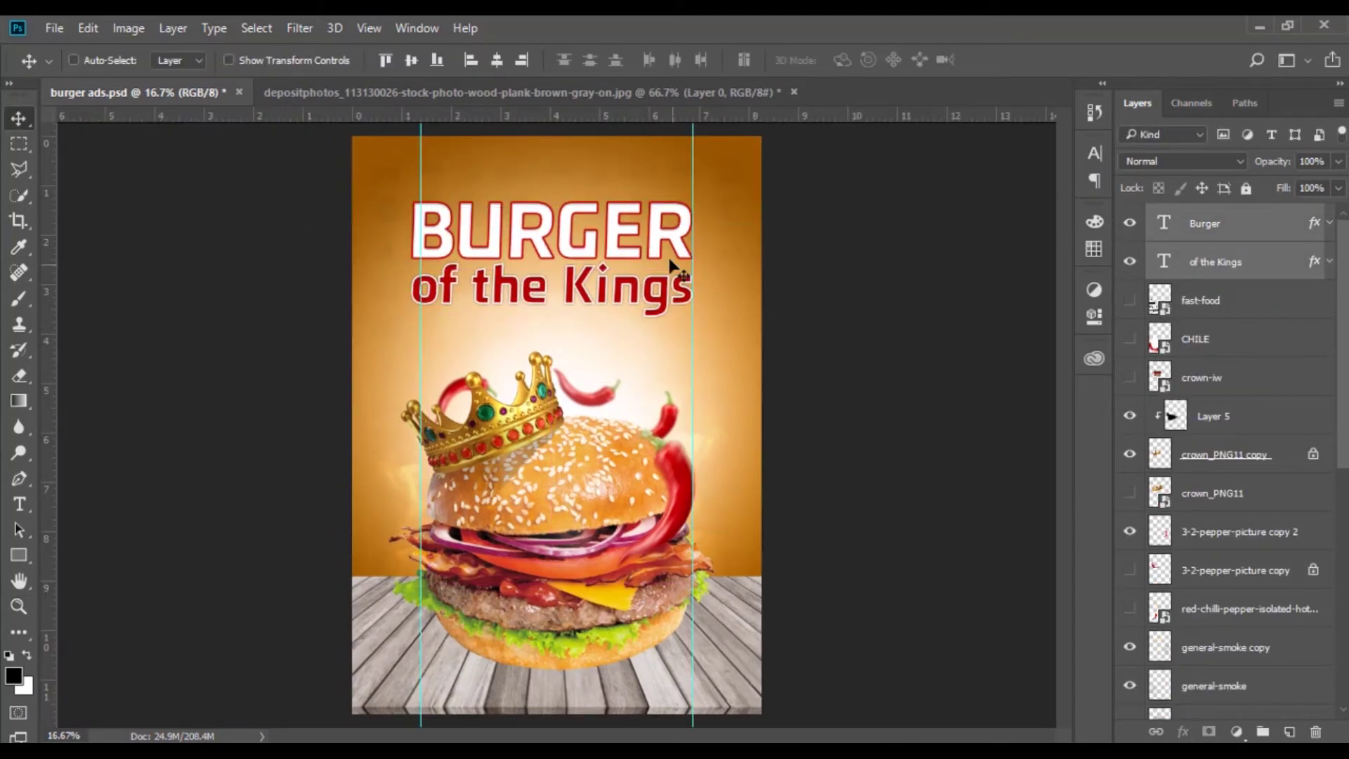
key("ctrl+t")
scroll(1136, 703, "down", 10)
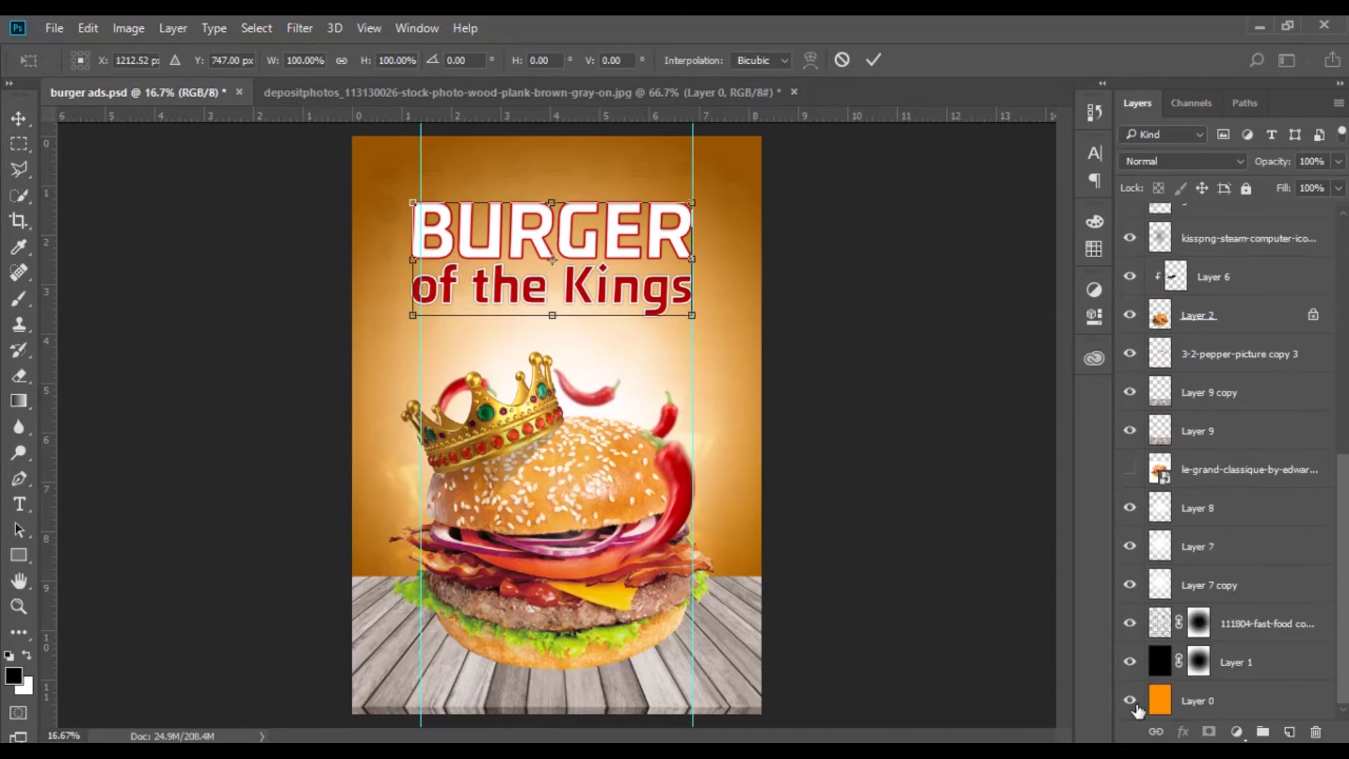
left_click(1142, 706)
- Close the wood photo document without saving
scroll(1158, 271, "up", 10)
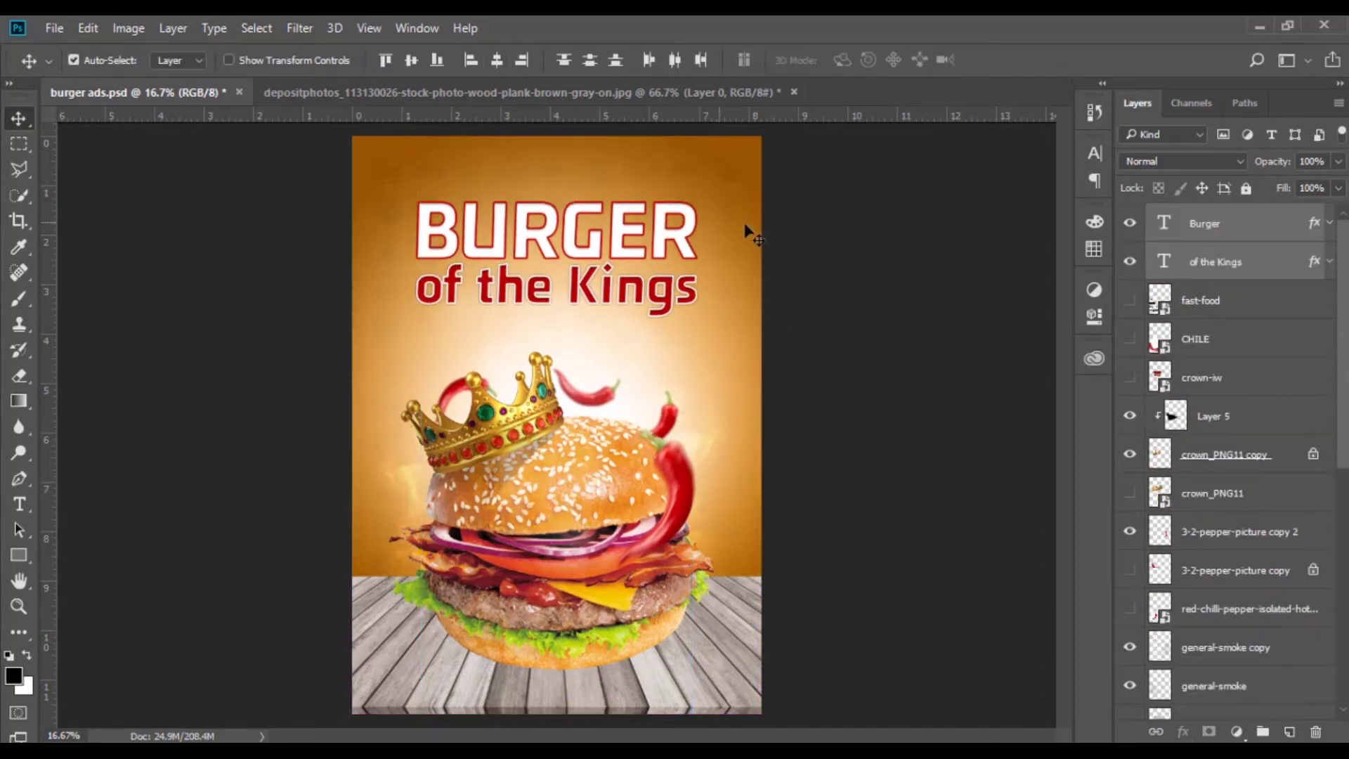
left_click(794, 92)
left_click(682, 310)
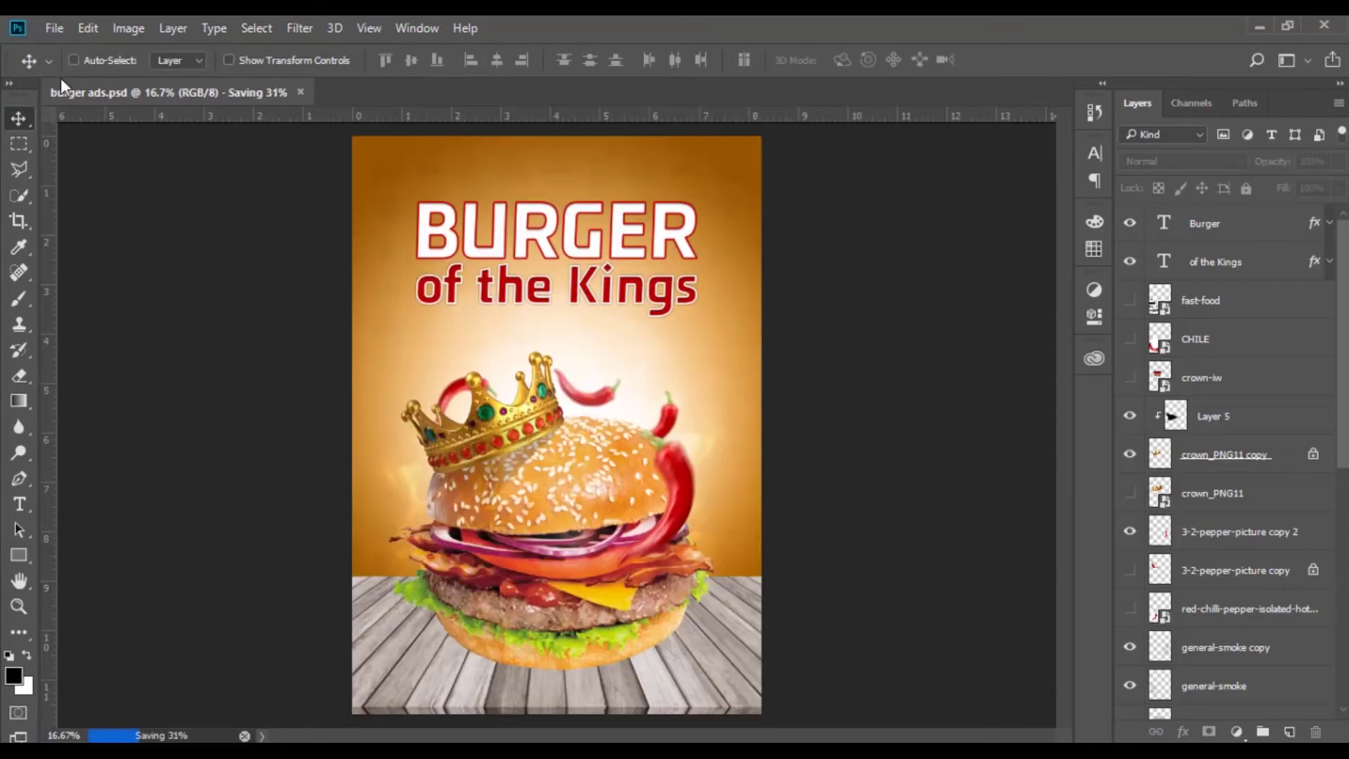
- Open burger.psd from recent files and drag the ribbon and special offer text into the poster
left_click(54, 28)
mouse_move(91, 144)
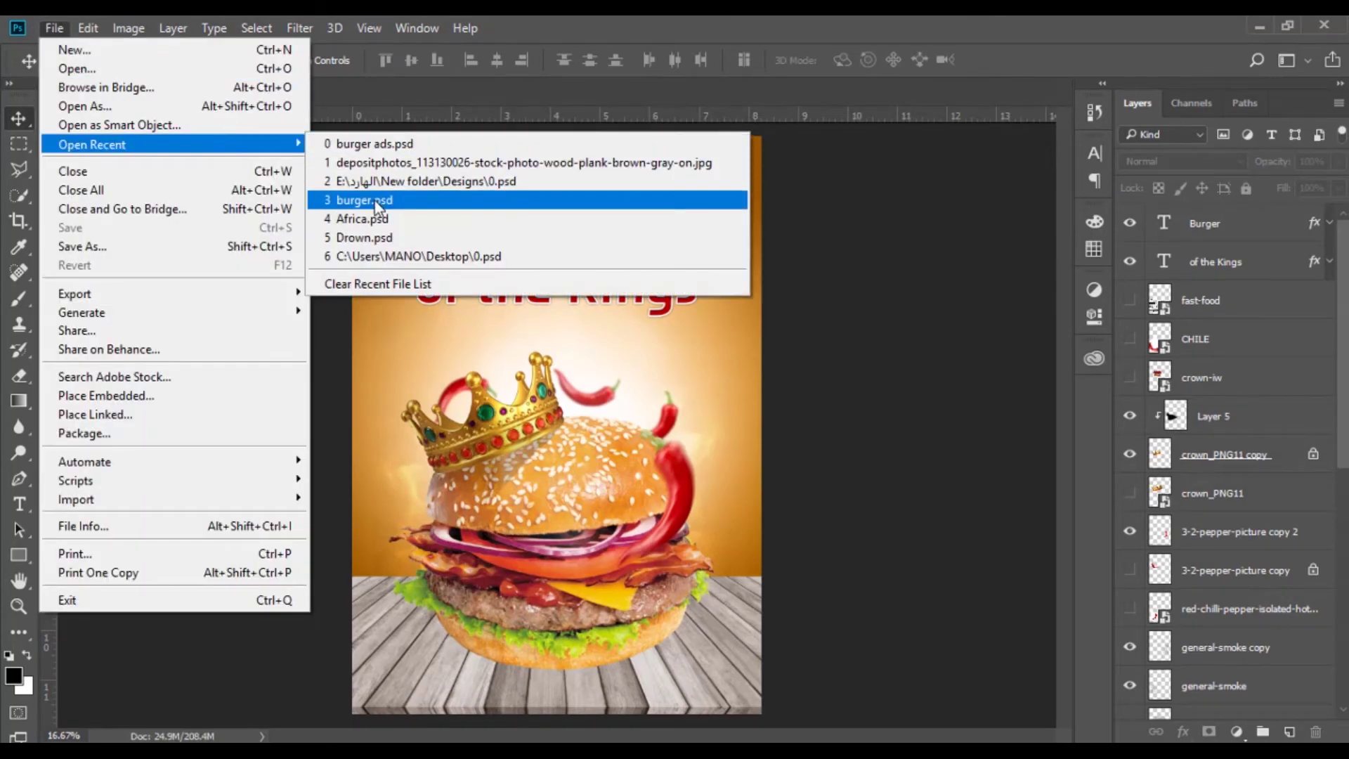
left_click(372, 201)
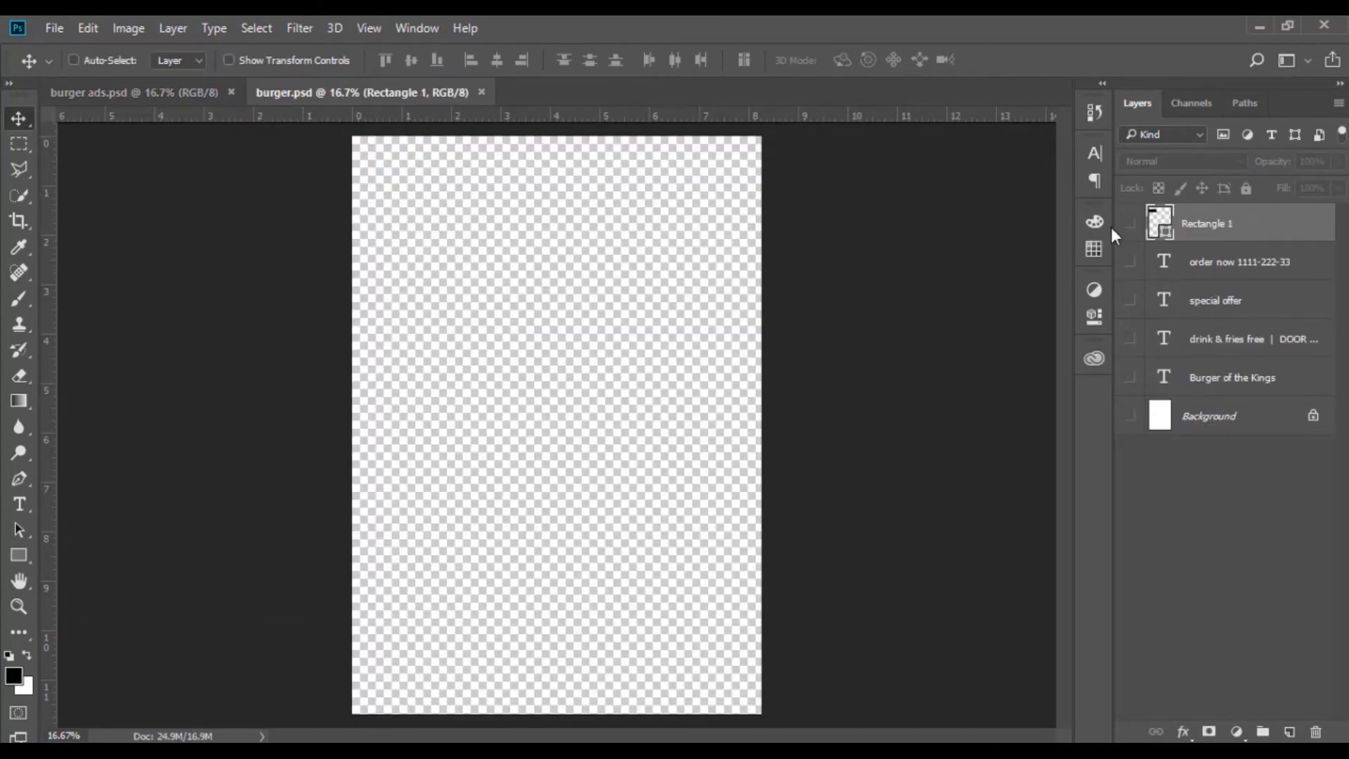
left_click_drag(1130, 223, 1130, 416)
key("ctrl")
left_click(666, 290, "ctrl")
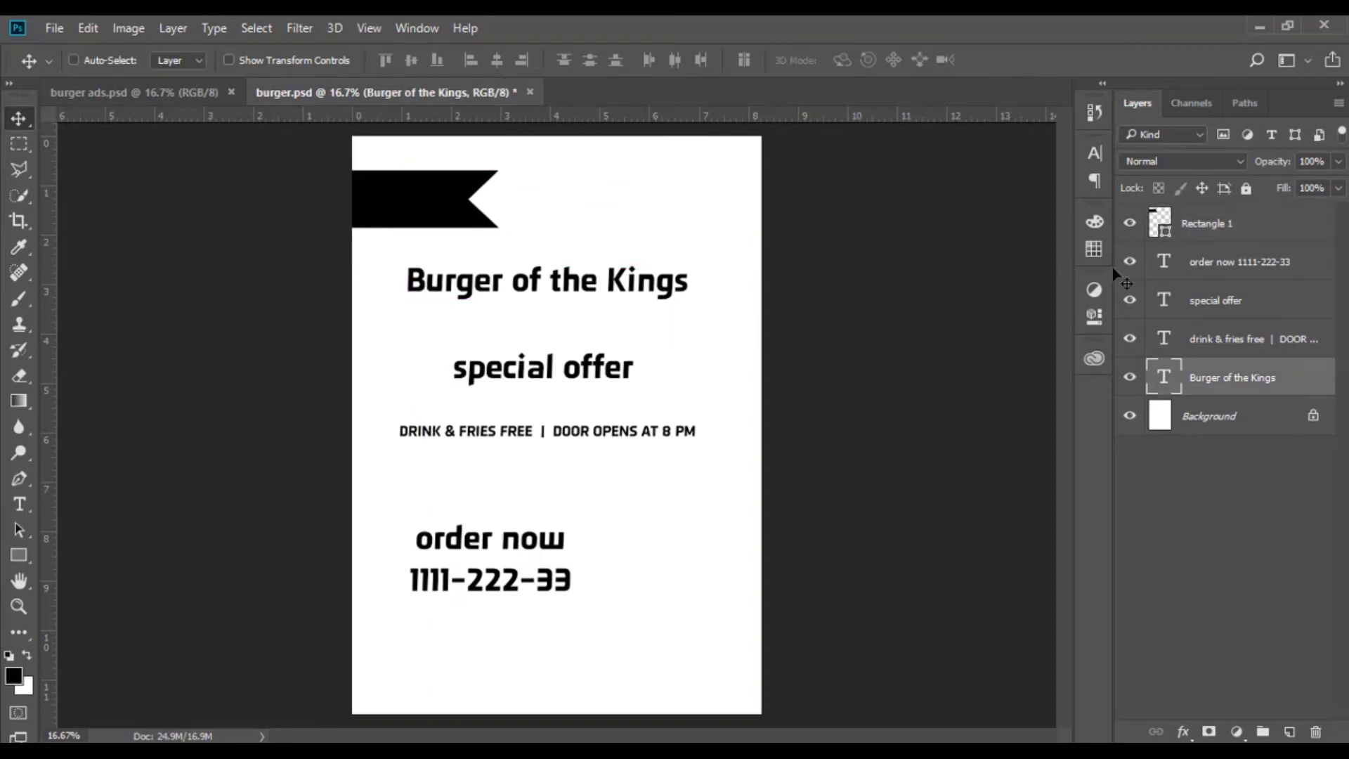
left_click(451, 199, "ctrl")
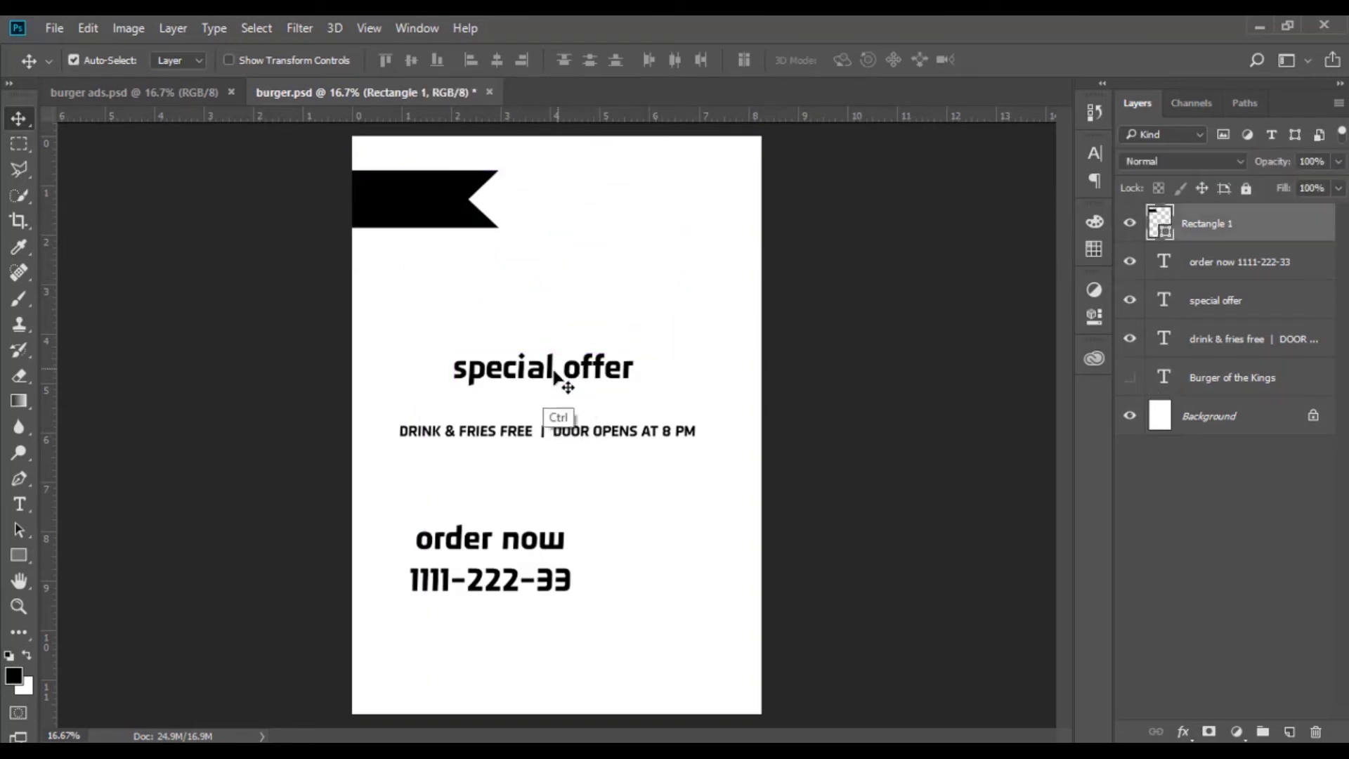
left_click(549, 377, "ctrl")
left_click_drag(404, 232, 568, 362)
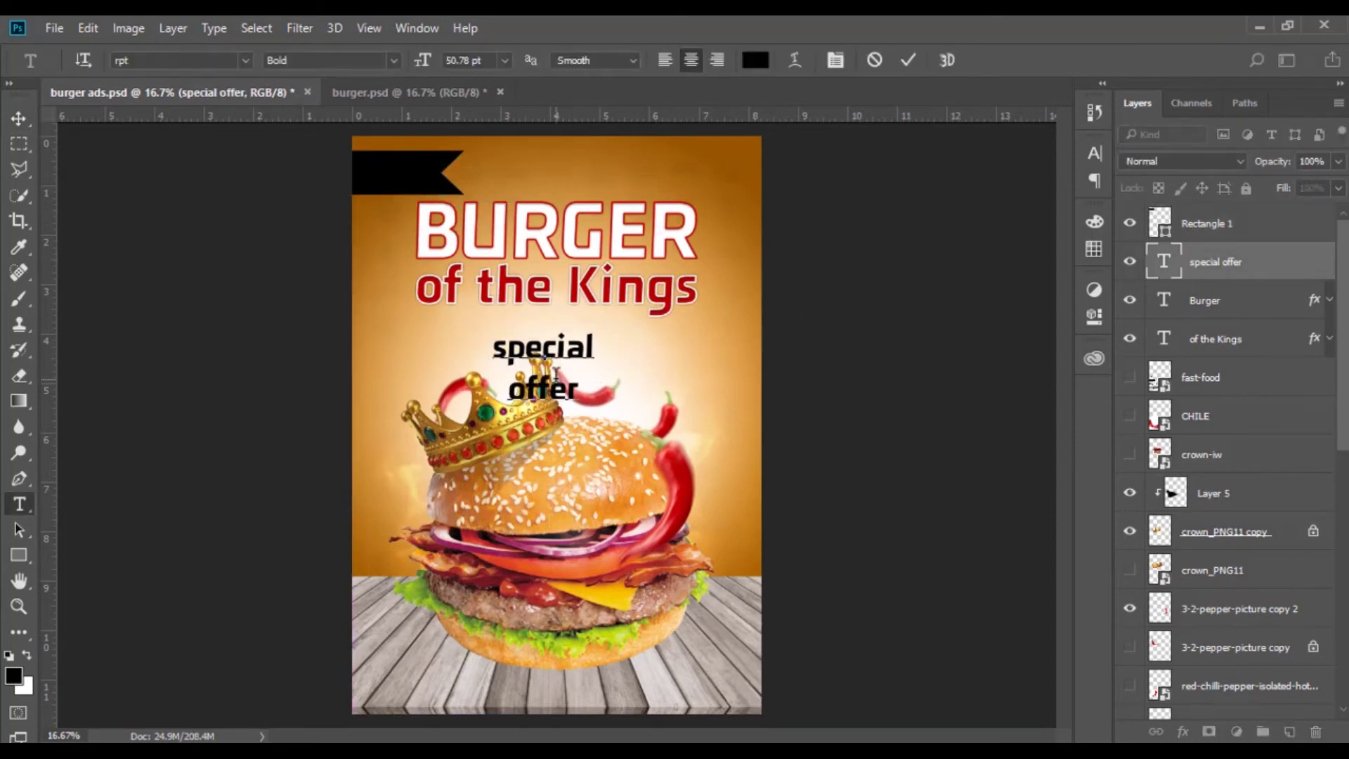
- Make the special offer text white, shrink it to fit the ribbon, and raise it above
left_click(1095, 152)
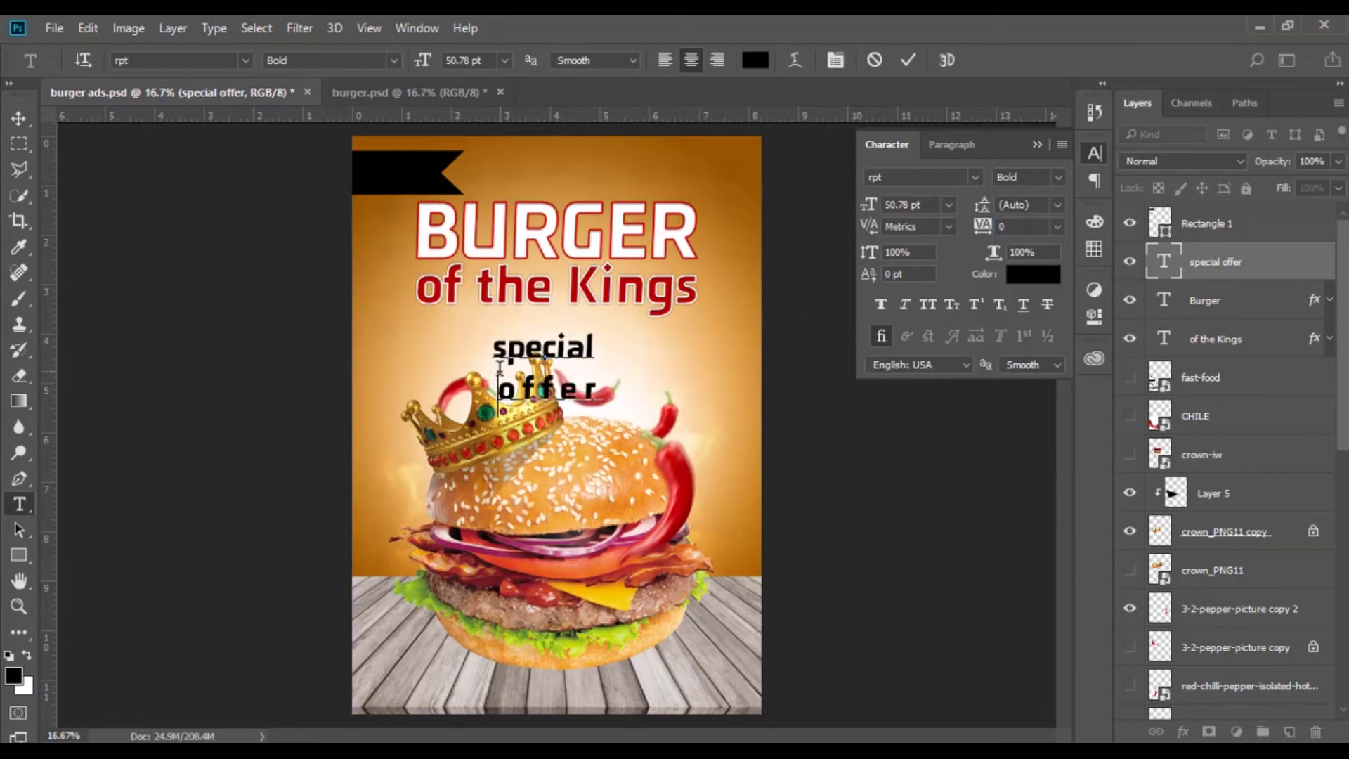
left_click(664, 59)
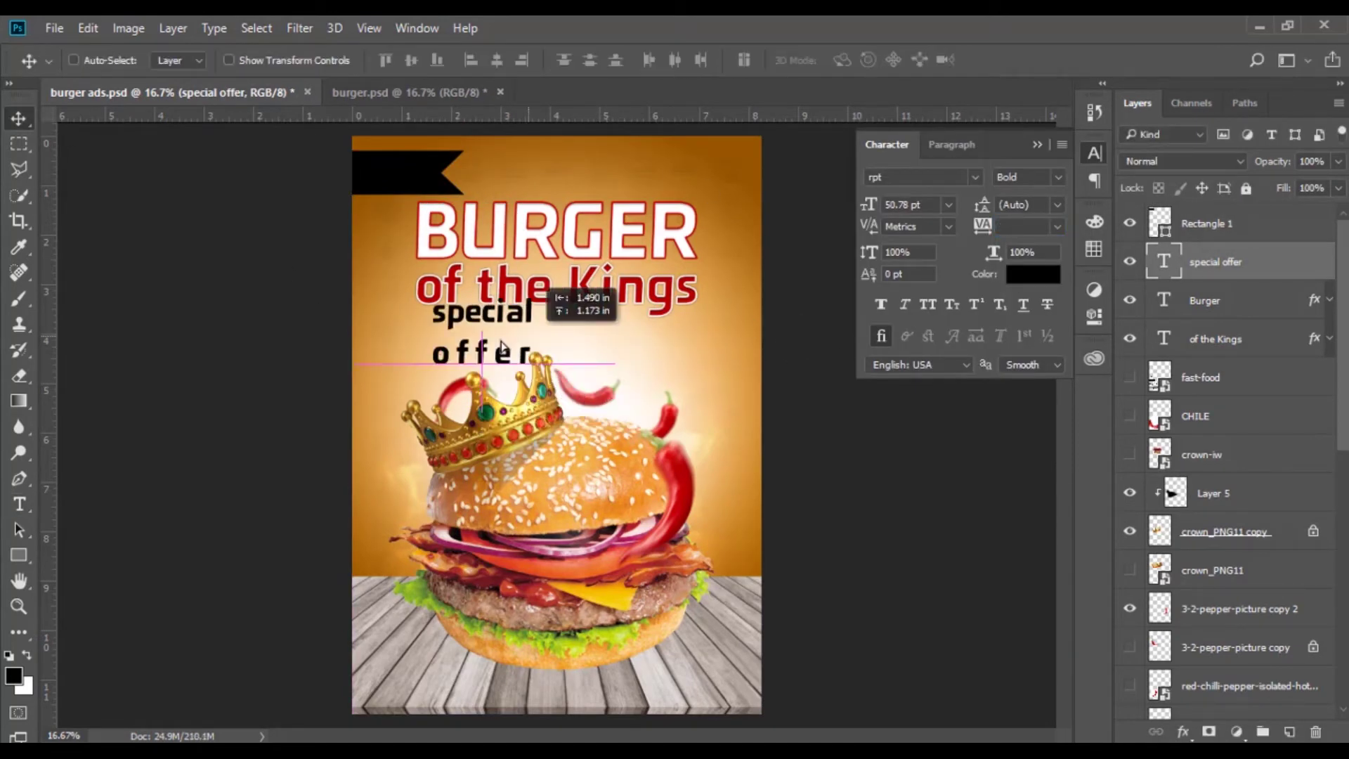
key("ctrl+t")
left_click_drag(534, 310, 443, 200)
key("Return")
key("ctrl+bracketright")
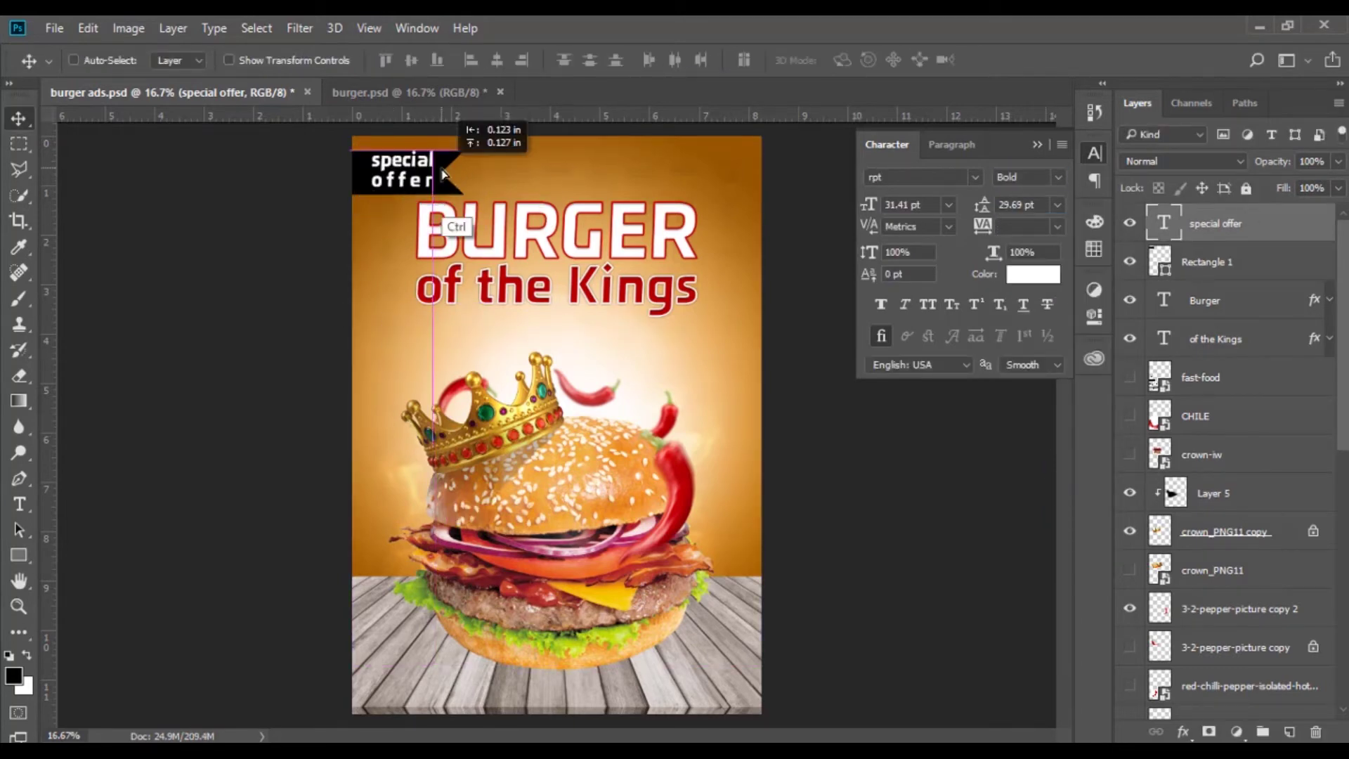
- Make the ribbon red with a drop shadow, gradient overlay and white dashed border
double_click(1159, 262)
left_click(1015, 232)
double_click(1258, 262)
left_click(511, 563)
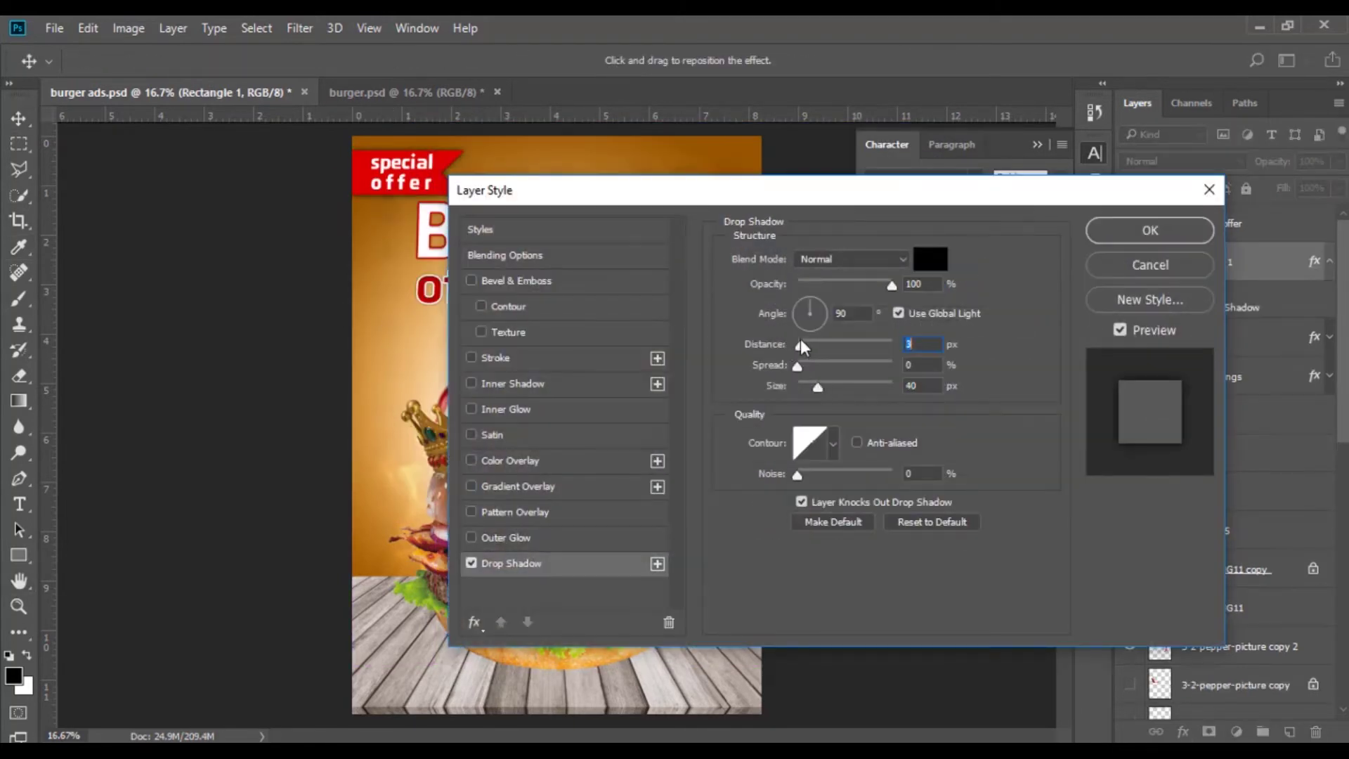
left_click(518, 486)
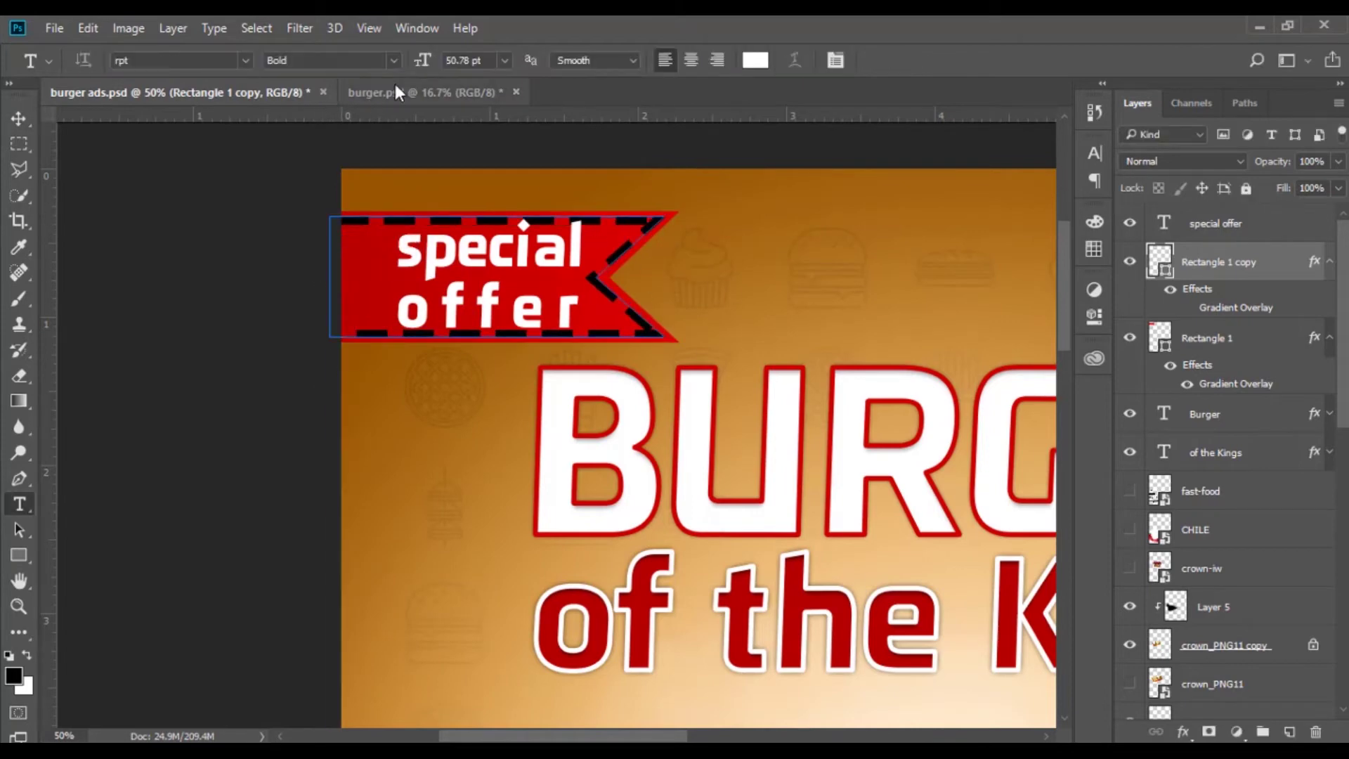
left_click(355, 181)
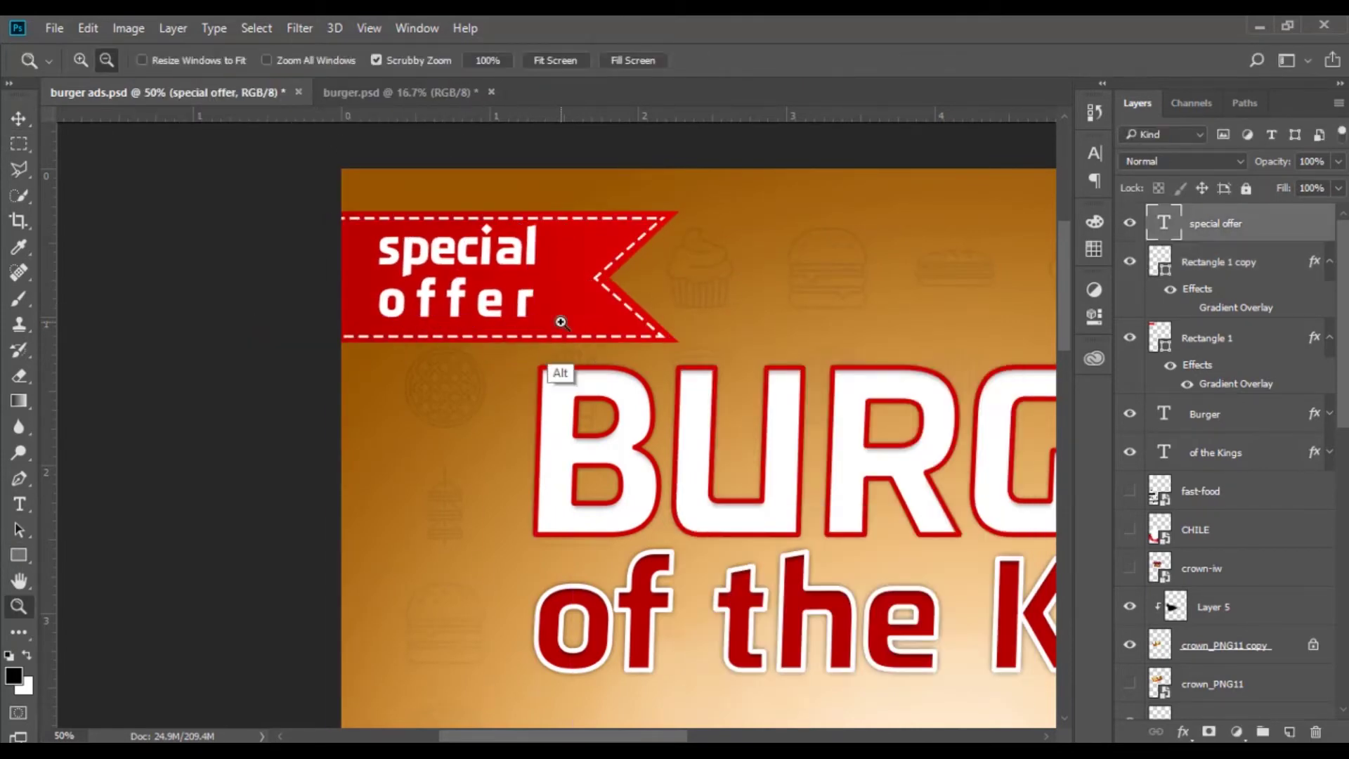
key("ctrl+minus")
key("ctrl+minus")
key("ctrl+minus")
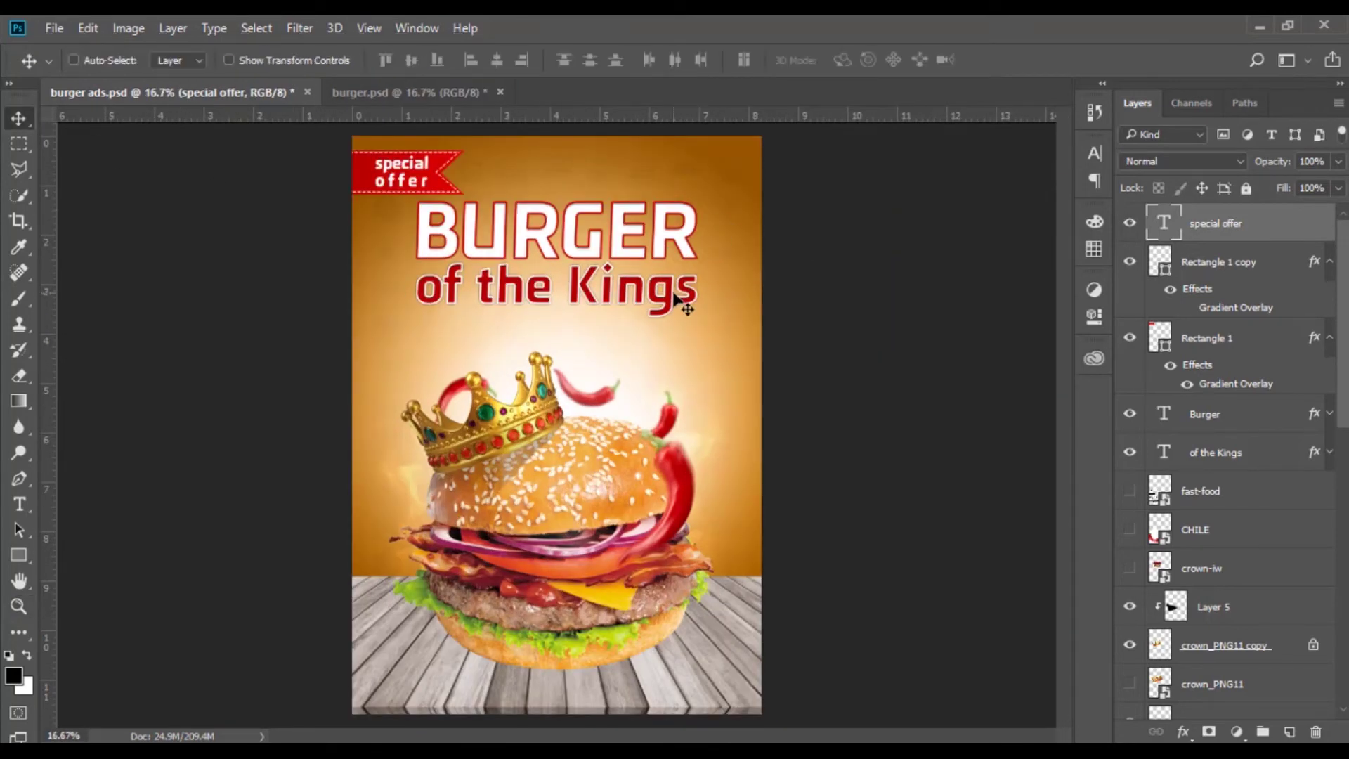
- Add a warming Photo Filter and a clipped Curves adjustment that darkens the image
left_click(1094, 288)
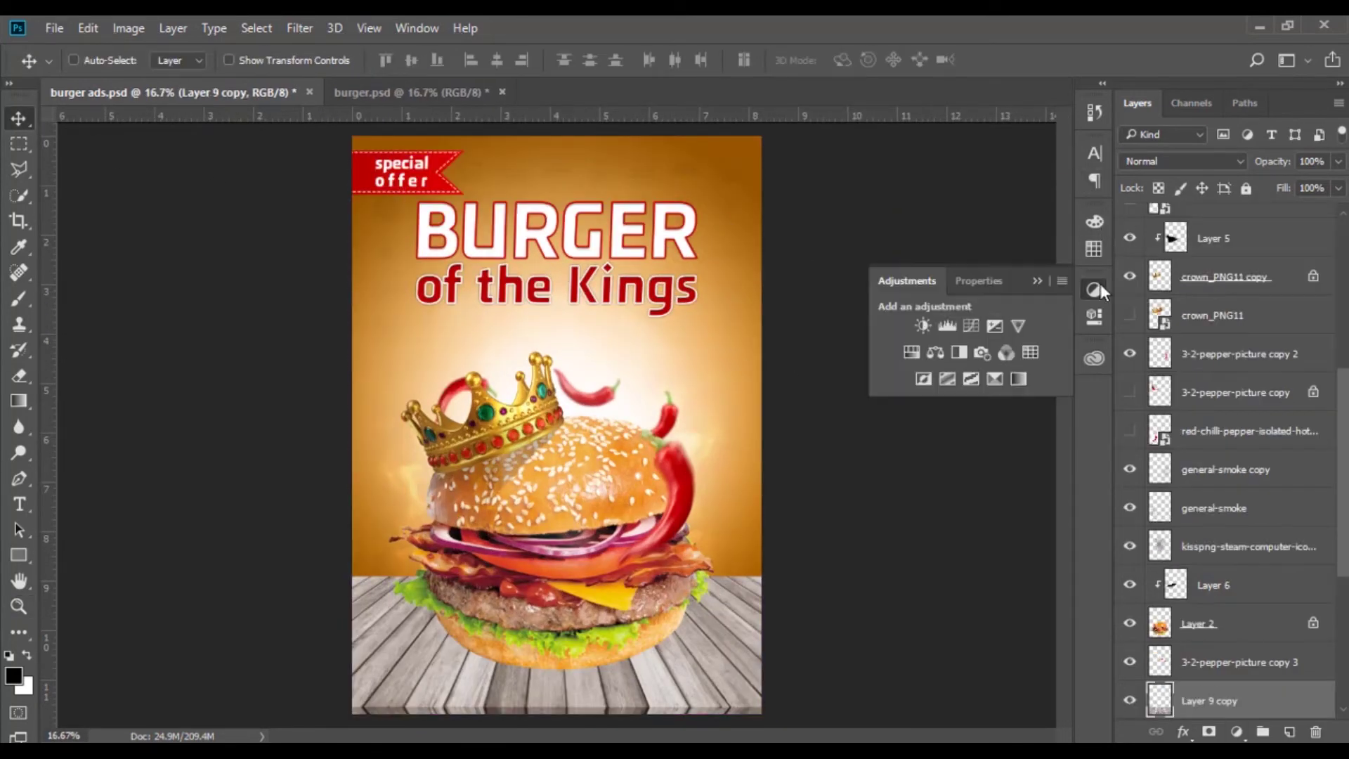
left_click(979, 355)
scroll(1339, 621, "down", 5)
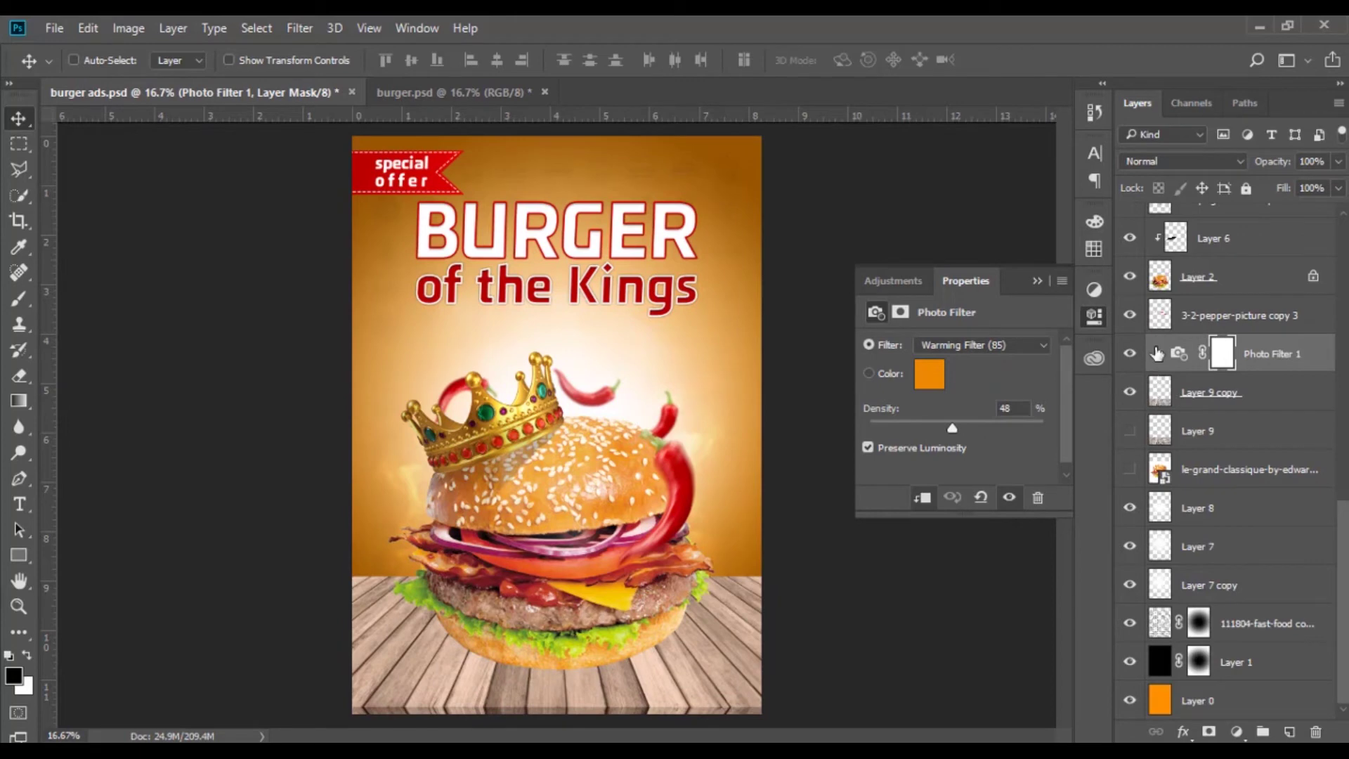
left_click(893, 281)
left_click(976, 326)
left_click_drag(1164, 362, 1164, 394)
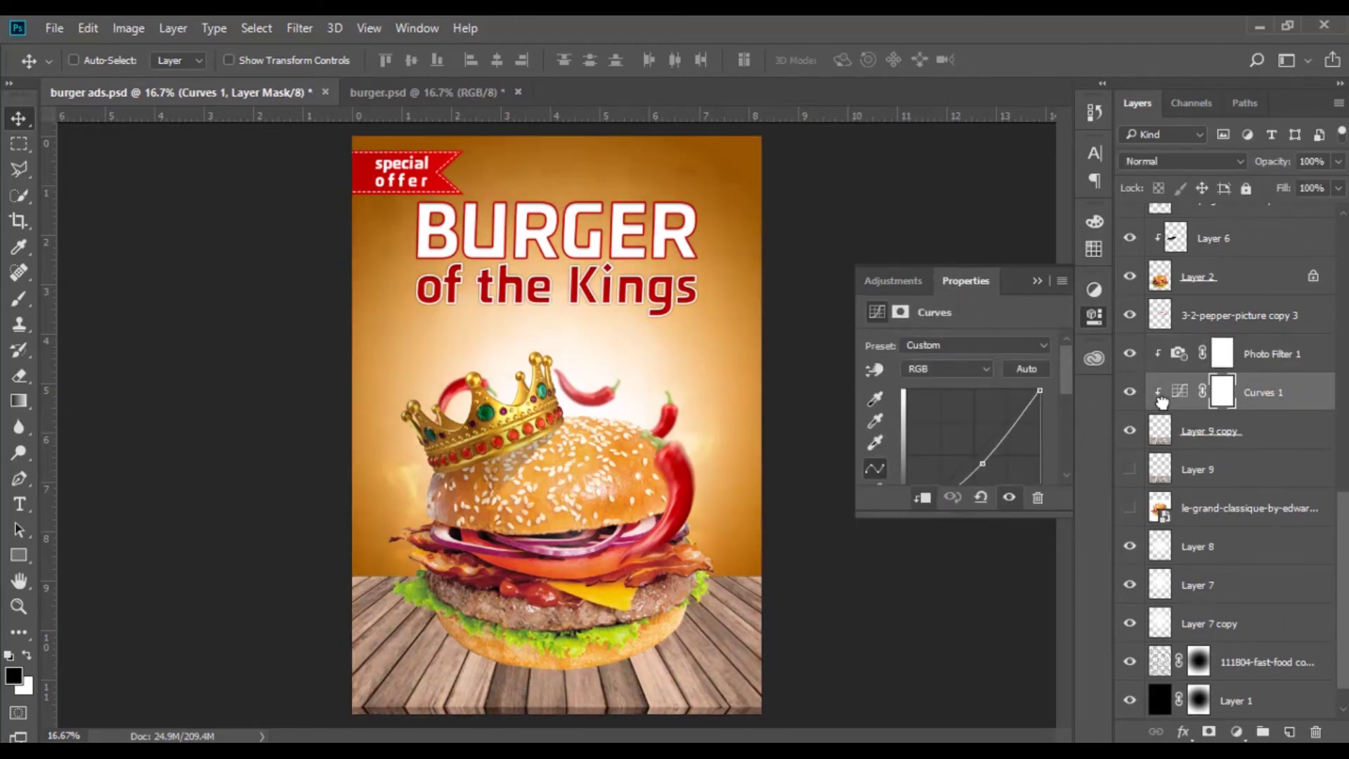
left_click(1130, 392)
left_click_drag(983, 463, 986, 467)
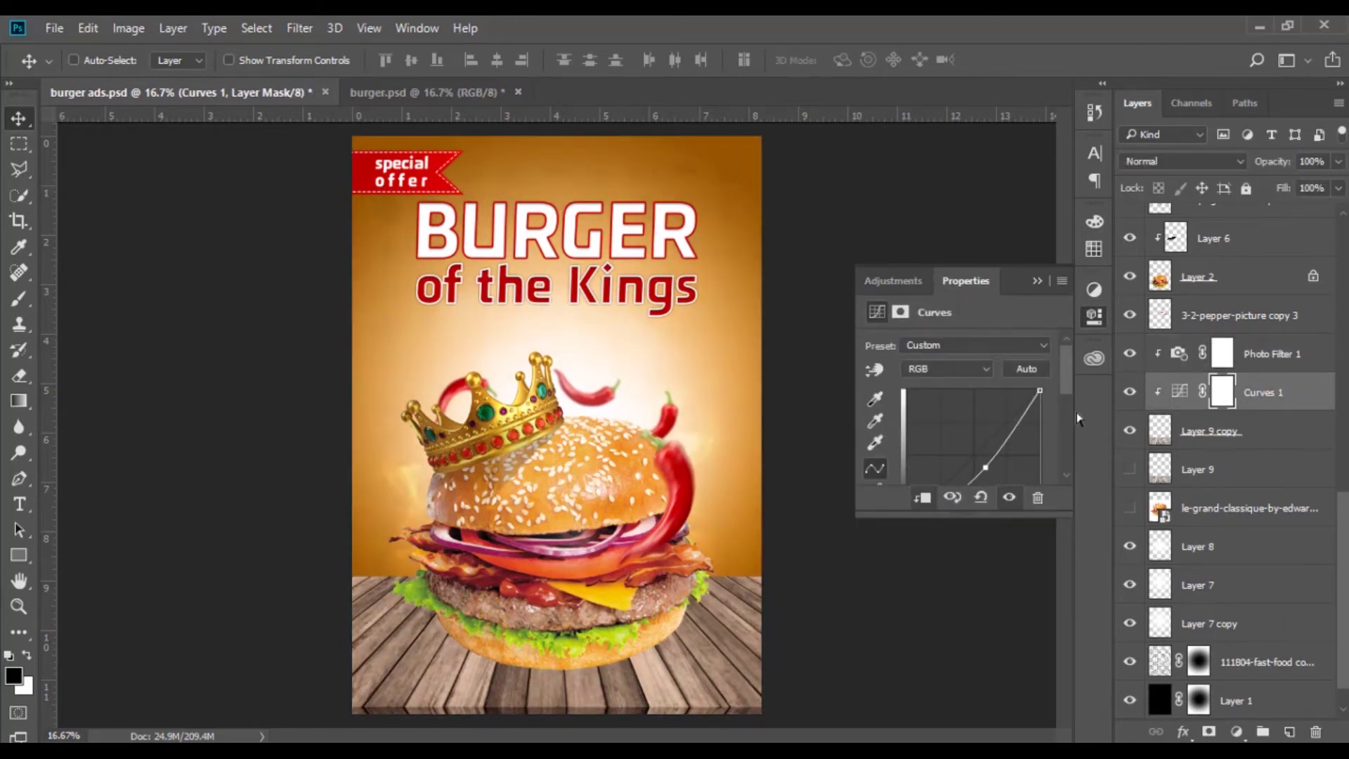
left_click(1063, 344)
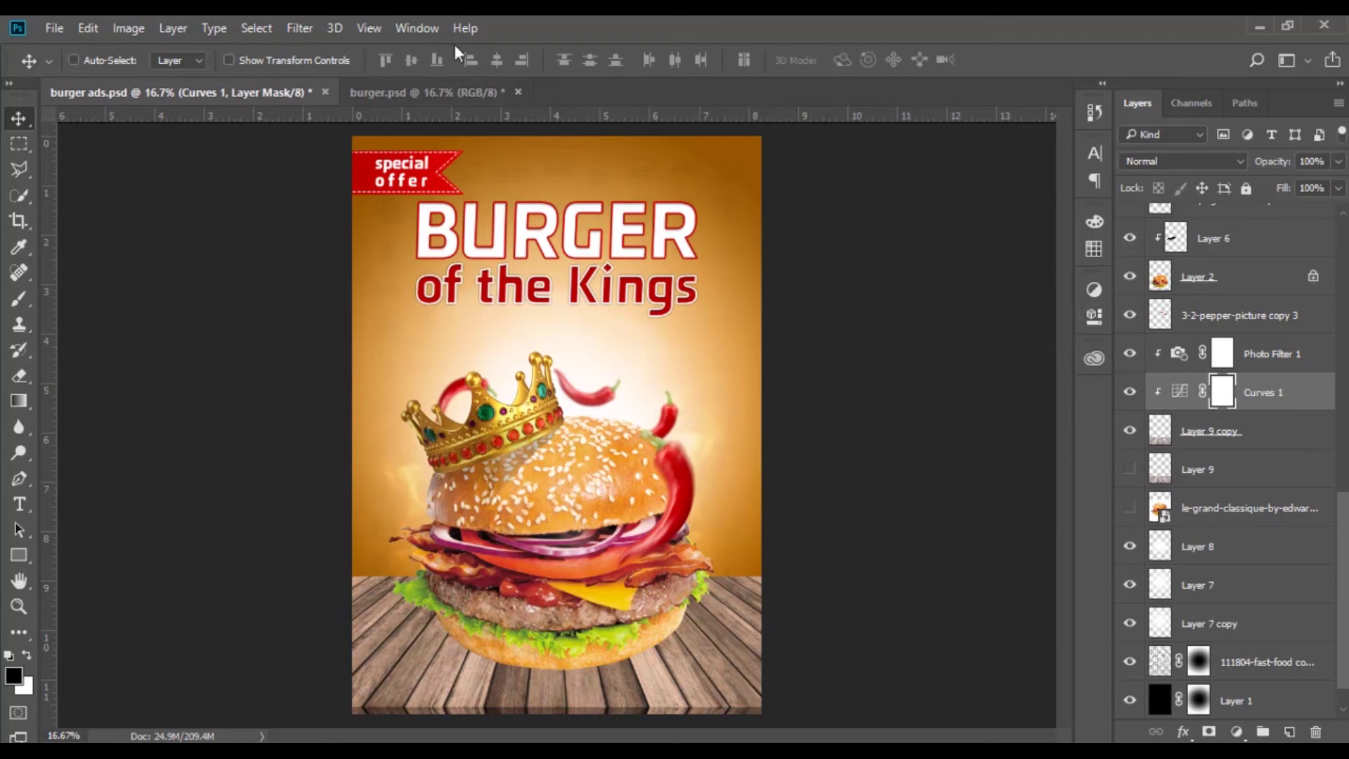
- Apply a Tilt-Shift blur to the Layer 9 copy floor, focused toward the bottom
key("alt+bracketleft")
left_click(299, 28)
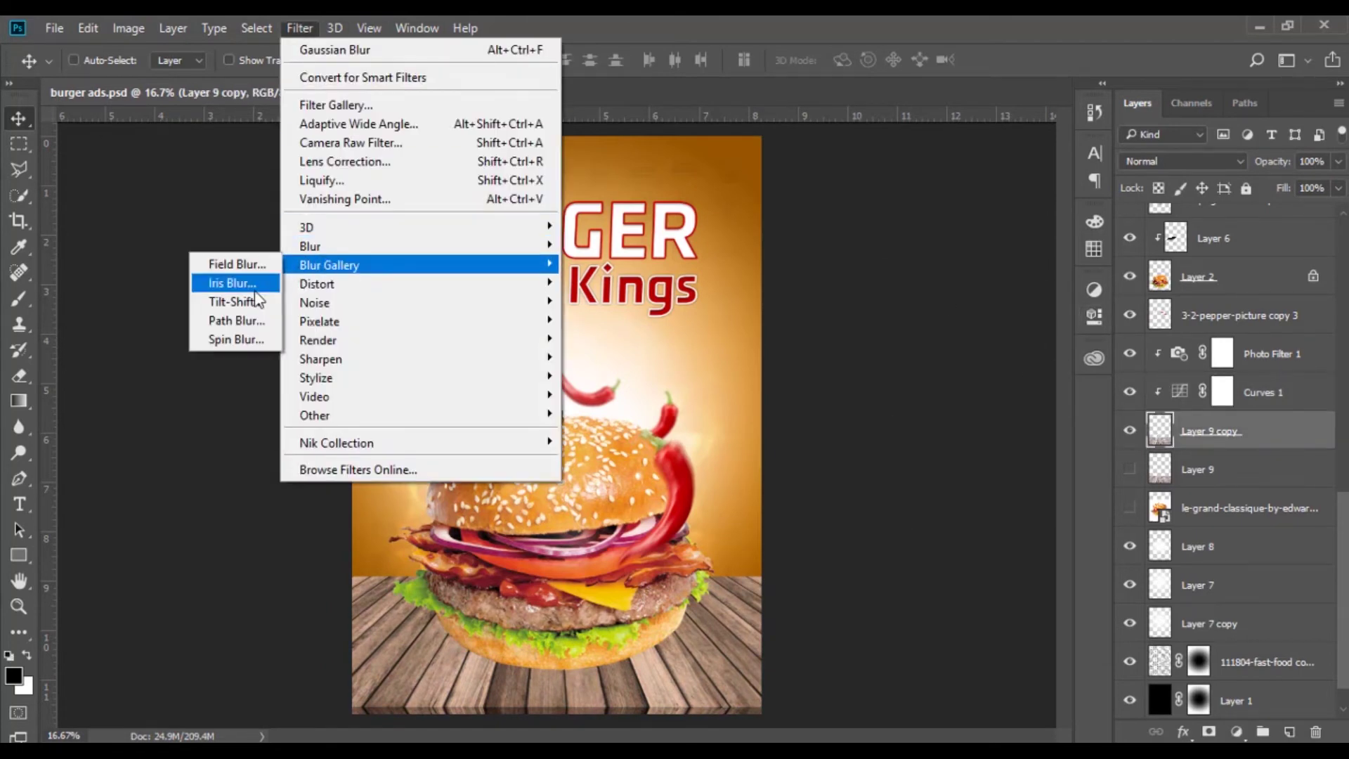
left_click(239, 280)
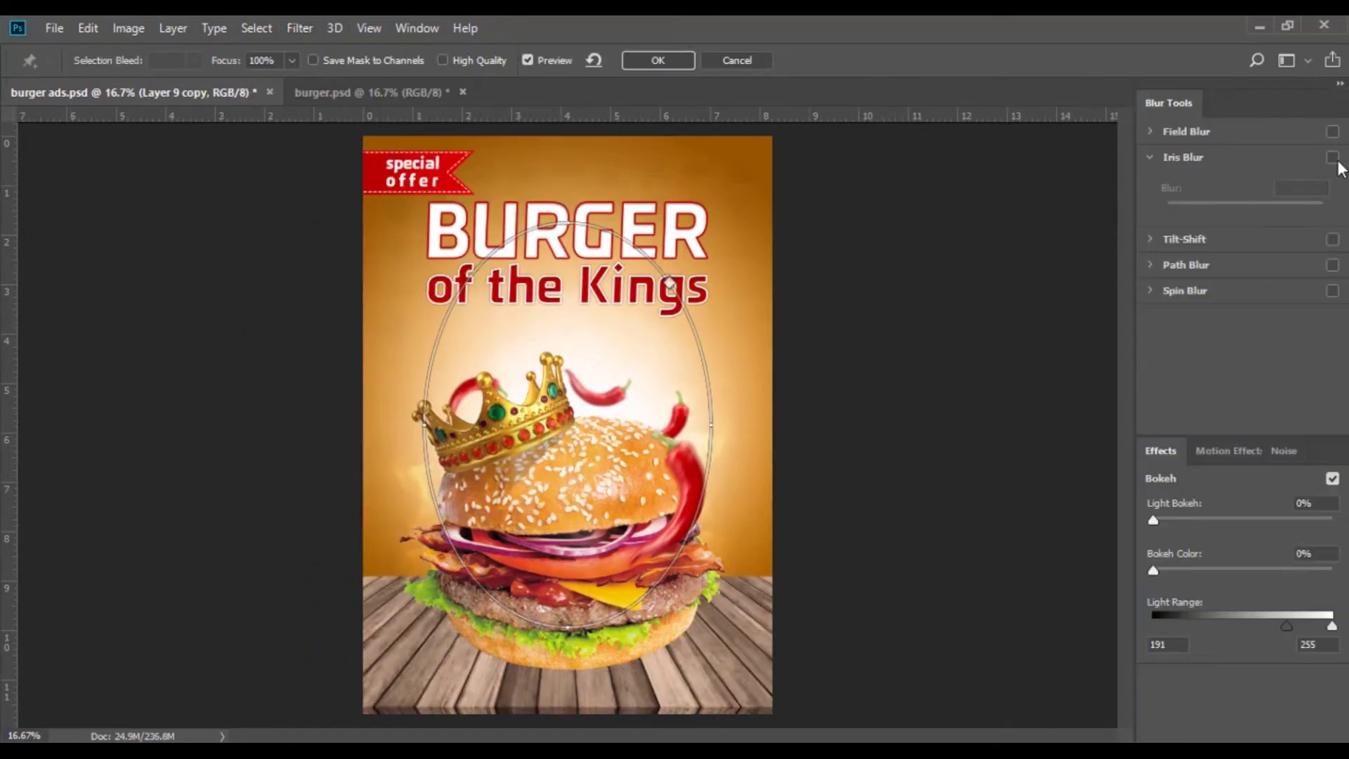
left_click(1333, 157)
left_click(1333, 182)
left_click_drag(573, 425, 573, 667)
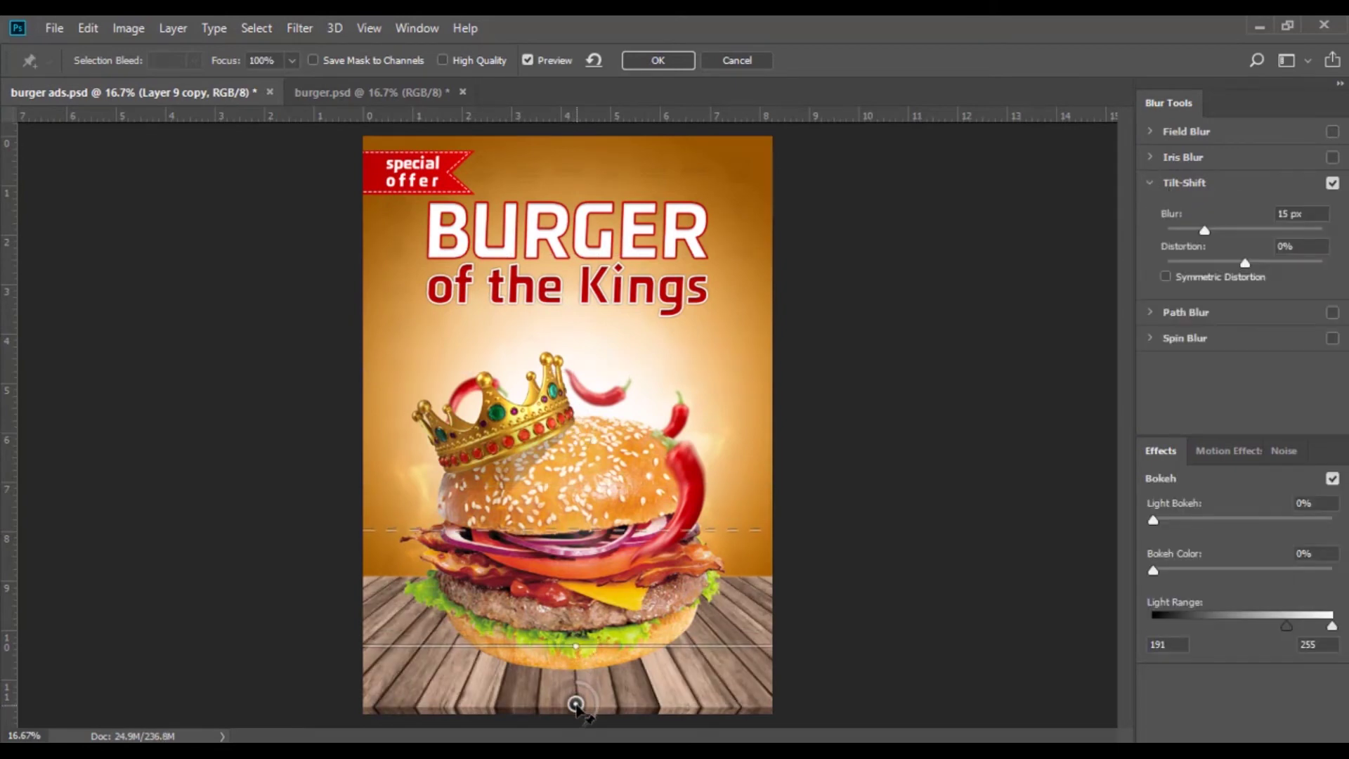
key("Return")
- Readjust the Tilt-Shift focus band, reapply it, and select Layer 2
left_click(646, 572)
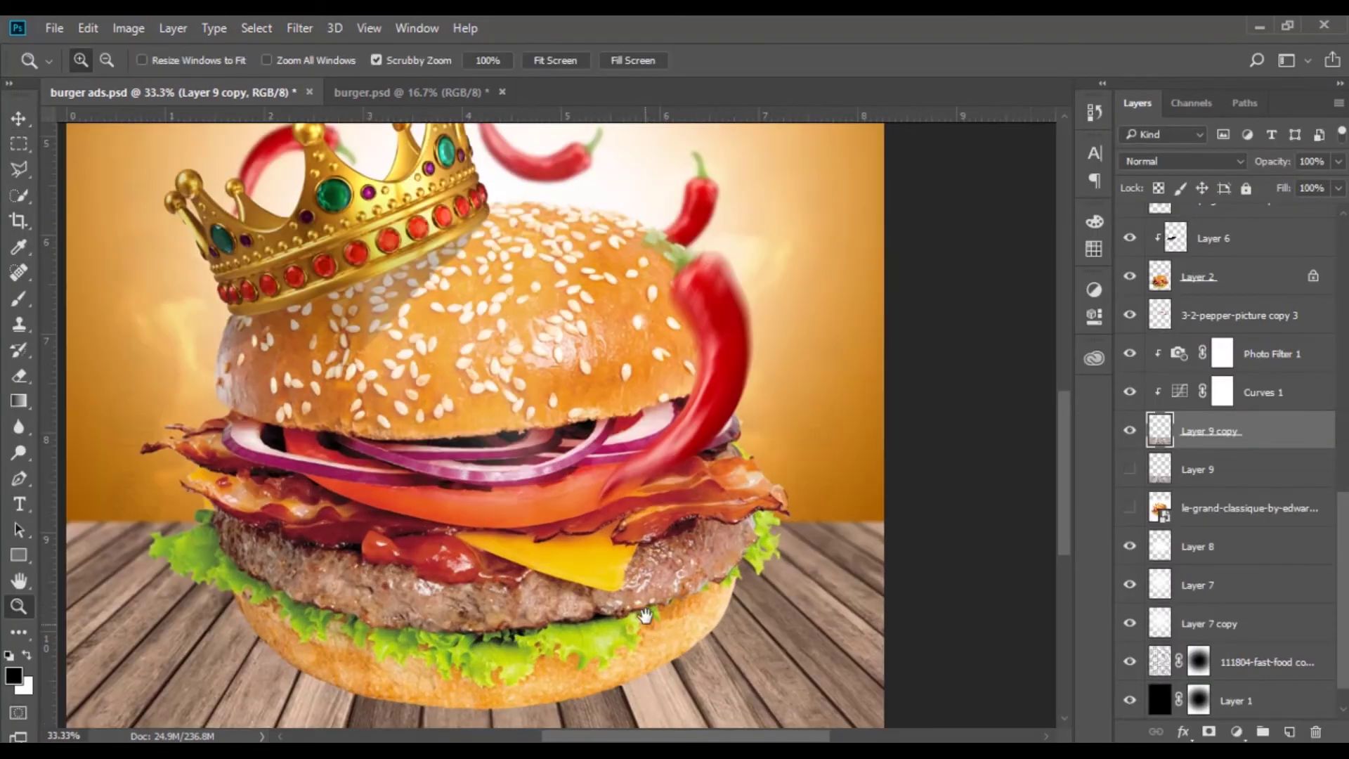
left_click(299, 28)
left_click(278, 303)
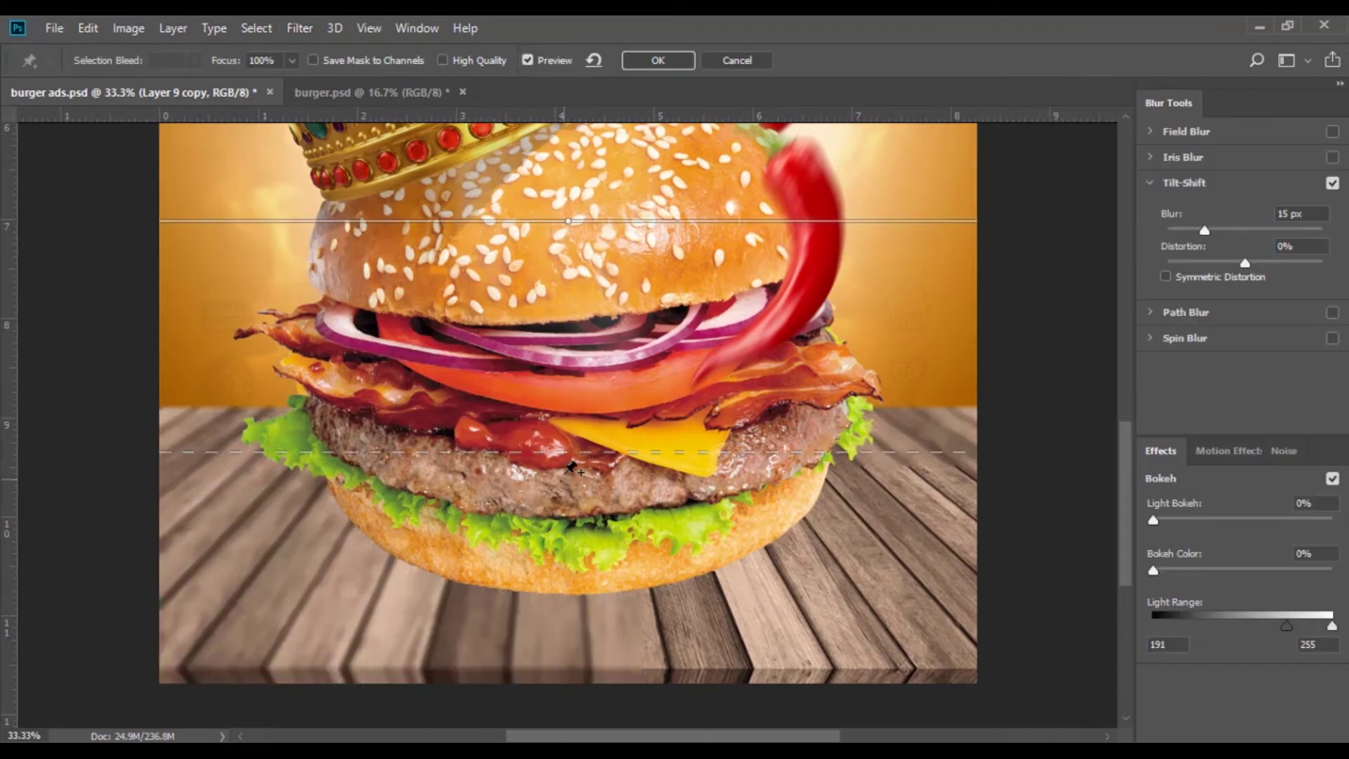
mouse_move(592, 384)
left_mouse_down()
mouse_move(592, 426)
mouse_move(583, 309)
left_mouse_up()
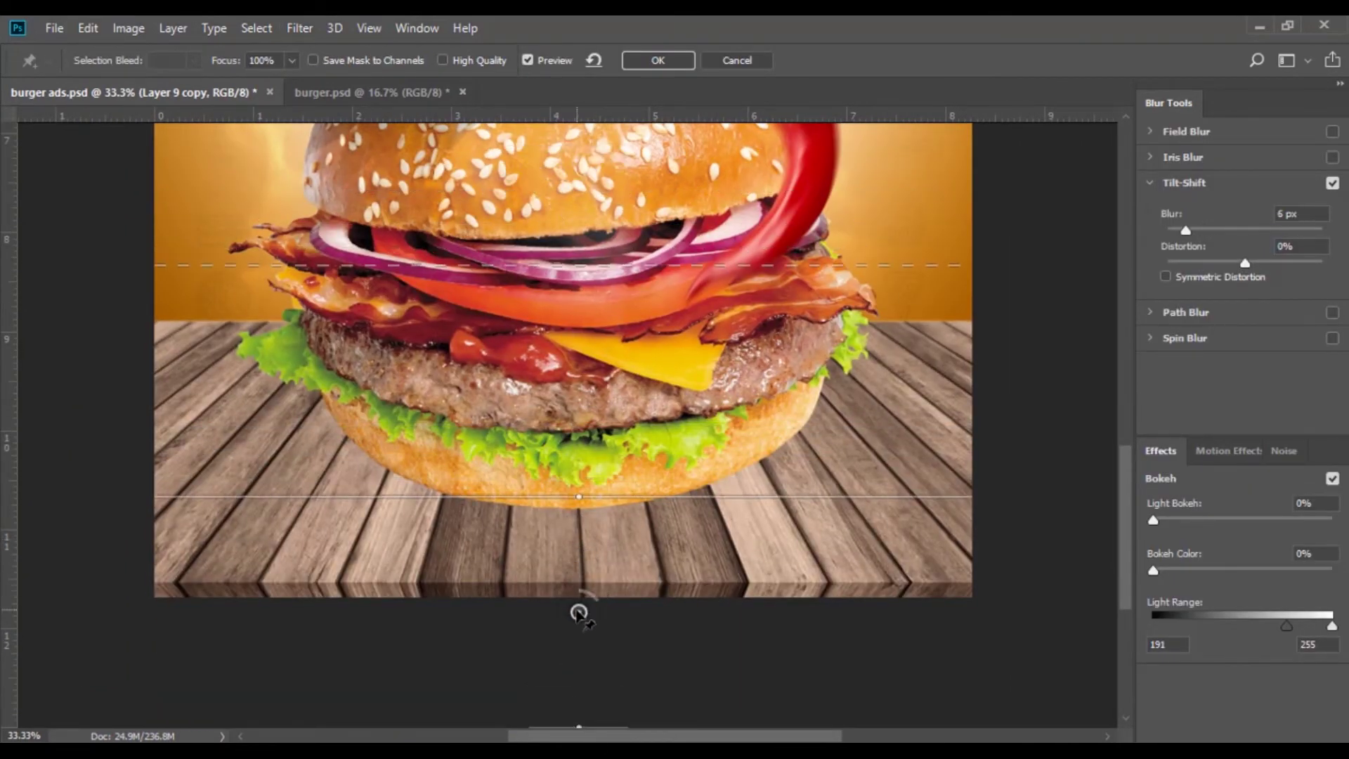
key("Return")
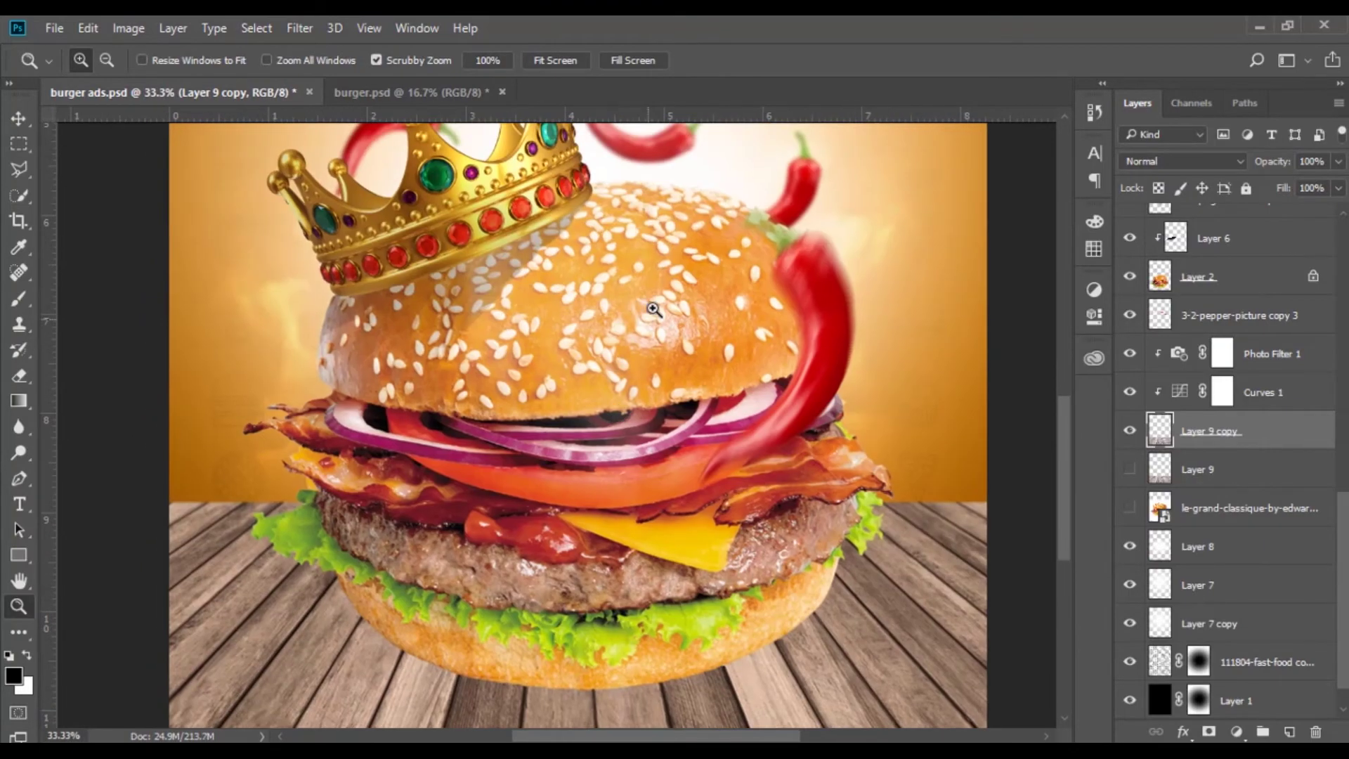
scroll(648, 301, "up", 5)
scroll(521, 277, "up", 2)
scroll(573, 289, "down", 3)
scroll(572, 289, "down", 3)
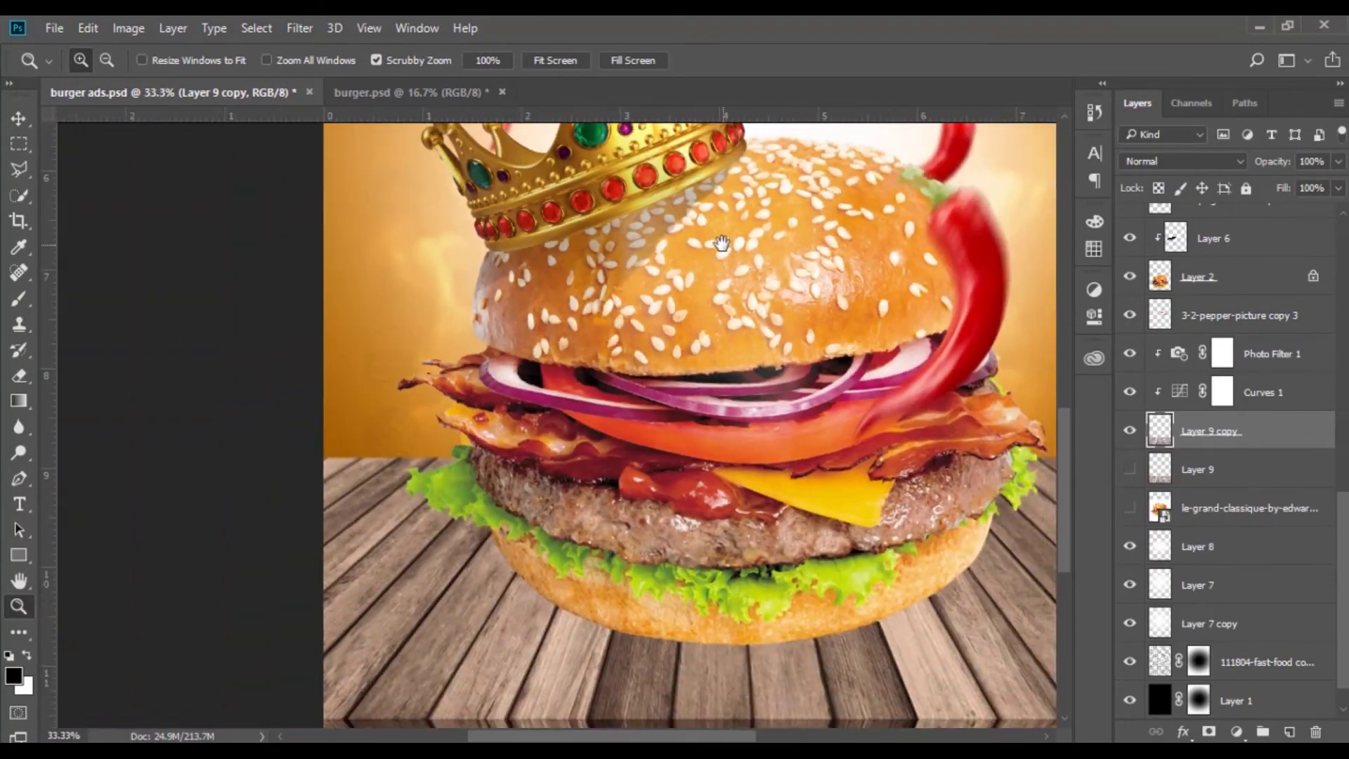
scroll(573, 290, "down", 3)
left_click(1198, 277)
- Fill a new layer with black and flip-squash it into a shadow under the burger
key("ctrl+shift+alt+n")
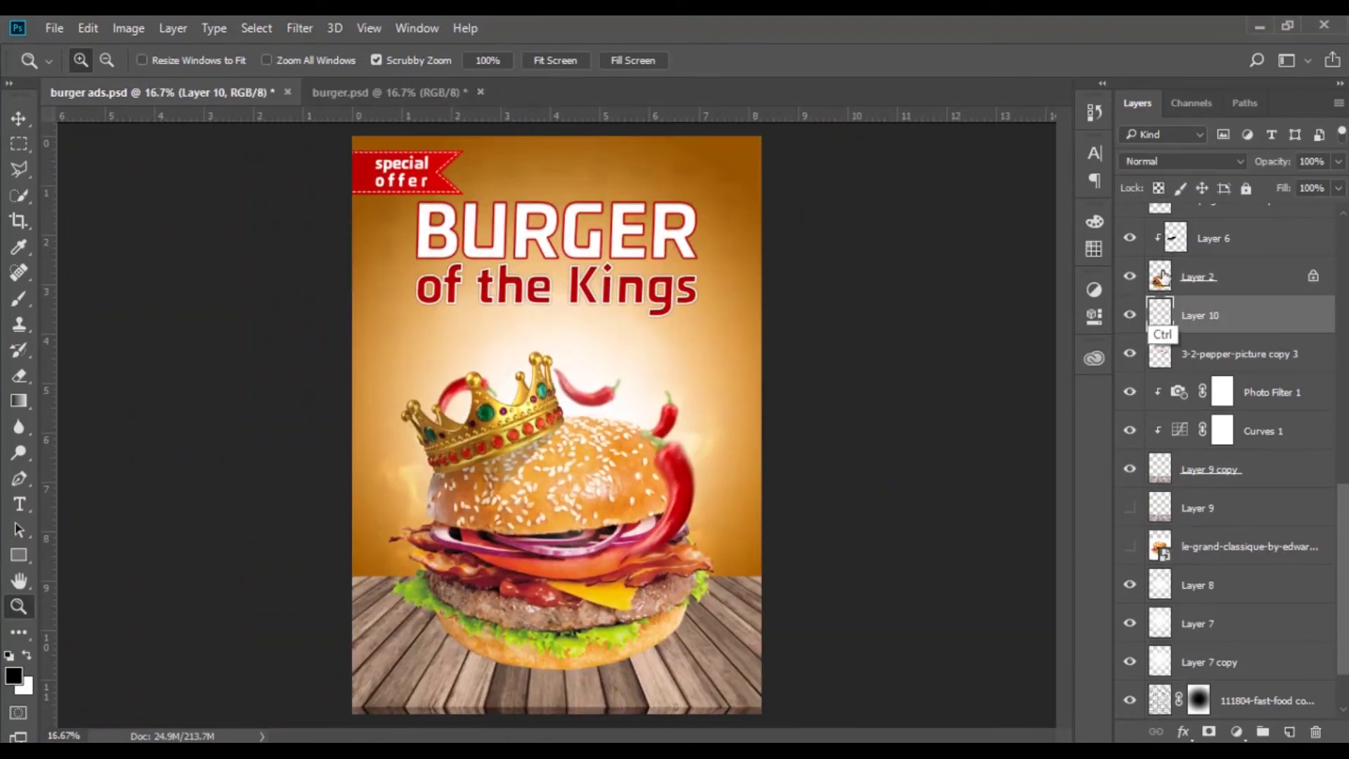
key("alt+BackSpace")
key("ctrl+d")
key("ctrl+t")
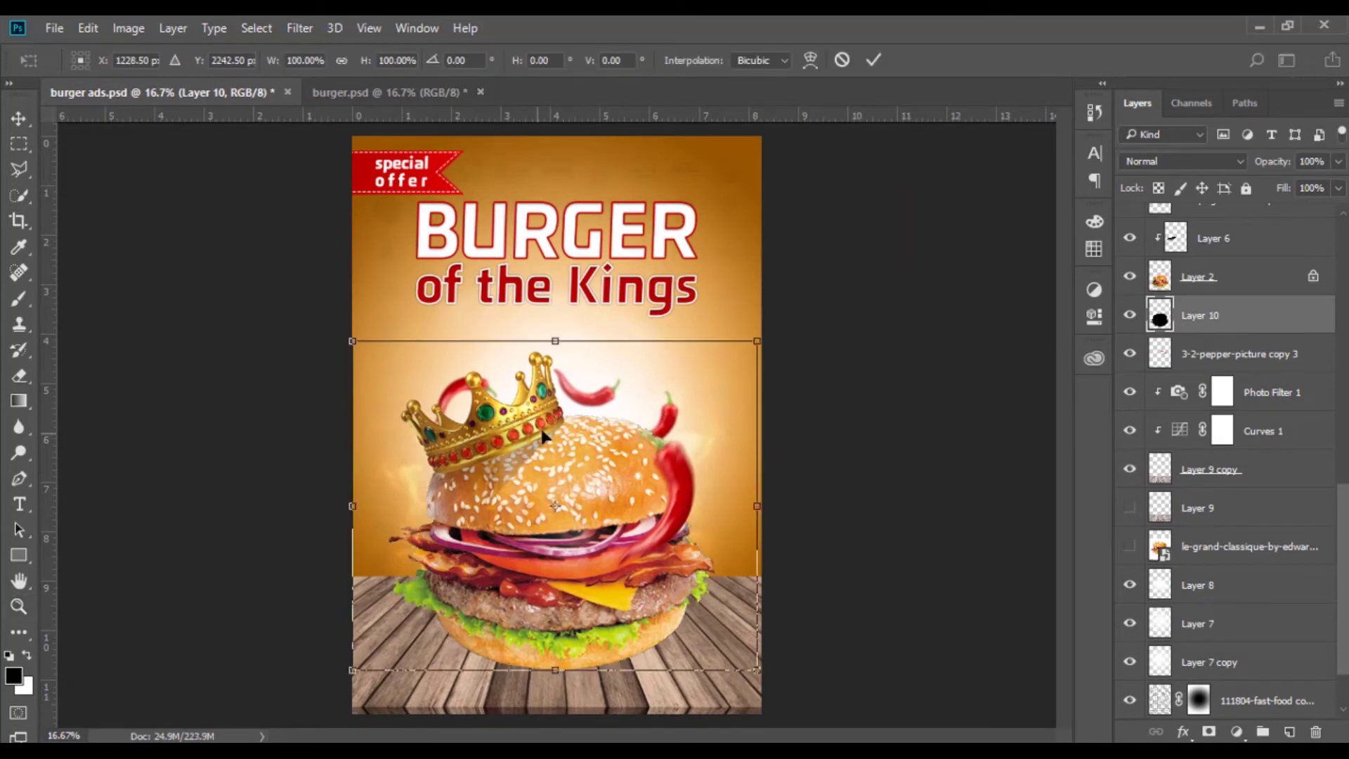
mouse_move(555, 341)
left_mouse_down()
mouse_move(552, 673)
mouse_move(579, 616)
left_mouse_up()
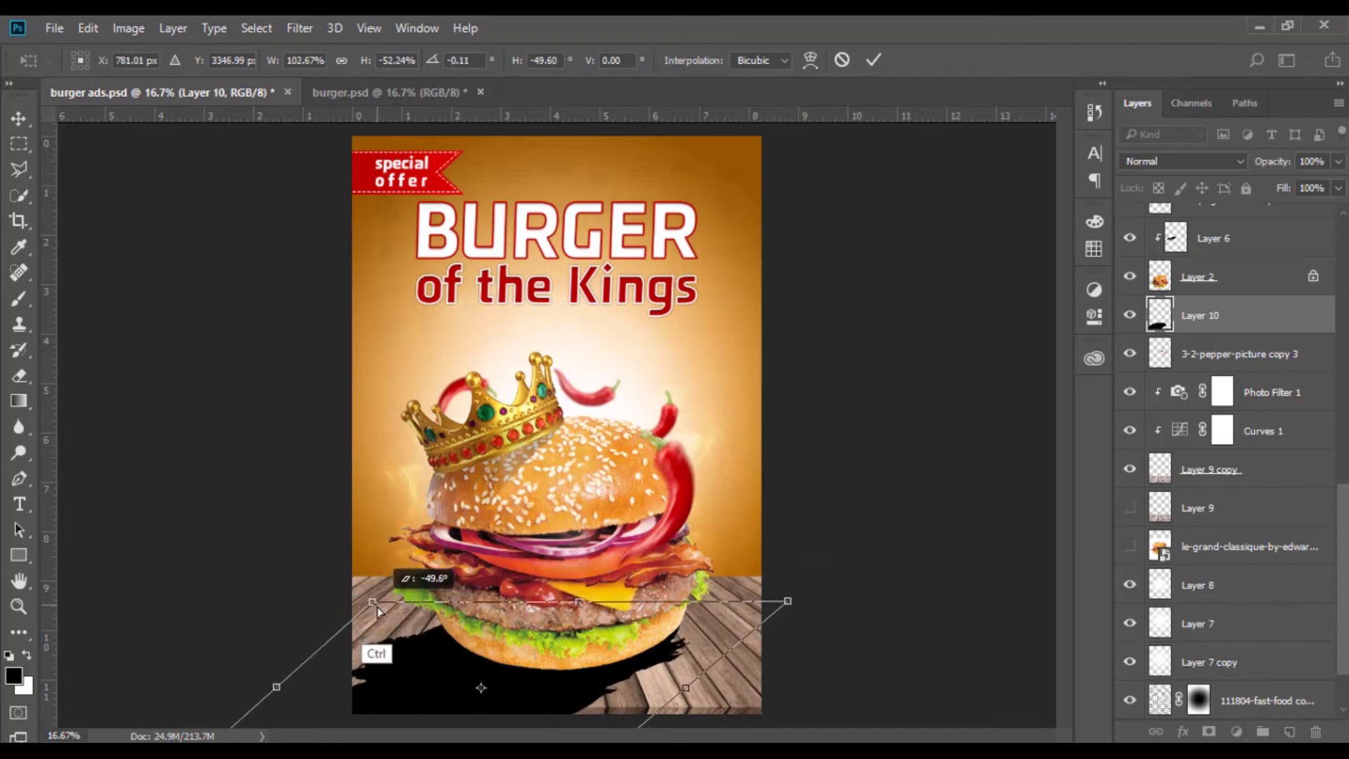
key("Return")
- Gaussian-blur the shadow and set its opacity to 40%
key("z")
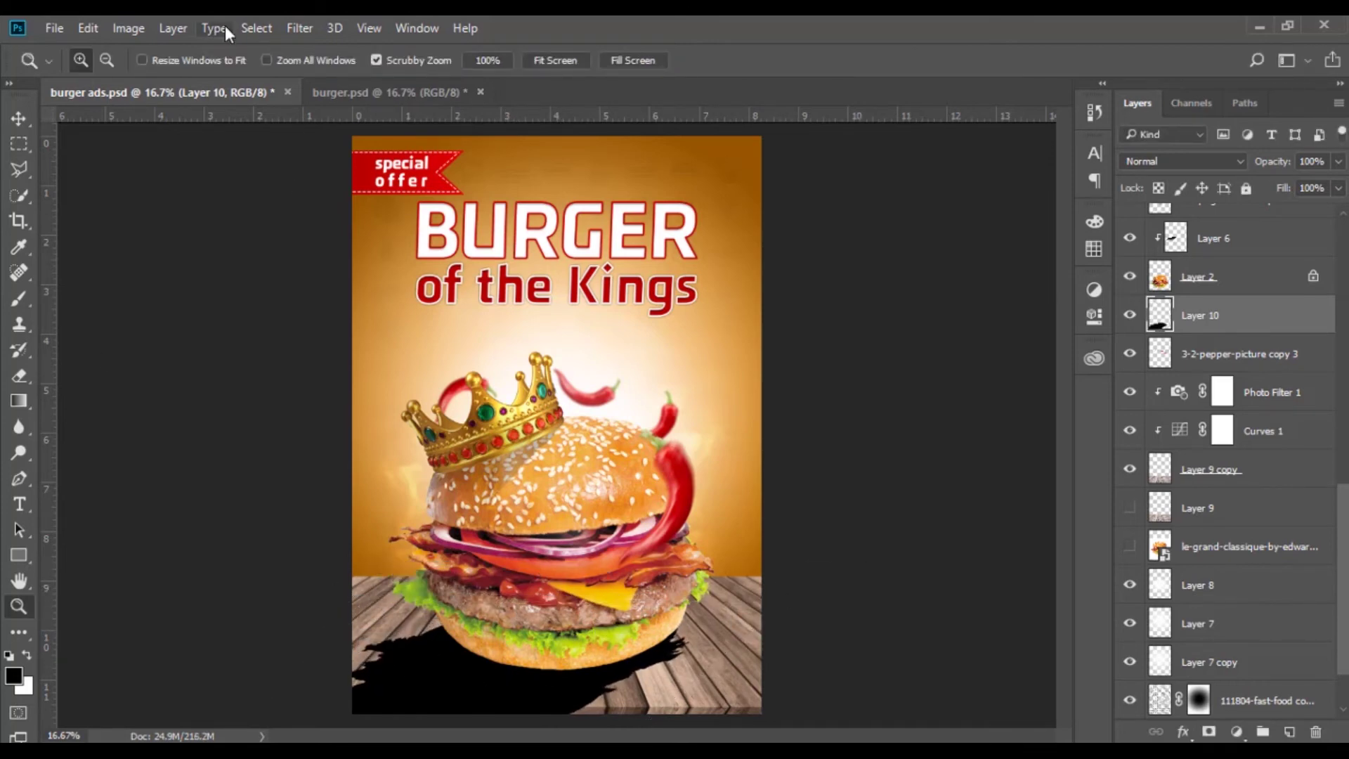
left_click(299, 28)
left_click(232, 304)
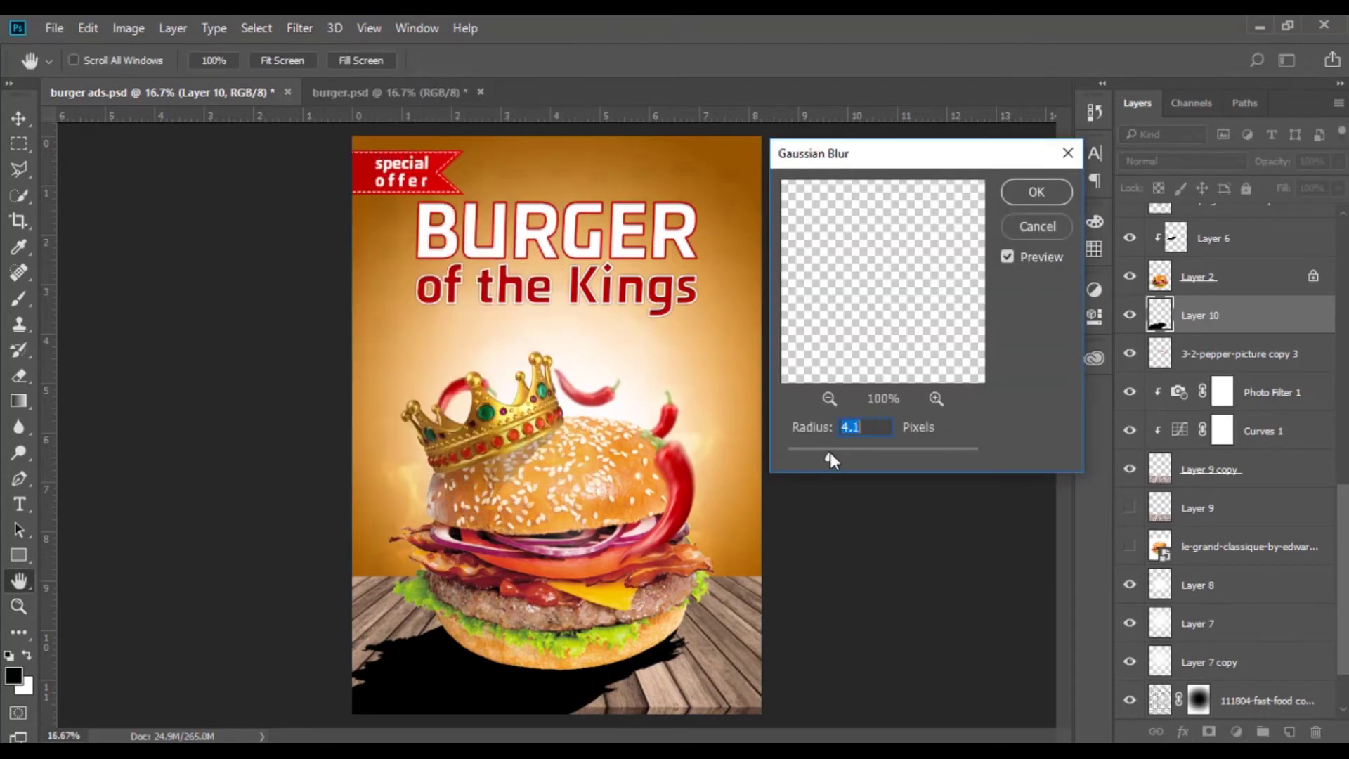
left_click(1033, 188)
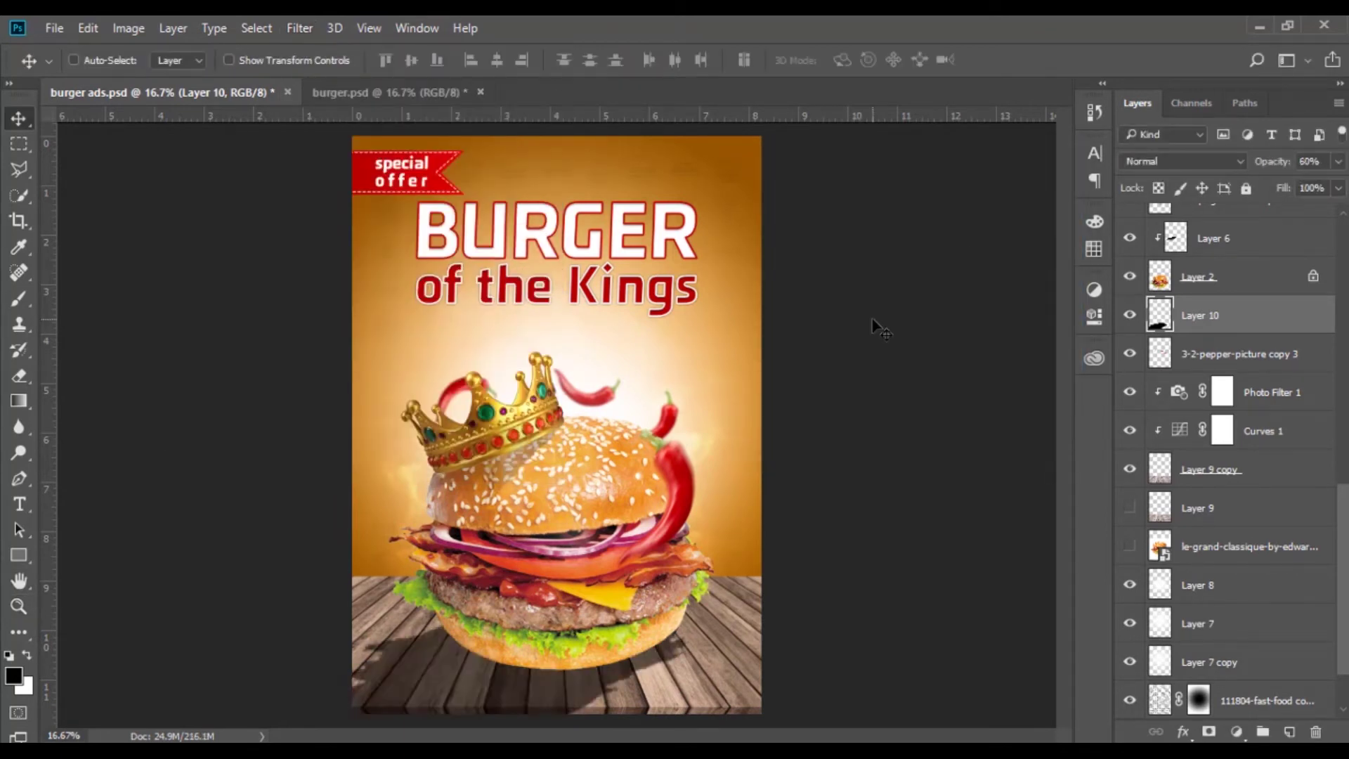
key("4")
key("z")
left_click(560, 680)
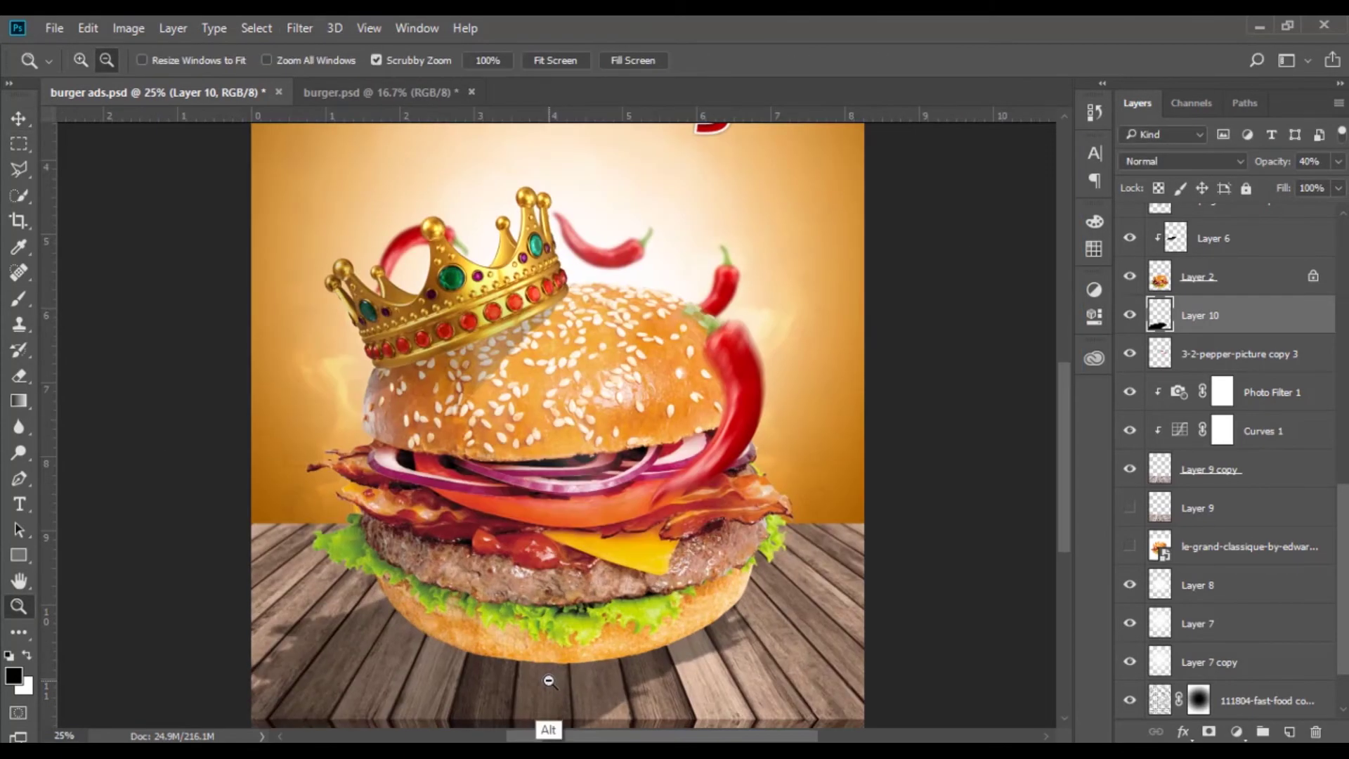
key("e")
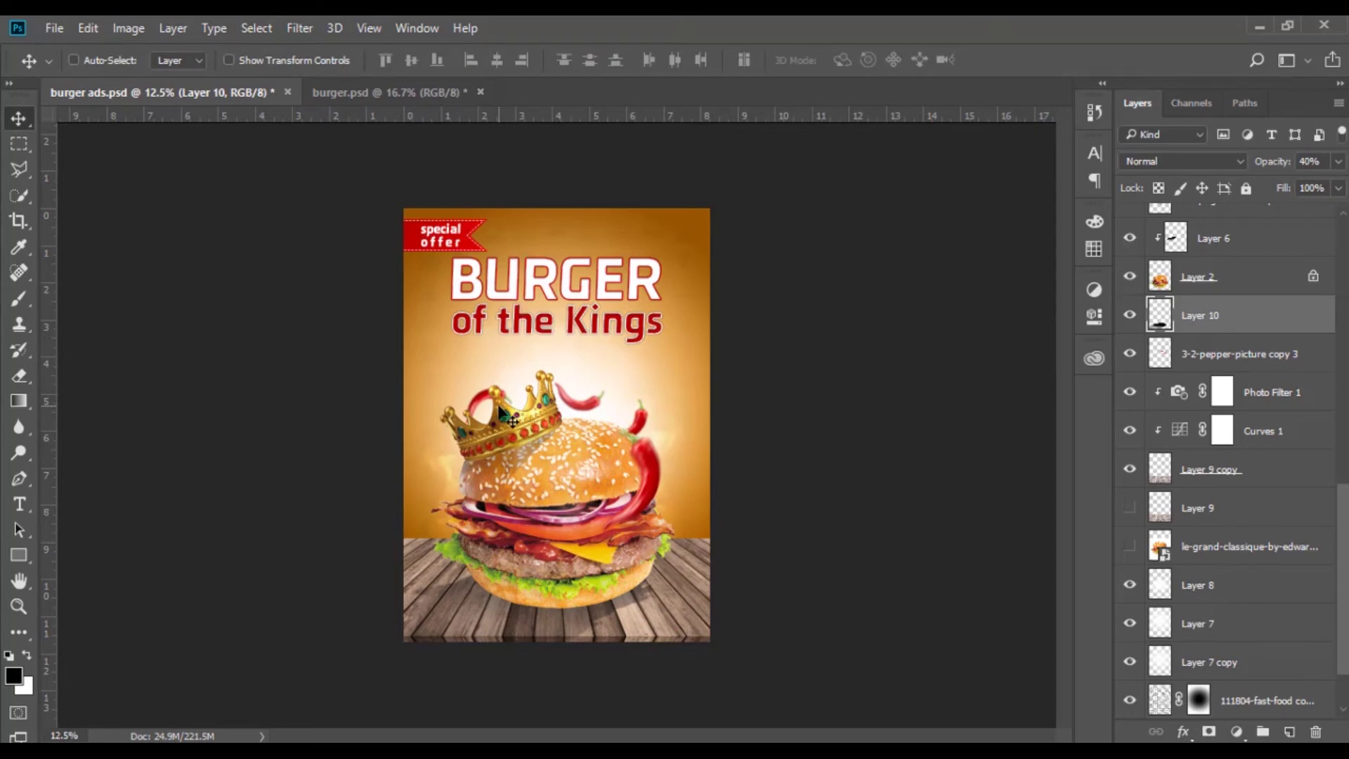
- Set the 'of the Kings' line's tracking to 200
key("z")
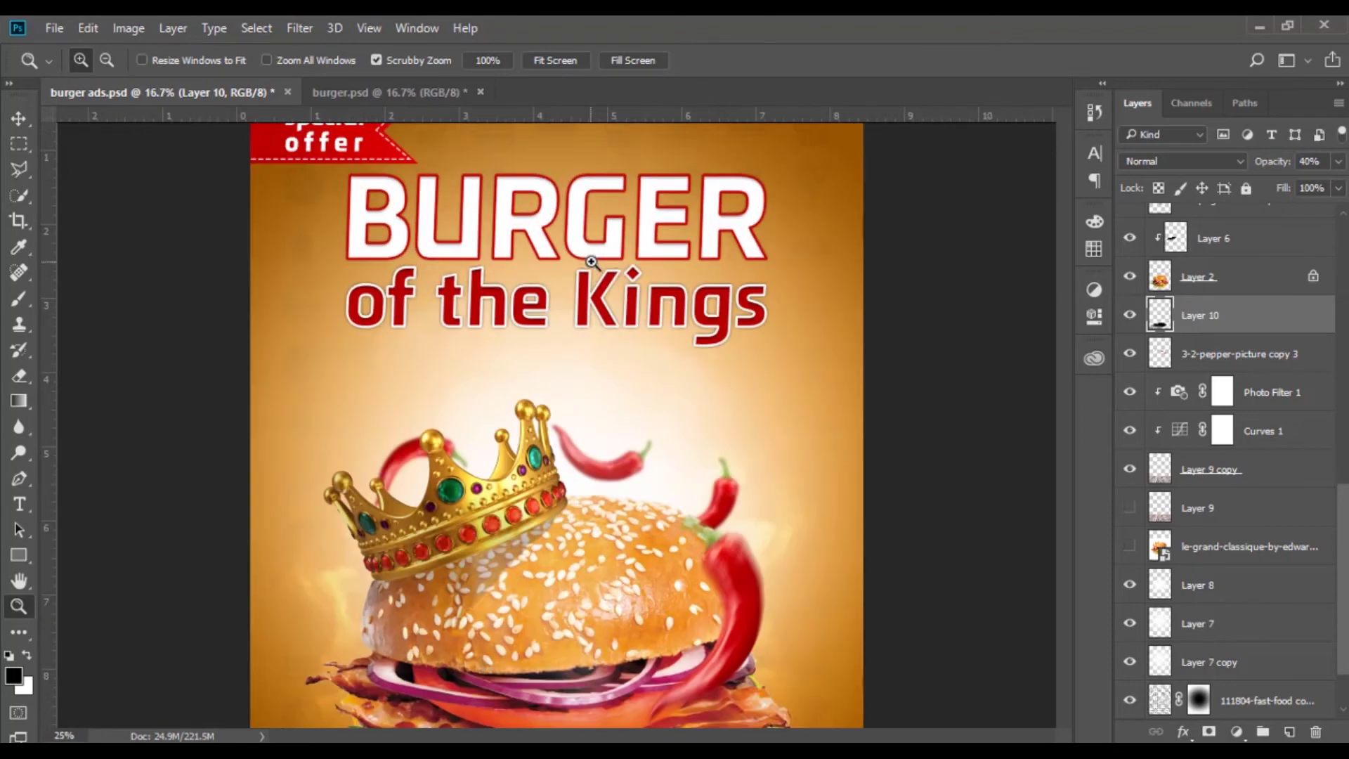
type("200")
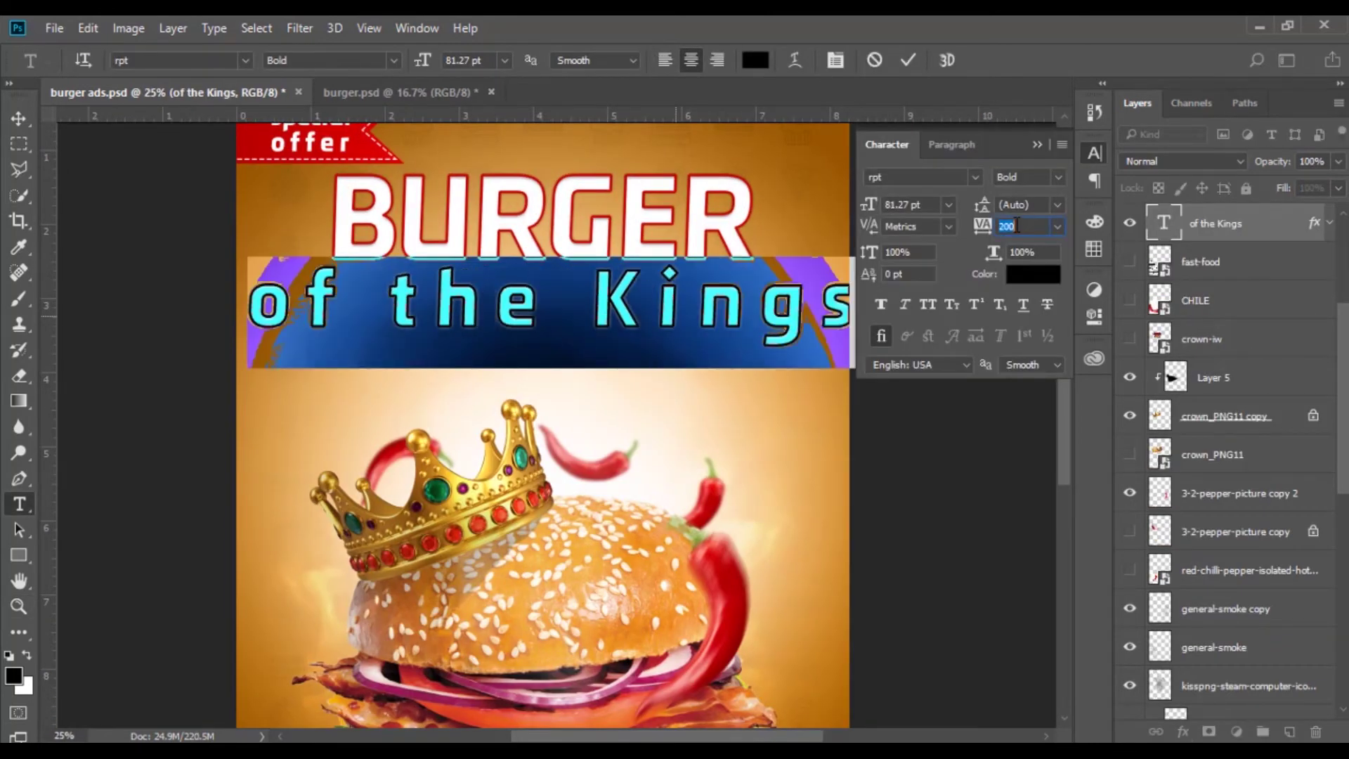
key("ctrl+Return")
- Scale the 'of the Kings' text down to fit under BURGER and bring up the fire image
key("ctrl+t")
left_click_drag(242, 360, 328, 329)
left_click_drag(777, 350, 765, 336)
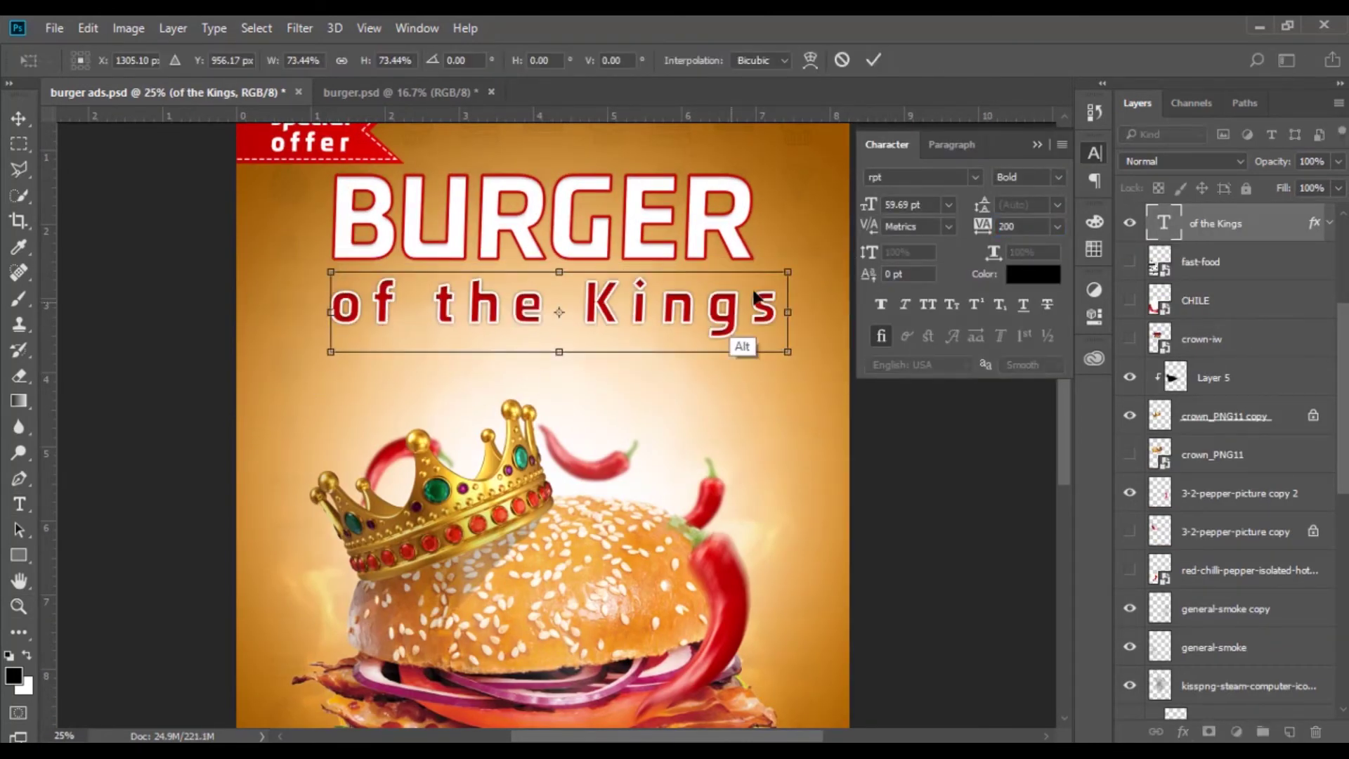
key("Return")
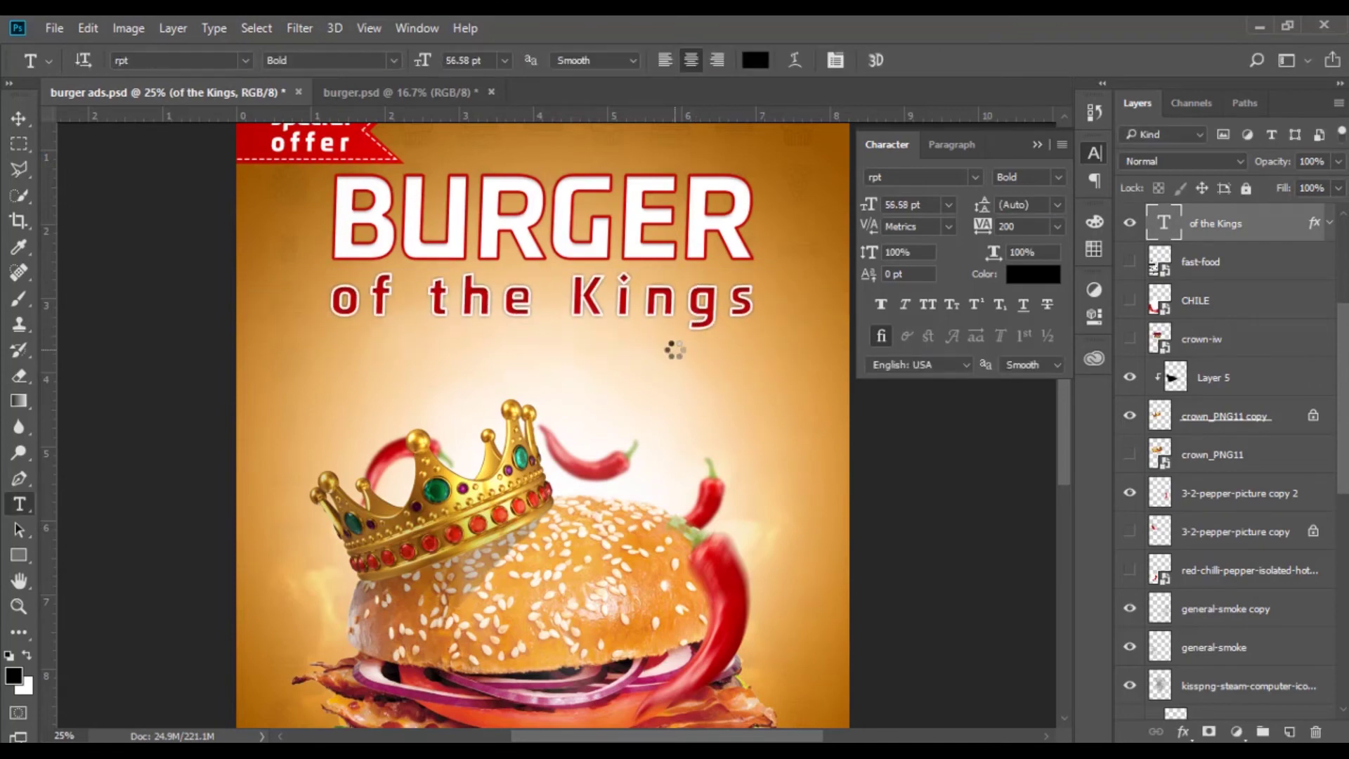
key("c")
key("v")
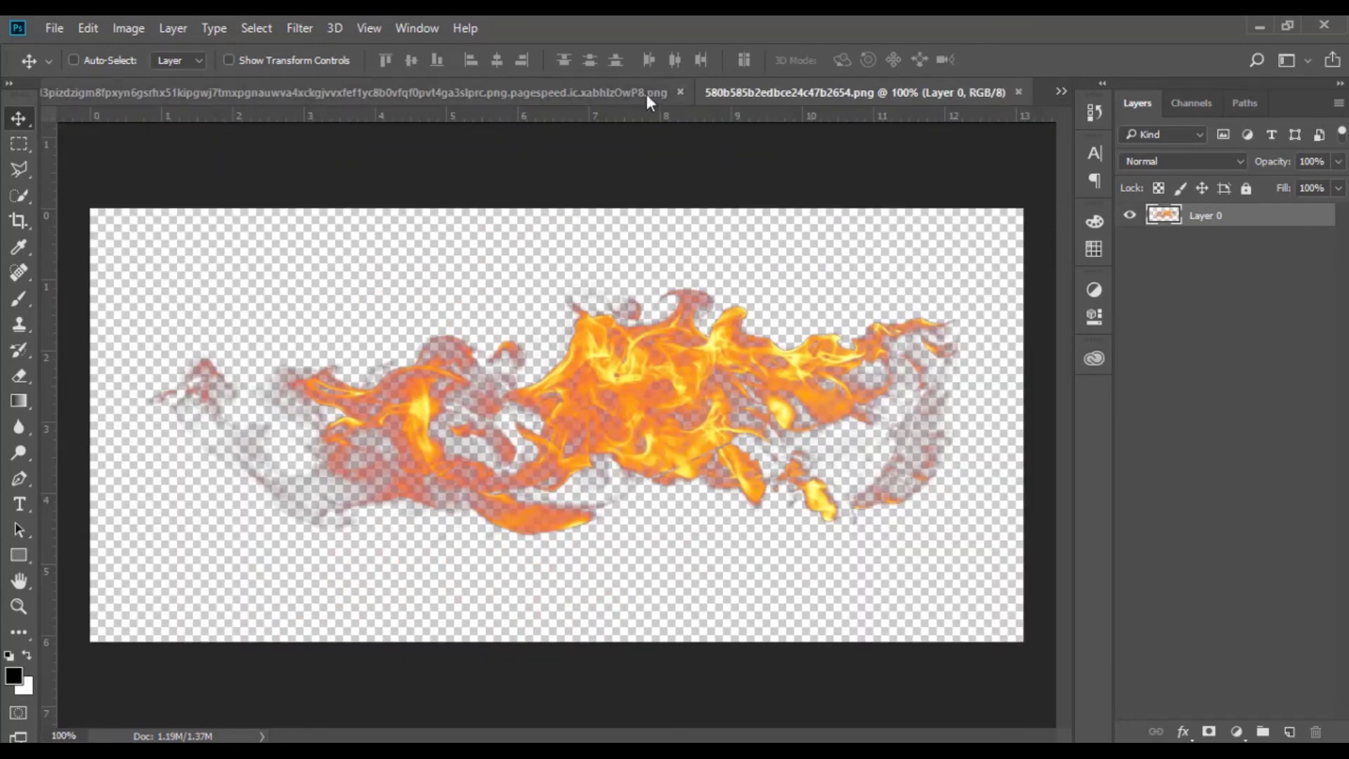
- Place the fire image on the poster, enlarge it over the burger and blend it in Screen mode
mouse_move(646, 94)
left_mouse_down()
mouse_move(403, 169)
mouse_move(541, 450)
left_mouse_up()
key("ctrl+t")
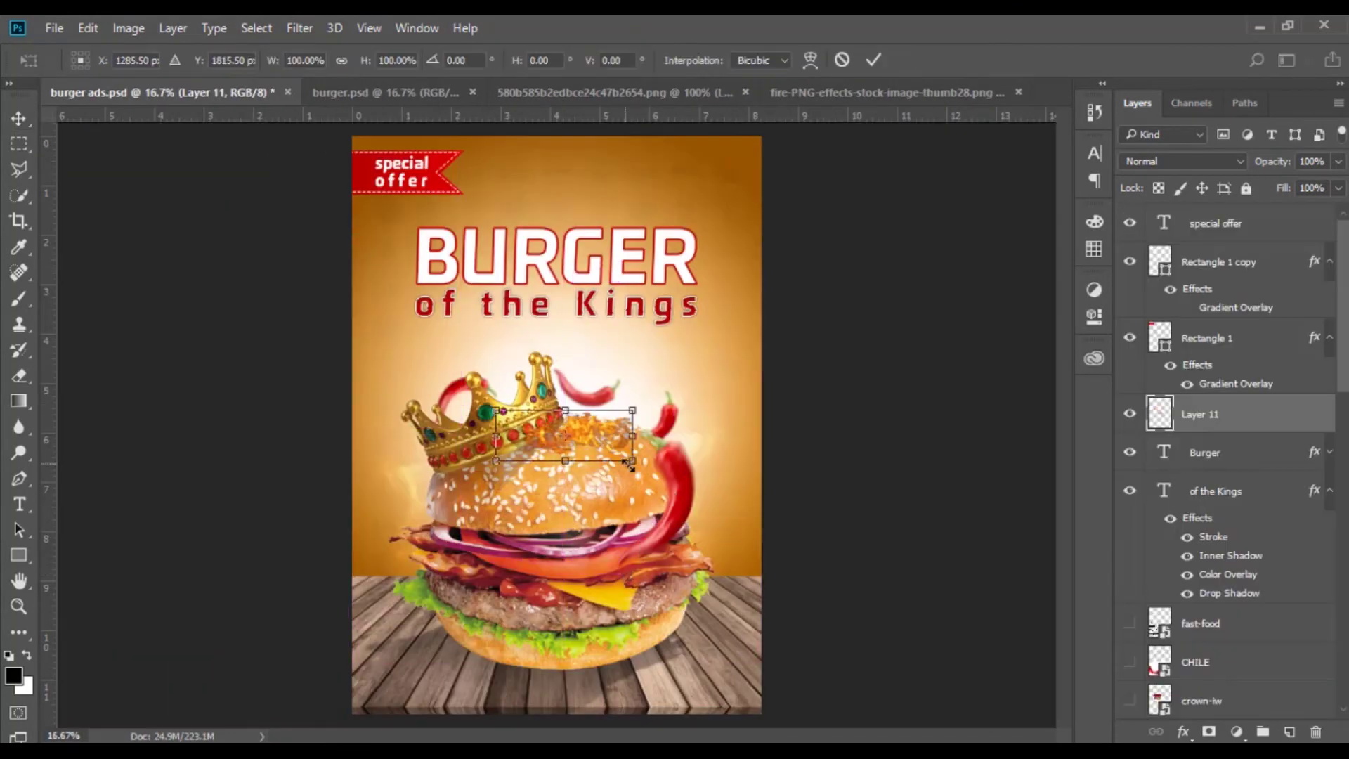
mouse_move(835, 562)
left_mouse_down()
mouse_move(673, 545)
mouse_move(794, 555)
left_mouse_up()
key("Return")
left_click(1180, 161)
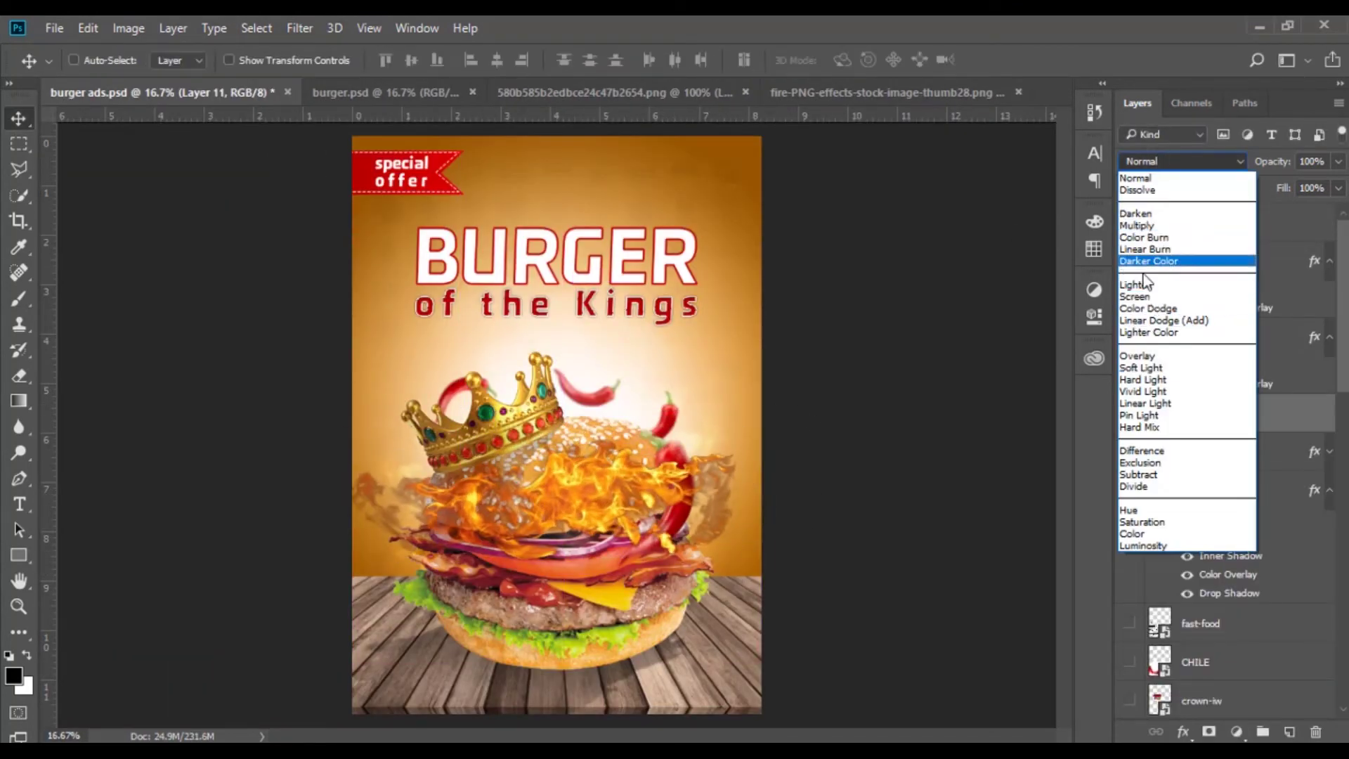
left_click(1134, 296)
- Flip the fire horizontally and stretch it across the burger's middle
left_click(570, 569, "ctrl")
key("ctrl+t")
right_click(652, 208)
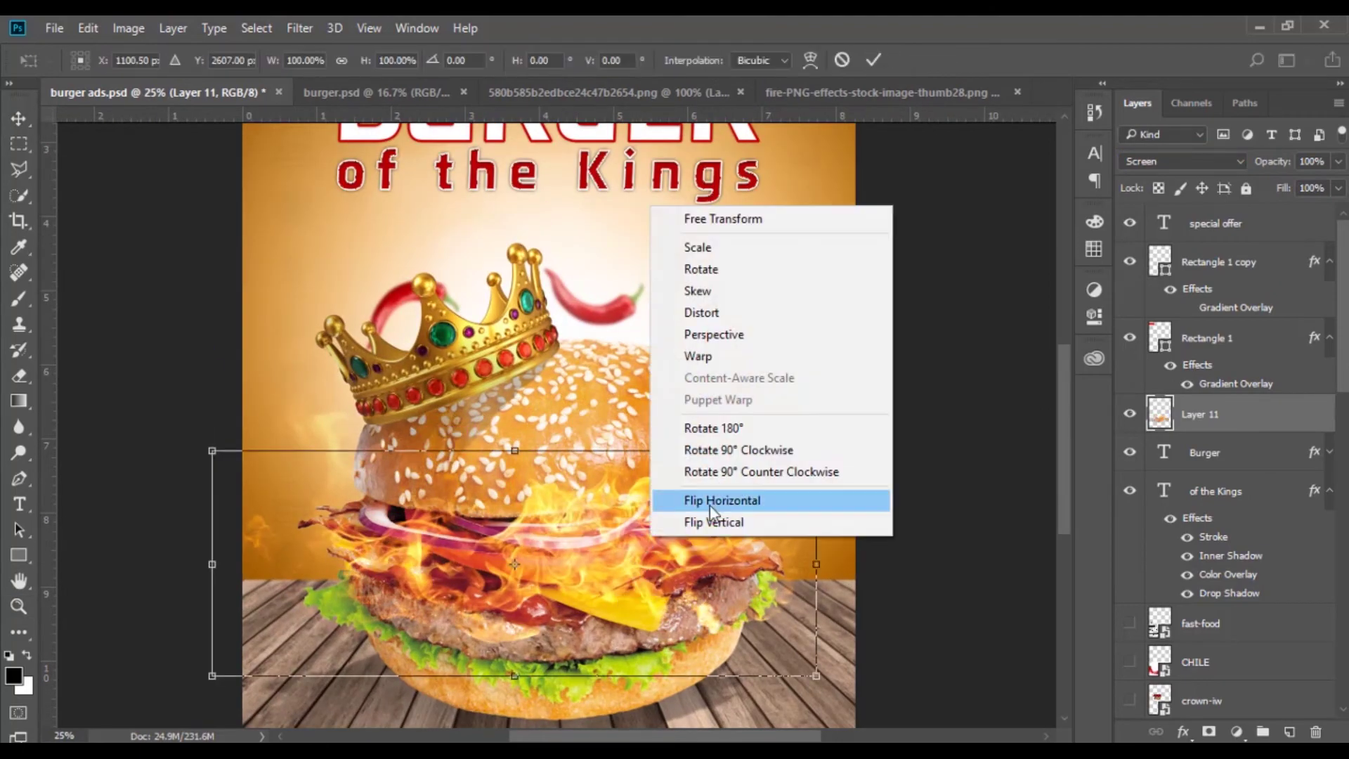
left_click(710, 500)
right_click(698, 210)
right_click(638, 239)
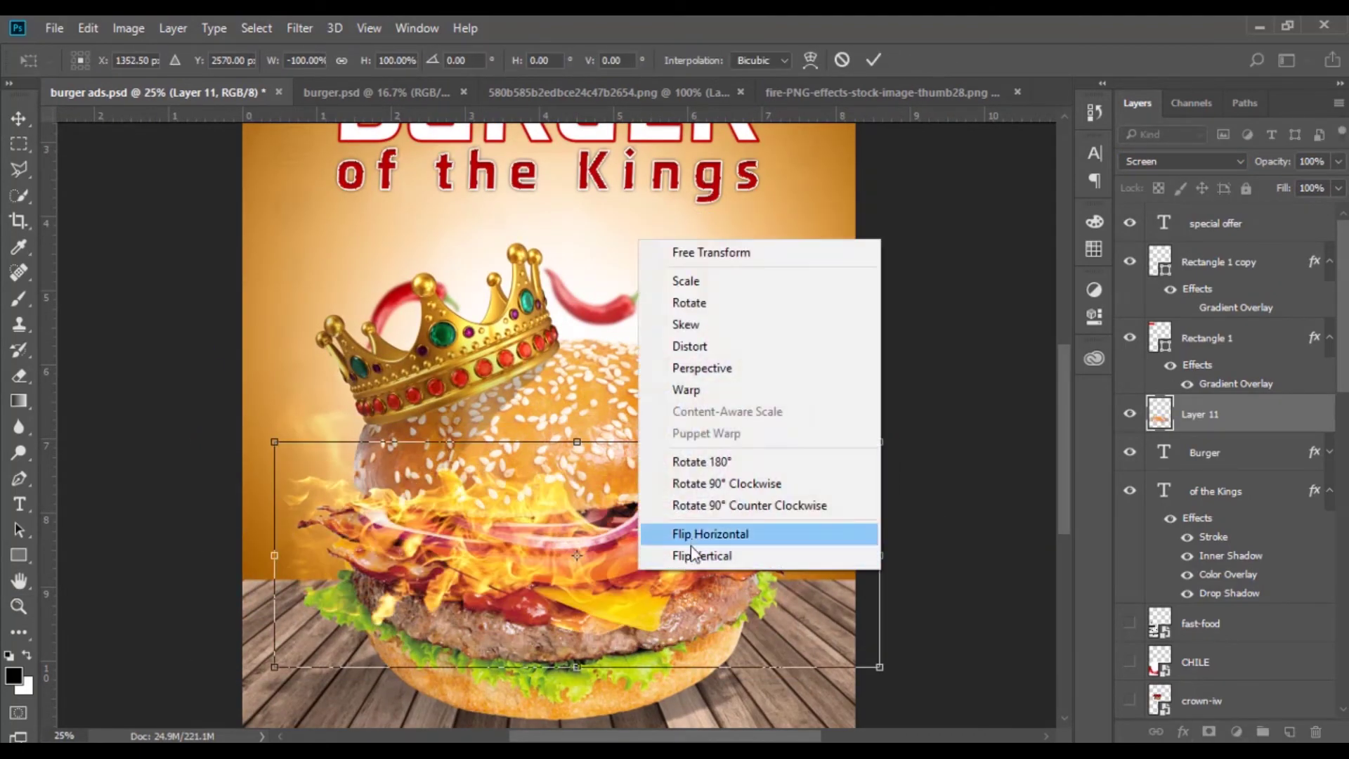
left_click(692, 541)
left_click_drag(197, 437, 252, 436)
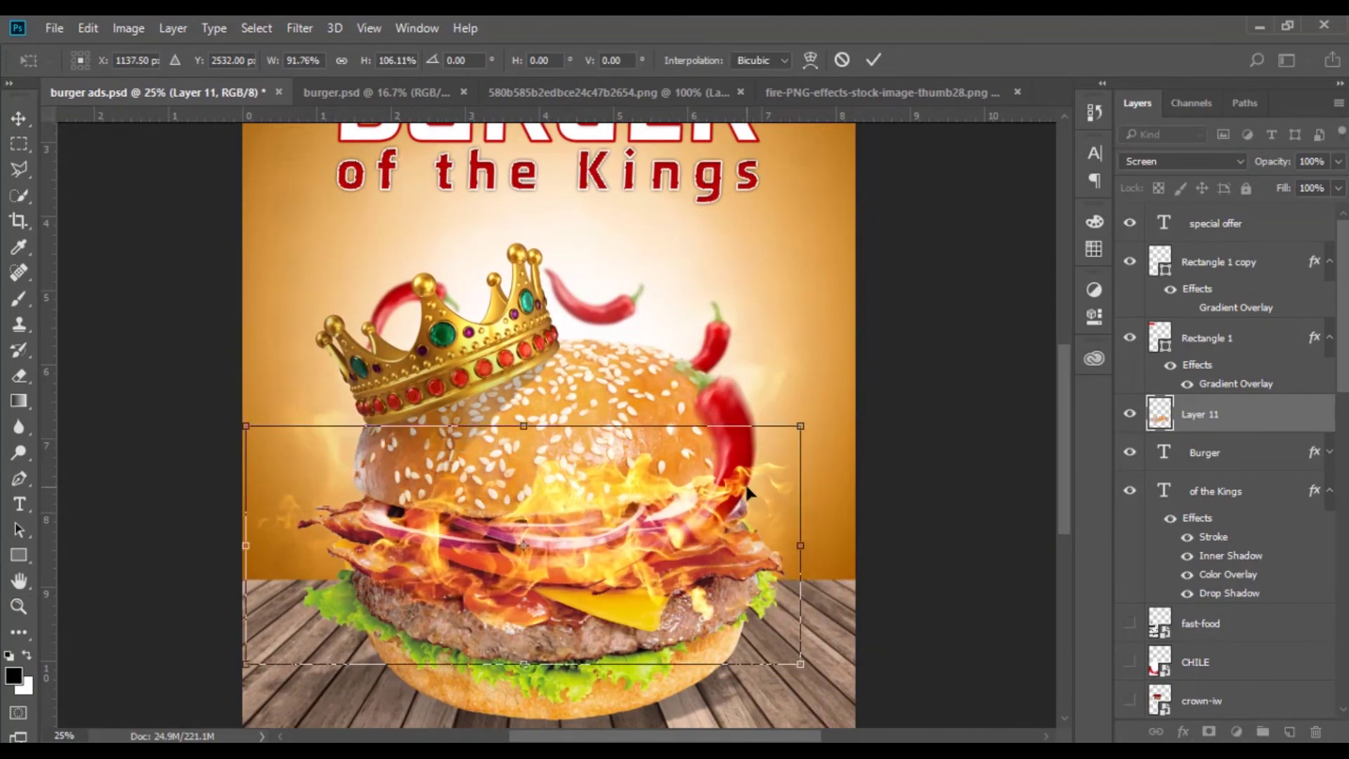
key("Return")
left_click(608, 92)
- Position the second fire over the burger and mask away the unwanted flames
left_click_drag(562, 351, 155, 92)
mouse_move(562, 492)
left_mouse_down()
mouse_move(745, 394)
mouse_move(738, 490)
left_mouse_up()
key("ctrl+t")
key("Return")
left_click(723, 422)
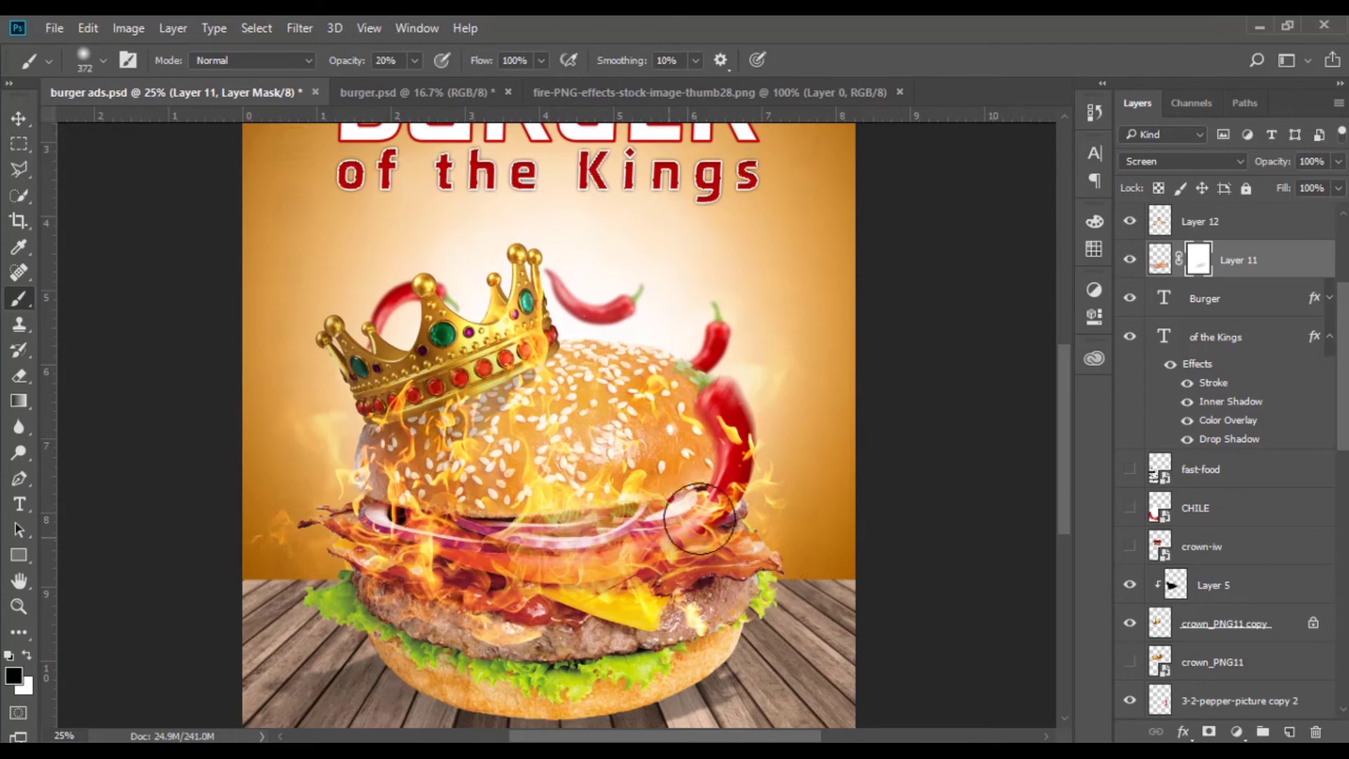
mouse_move(1199, 260)
left_mouse_down()
mouse_move(1198, 222)
mouse_move(1265, 648)
left_mouse_up()
- Duplicate the fire layer lower in the layer stack and start transforming the copy
key("ctrl+0")
key("v")
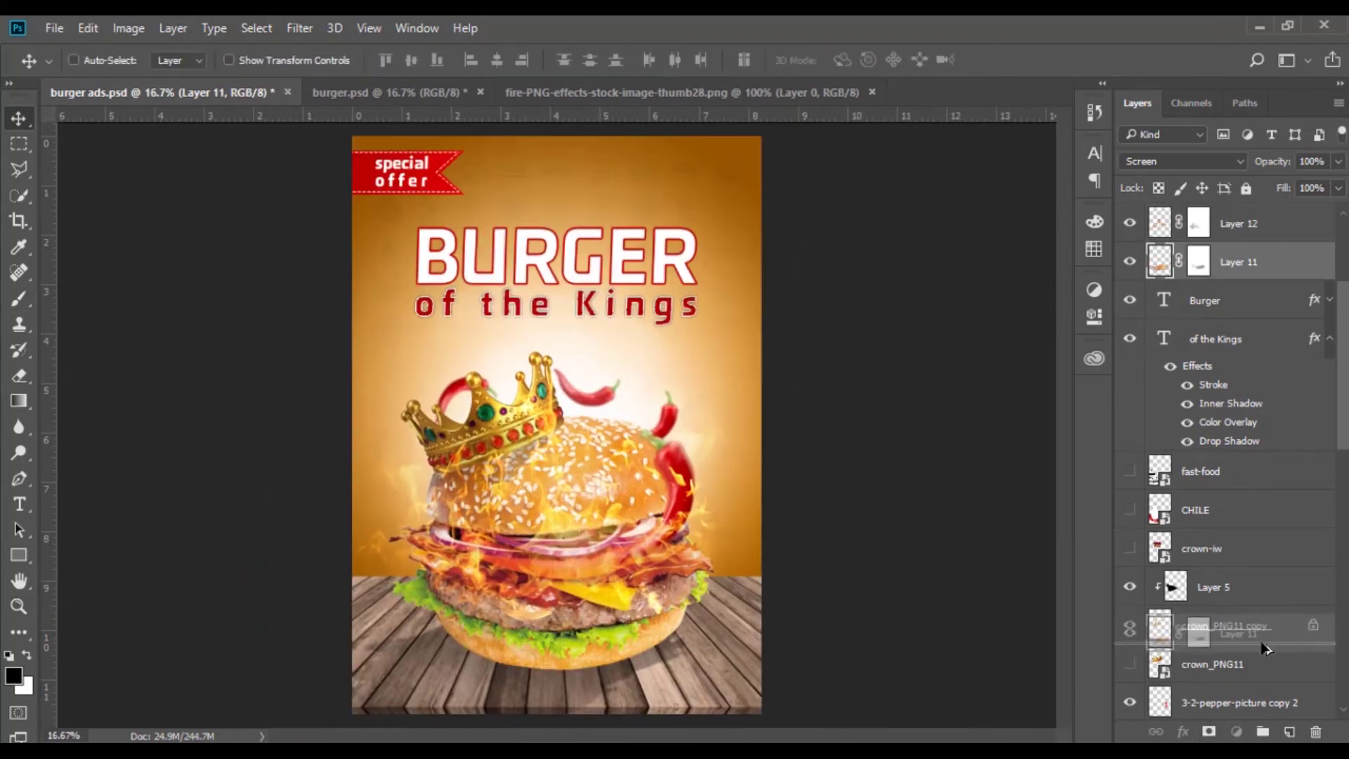
left_click_drag(1180, 661, 1111, 474)
key("ctrl+t")
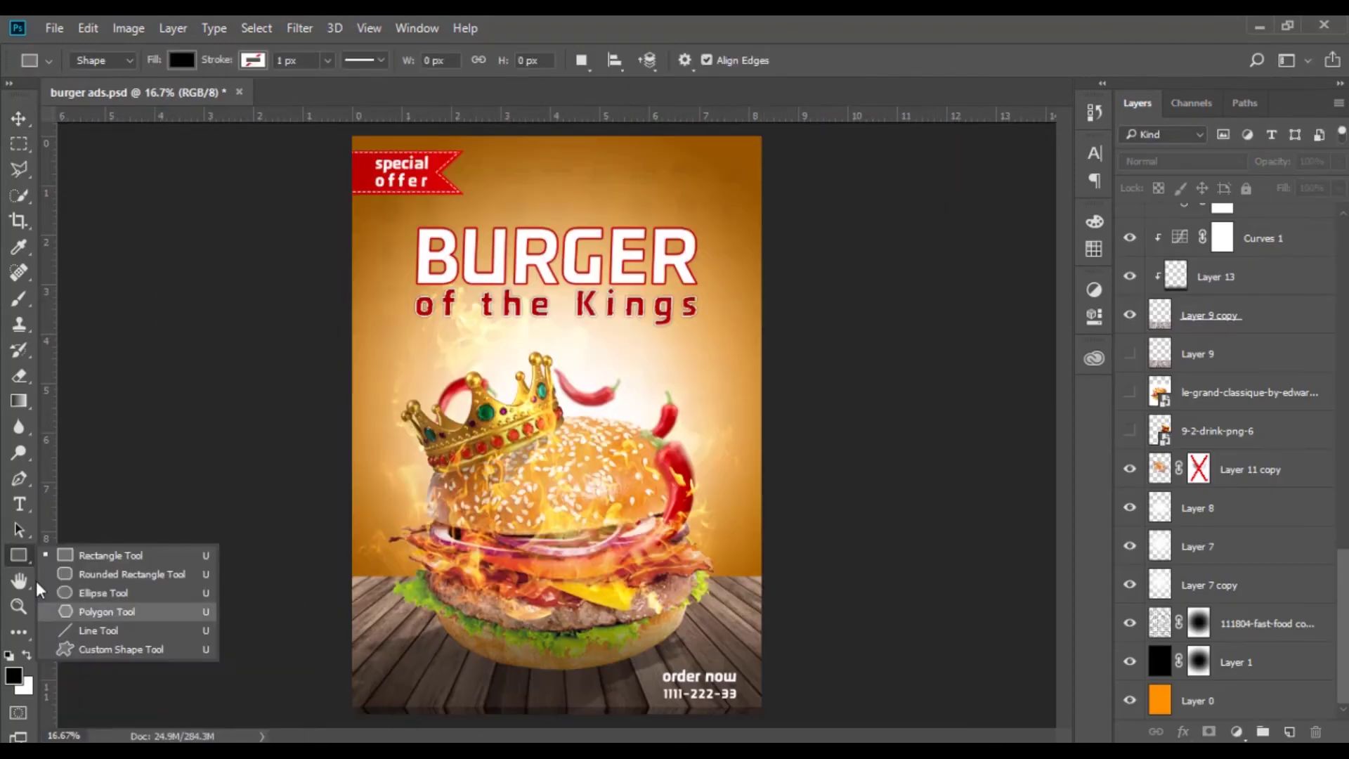
- Append the All custom shapes library and draw a starburst Seal shape on the poster
left_click(116, 650)
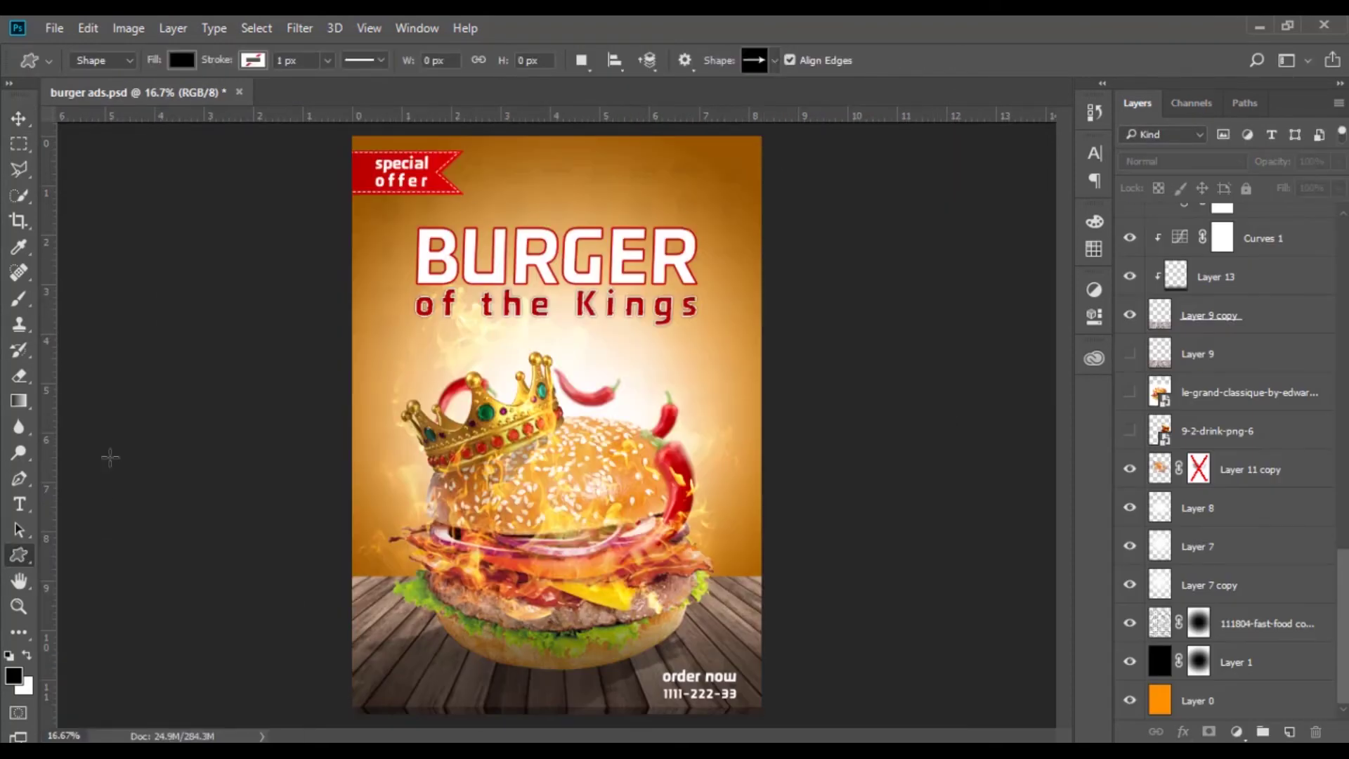
left_click(774, 60)
left_click(868, 97)
left_click(907, 386)
left_click(763, 312)
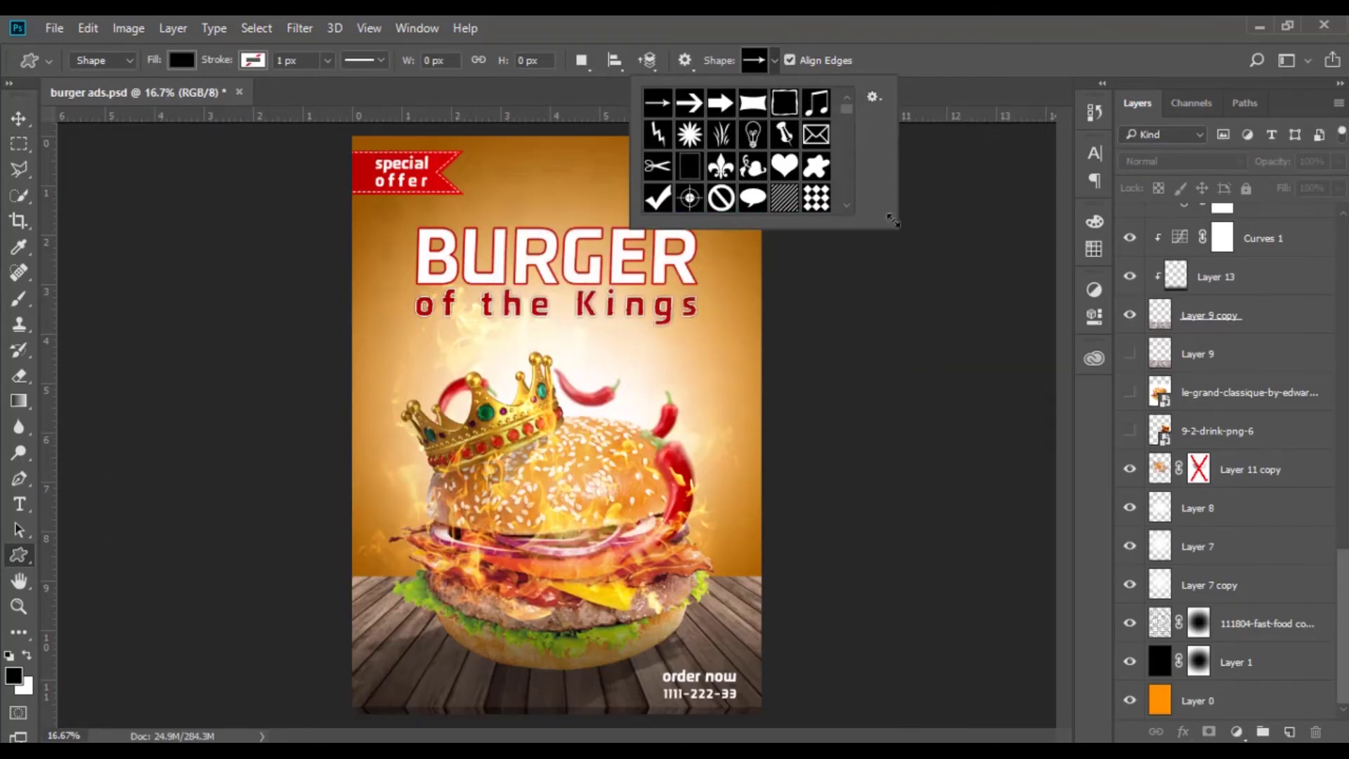
left_click_drag(884, 219, 1108, 495)
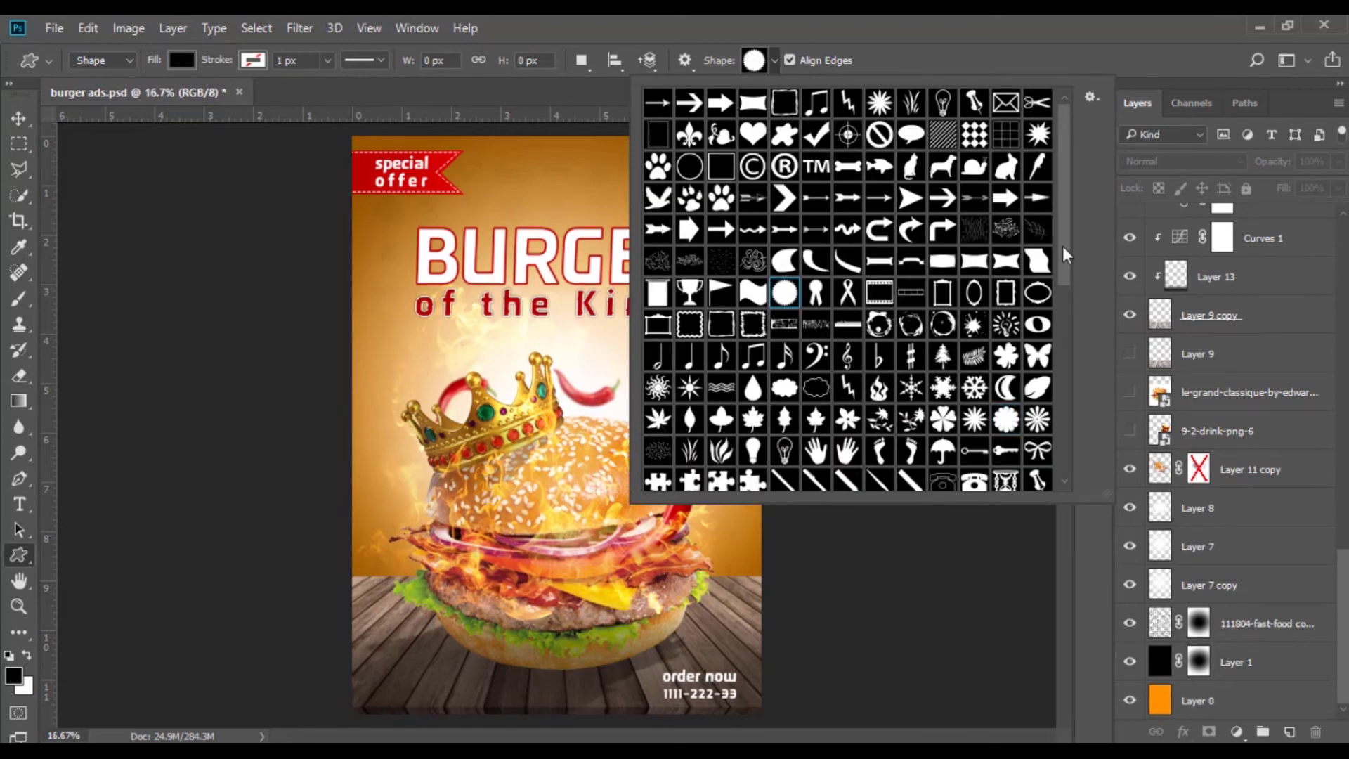
mouse_move(1064, 255)
left_mouse_down()
mouse_move(1047, 425)
mouse_move(1090, 260)
left_mouse_up()
mouse_move(553, 333)
left_mouse_down()
mouse_move(696, 368)
mouse_move(461, 624)
left_mouse_up()
- Move the seal onto the wooden table at the lower left and colour it red
key("v")
key("z")
left_click(461, 624)
left_click(478, 420)
left_click_drag(478, 421, 517, 308)
key("v")
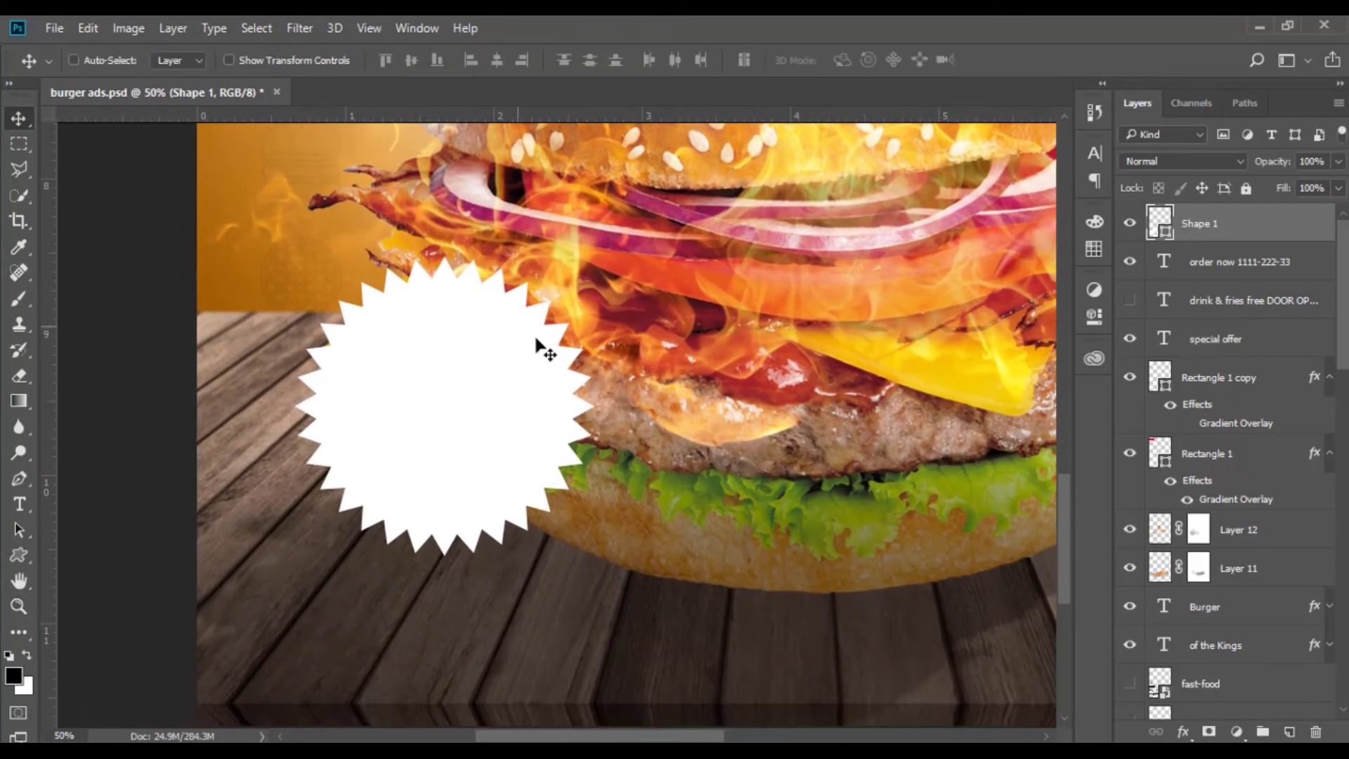
key("z")
left_click(513, 428, "alt")
left_click(447, 603, "alt")
left_click(447, 603, "alt")
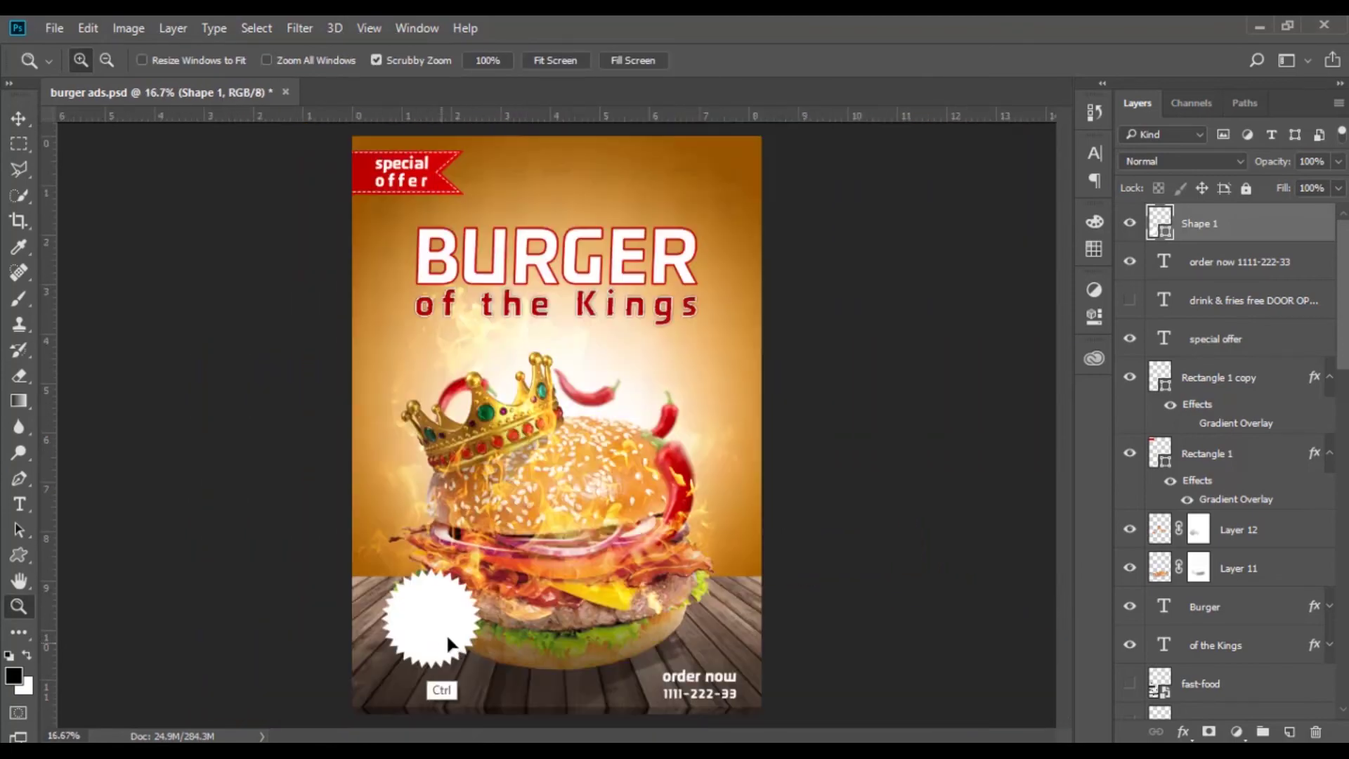
left_click_drag(447, 641, 461, 657)
key("ctrl+plus")
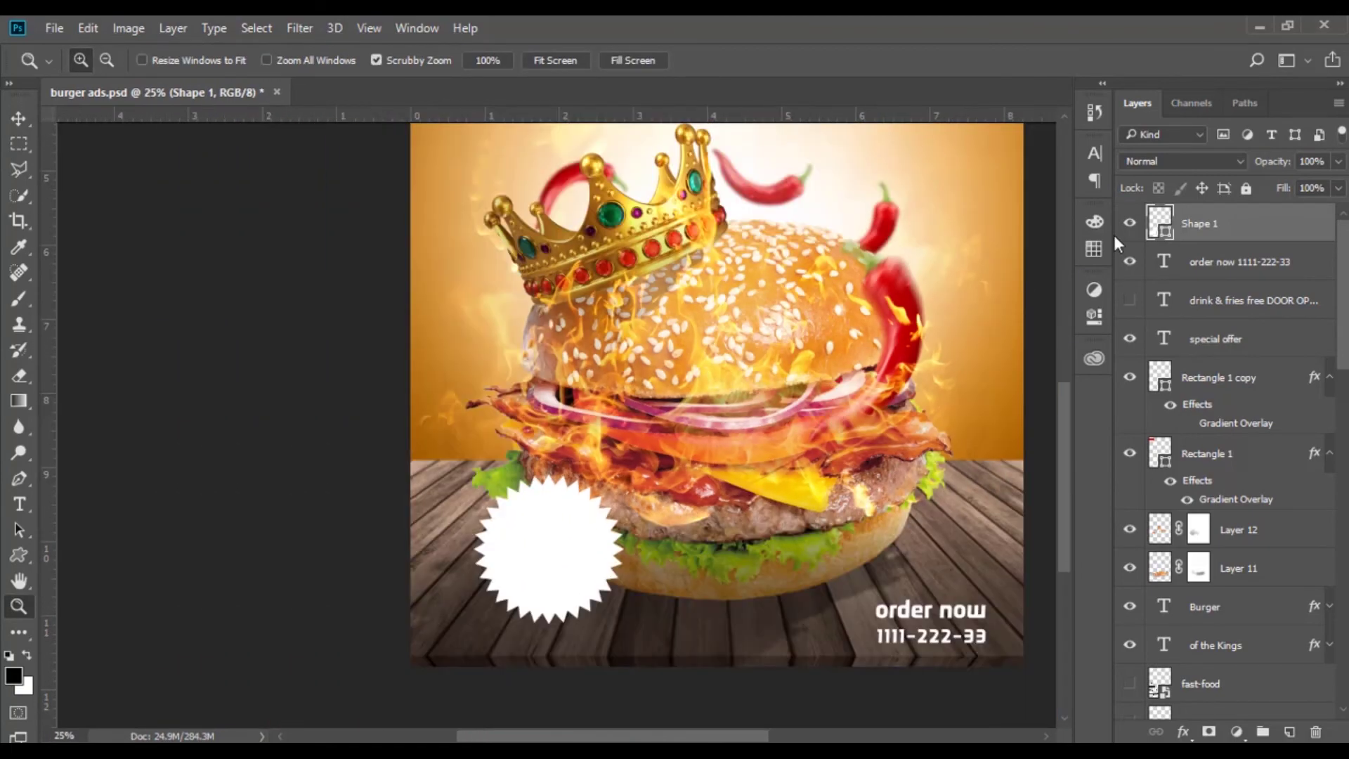
double_click(1161, 223)
left_click(841, 475)
- Confirm the seal's red colour, copy the Gradient Overlay effect onto it and duplicate it
left_click(1015, 232)
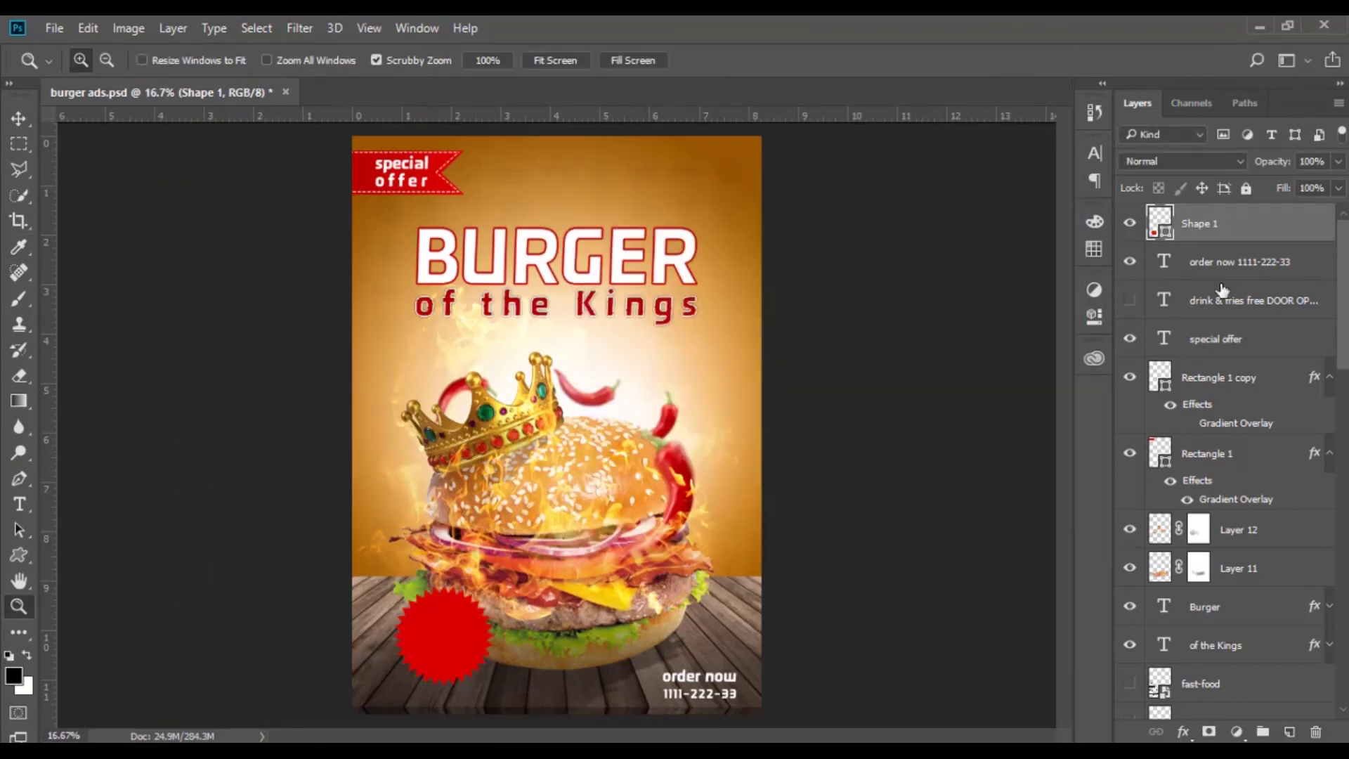
left_click_drag(1198, 480, 1194, 225)
left_click(1201, 420)
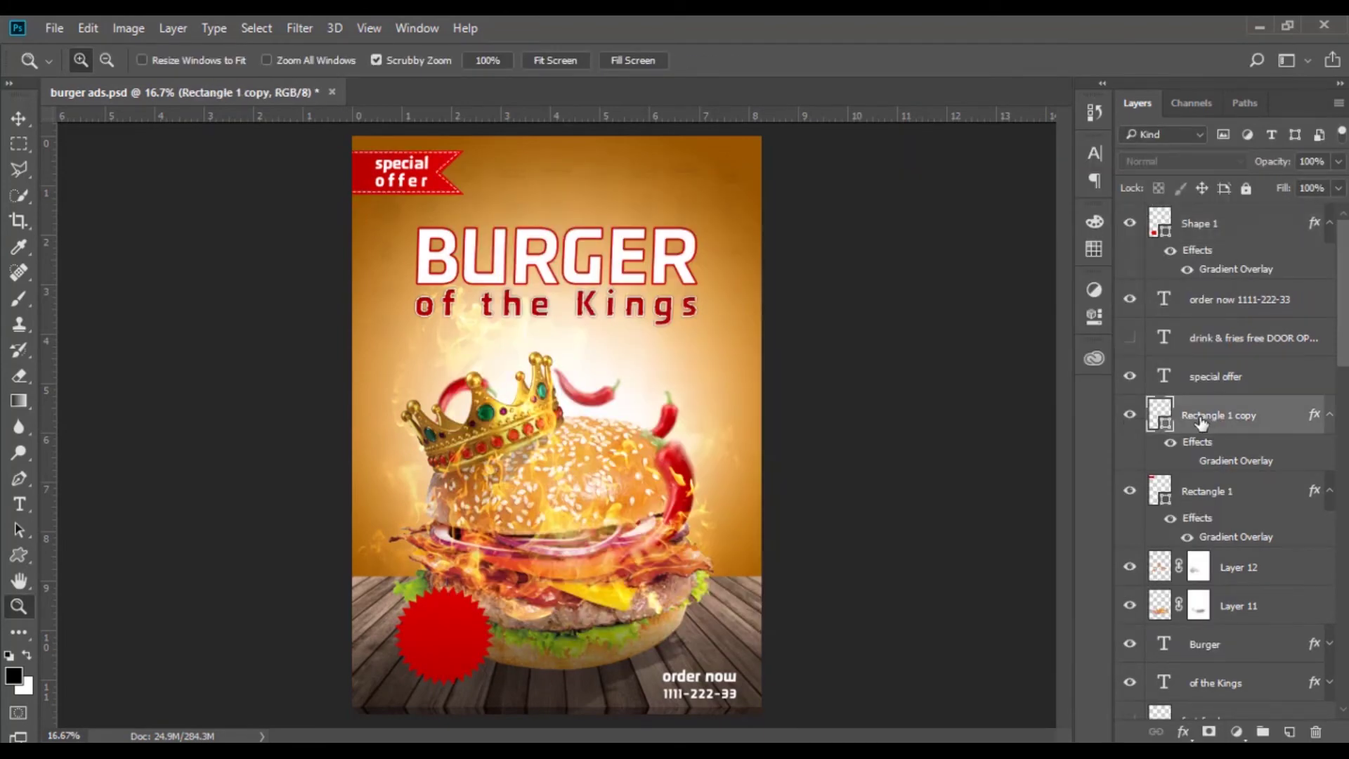
right_click(1202, 420)
key("Escape")
key("ctrl+j")
- Try a dashed outline on the starburst copy, then delete that copy
key("u")
left_click(317, 61)
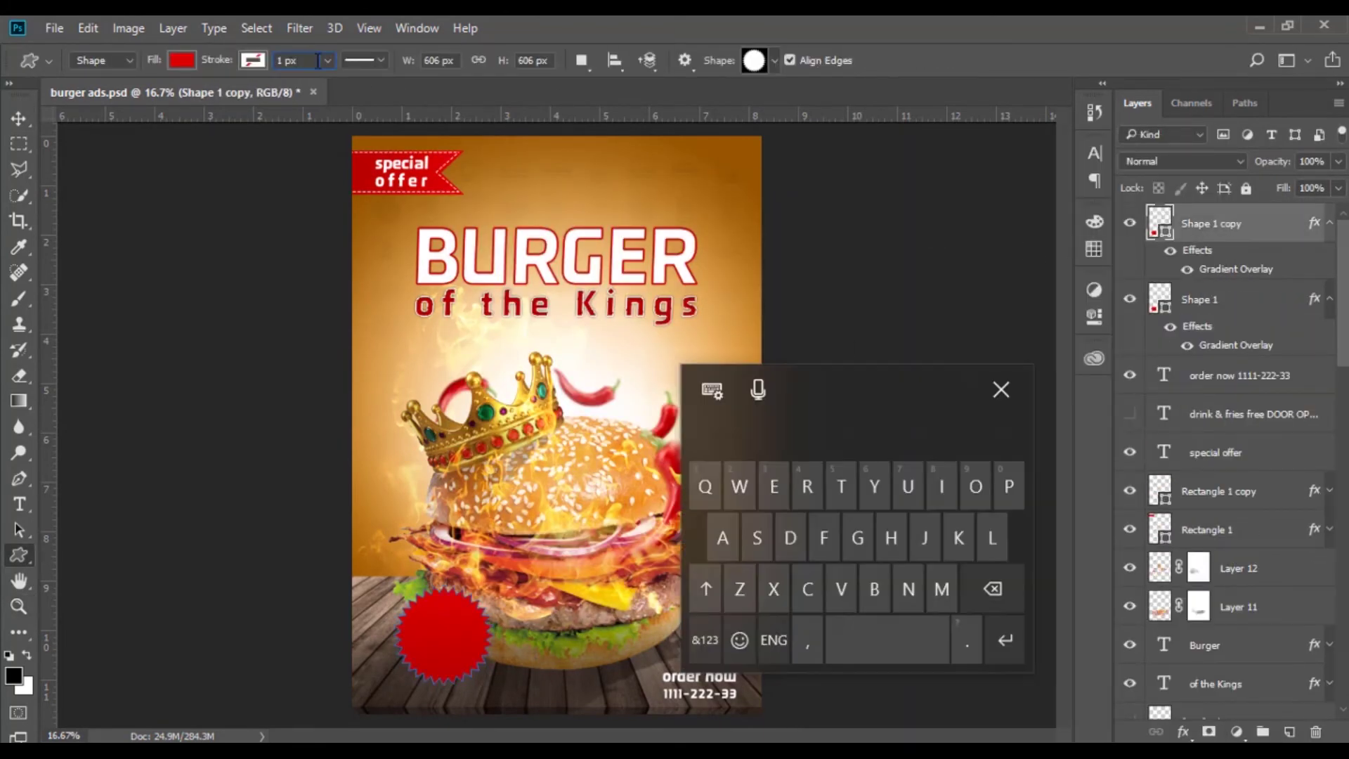
left_click(365, 60)
left_click(253, 60)
key("z")
left_click_drag(433, 674, 670, 347)
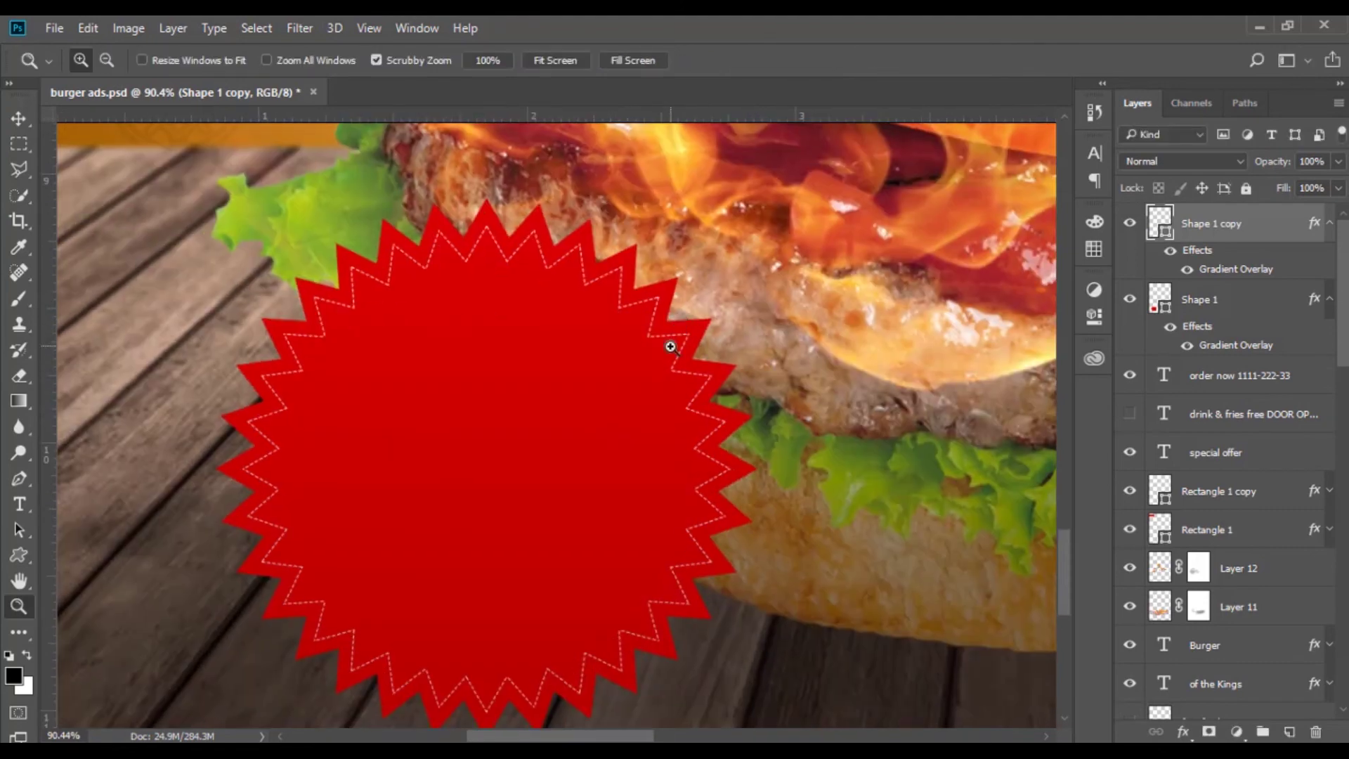
key("Delete")
- Draw a circle on the badge with no fill and an 8 px white dashed stroke
key("shift+u")
left_click_drag(492, 432, 709, 653)
mouse_move(585, 438)
left_mouse_down()
mouse_move(869, 323)
mouse_move(565, 431)
left_mouse_up()
left_click(181, 60)
left_click(365, 61)
left_click(365, 144)
type("8")
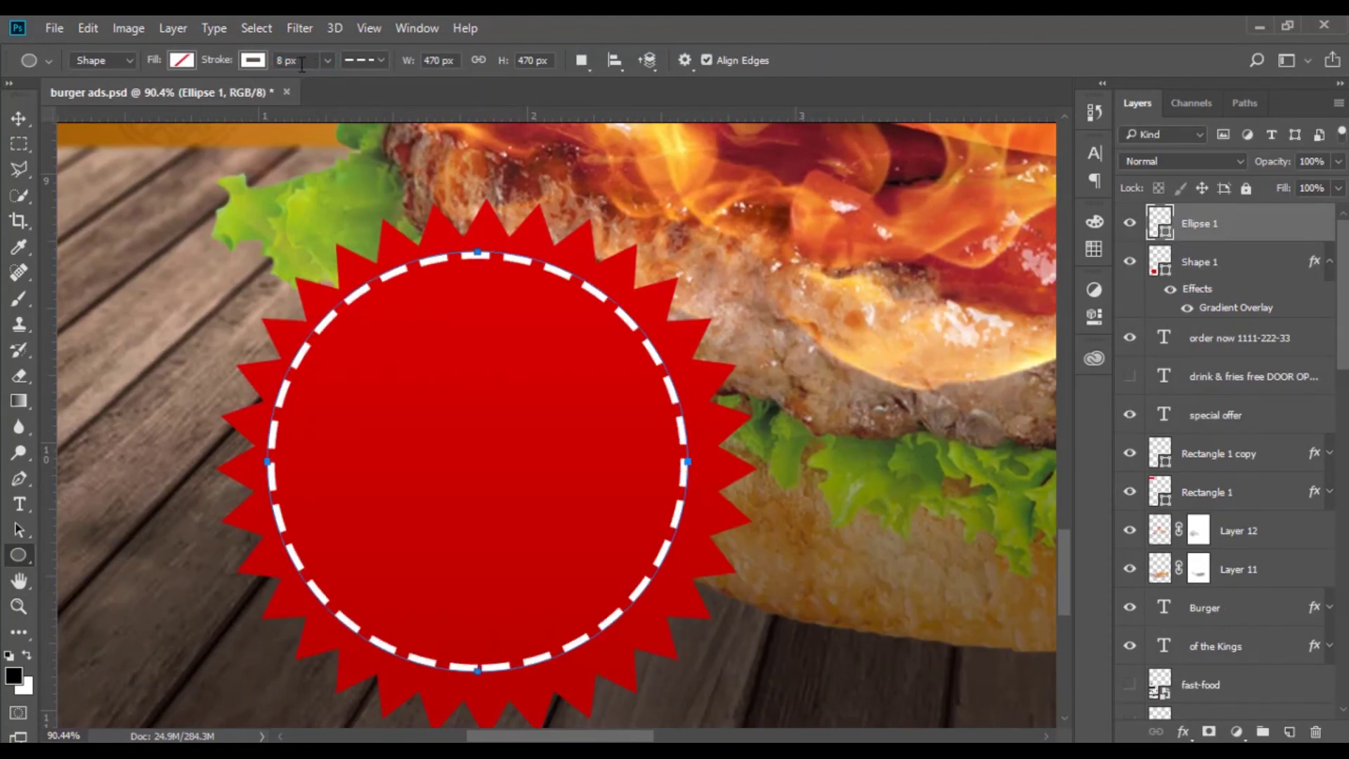
type("z")
- Lower the dashed circle's opacity so it fades into the badge
key("ctrl+minus")
left_click(1194, 162)
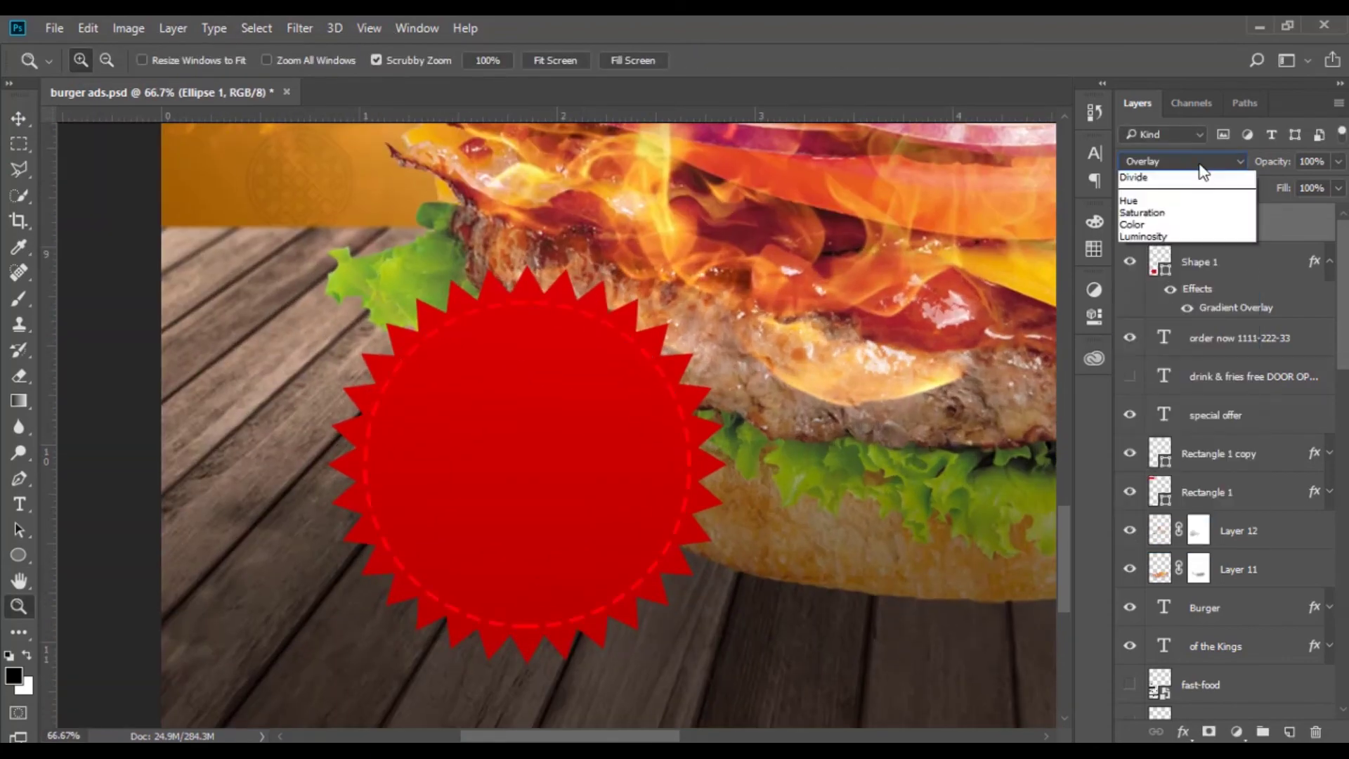
key("Escape")
key("ctrl+t")
key("ctrl+z")
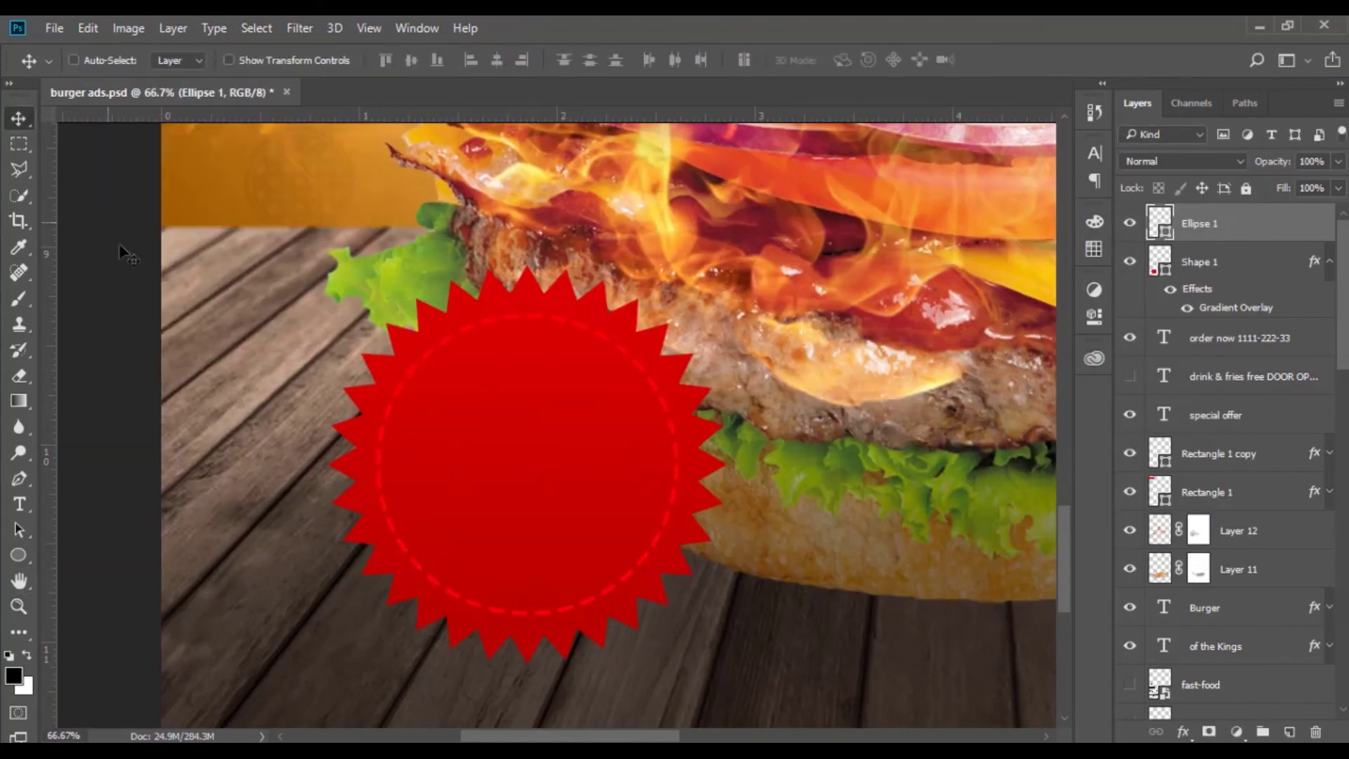
key("ctrl+t")
key("Escape")
- Start the white 4.99 price text beside the red badge
key("ctrl+0")
left_click(447, 679)
key("t")
left_click(175, 510)
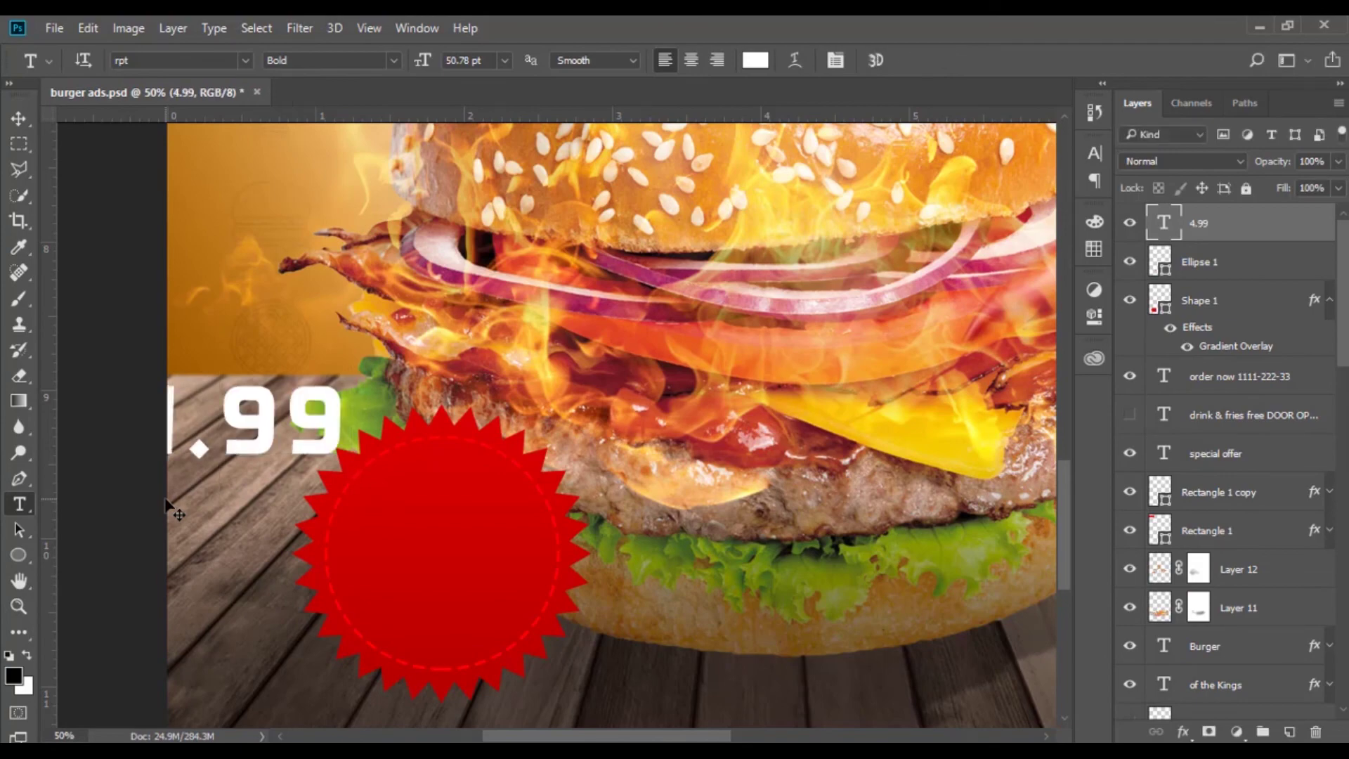
- Change the price to 4.00 and set it in the Nihlah font
left_click_drag(174, 510, 227, 461)
type("00")
left_click(836, 60)
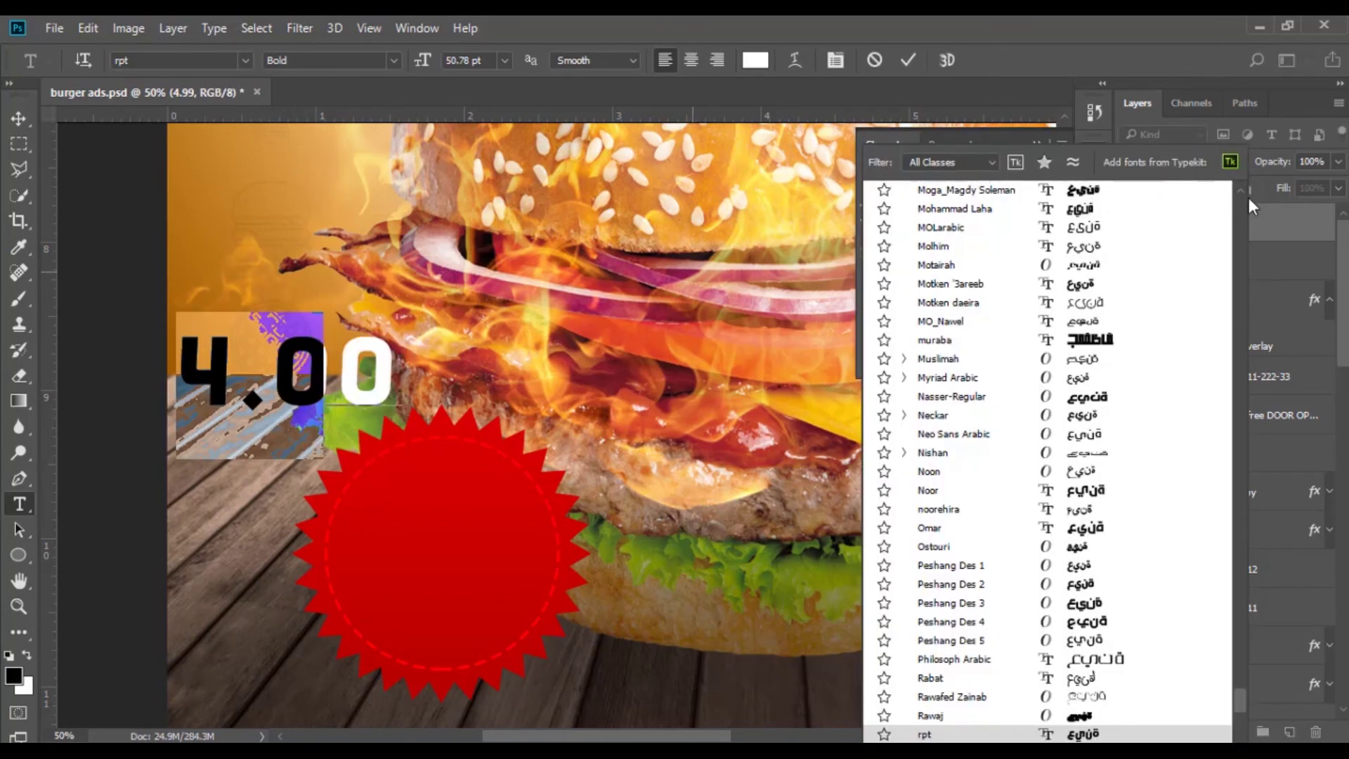
scroll(1249, 197, "up", 15)
scroll(1195, 342, "down", 3)
scroll(1258, 327, "down", 5)
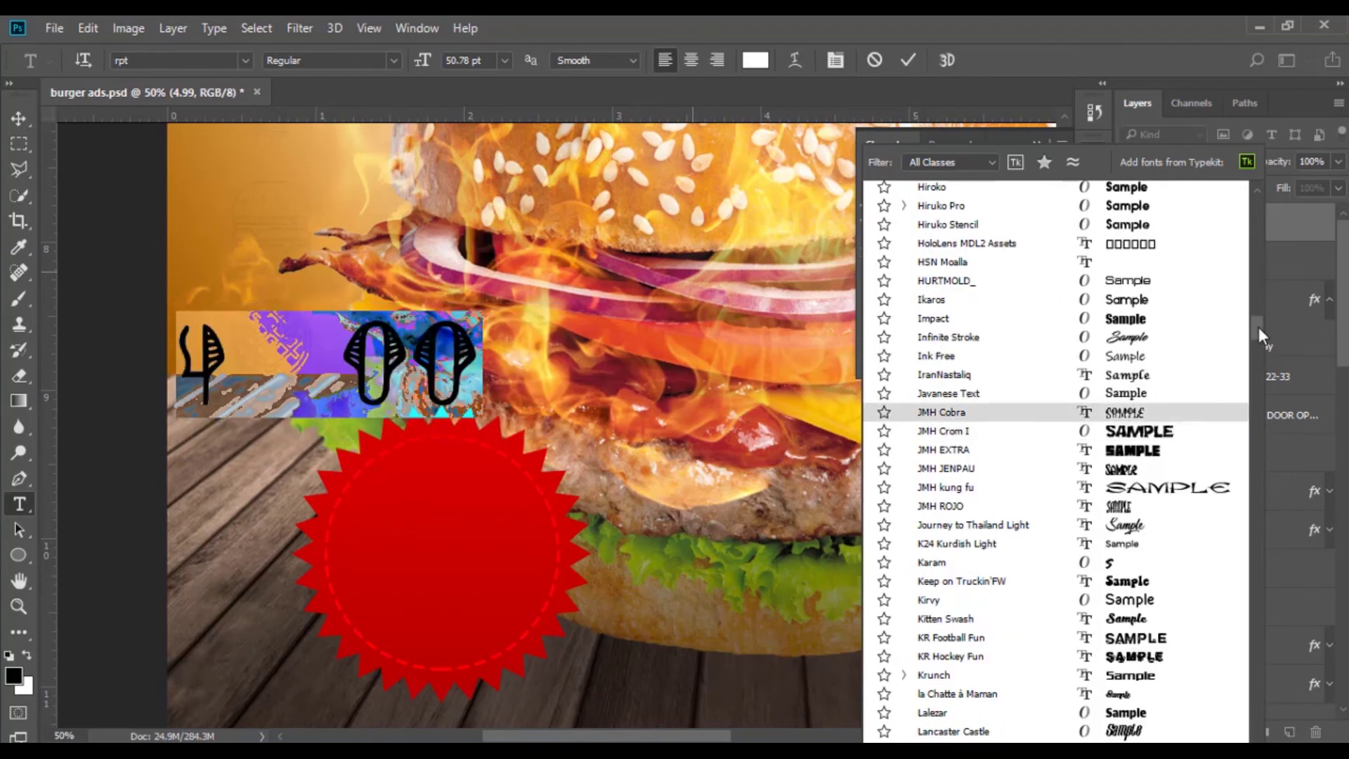
left_click_drag(1258, 327, 1249, 383)
key("Return")
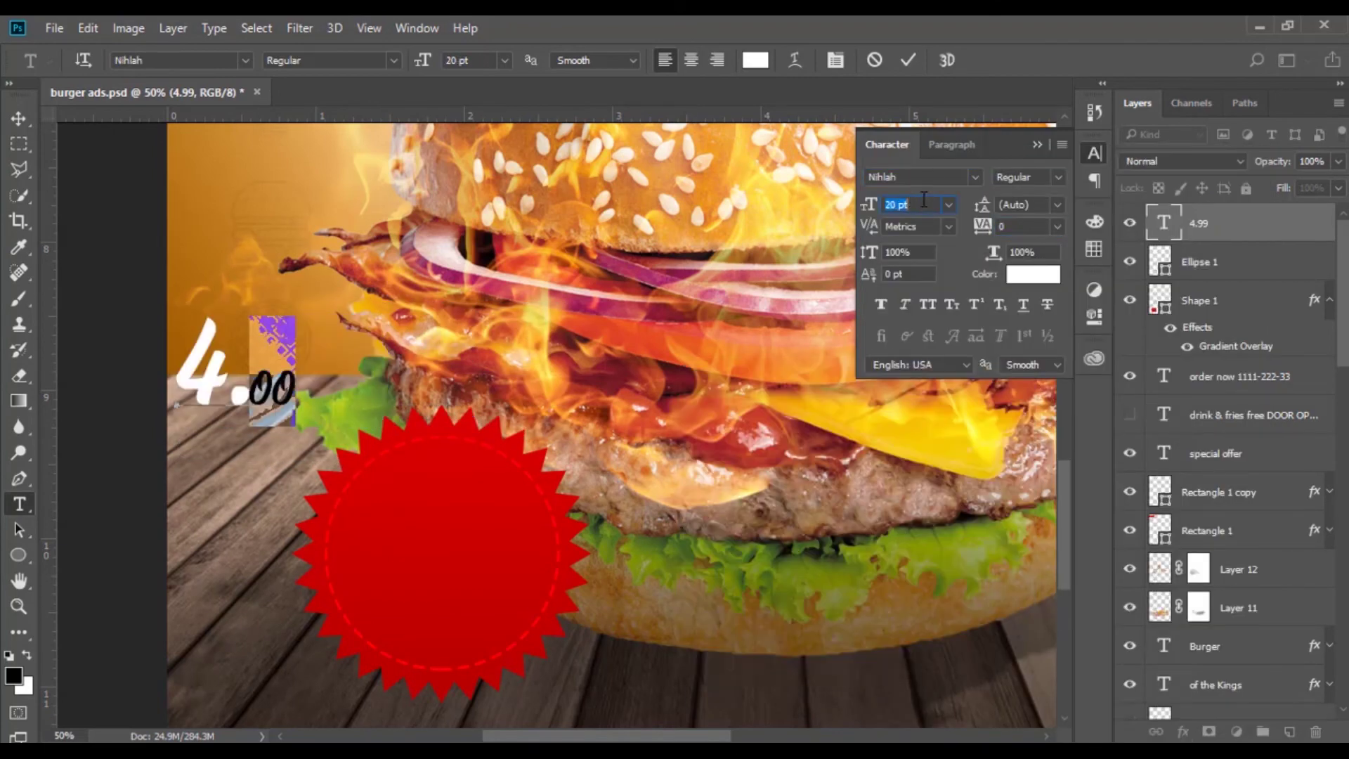
key("ctrl+Return")
- Move 4.00 into the red badge and add a $ sign in Advertising Script beside it
left_click_drag(283, 391, 462, 542)
key("ctrl+t")
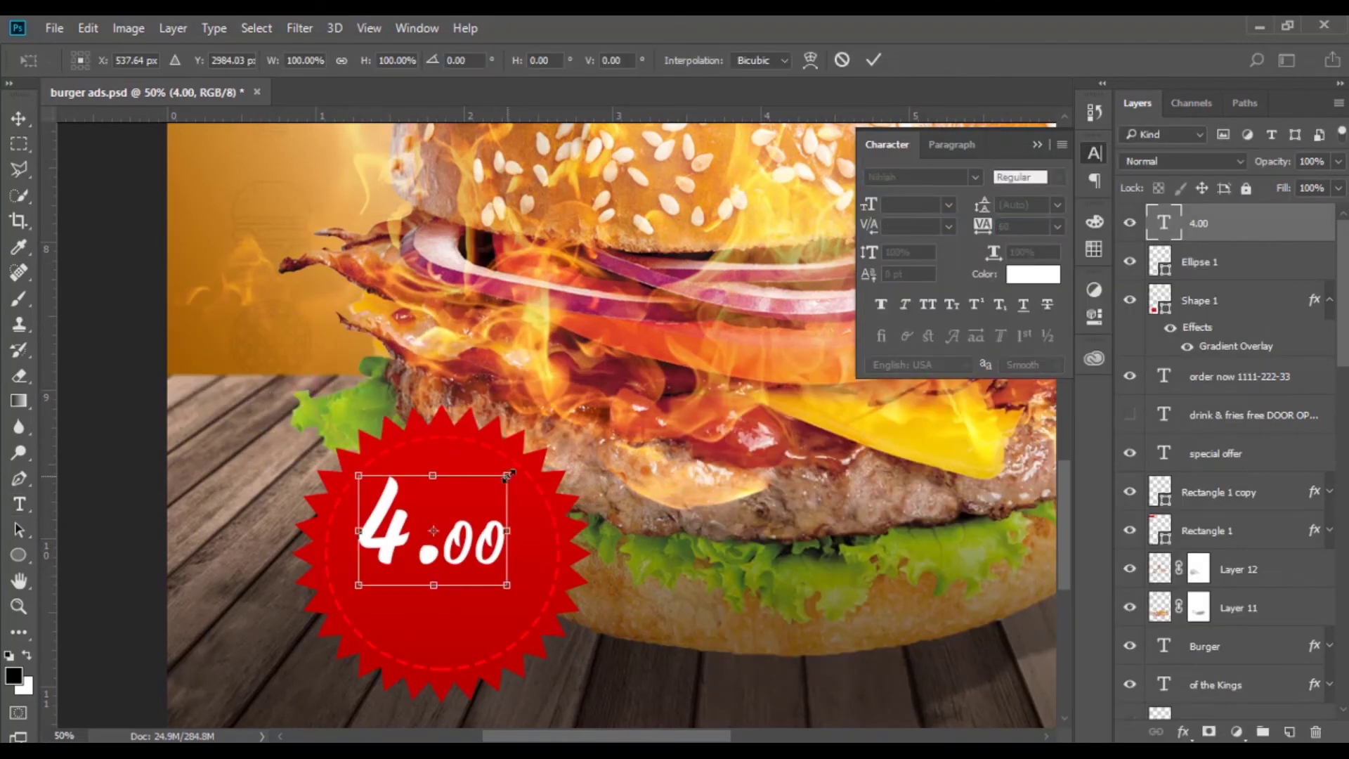
key("Return")
left_click(529, 531)
type("$")
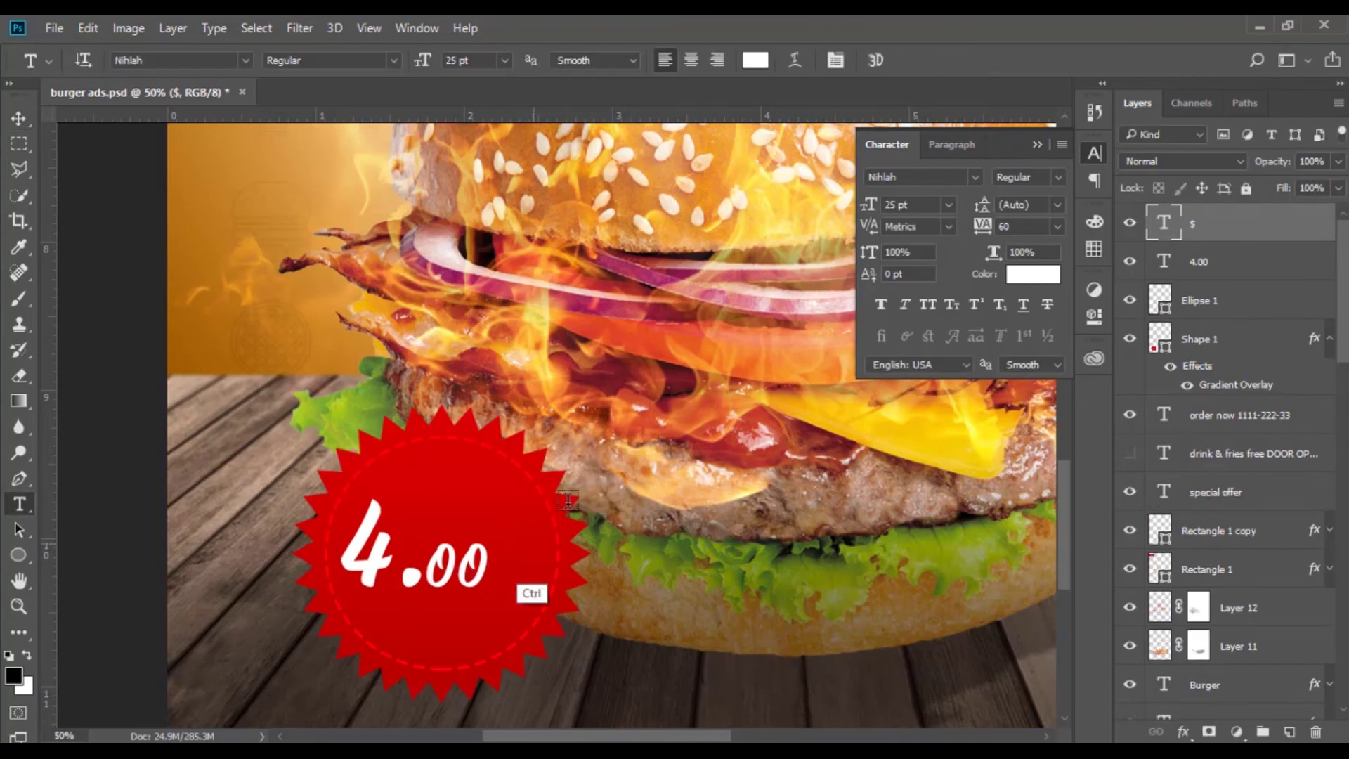
left_click(977, 177)
left_click(957, 329)
key("ctrl+Return")
key("ctrl+t")
key("Return")
left_click(460, 569)
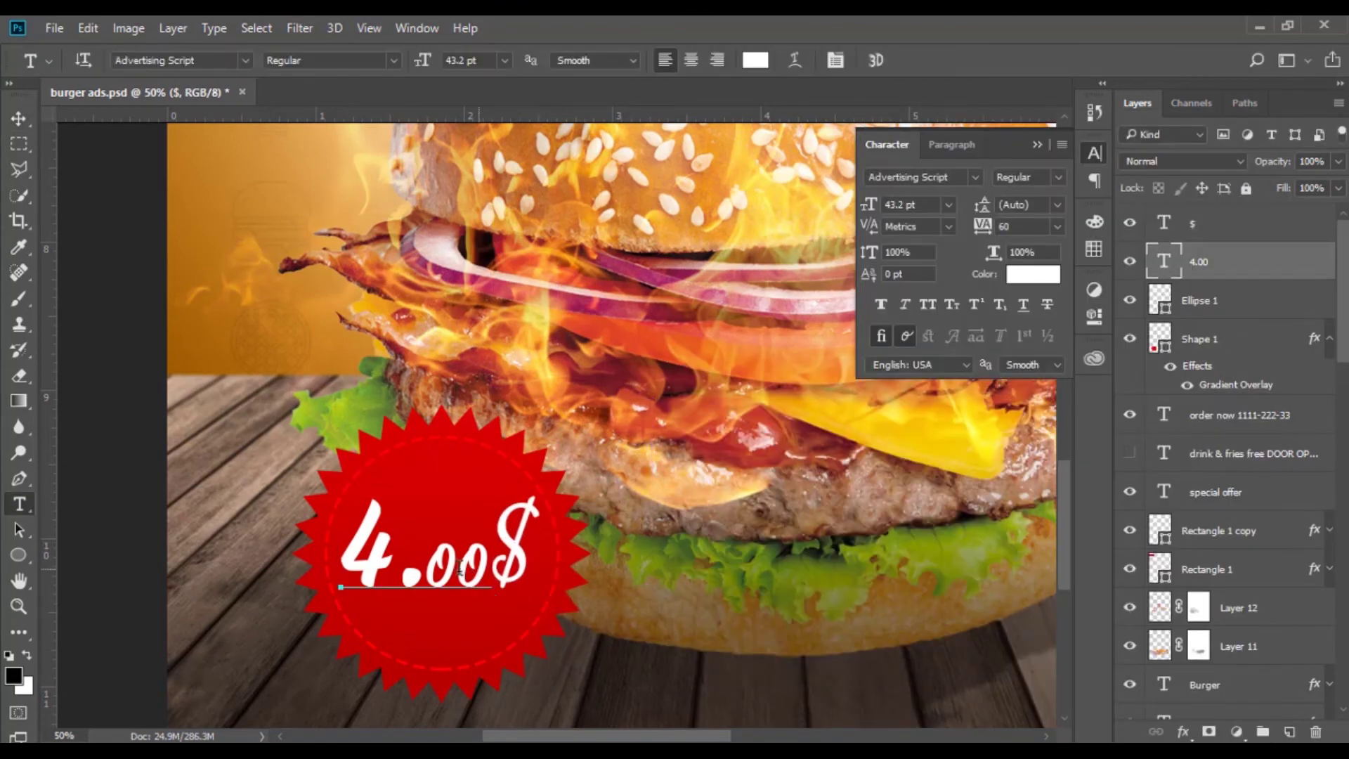
- Add the word 'only' above the price in Advertising Script
left_click(419, 488)
key("ctrl+a")
left_click(976, 177)
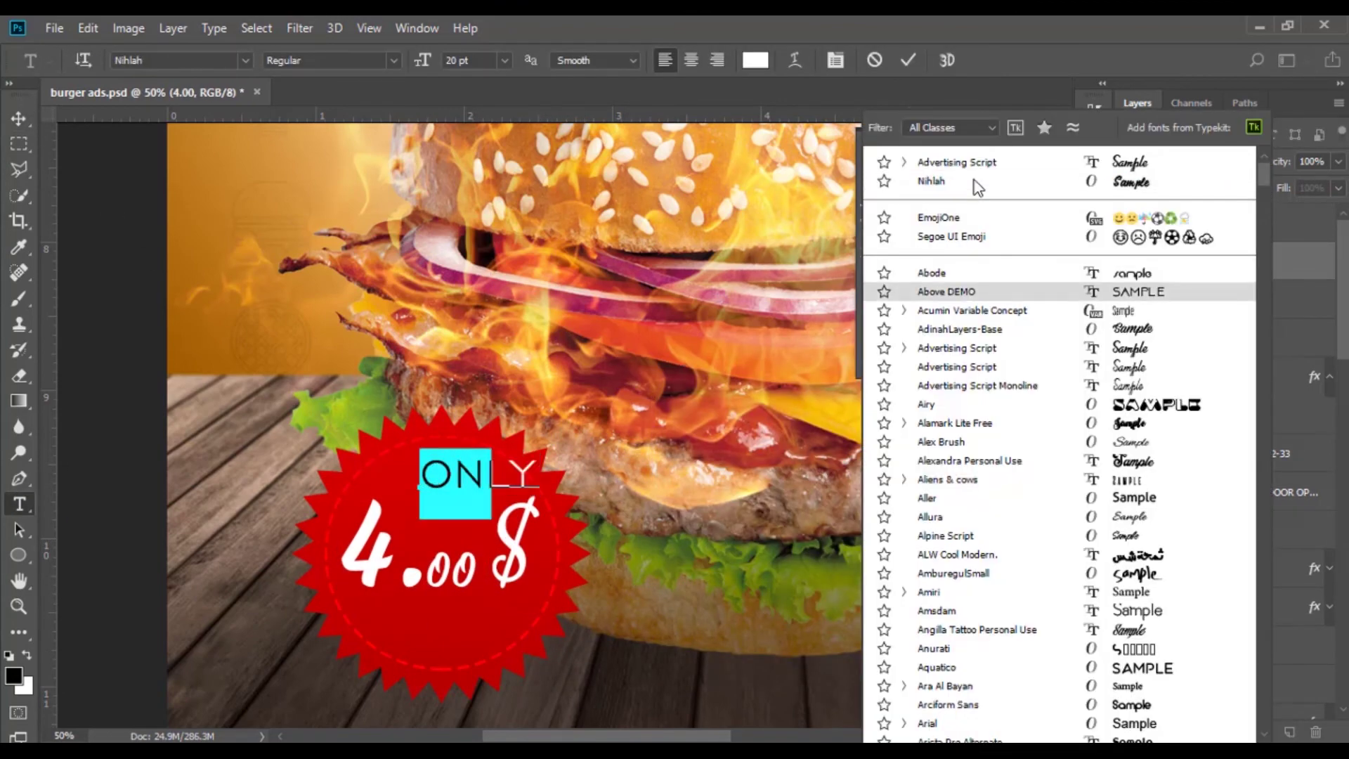
left_click(935, 341)
key("ctrl+Return")
key("v")
left_click_drag(509, 509, 478, 537)
key("ctrl+z")
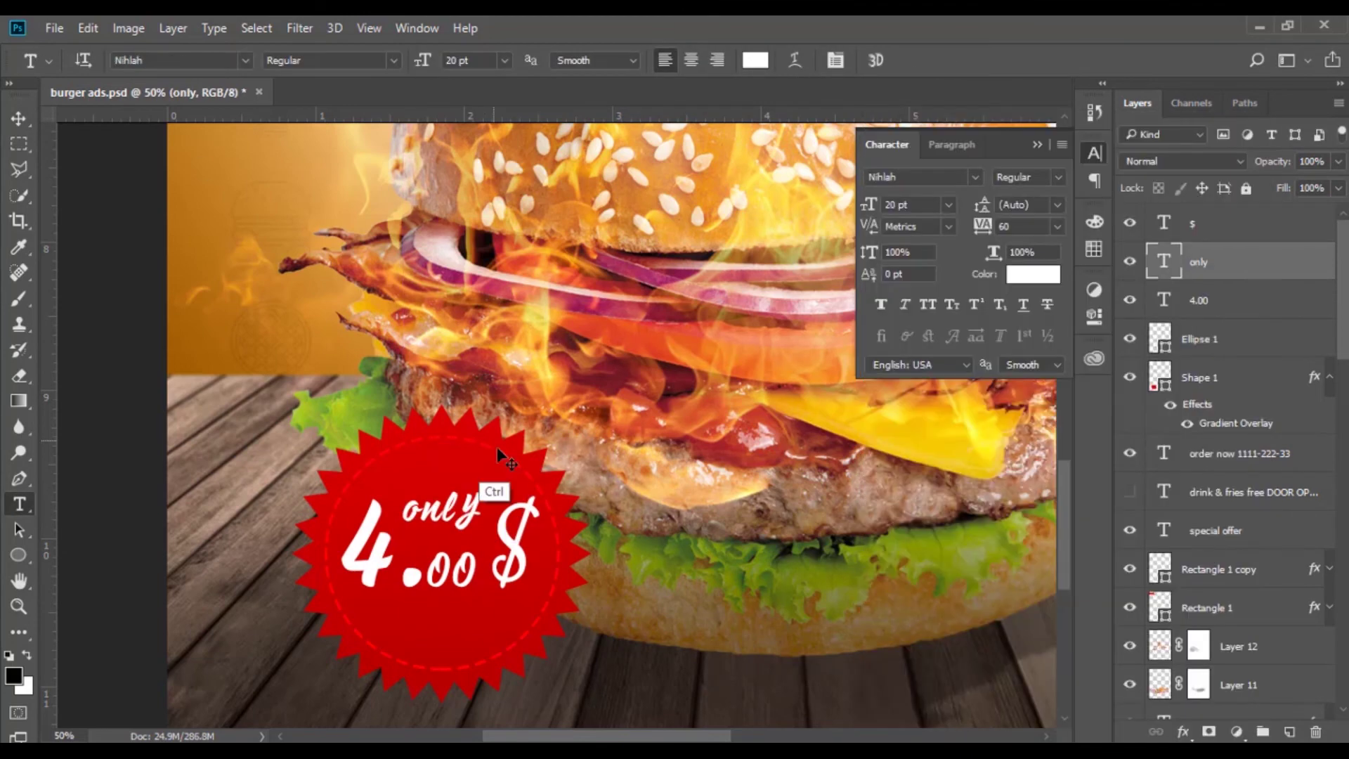
- Tilt the 'only' and 4.00 texts together by about 15°
left_click(1198, 300, "shift")
left_click(1193, 224, "shift")
key("ctrl+t")
left_click_drag(660, 519, 659, 579)
key("Return")
- Copy the red banner behind the 'order now' text and nudge the text right
key("z")
key("ctrl+minus")
key("ctrl+minus")
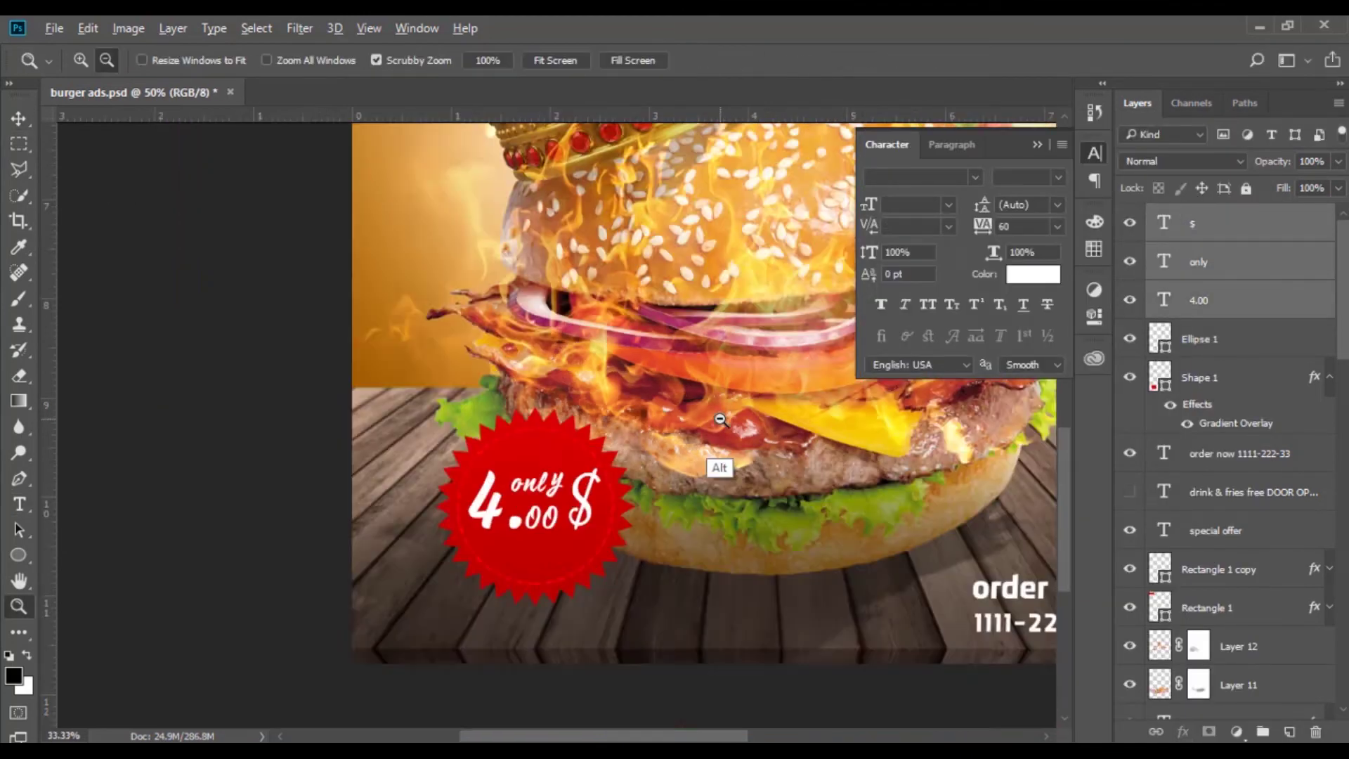
key("ctrl+minus")
left_click_drag(532, 239, 491, 421)
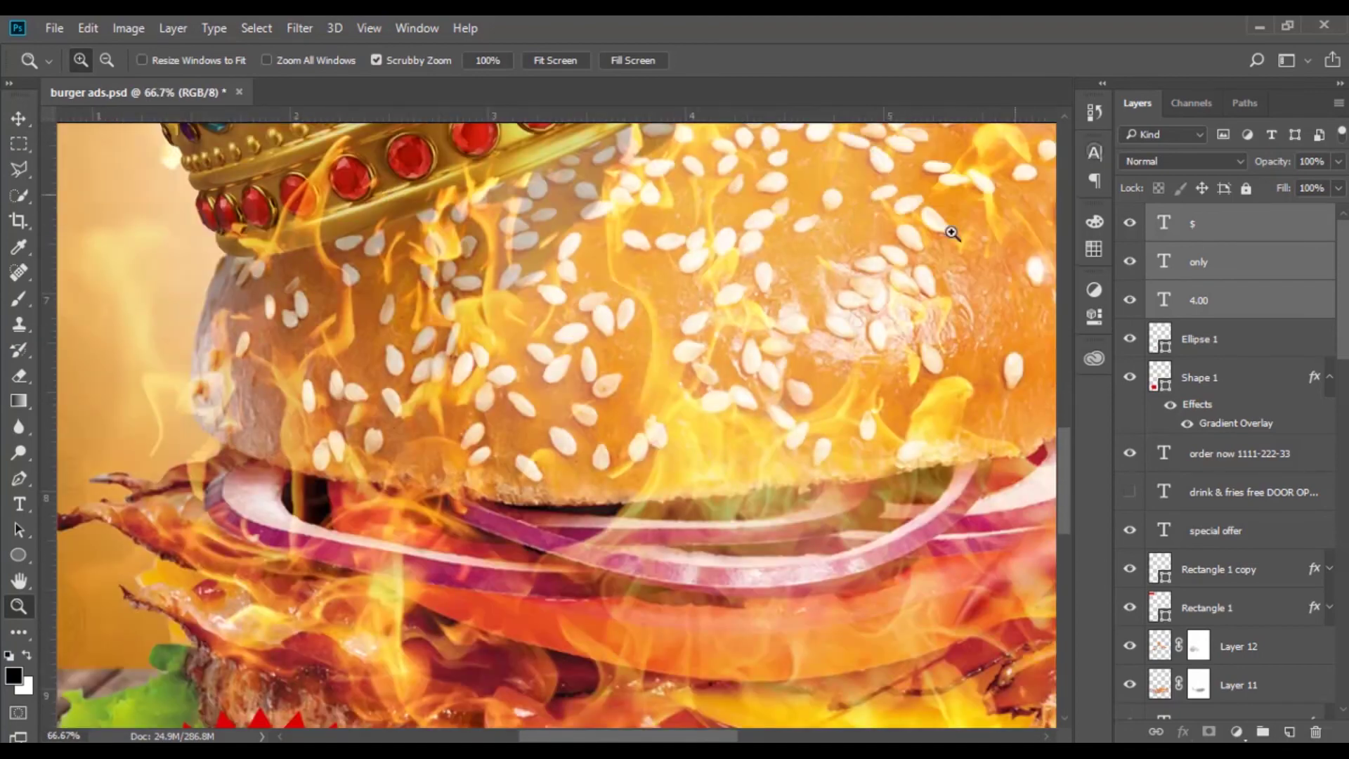
key("ctrl+0")
key("v")
left_click(378, 210, "ctrl")
left_click_drag(378, 210, 673, 721)
left_click(731, 692, "ctrl")
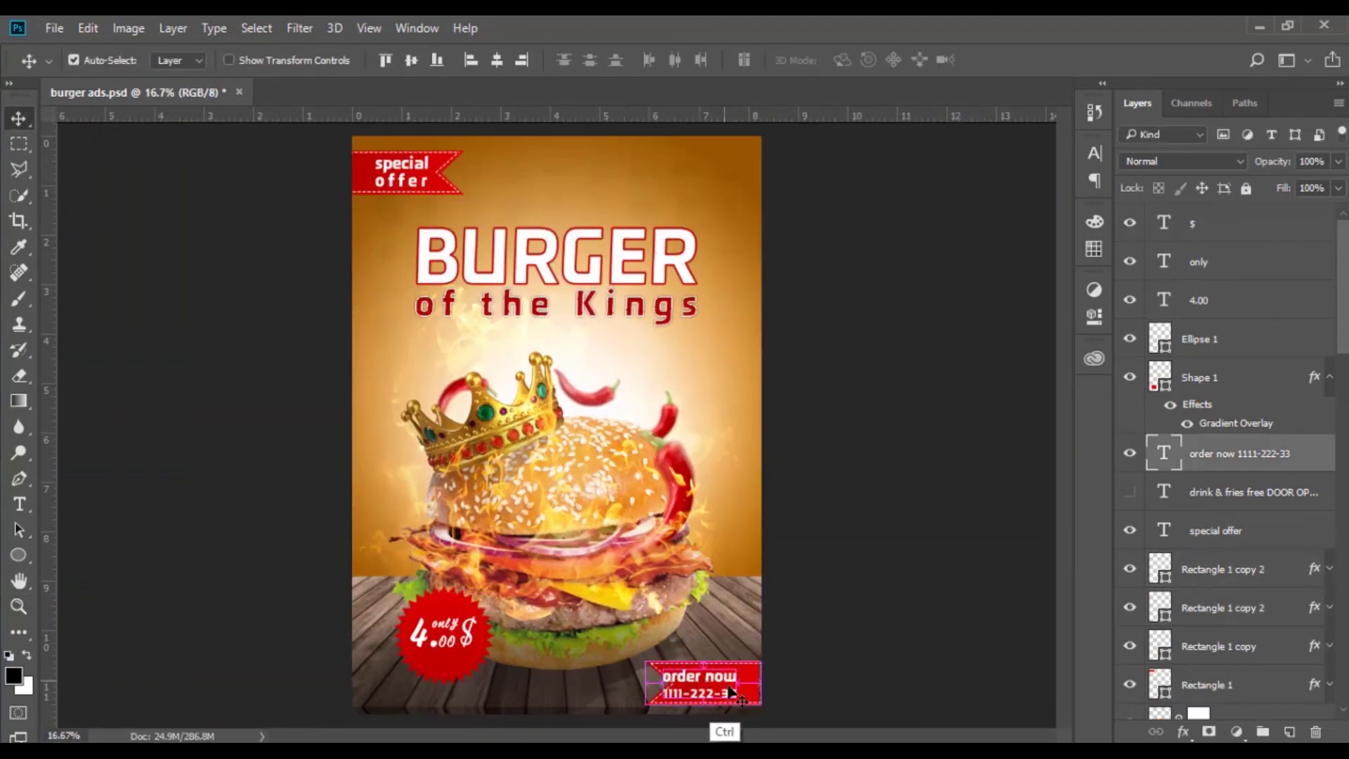
left_click_drag(808, 702, 811, 702)
- Stamp all visible layers into a new layer and open it in HDR Efex Pro 2
key("z")
key("ctrl+minus")
key("ctrl+0")
key("ctrl+shift+alt+n")
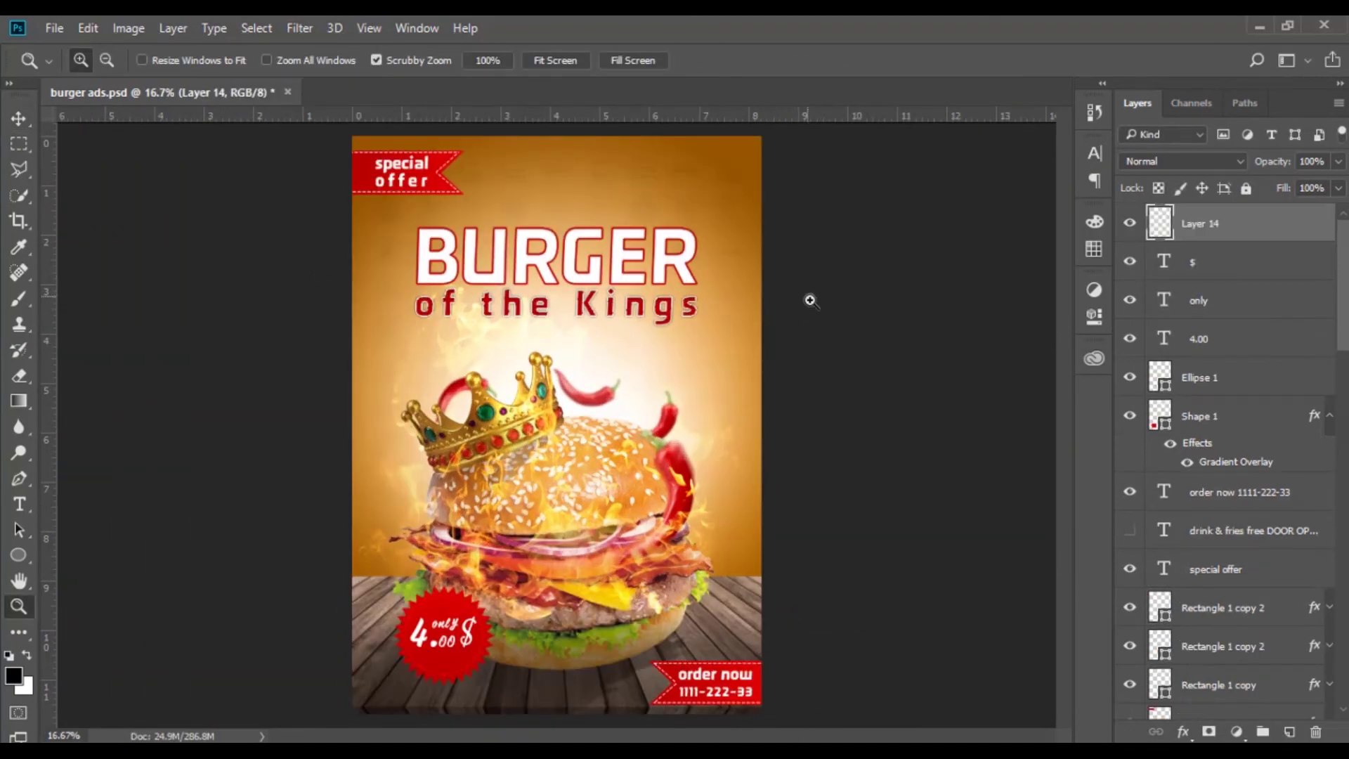
key("v")
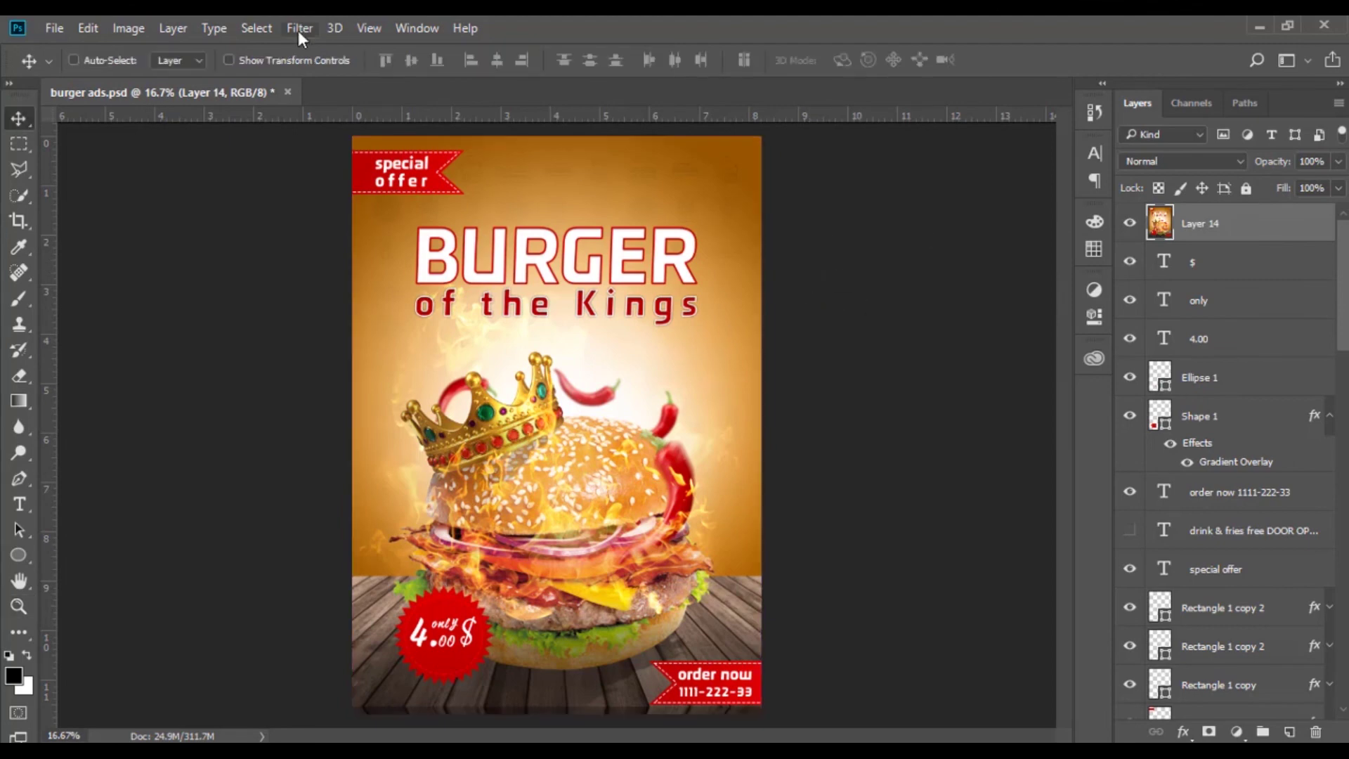
left_click(299, 28)
left_click(195, 498)
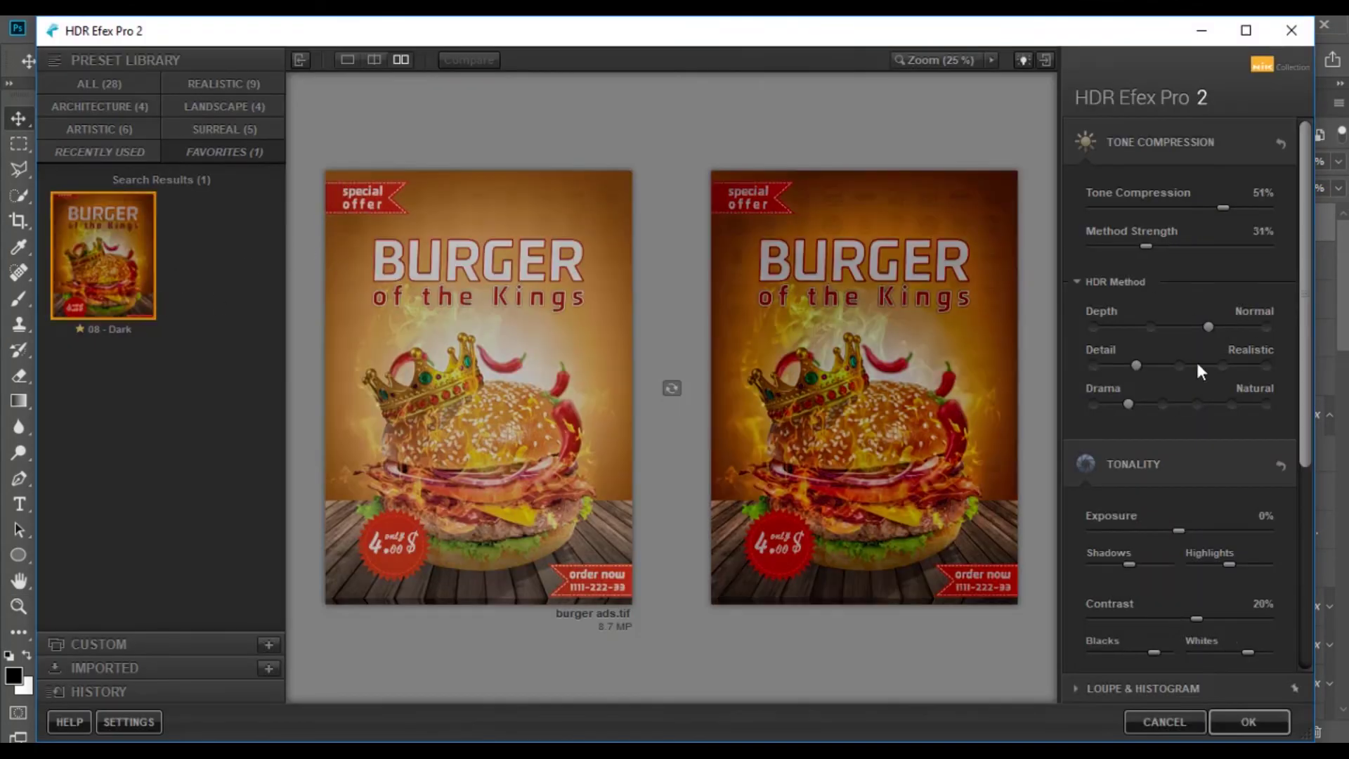
- Set Detail to Accentuated and Drama to Deep, lowering Tone Compression and Method Strength
left_click(1197, 365)
left_click_drag(1197, 246, 1167, 246)
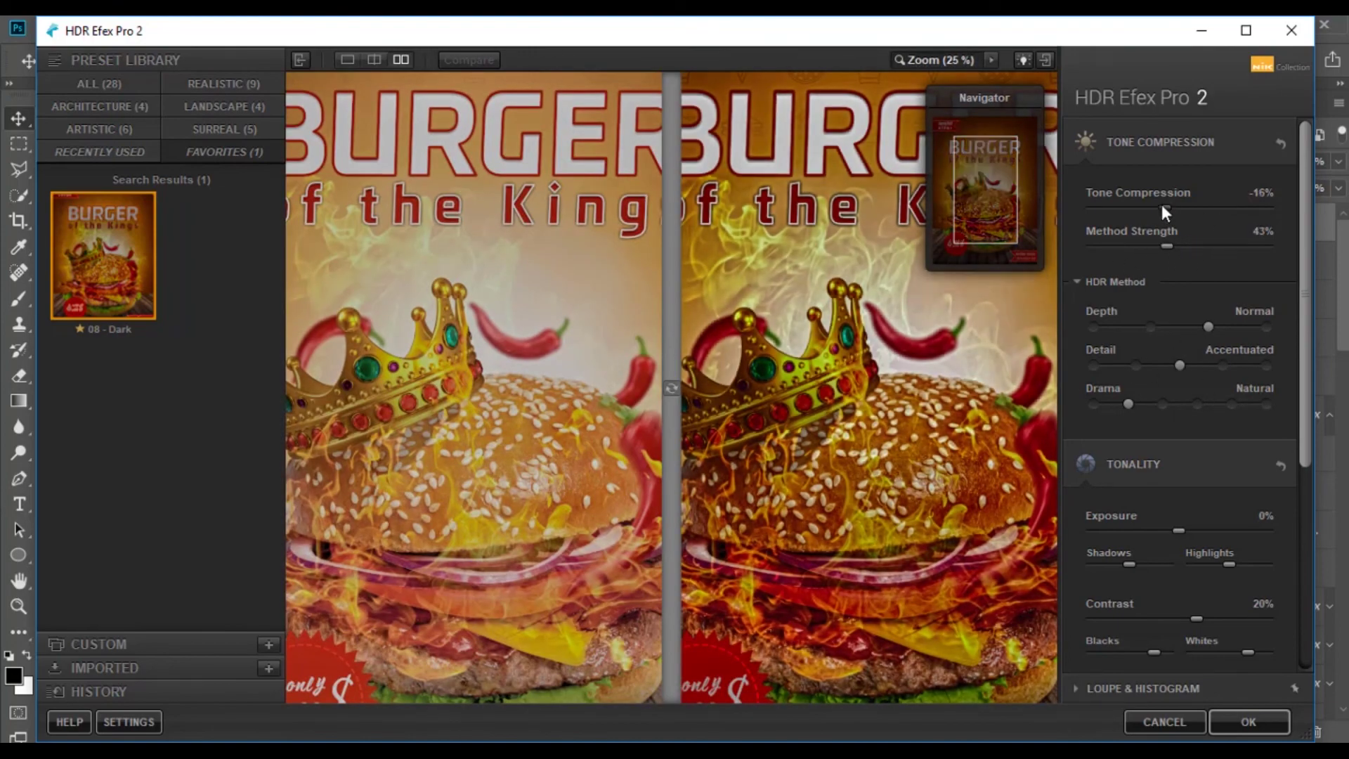
left_click_drag(1223, 207, 1180, 207)
left_click(1162, 404)
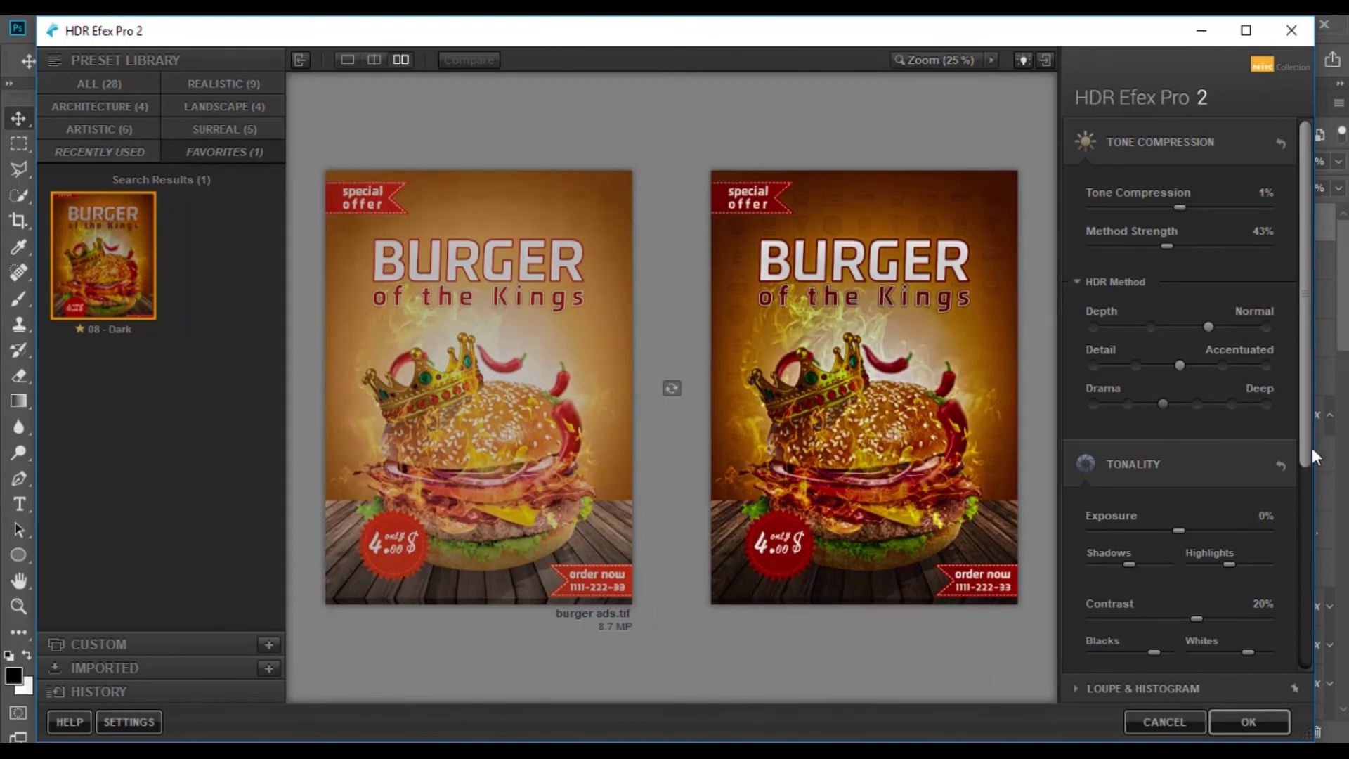
scroll(1237, 457, "down", 1)
- Set Exposure to 43%, Structure -25%, Saturation -2% and Tone Compression 35%
left_click(1218, 488)
left_click_drag(1127, 521, 1152, 521)
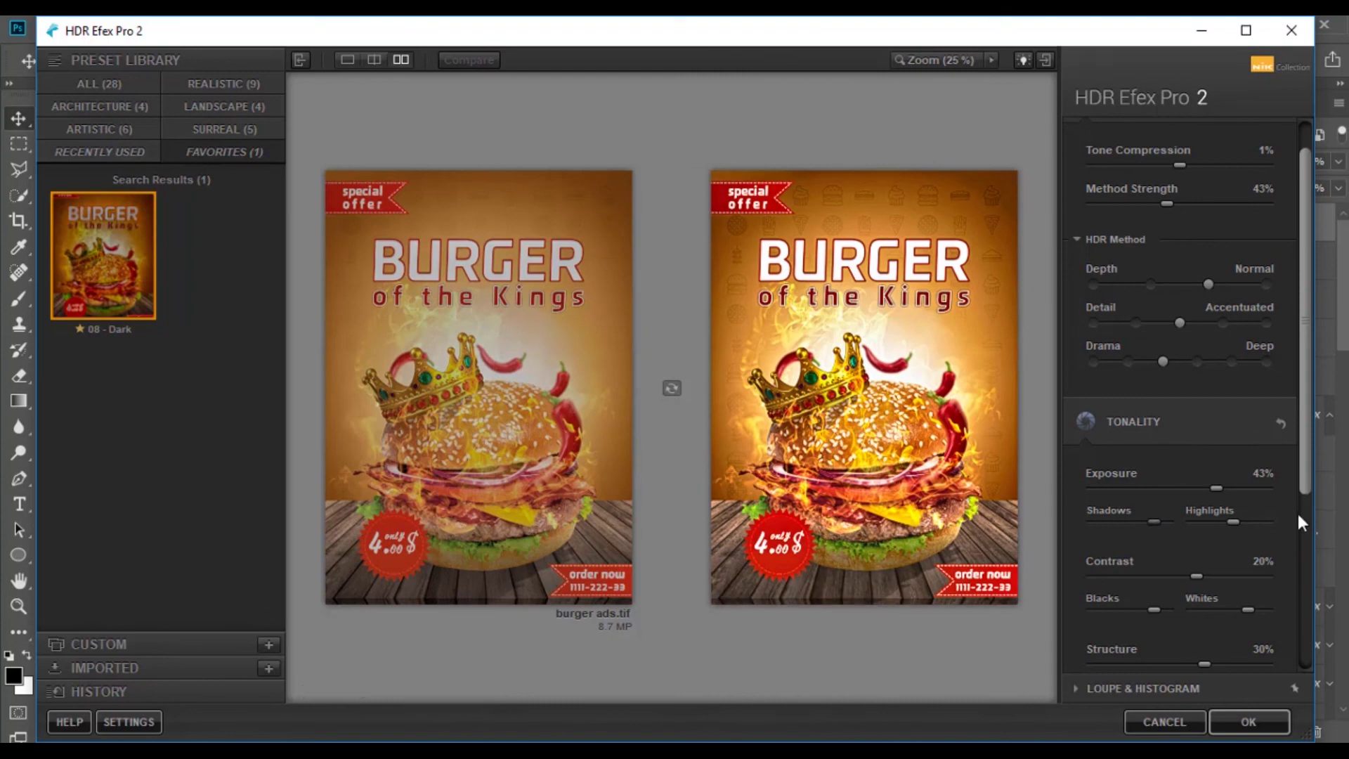
scroll(1297, 513, "down", 3)
scroll(1174, 567, "up", 1)
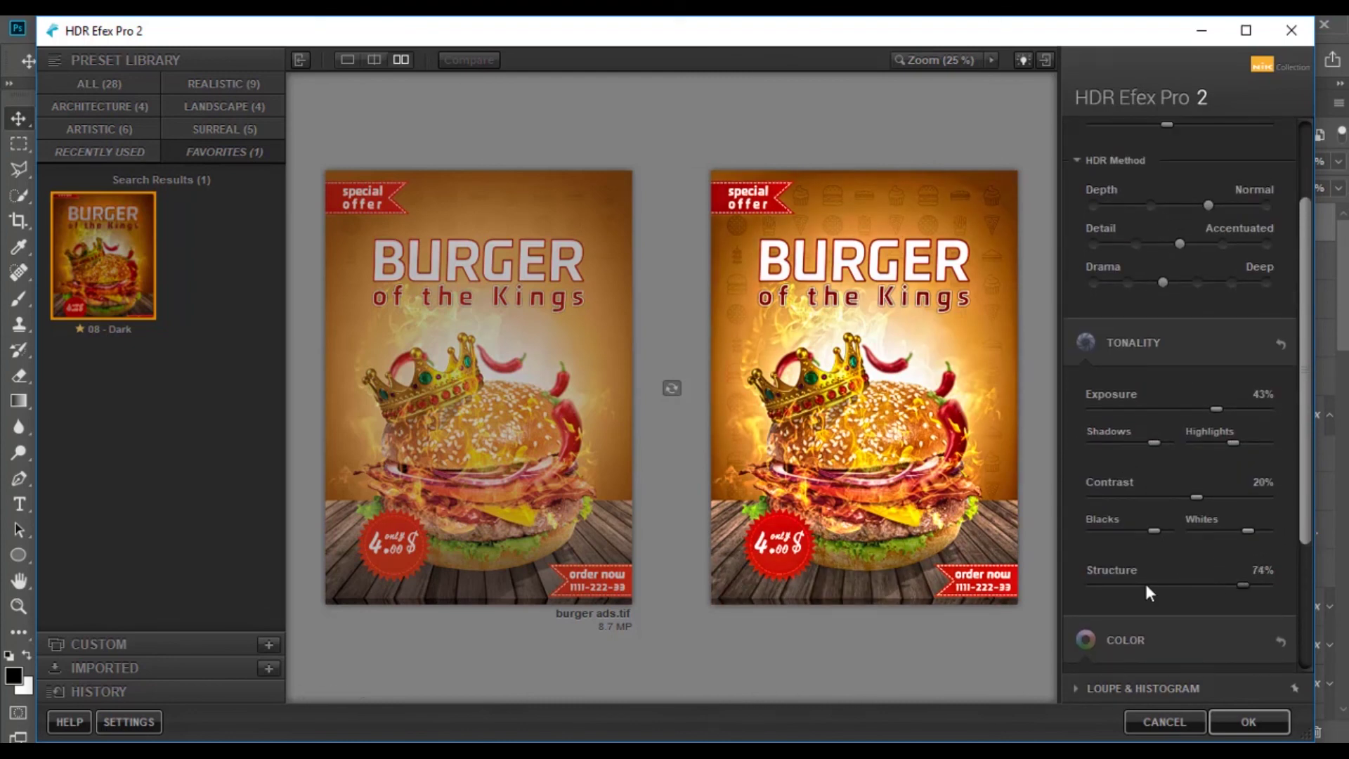
left_click_drag(1182, 583, 1157, 583)
scroll(1288, 572, "down", 1)
scroll(1289, 572, "down", 3)
left_click_drag(1188, 538, 1176, 538)
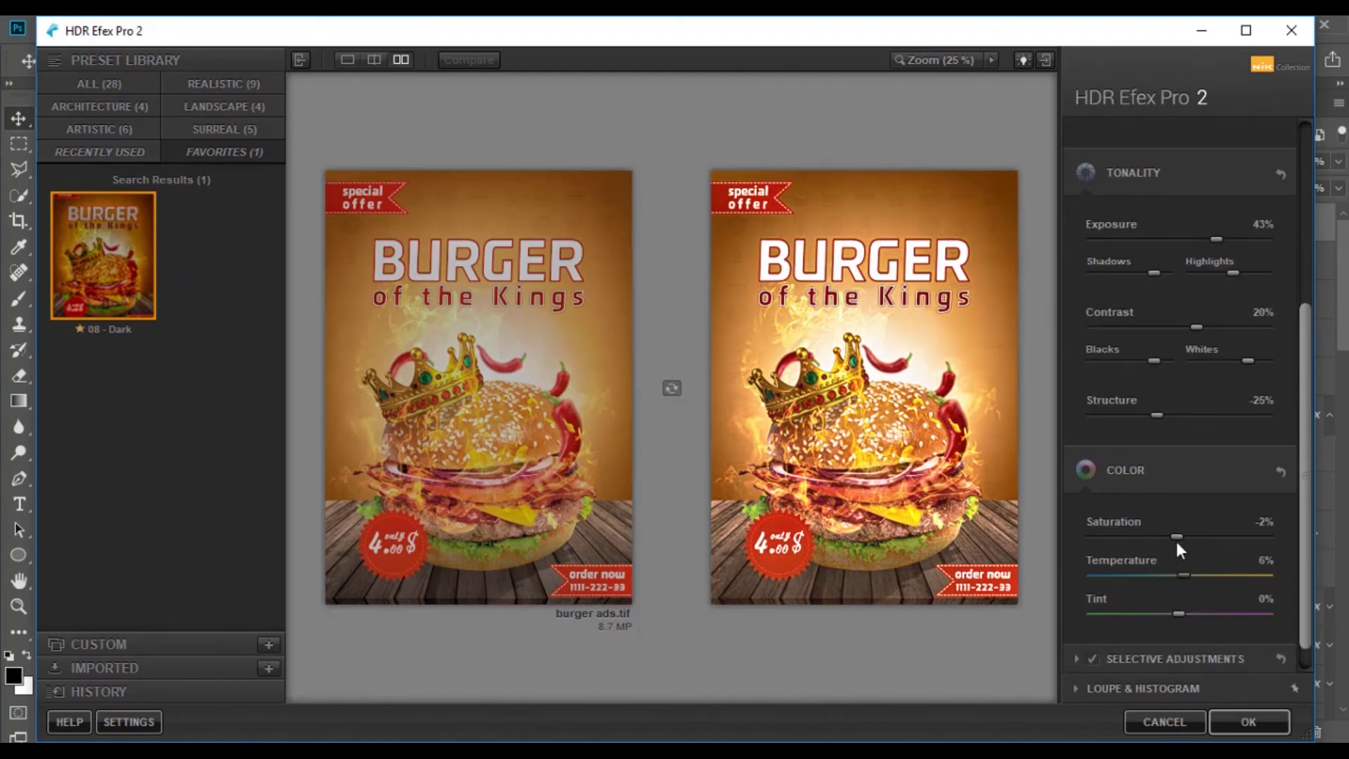
scroll(1305, 360, "up", 7)
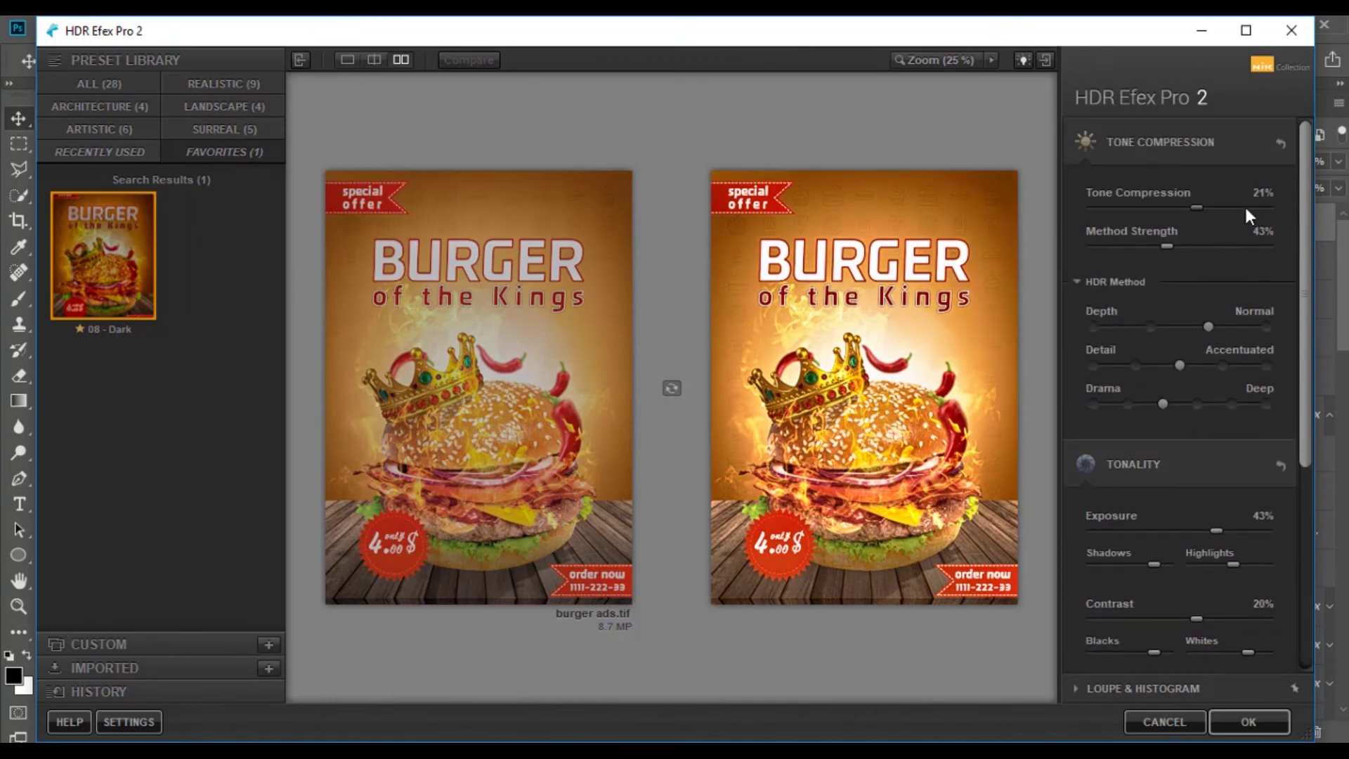
left_click_drag(1245, 204, 1212, 205)
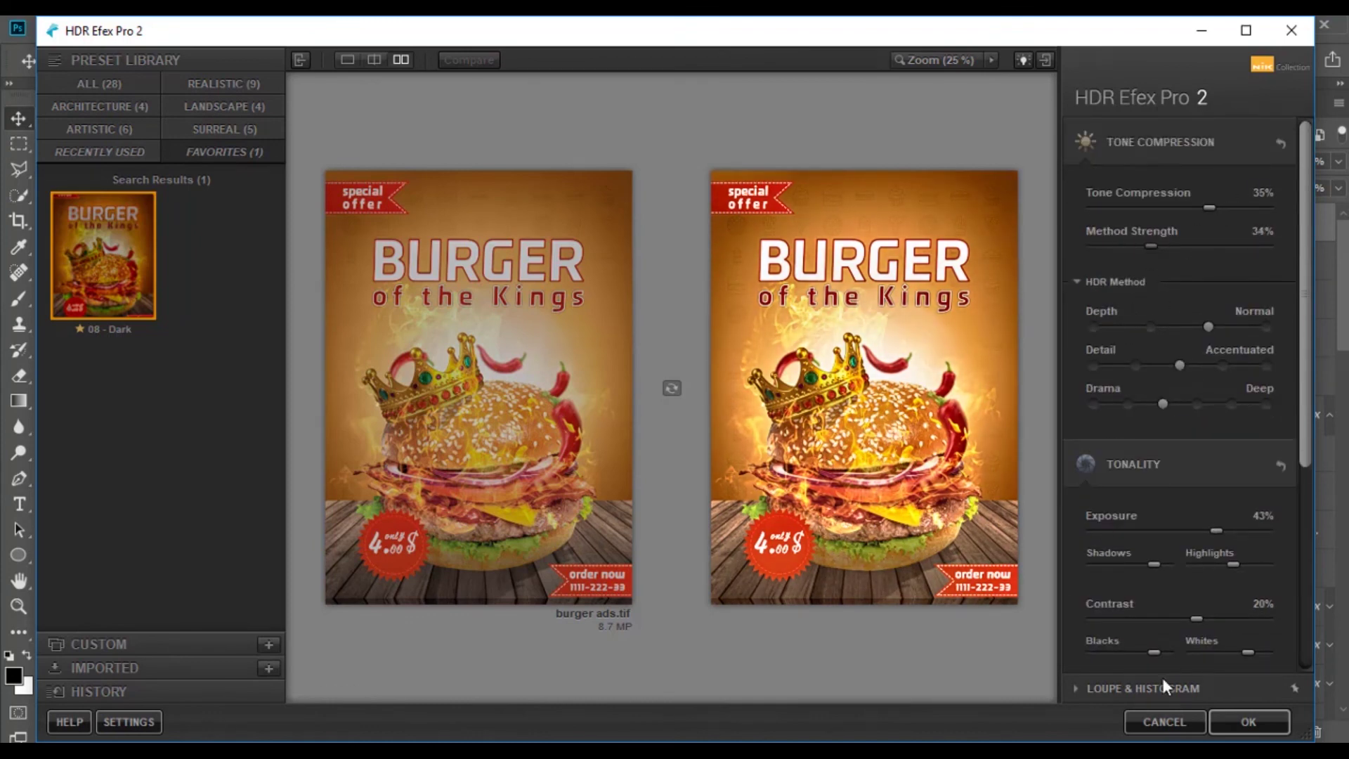